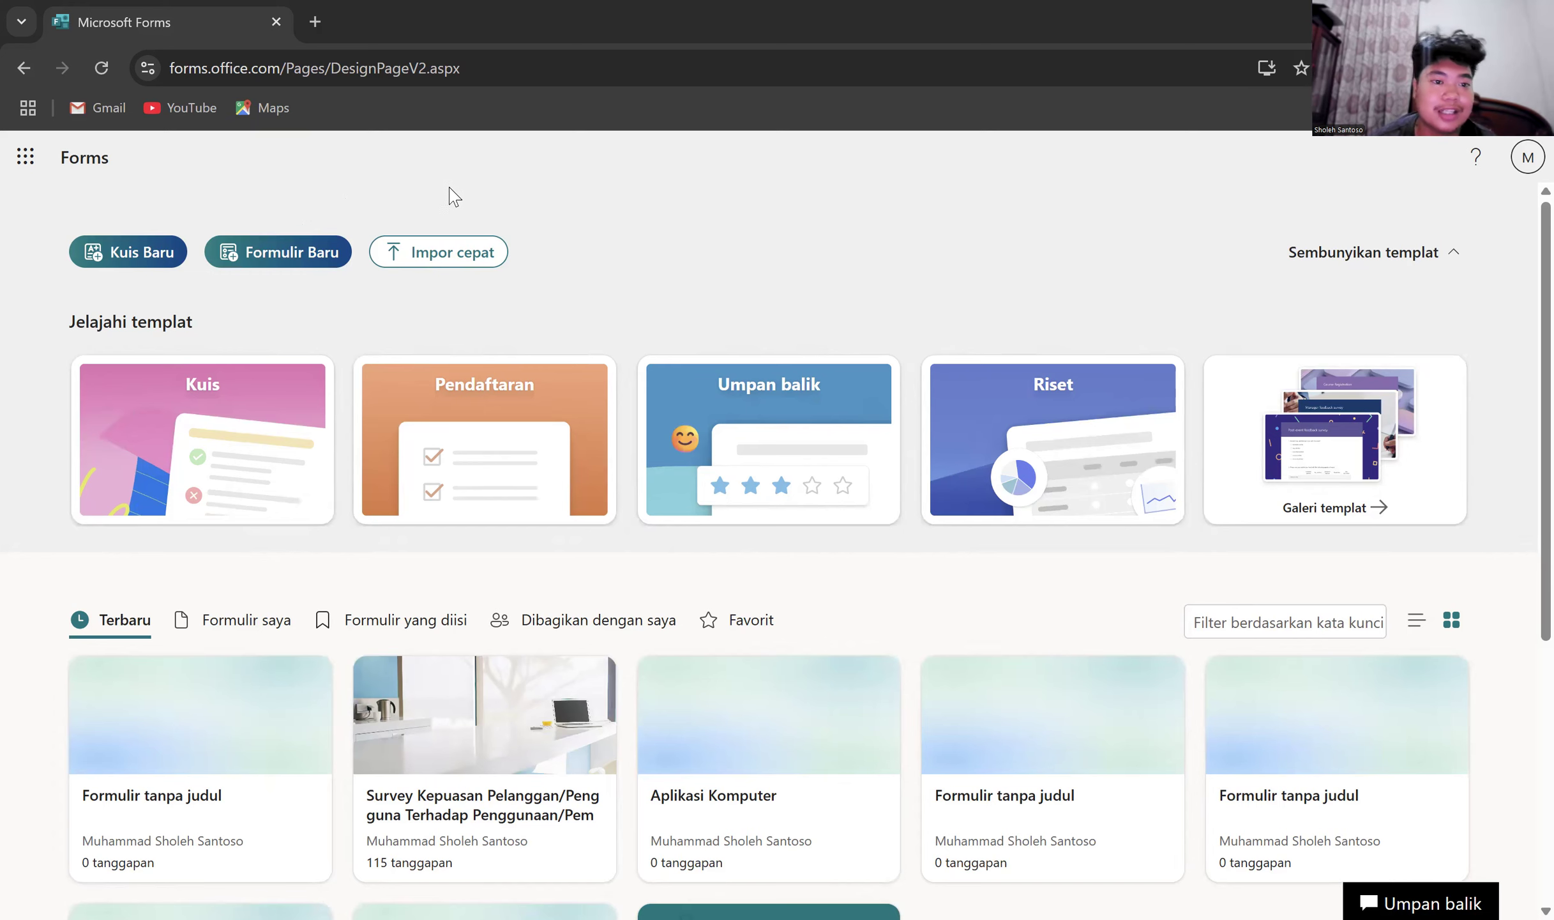
- Create a new blank form and add a first section (Bagian) to it
click(304, 255)
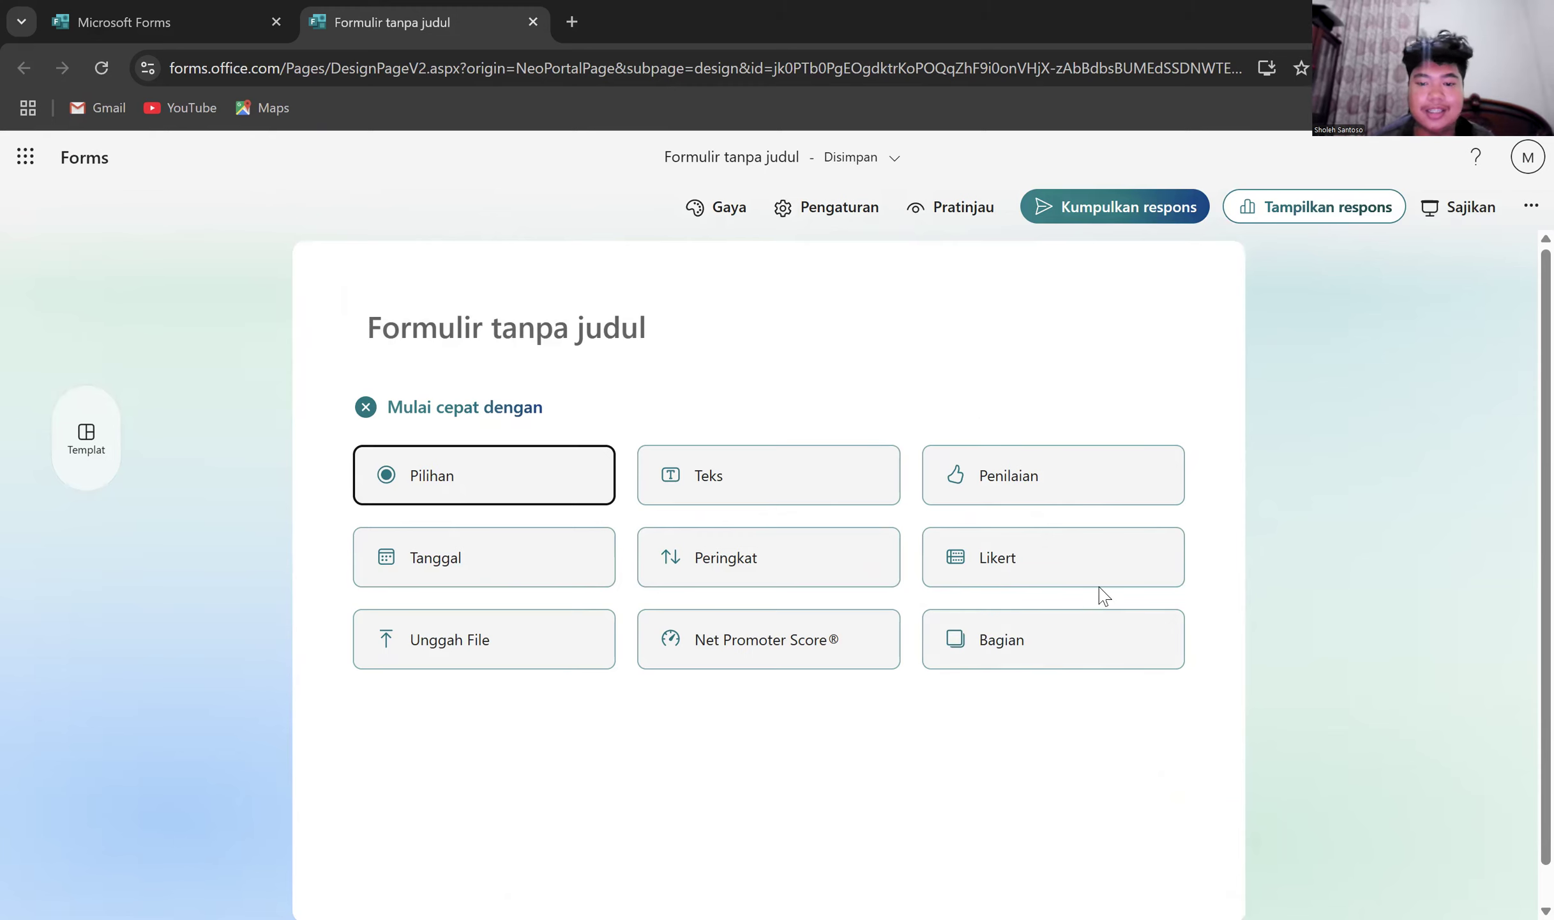
click(1162, 635)
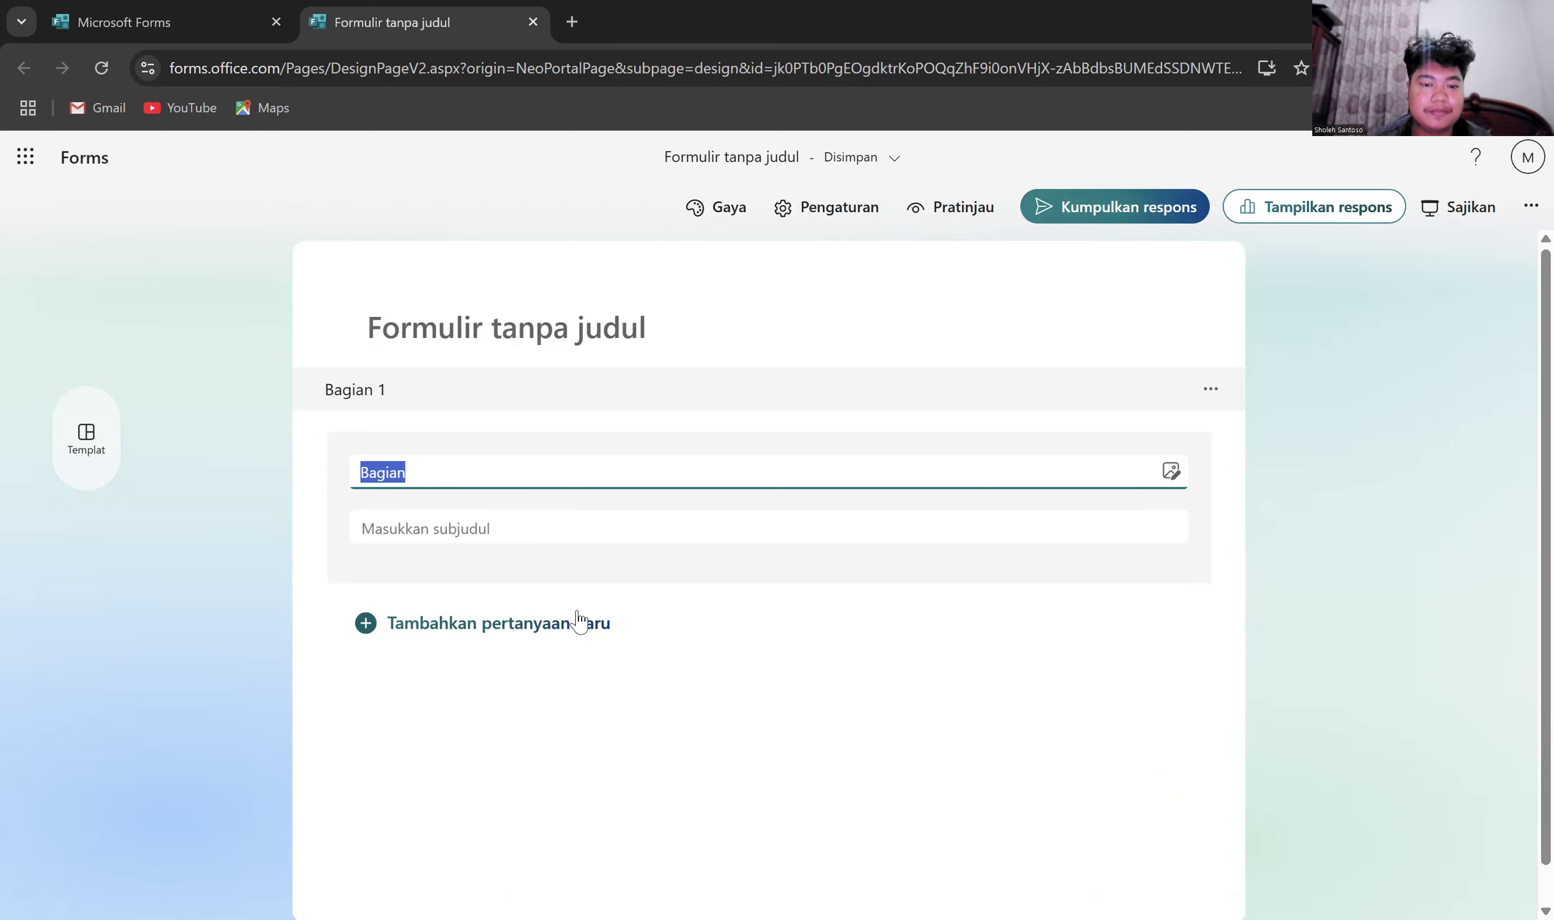
- Add a choice question (Pilihan) to the first section with the text "Apakah Anda Pegawai Perusahaan X?"
click(578, 614)
click(578, 620)
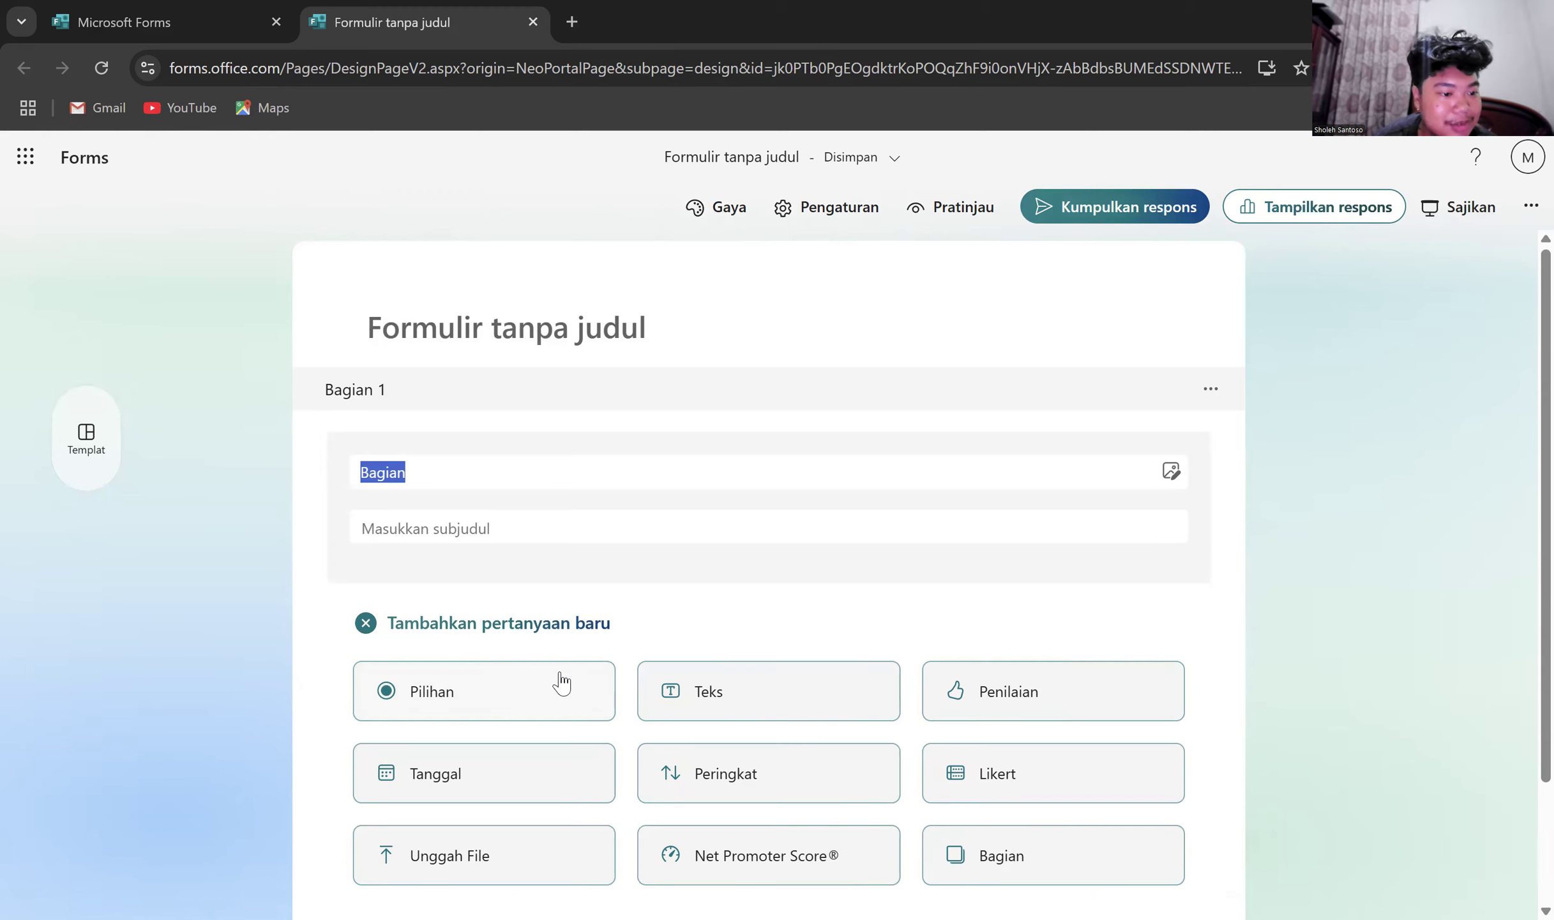
scroll(562, 682, down, 2)
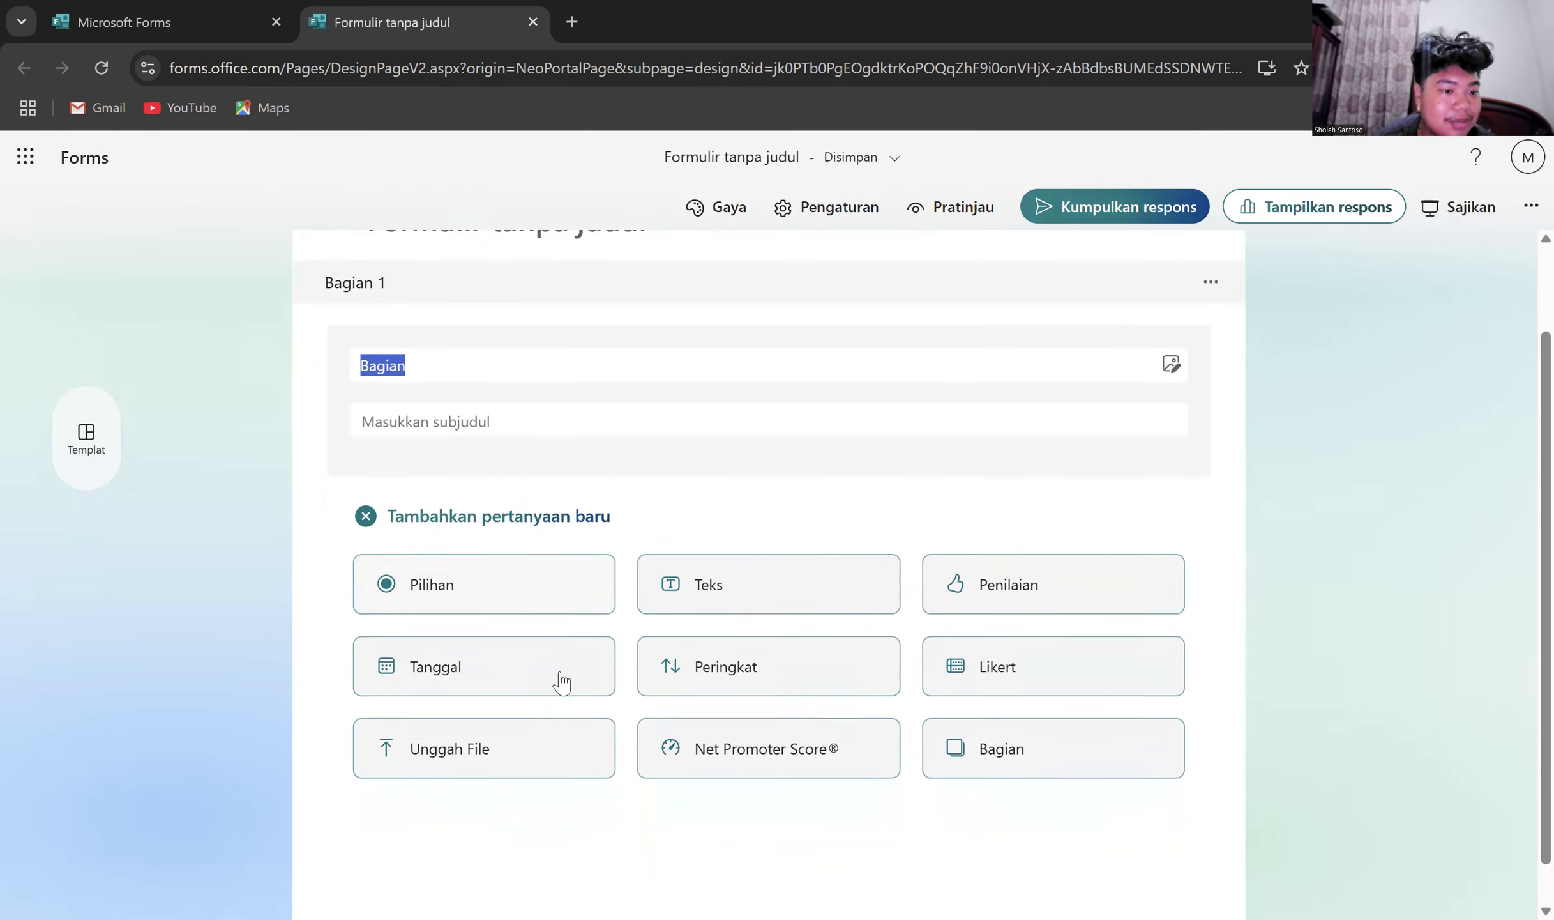
click(567, 598)
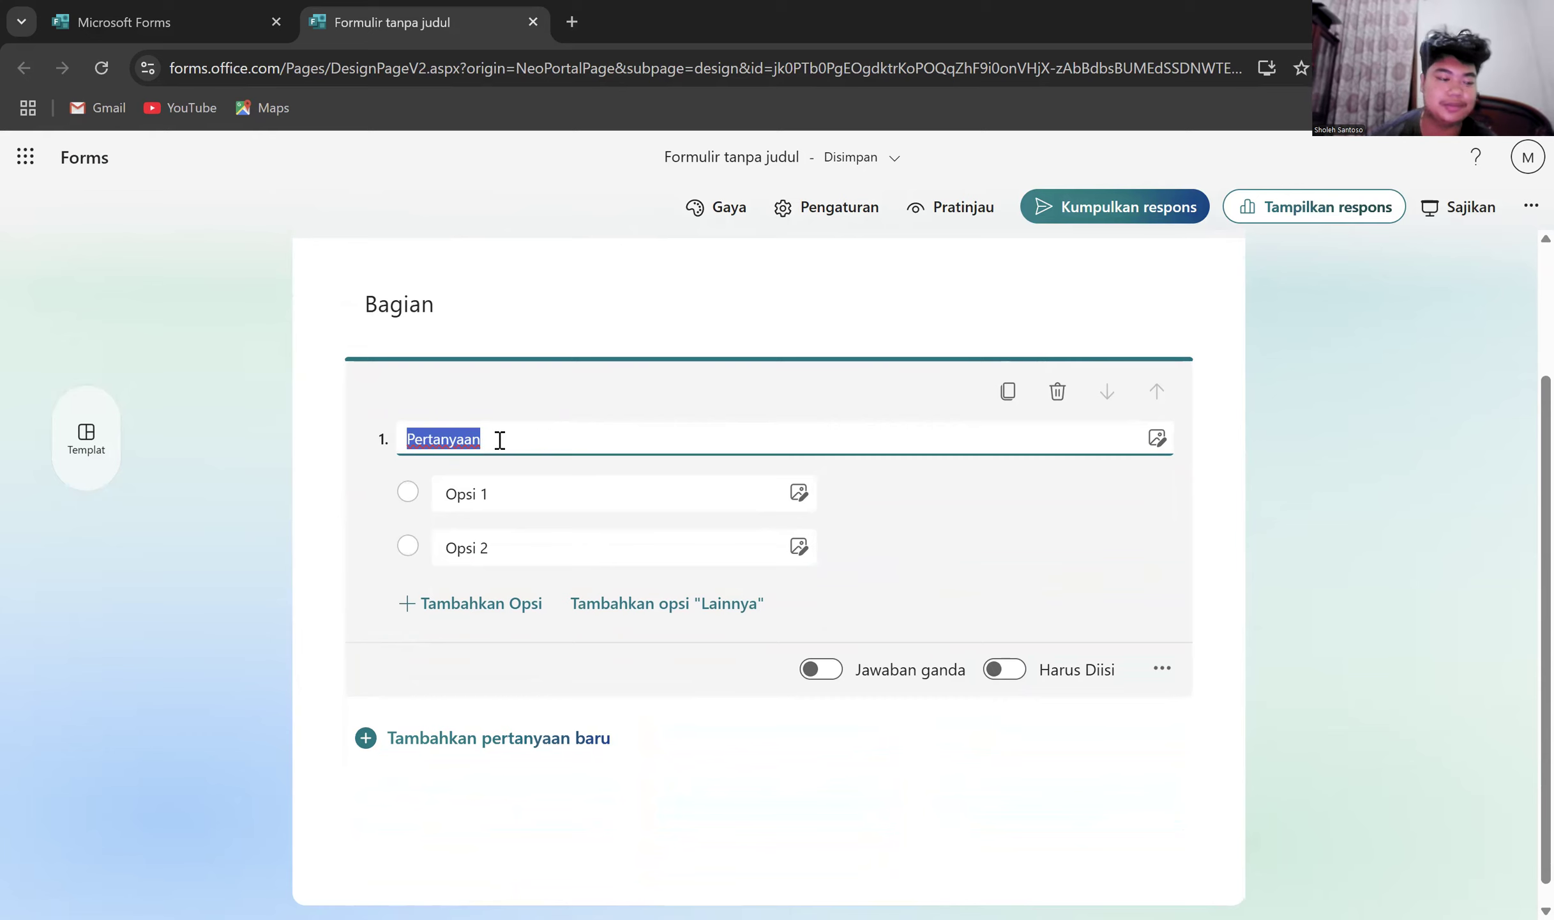
text(Apa)
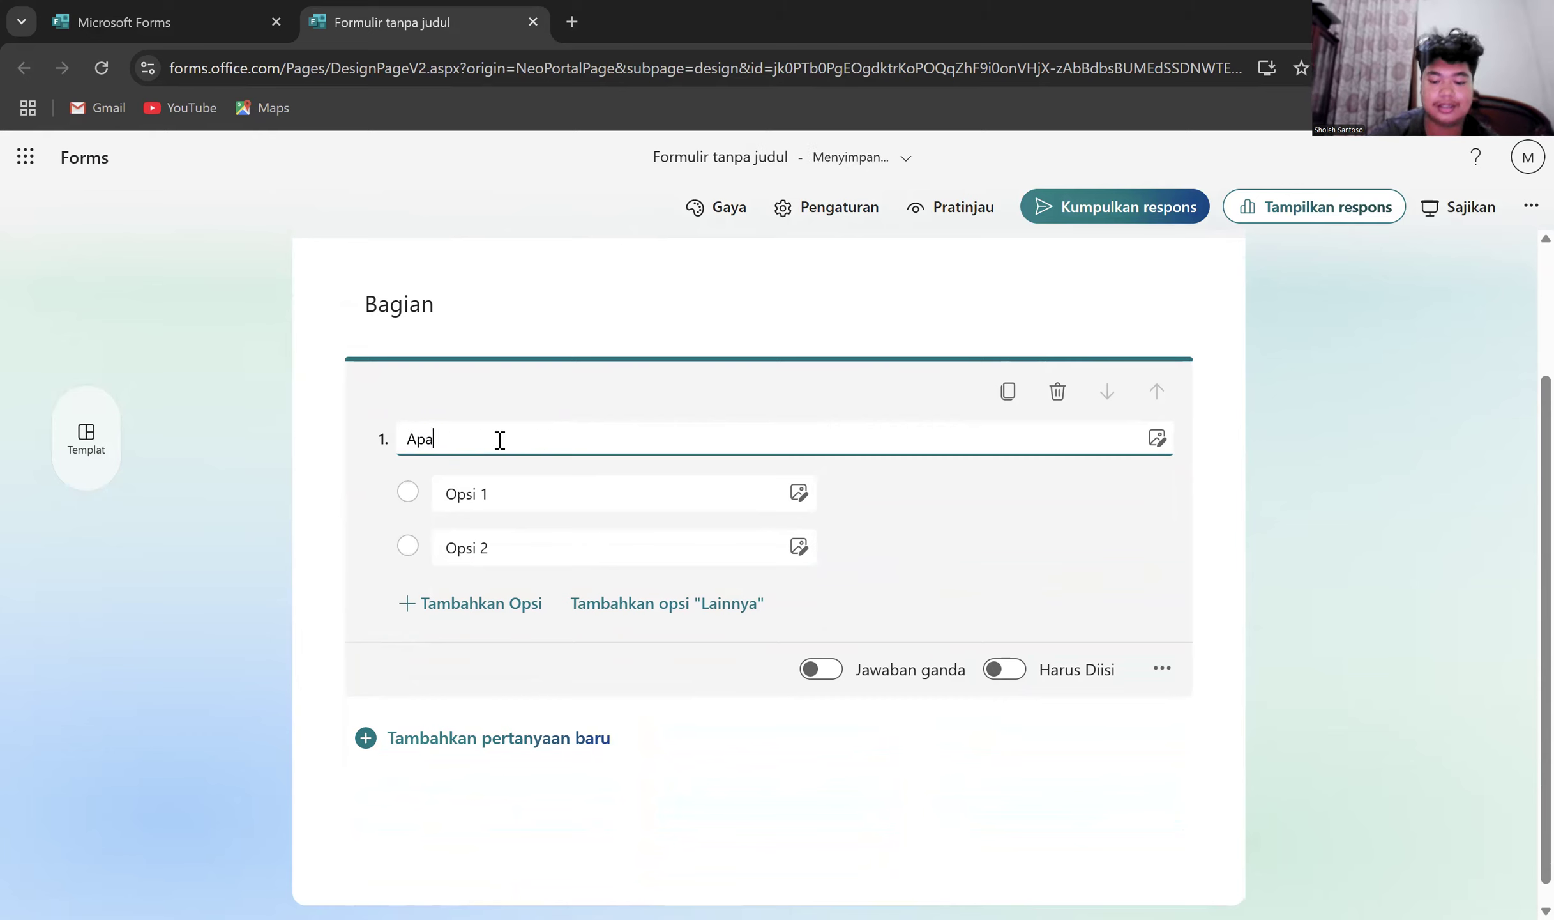
text(kah Anak)
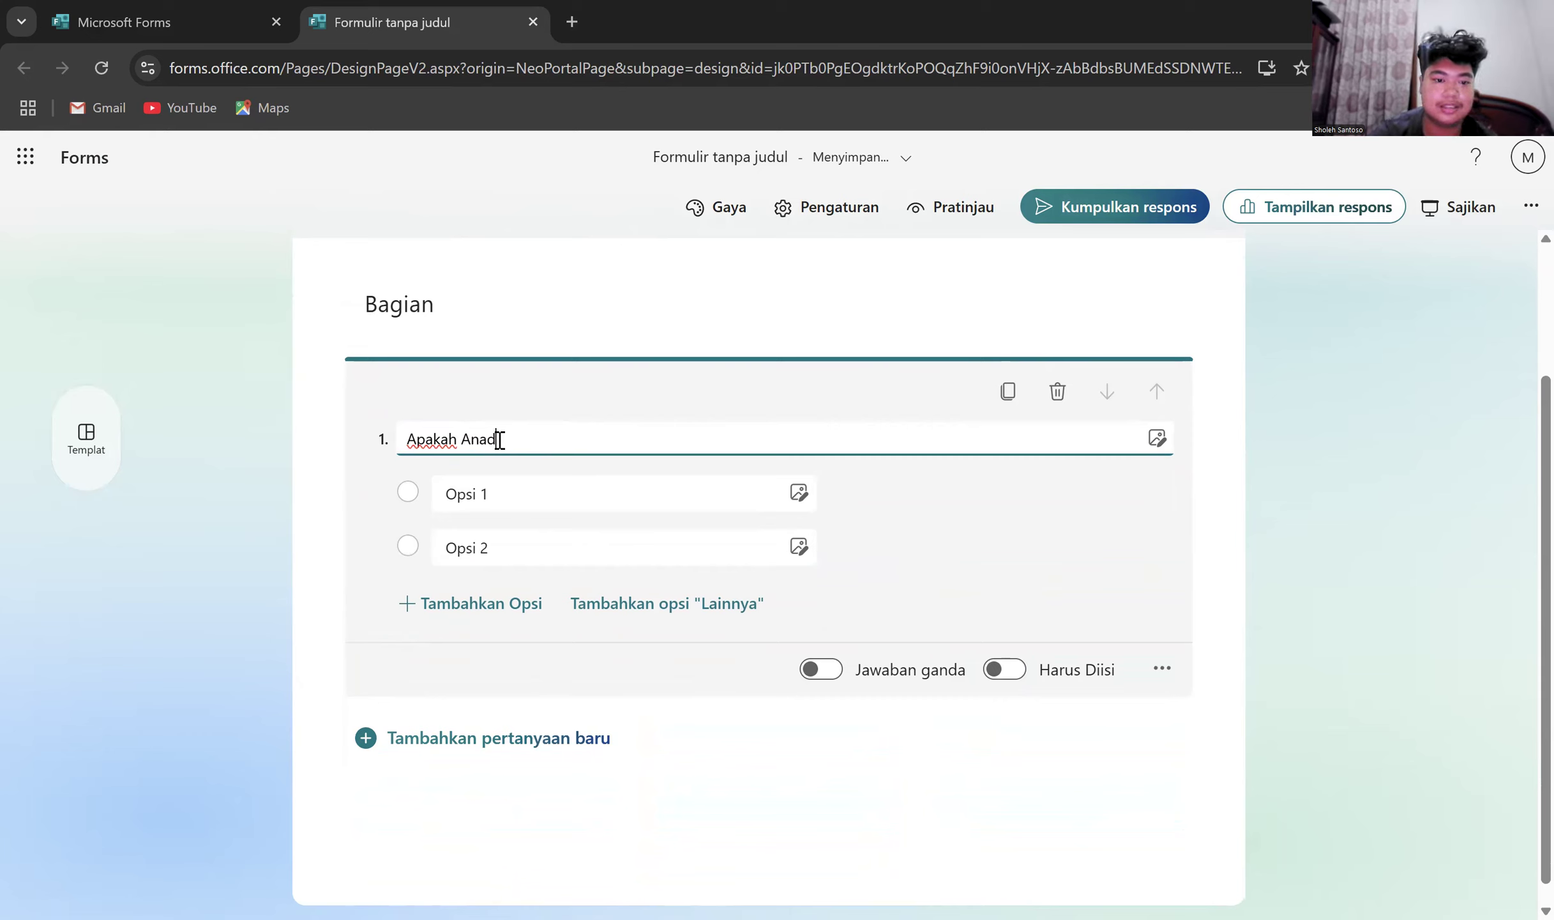
key(BackSpace)
text(da Pegawai Perusahaan X)
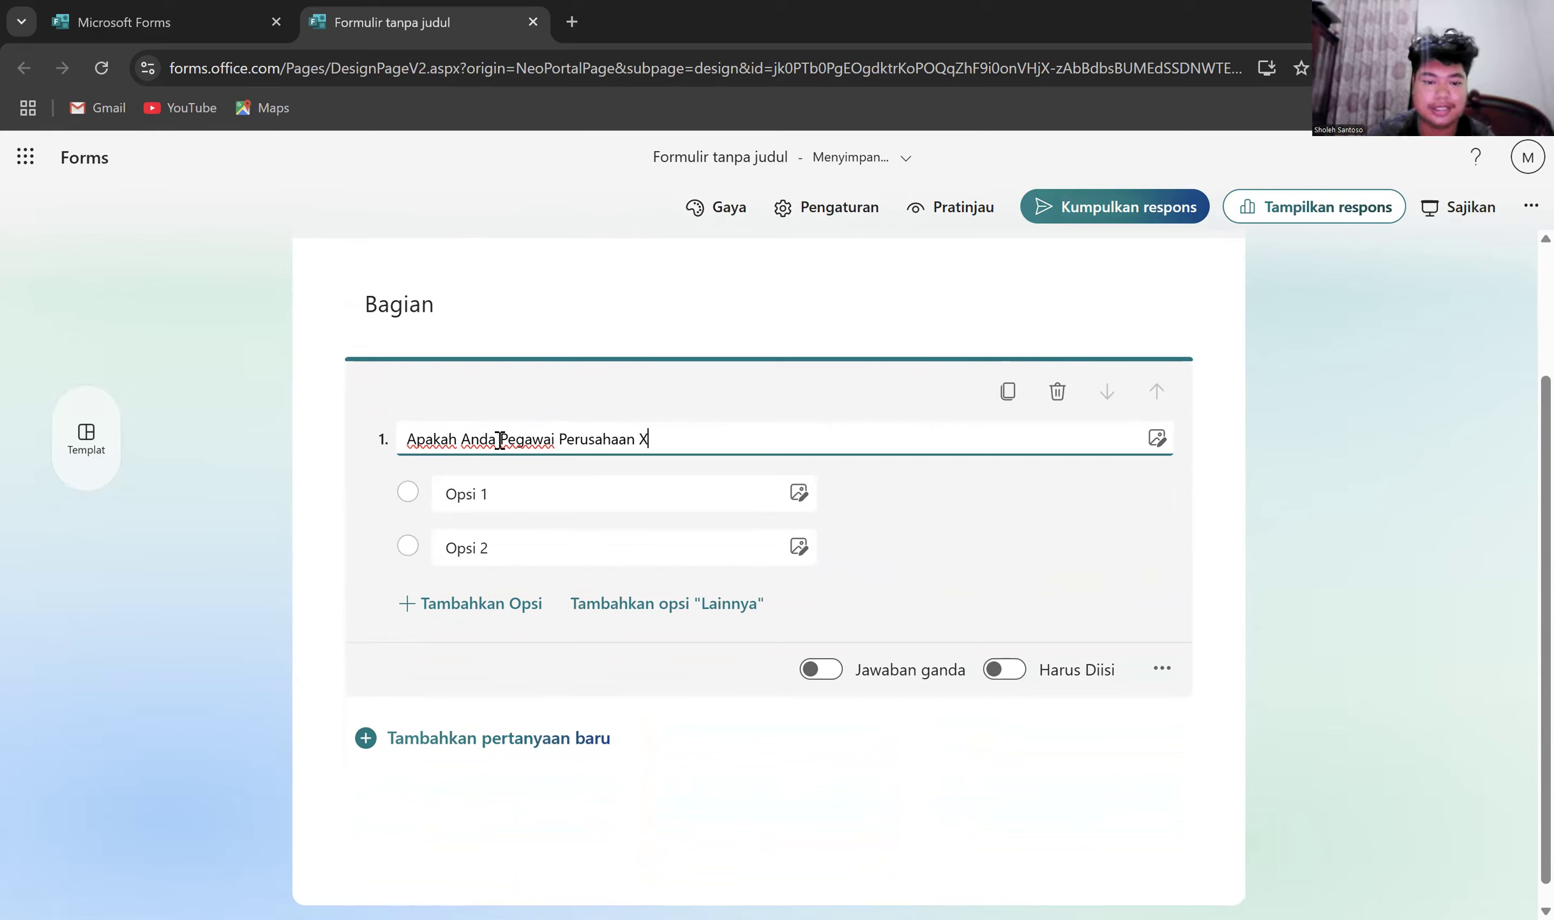
text(?)
- Name the question's two answer options "Iya" and "Tidak" and make the question required
click(508, 493)
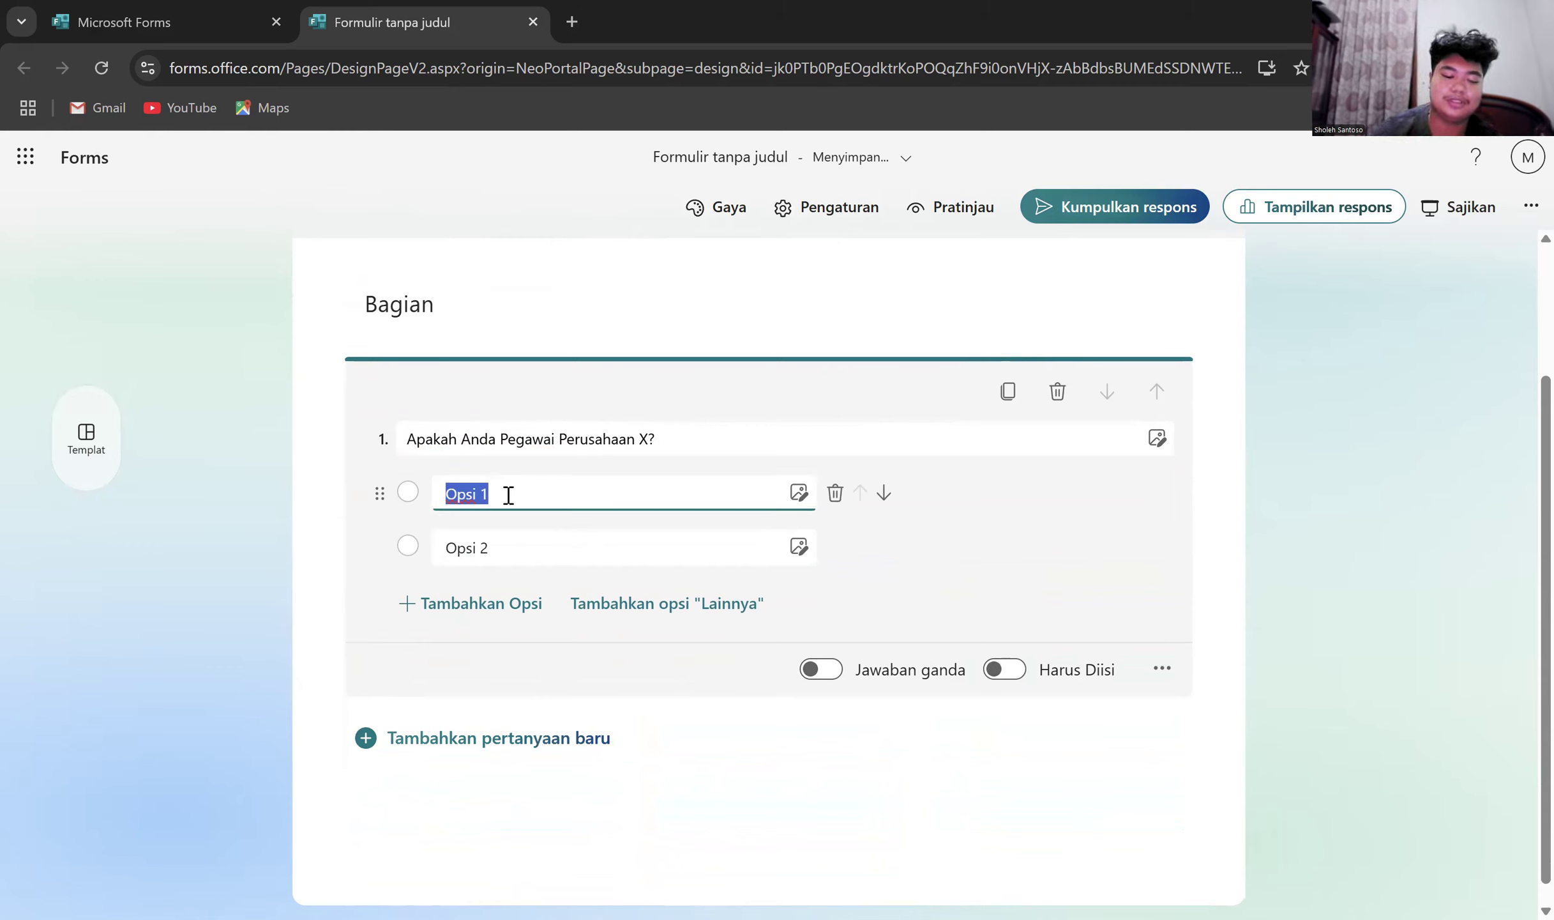
text(Iya)
click(509, 540)
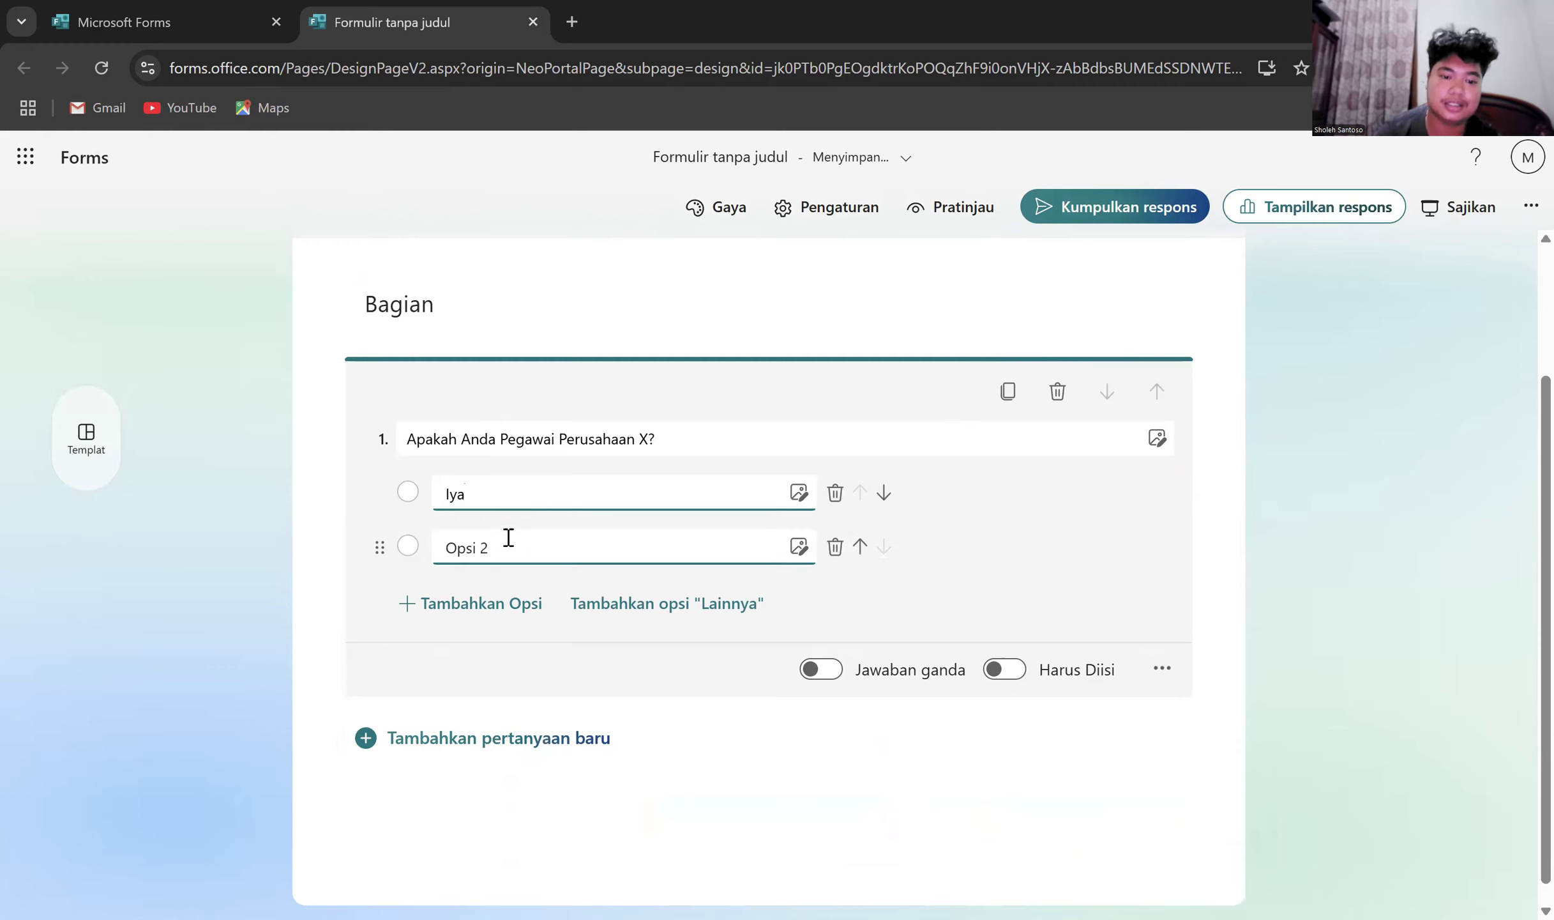
text(Tidak)
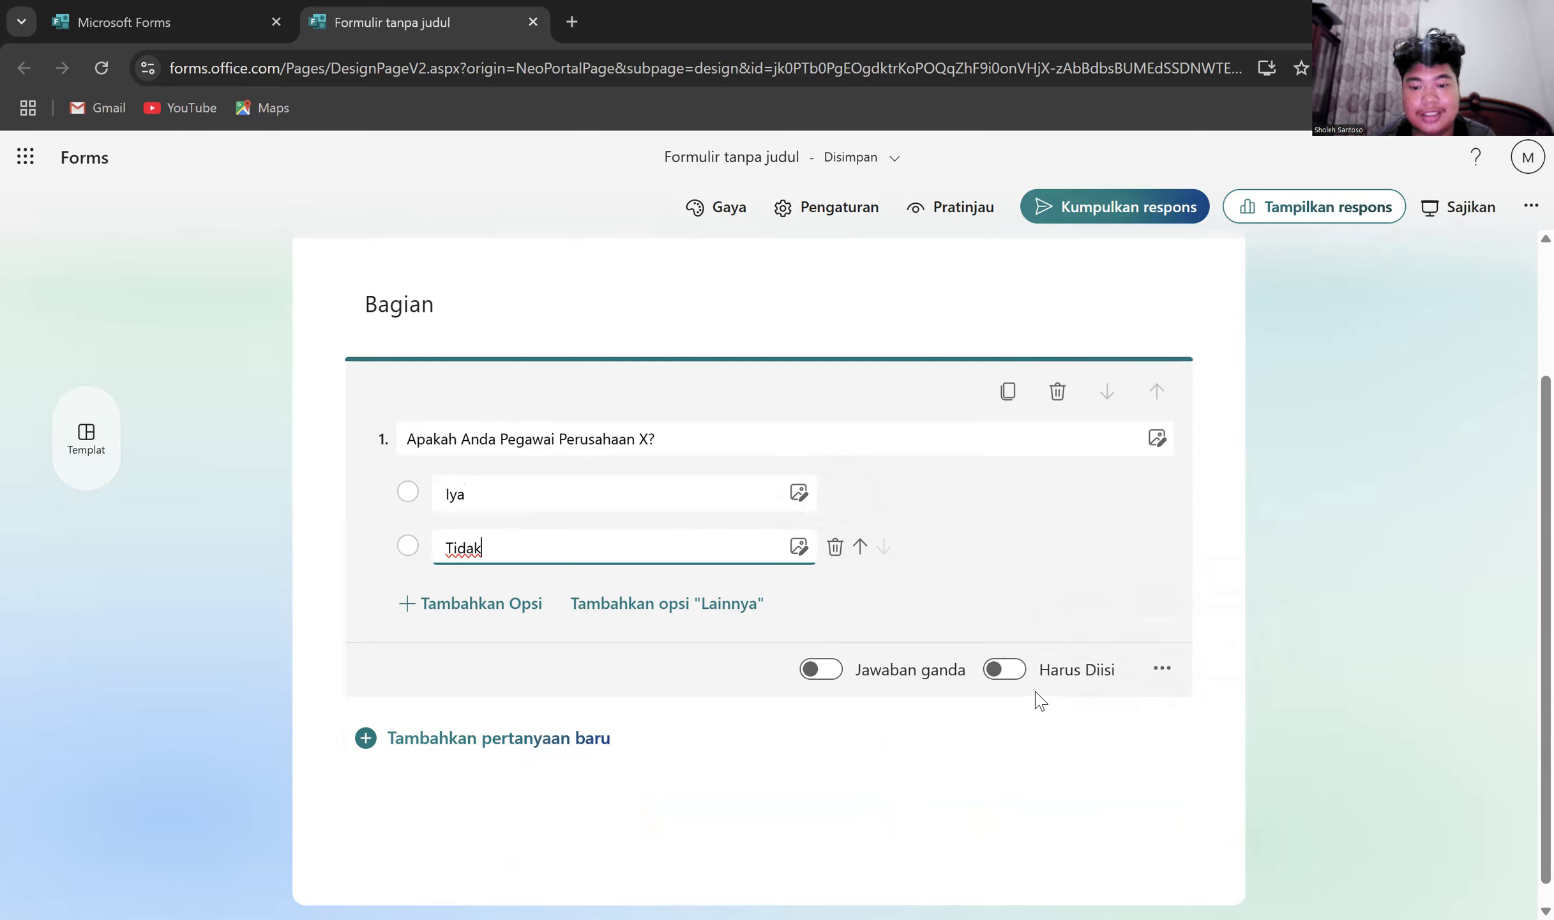
click(1005, 679)
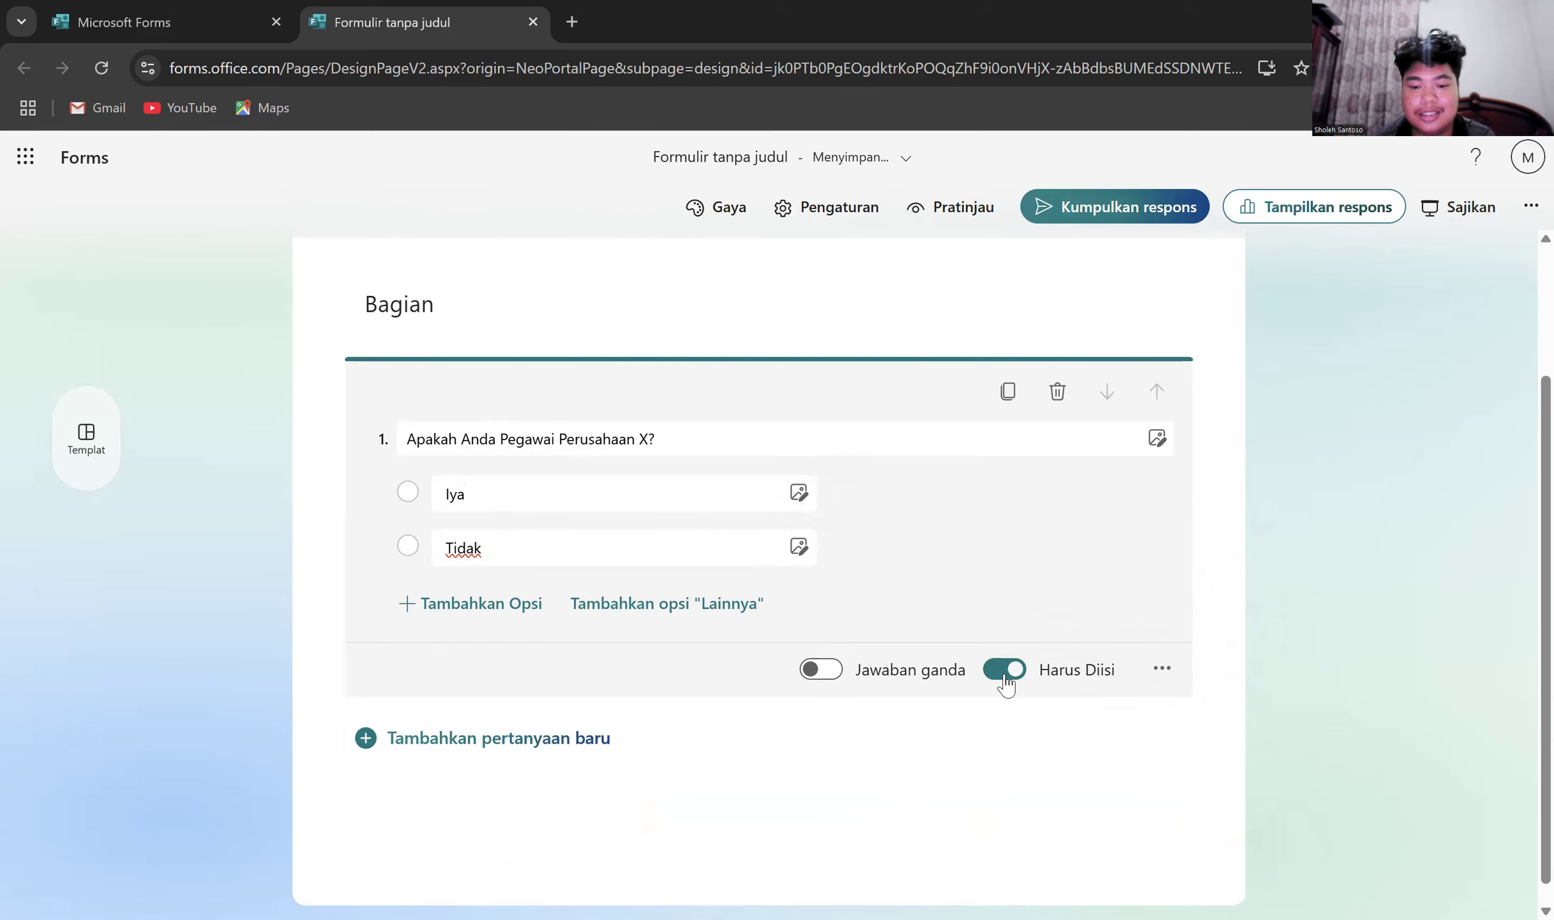
- Add branching to the question so that the answer "Tidak" goes to "Akhir formulir"
click(1165, 676)
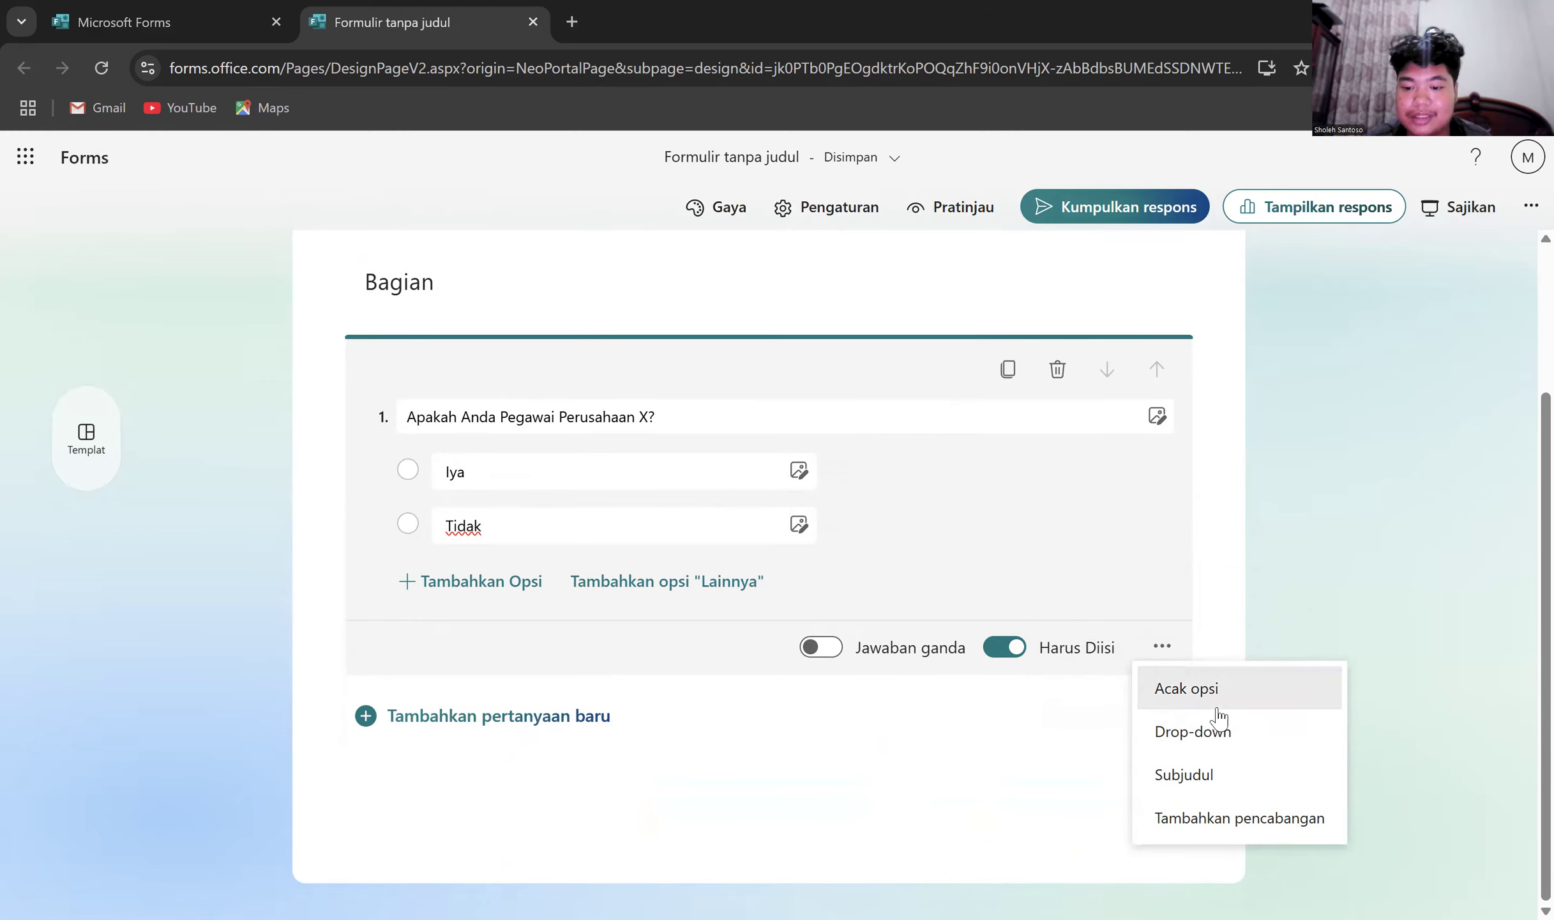
click(1230, 825)
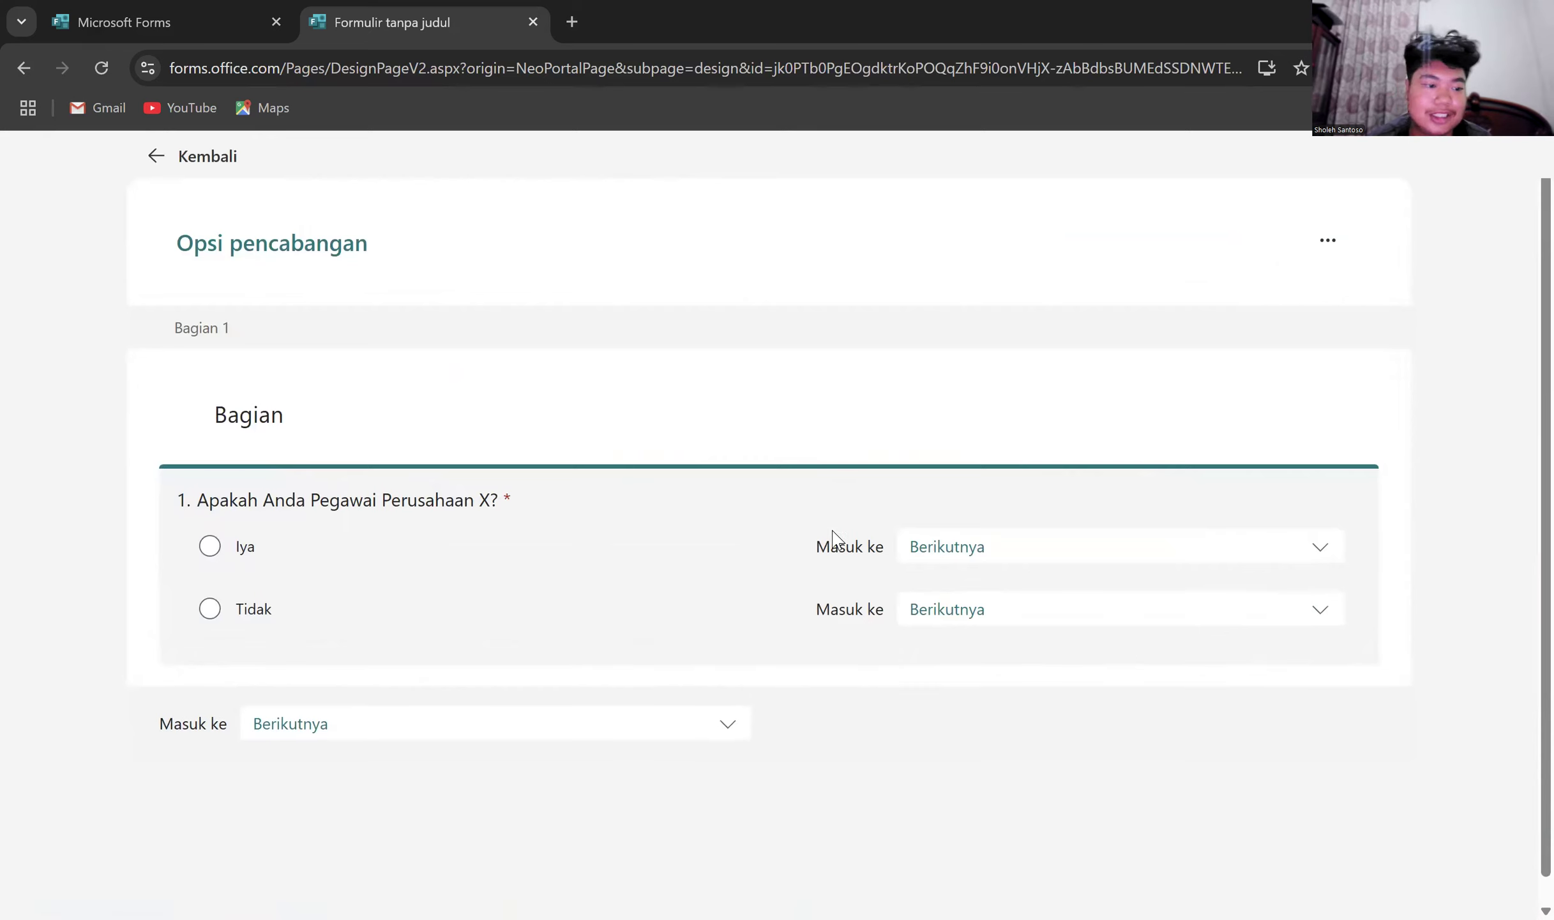
click(1317, 624)
click(1074, 721)
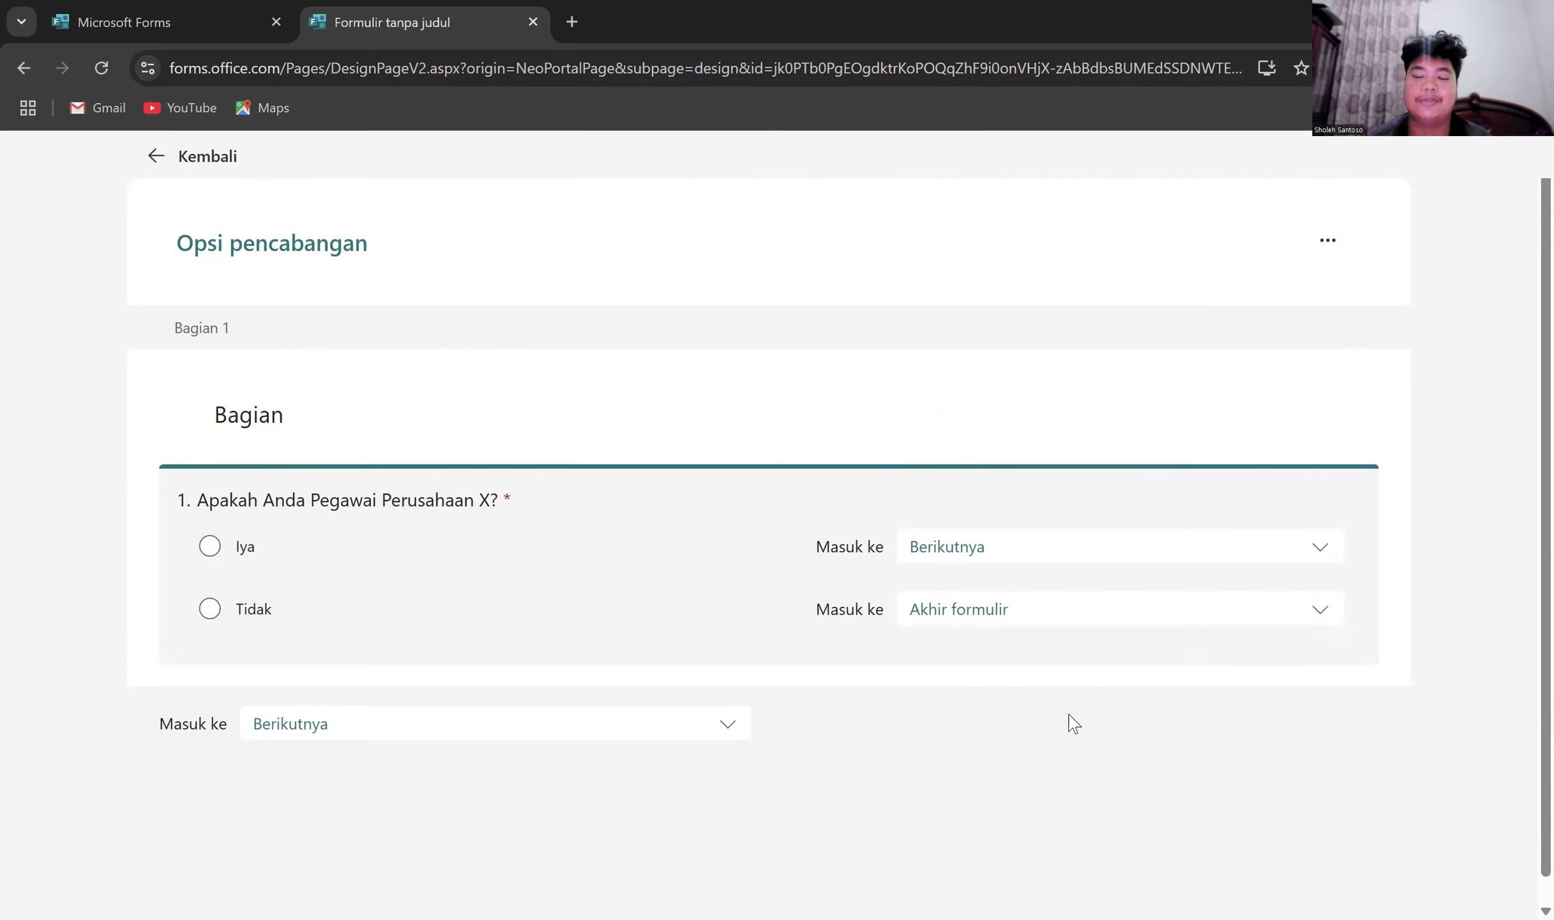
- Review the branching destinations of the first section and its question, and return to the form editor
scroll(983, 714, down, 1)
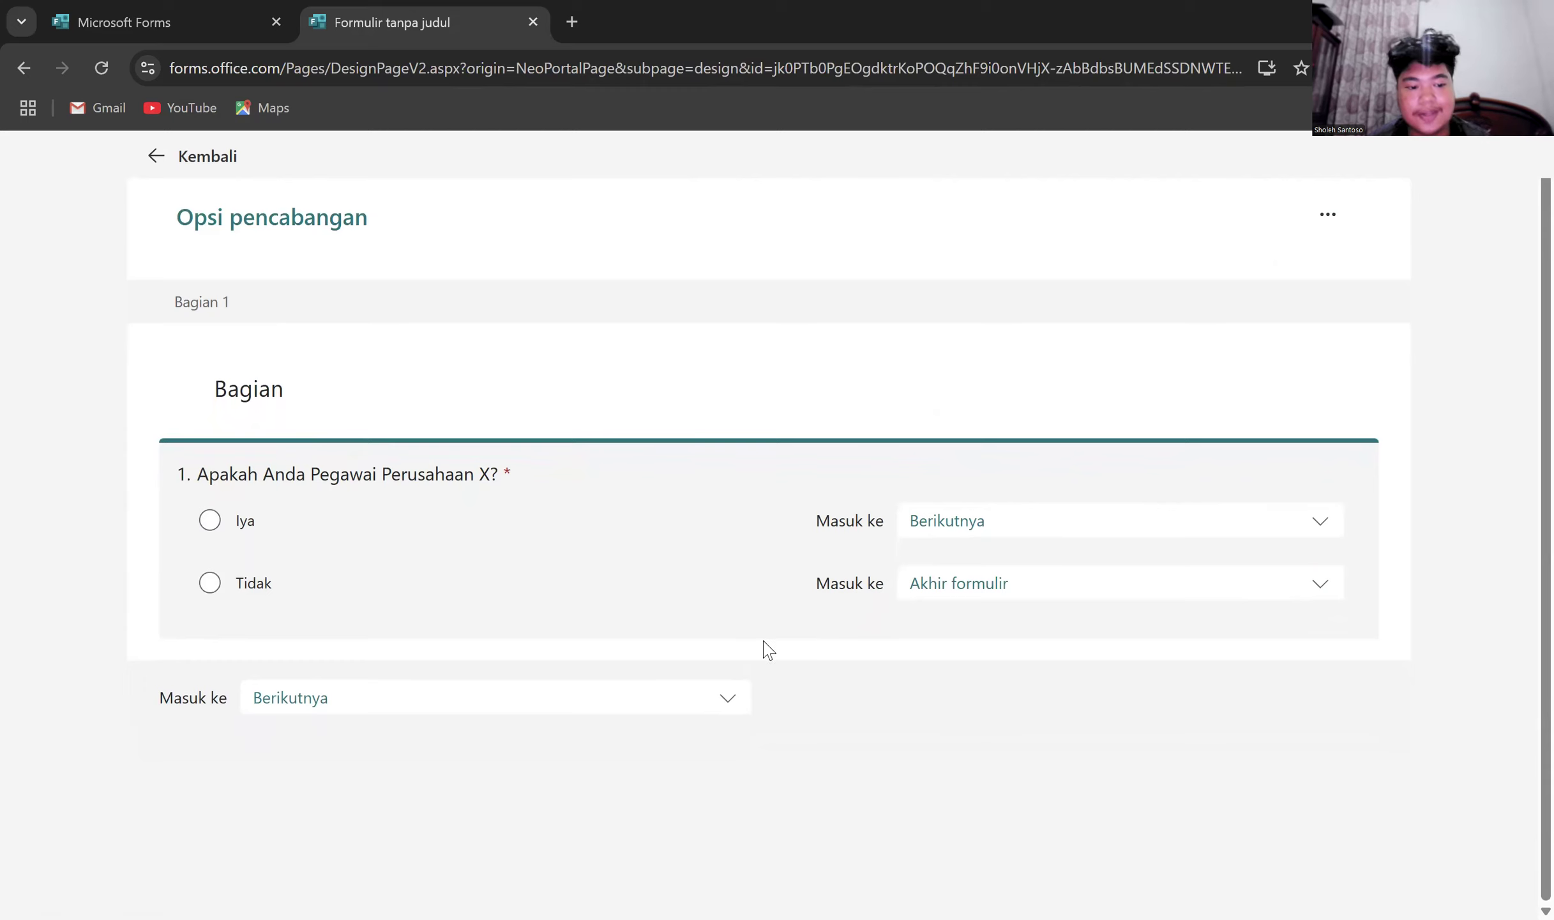
click(733, 696)
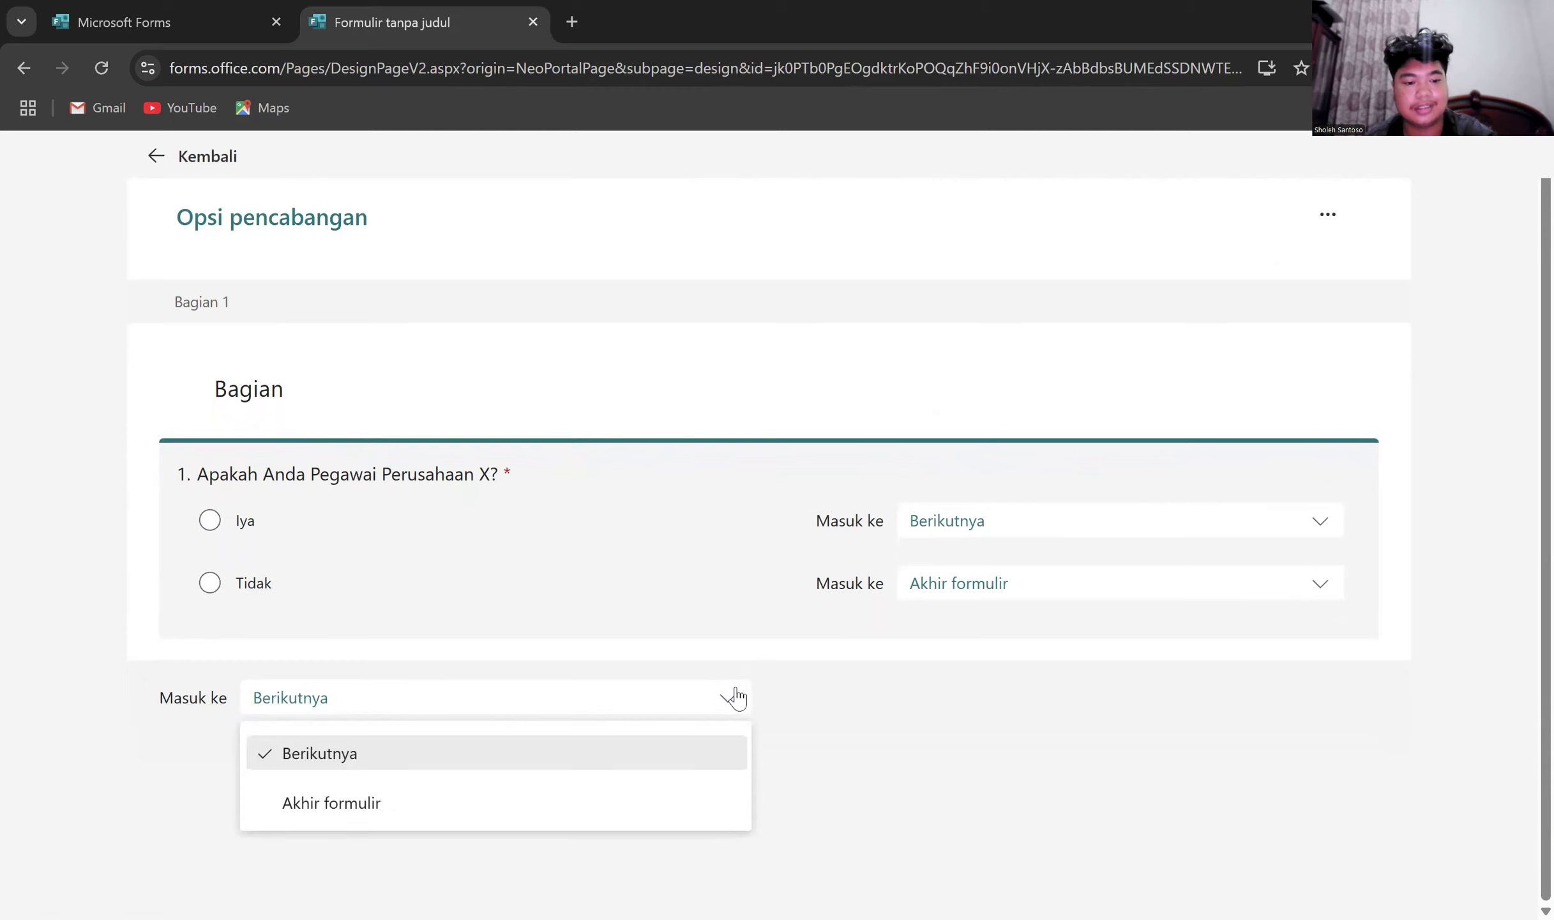
click(885, 680)
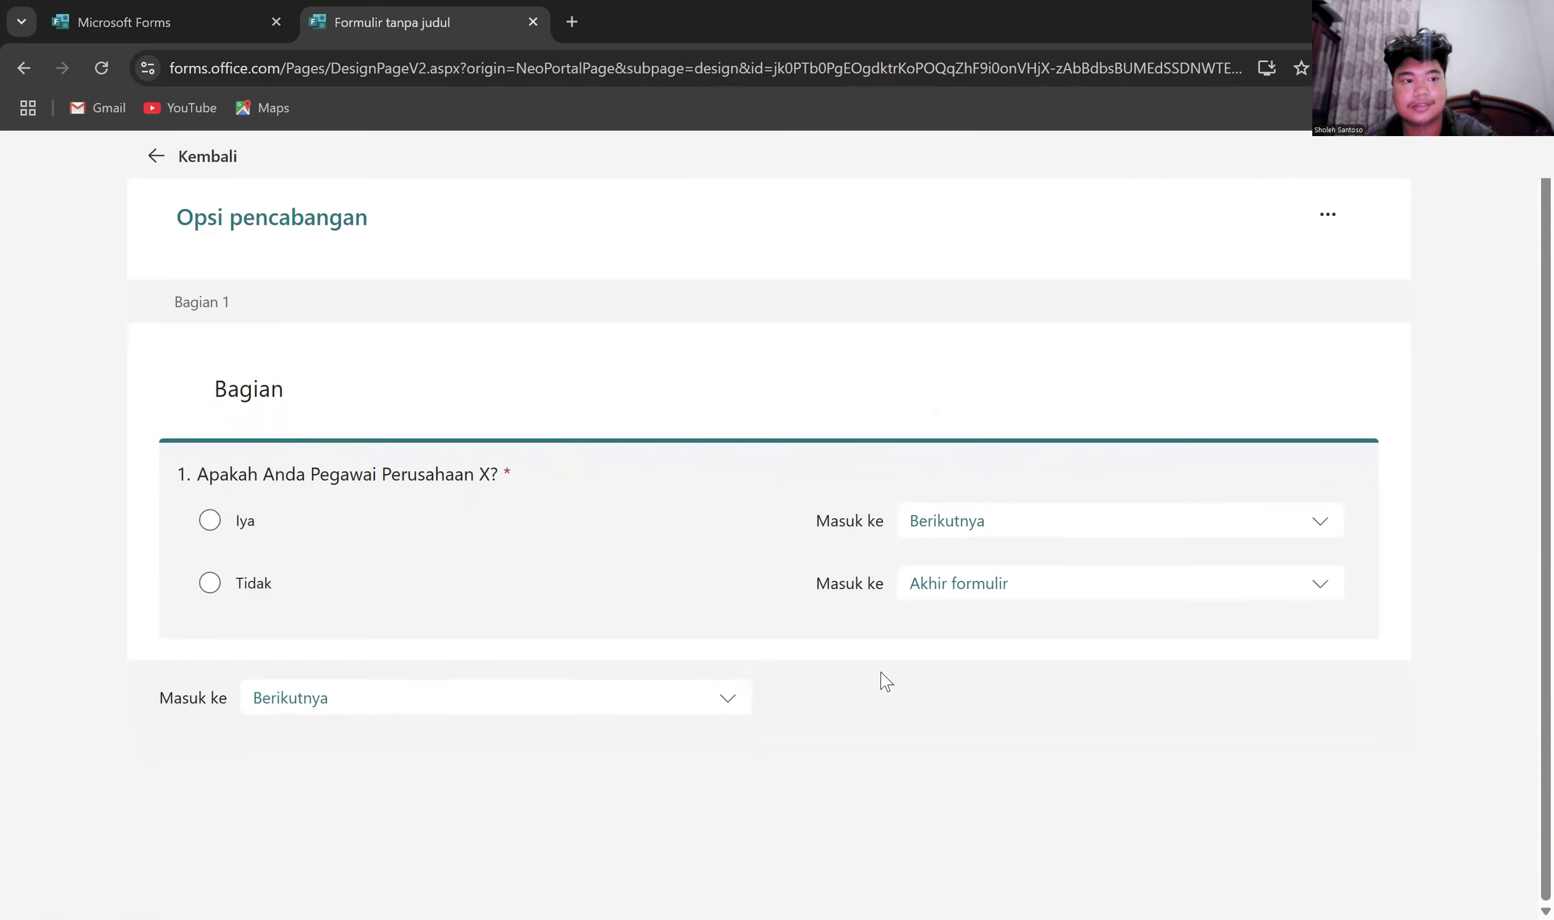
click(168, 163)
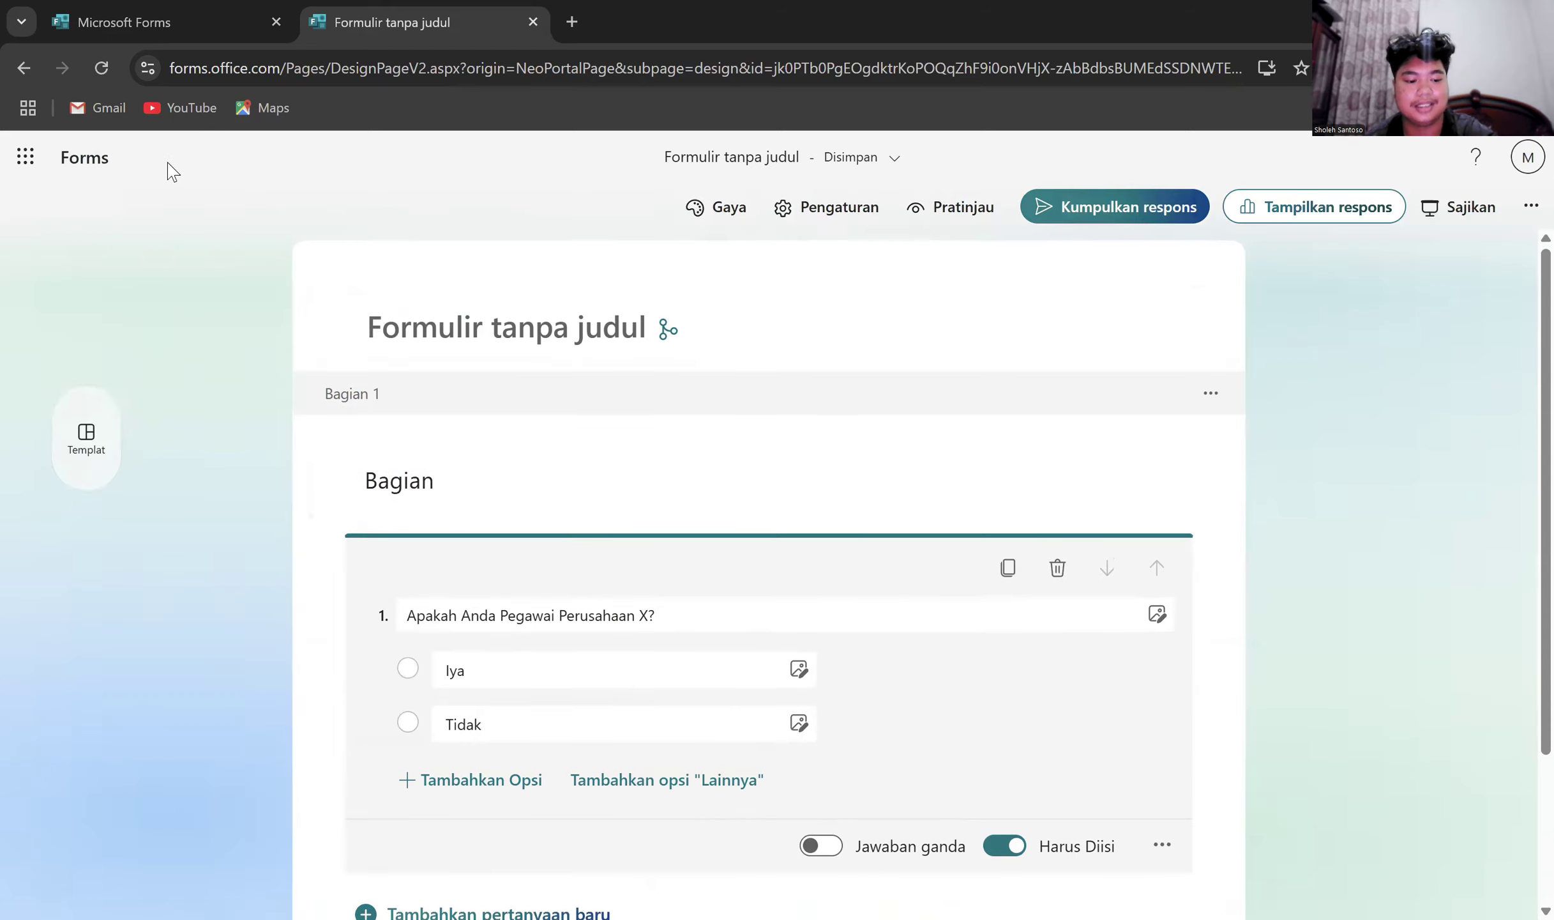
click(929, 624)
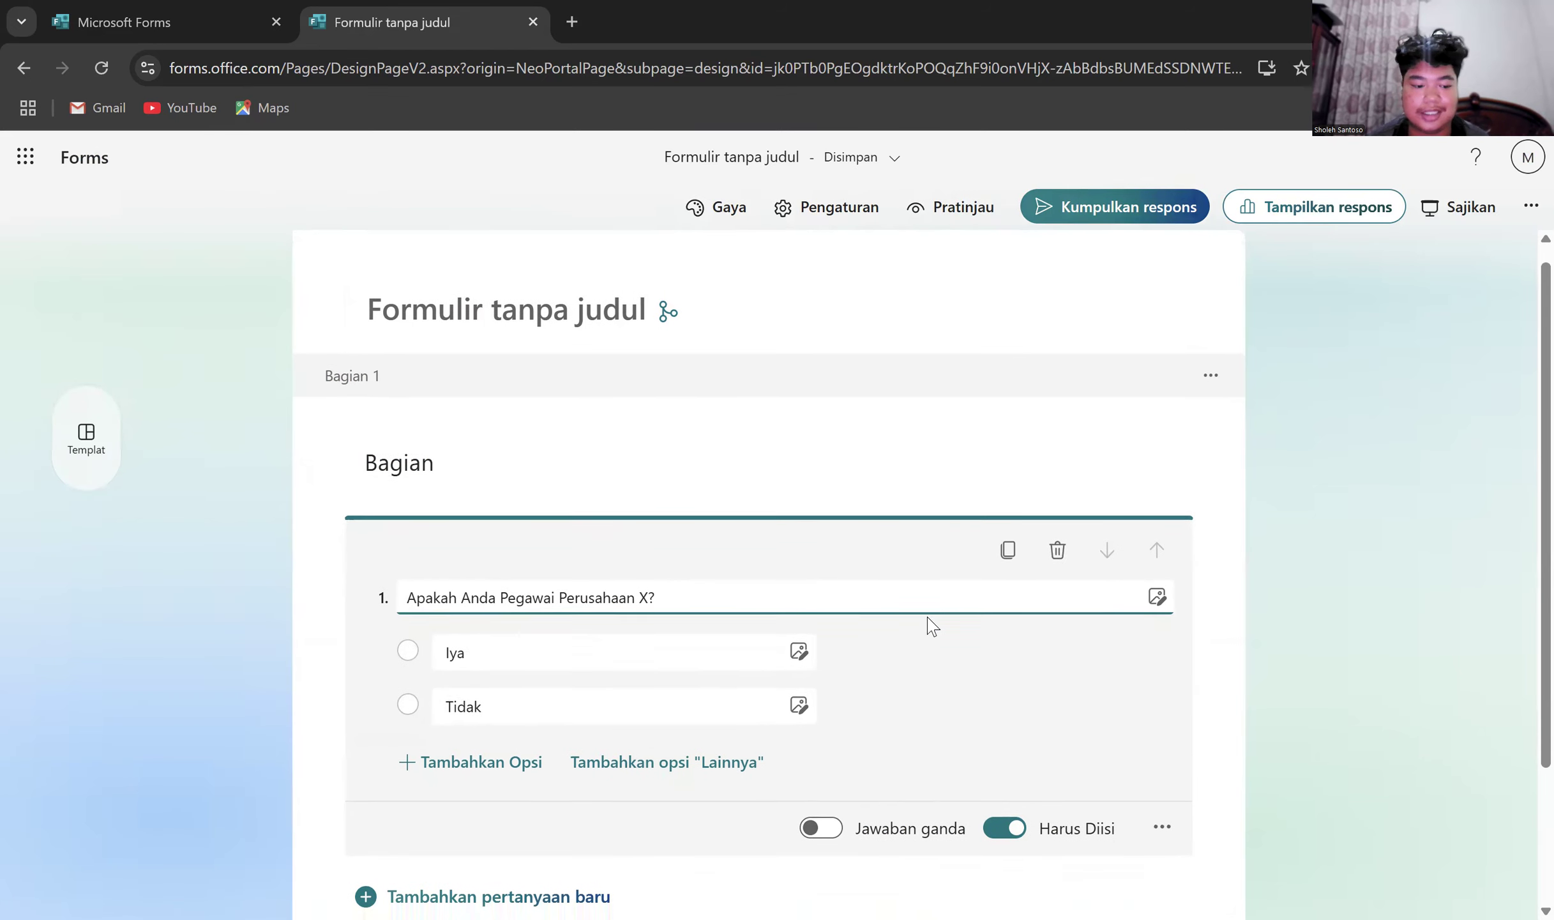
scroll(930, 623, down, 1)
click(1163, 768)
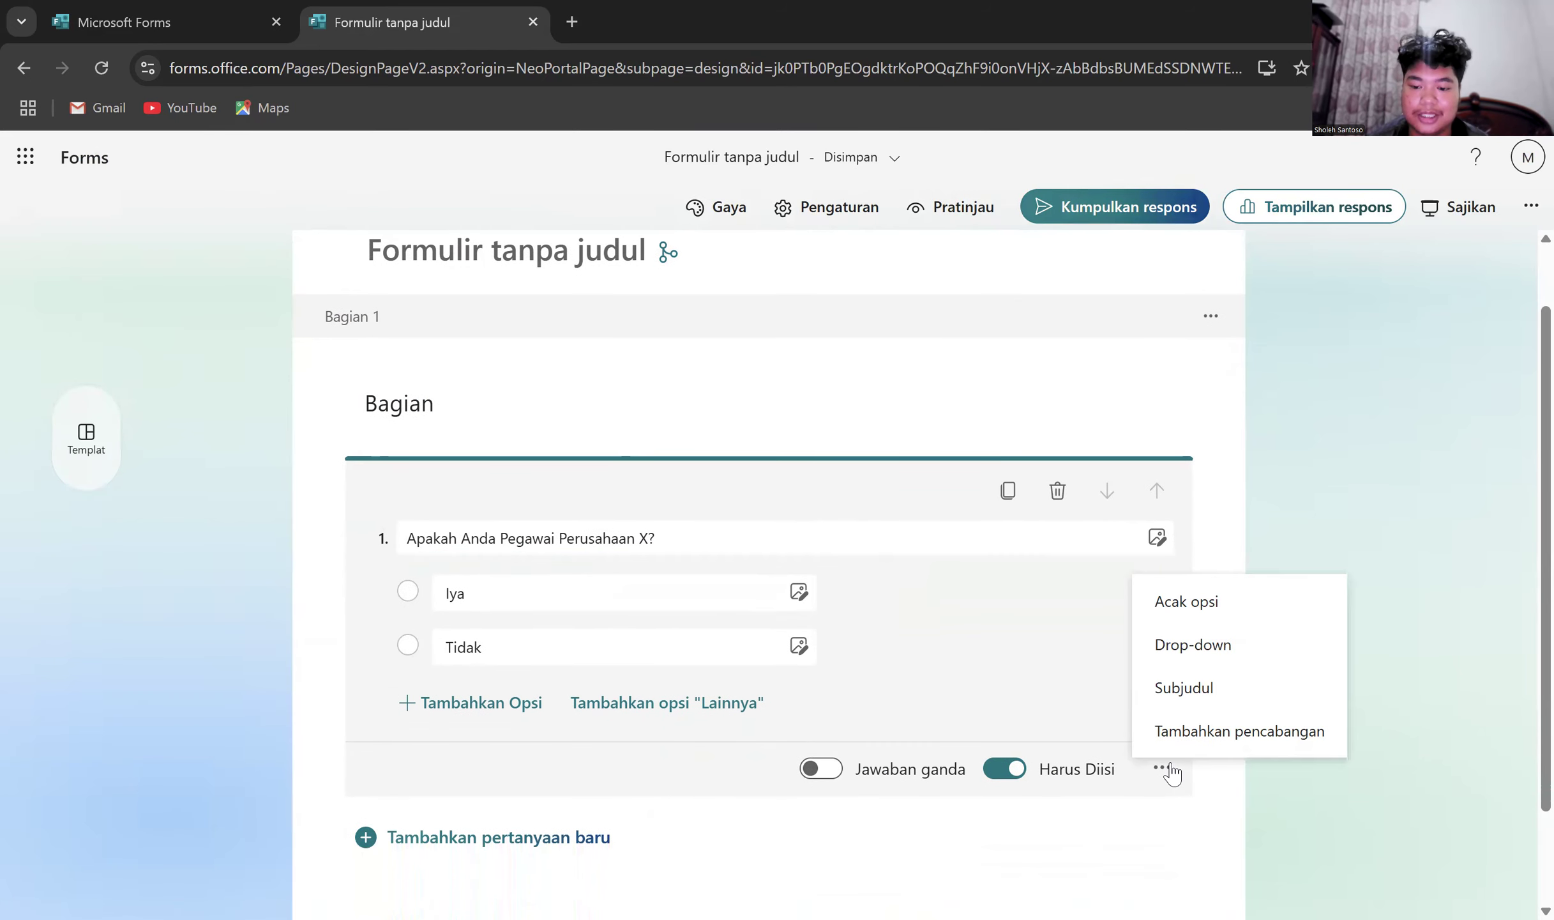
click(1179, 731)
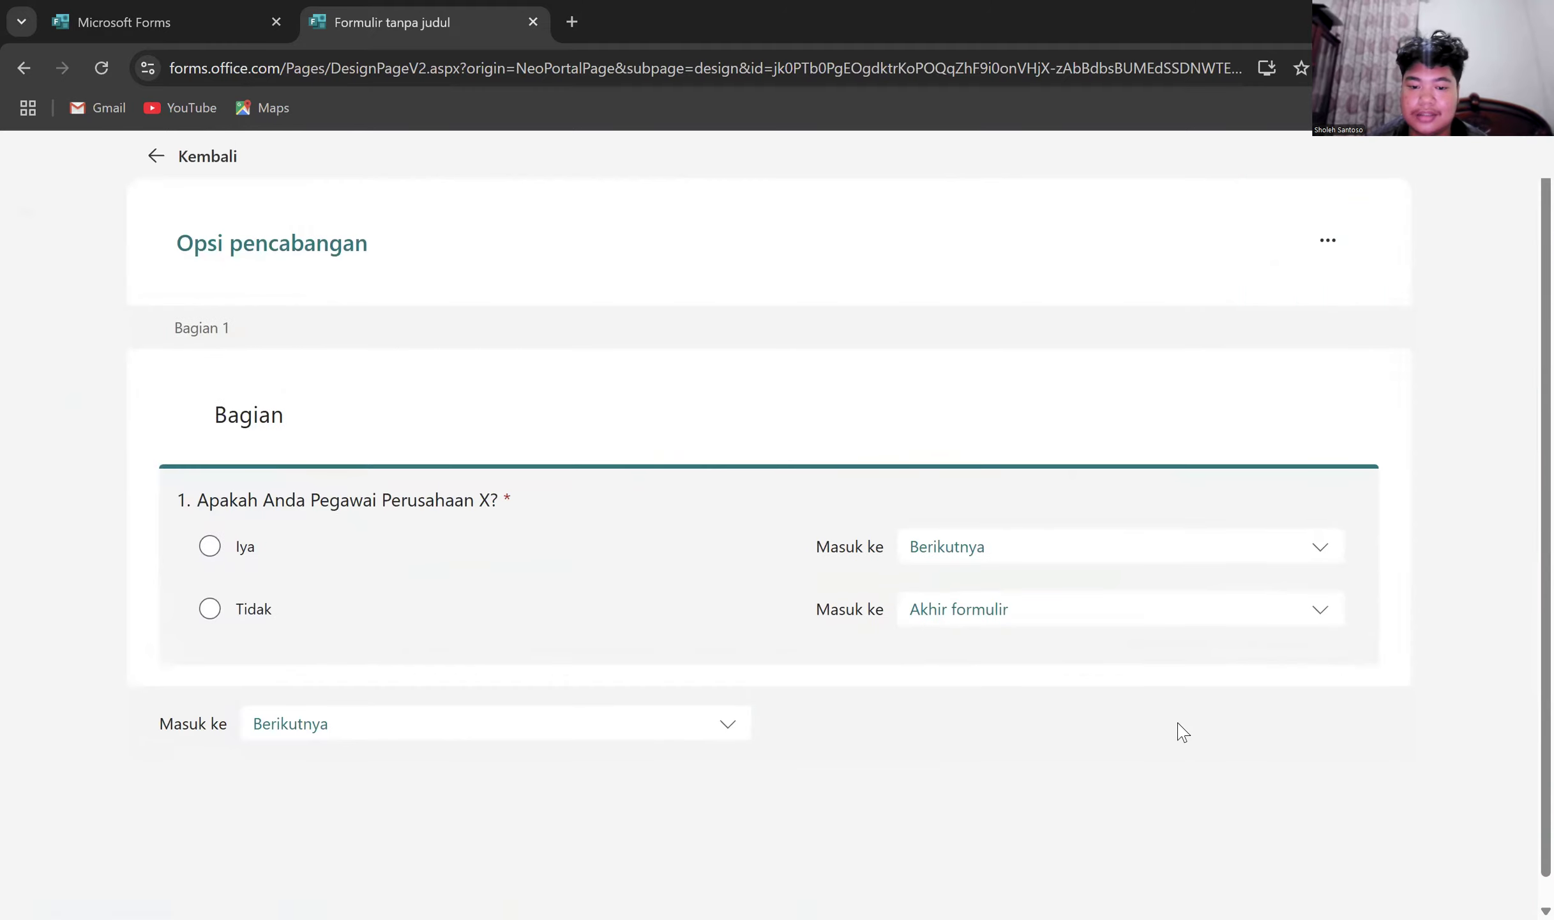
click(224, 156)
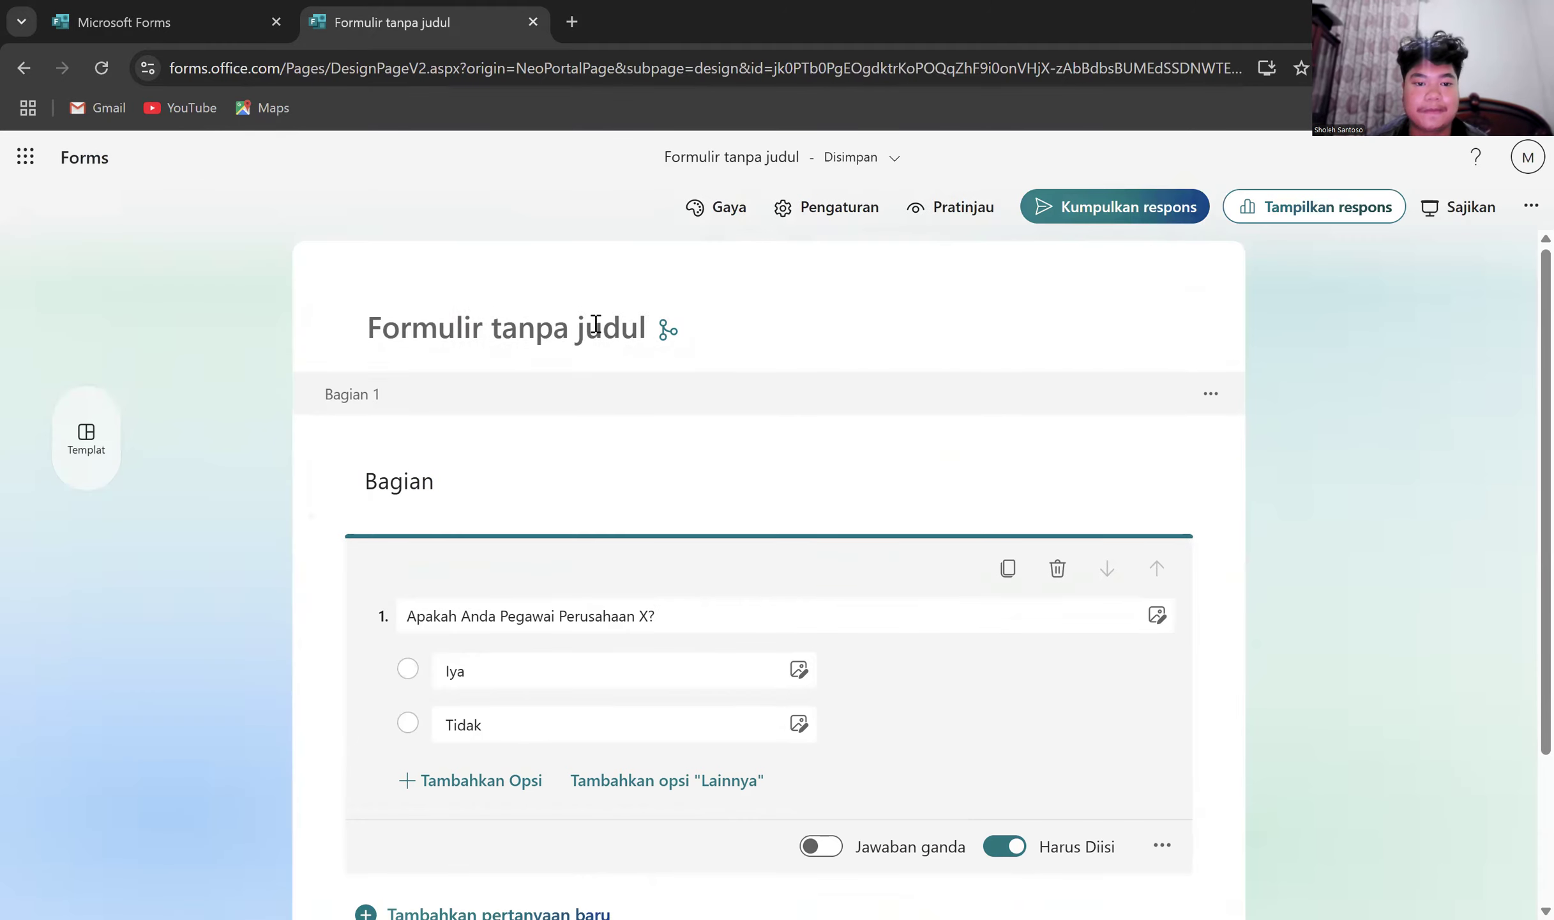
- Add a second section (Bagian) below the employee question
scroll(642, 368, down, 3)
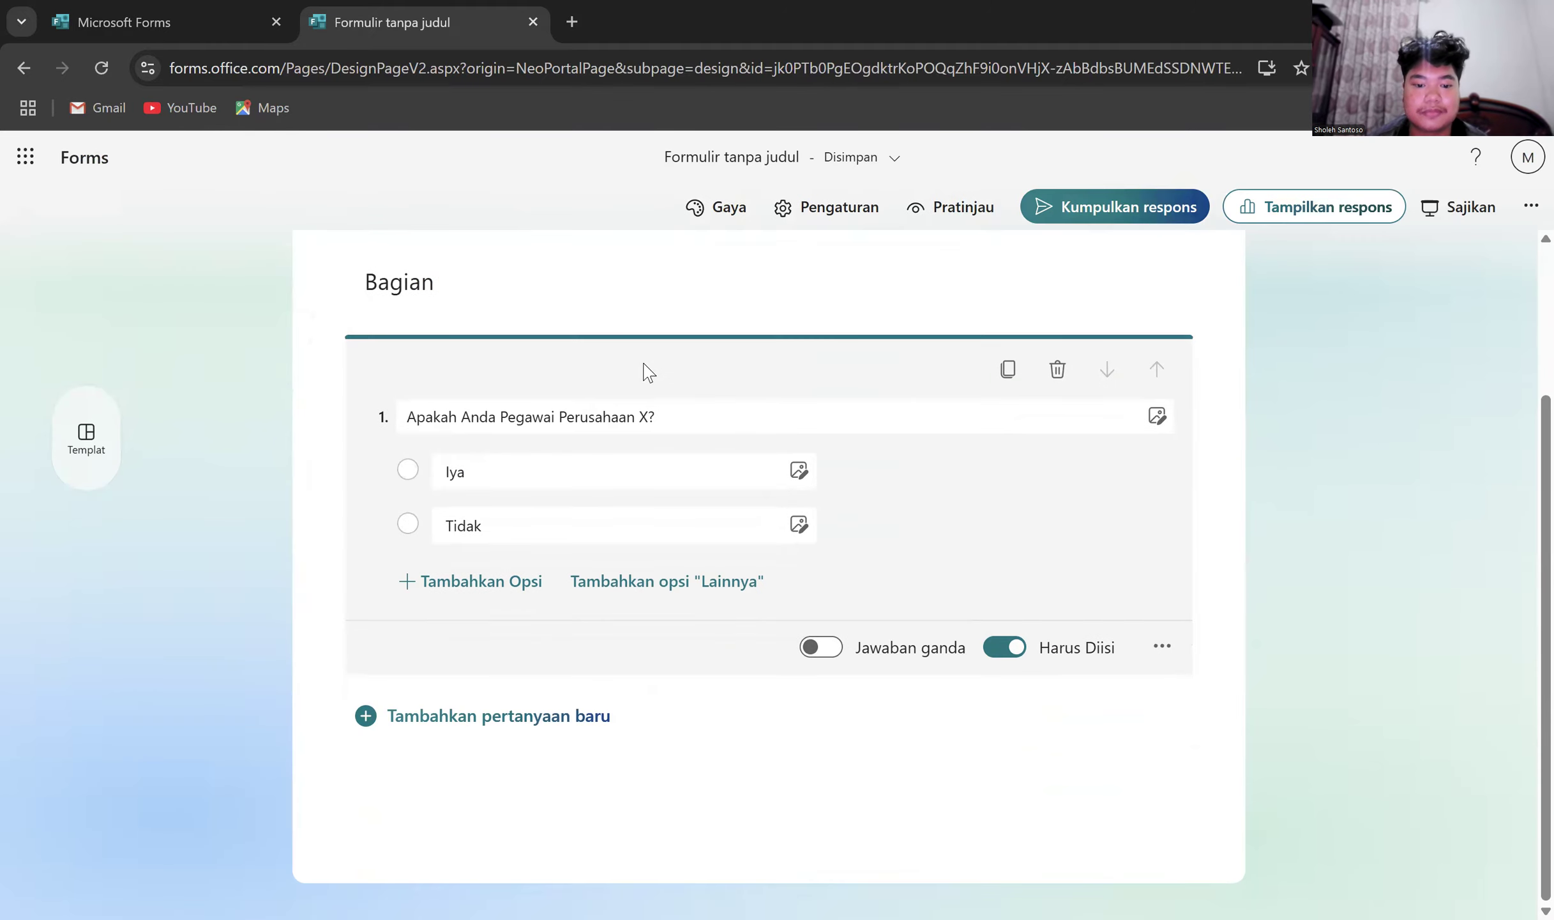
click(515, 720)
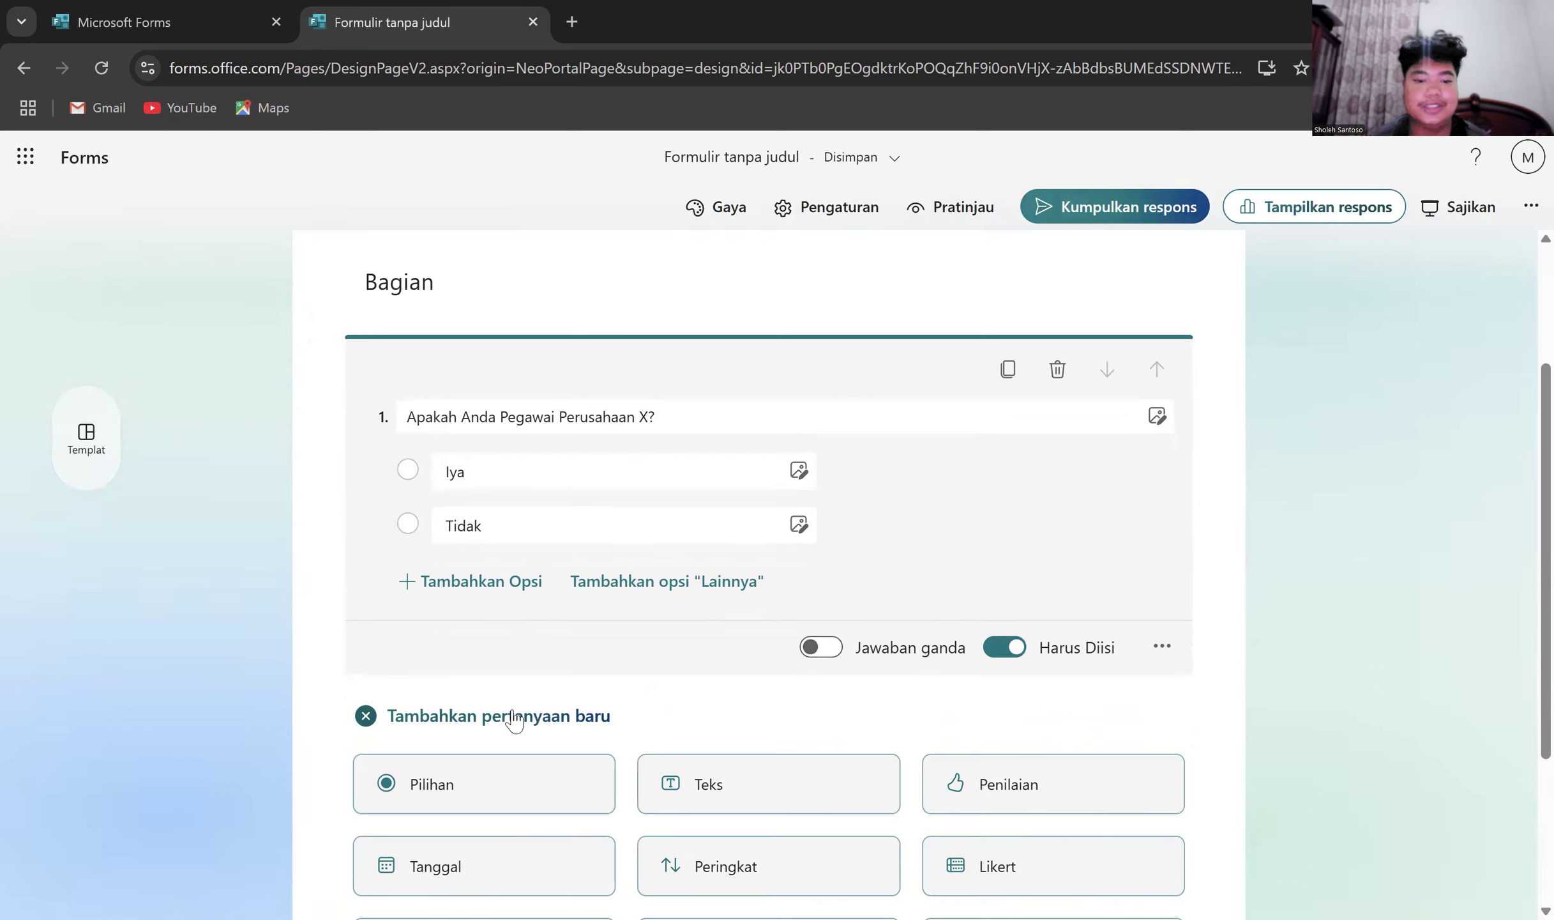
scroll(537, 711, down, 3)
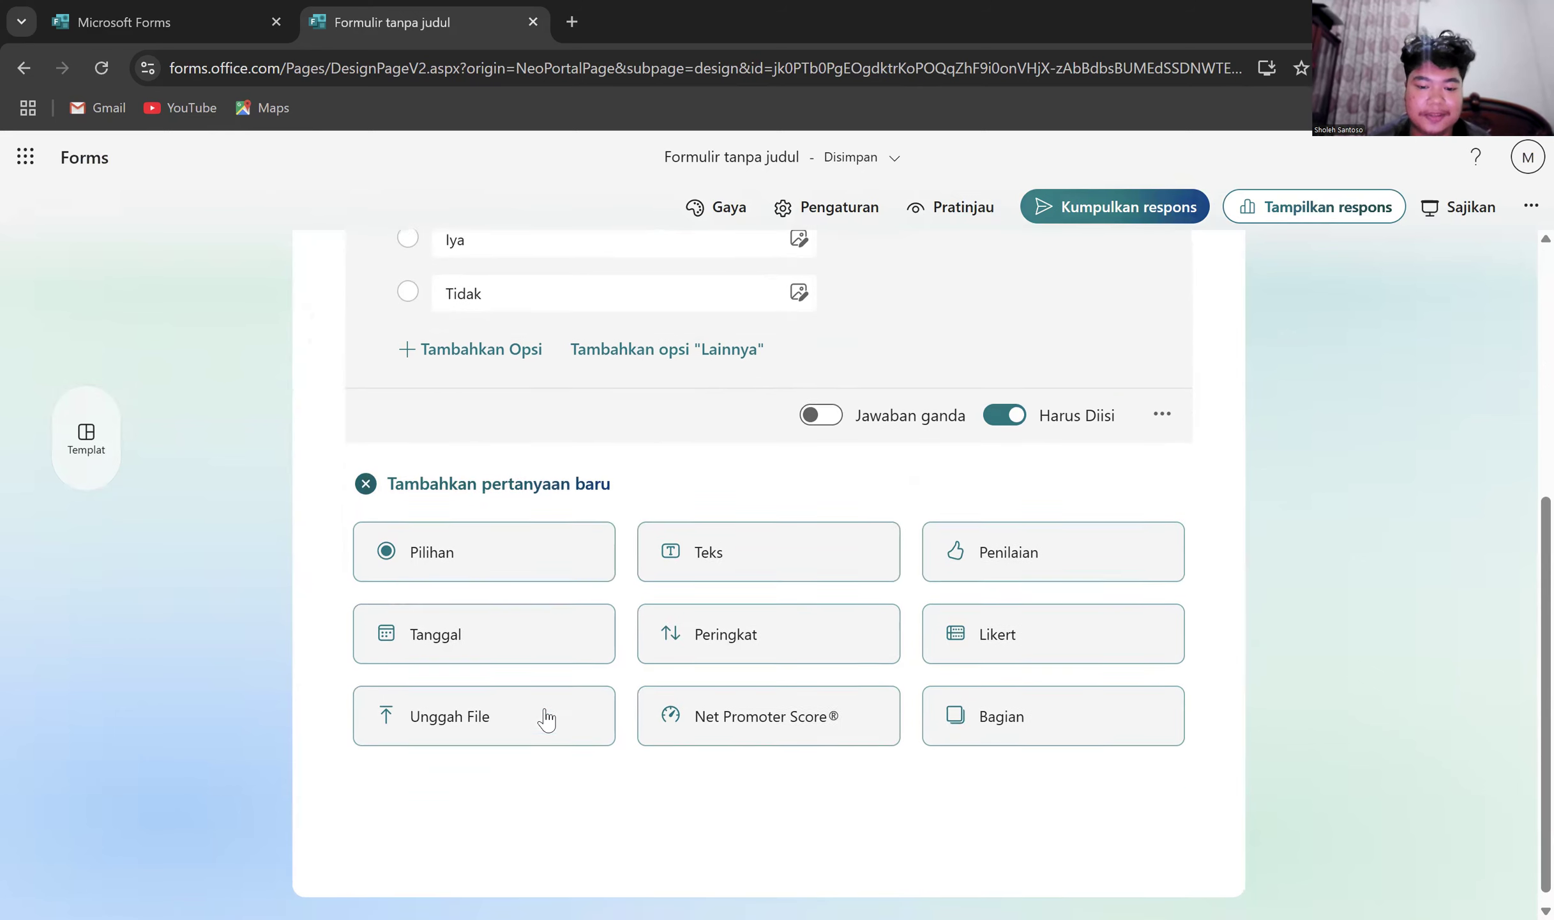
click(974, 719)
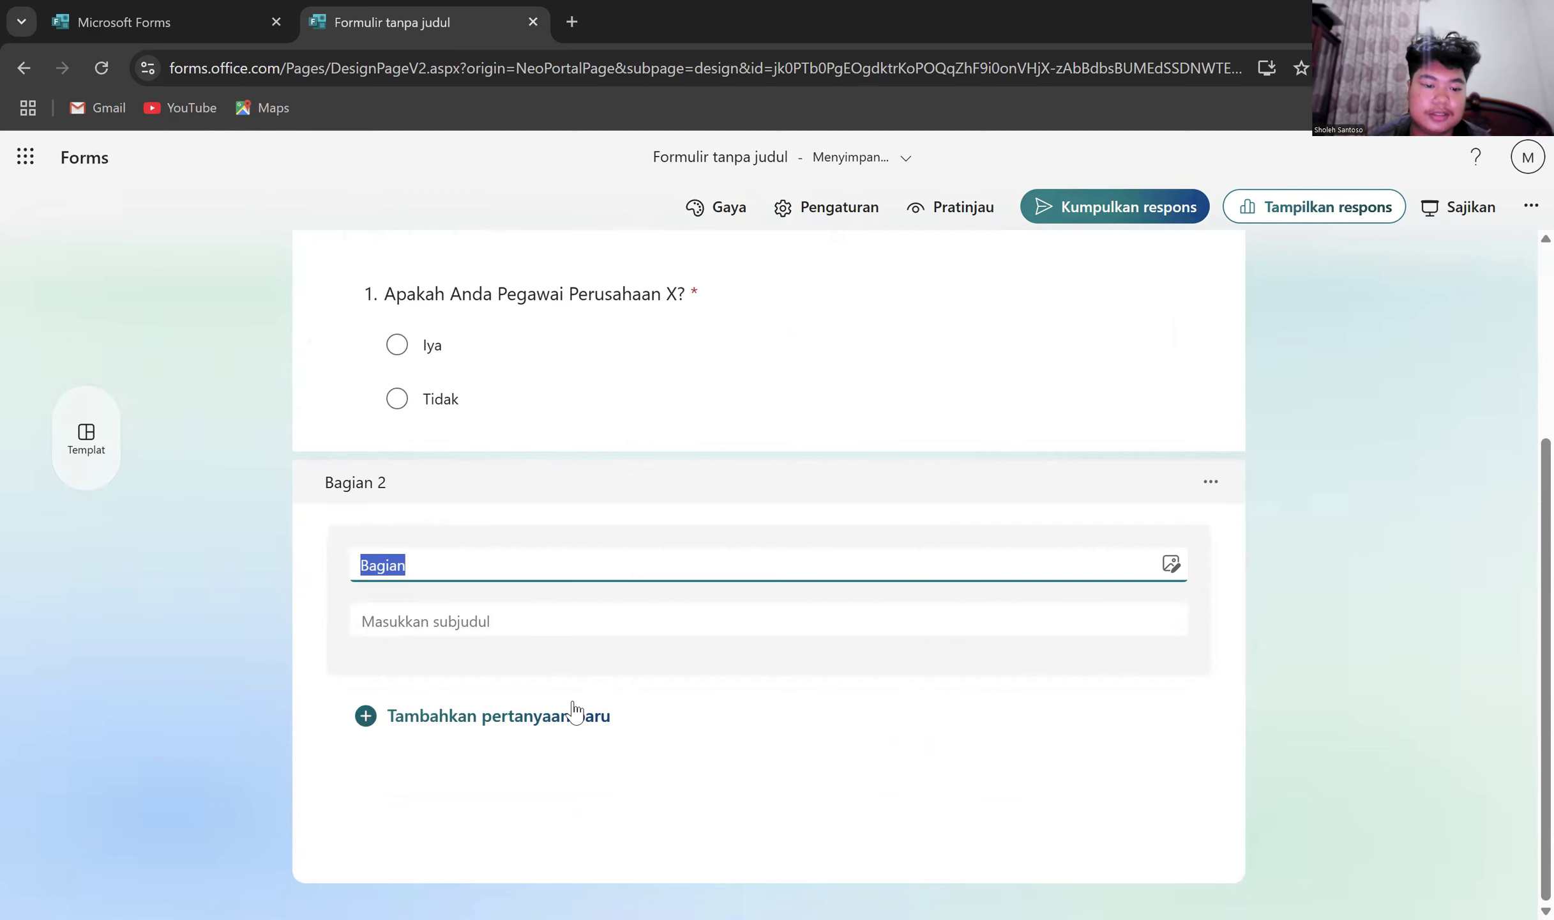
- Add a required text question titled "Nama Lengkap" to the second section
click(575, 714)
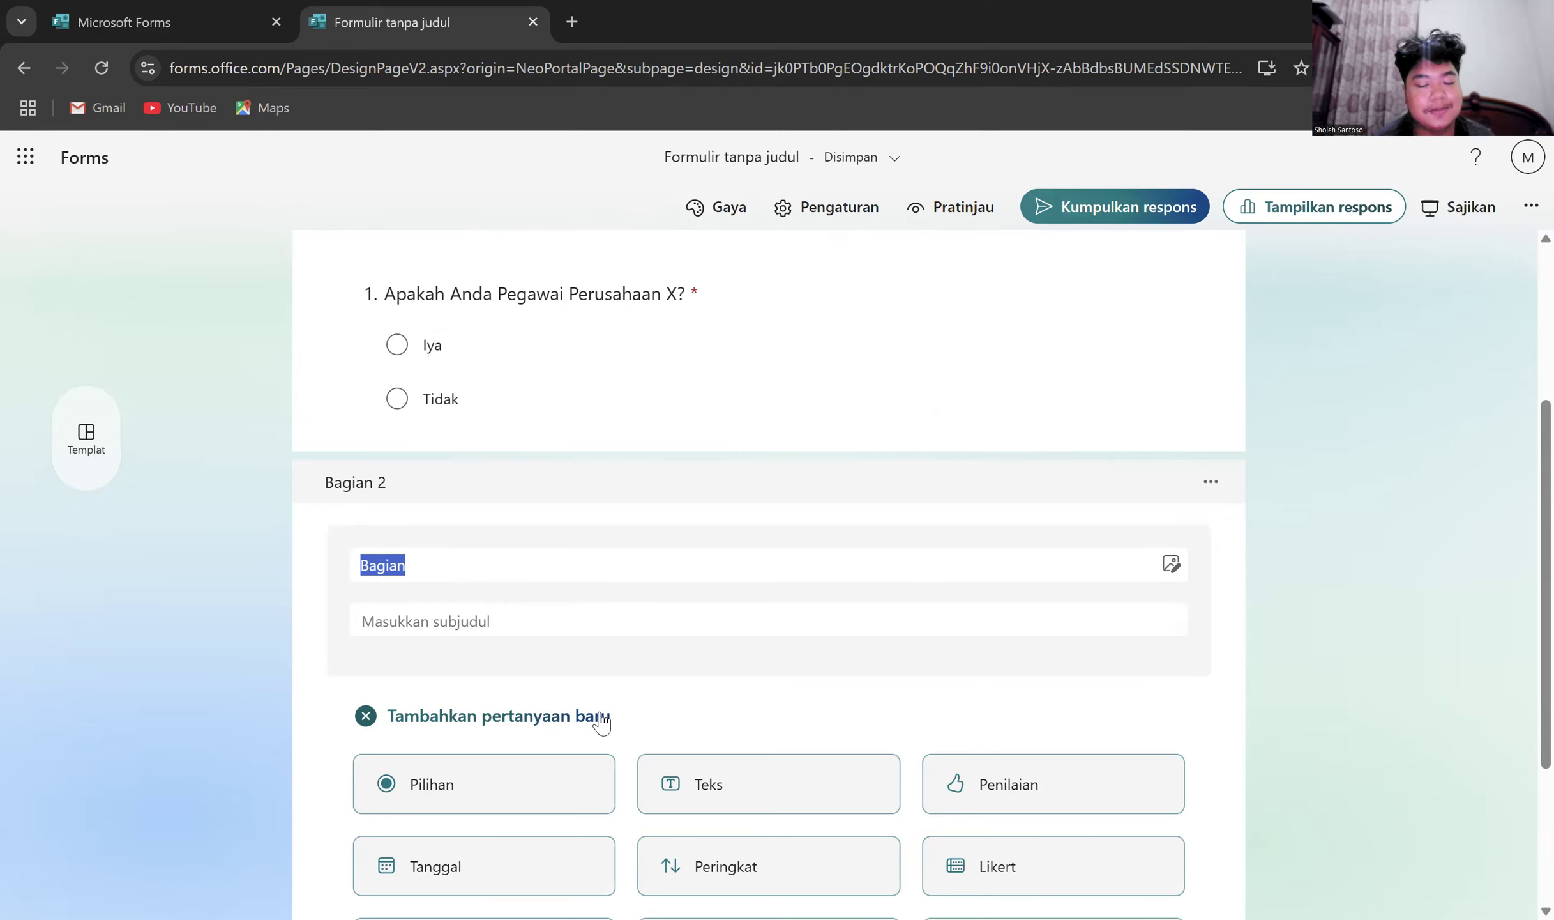
scroll(600, 722, down, 2)
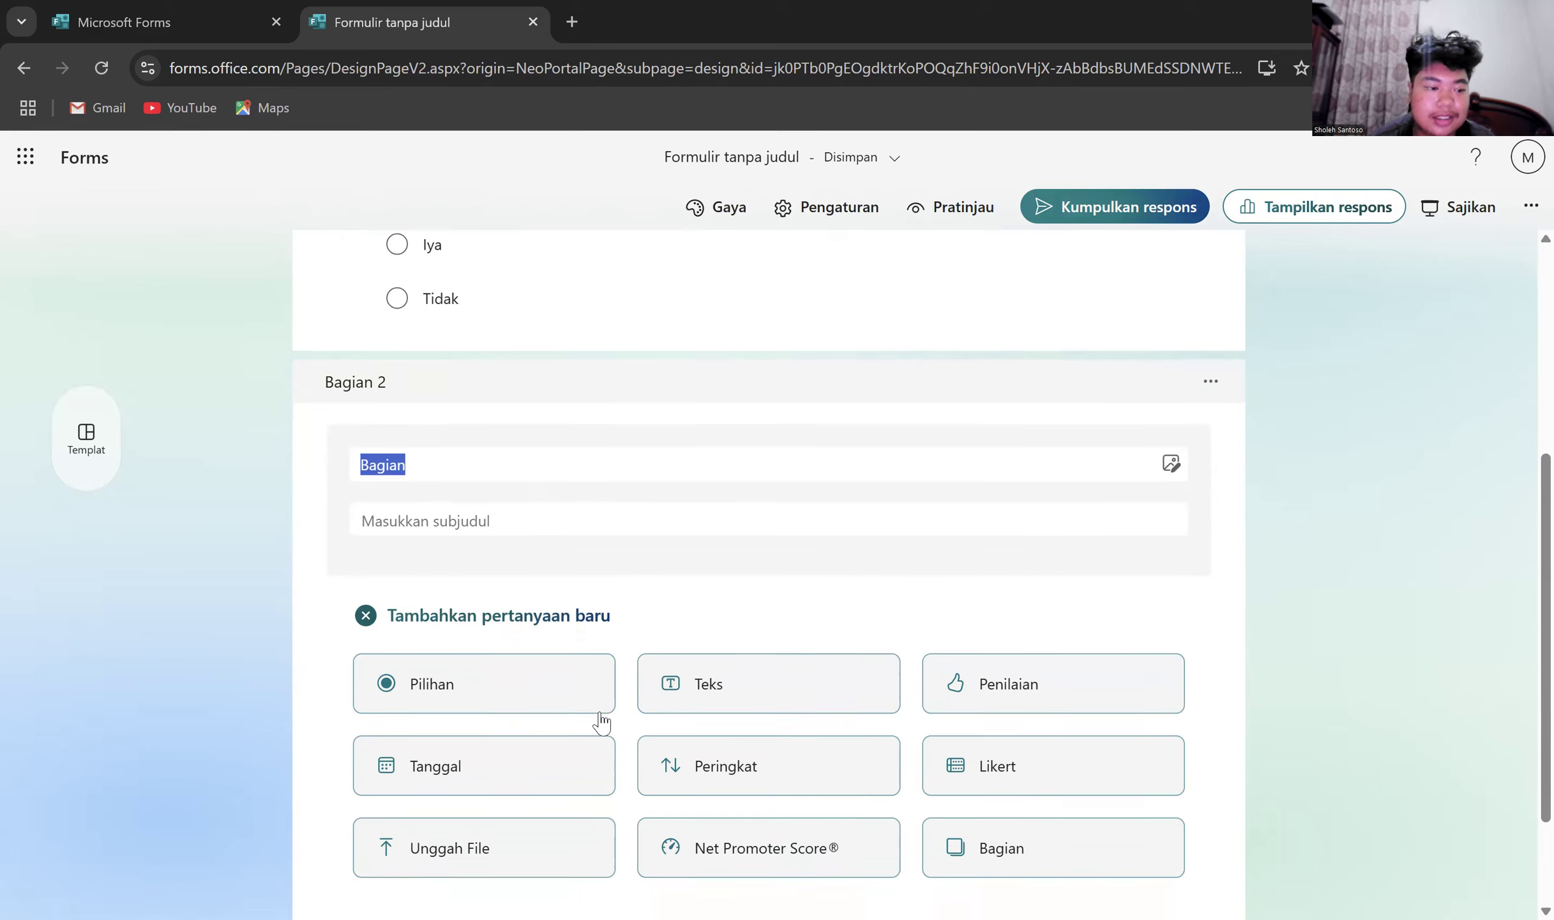
scroll(600, 722, down, 1)
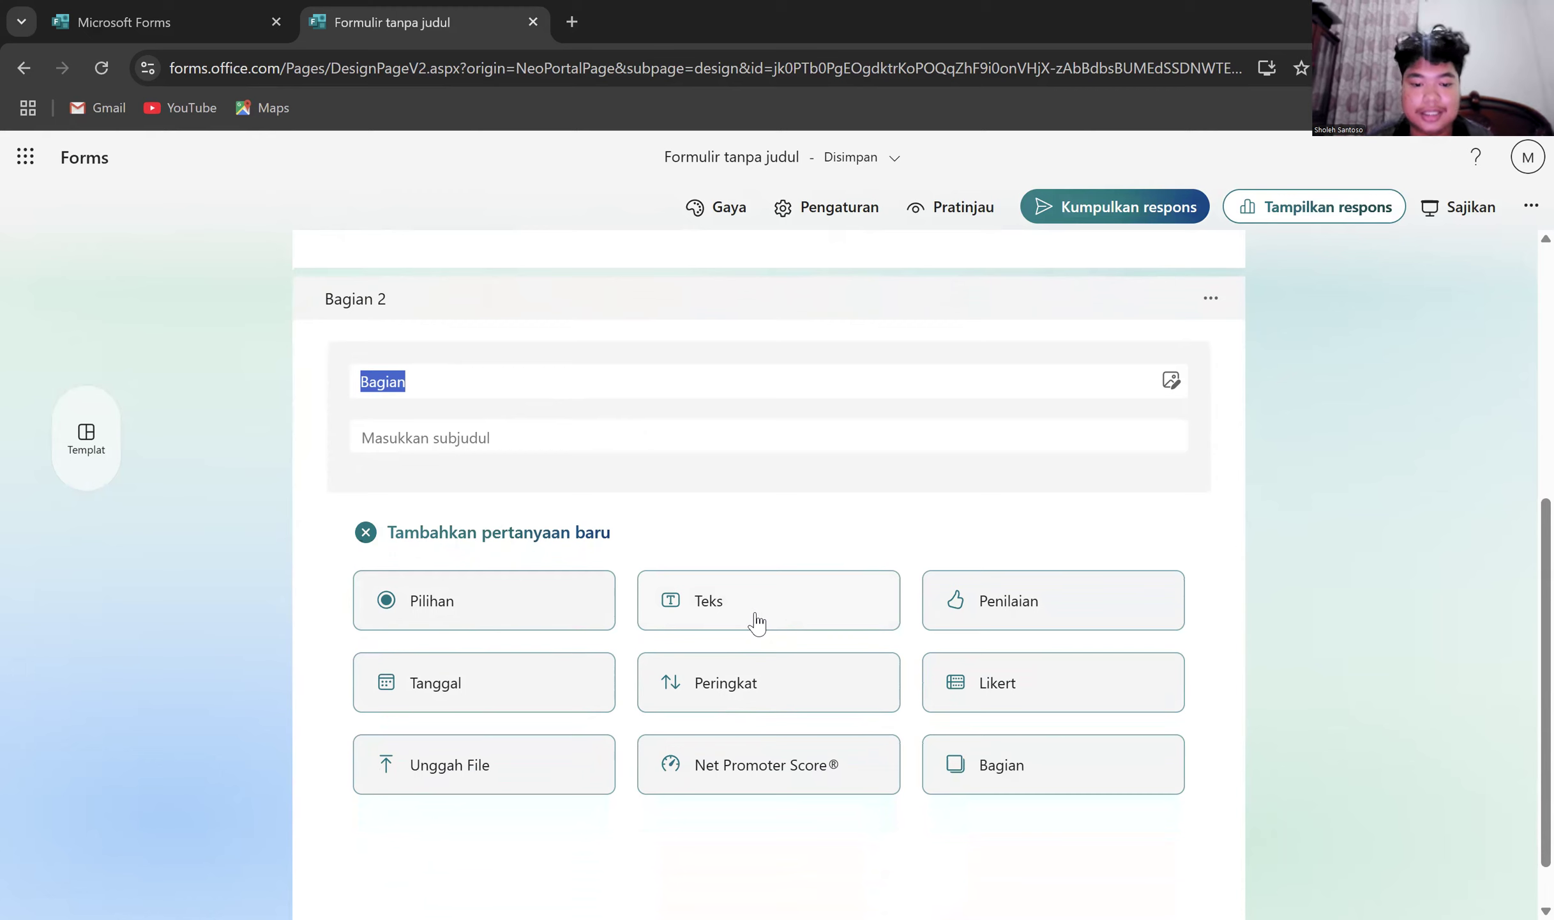
click(757, 622)
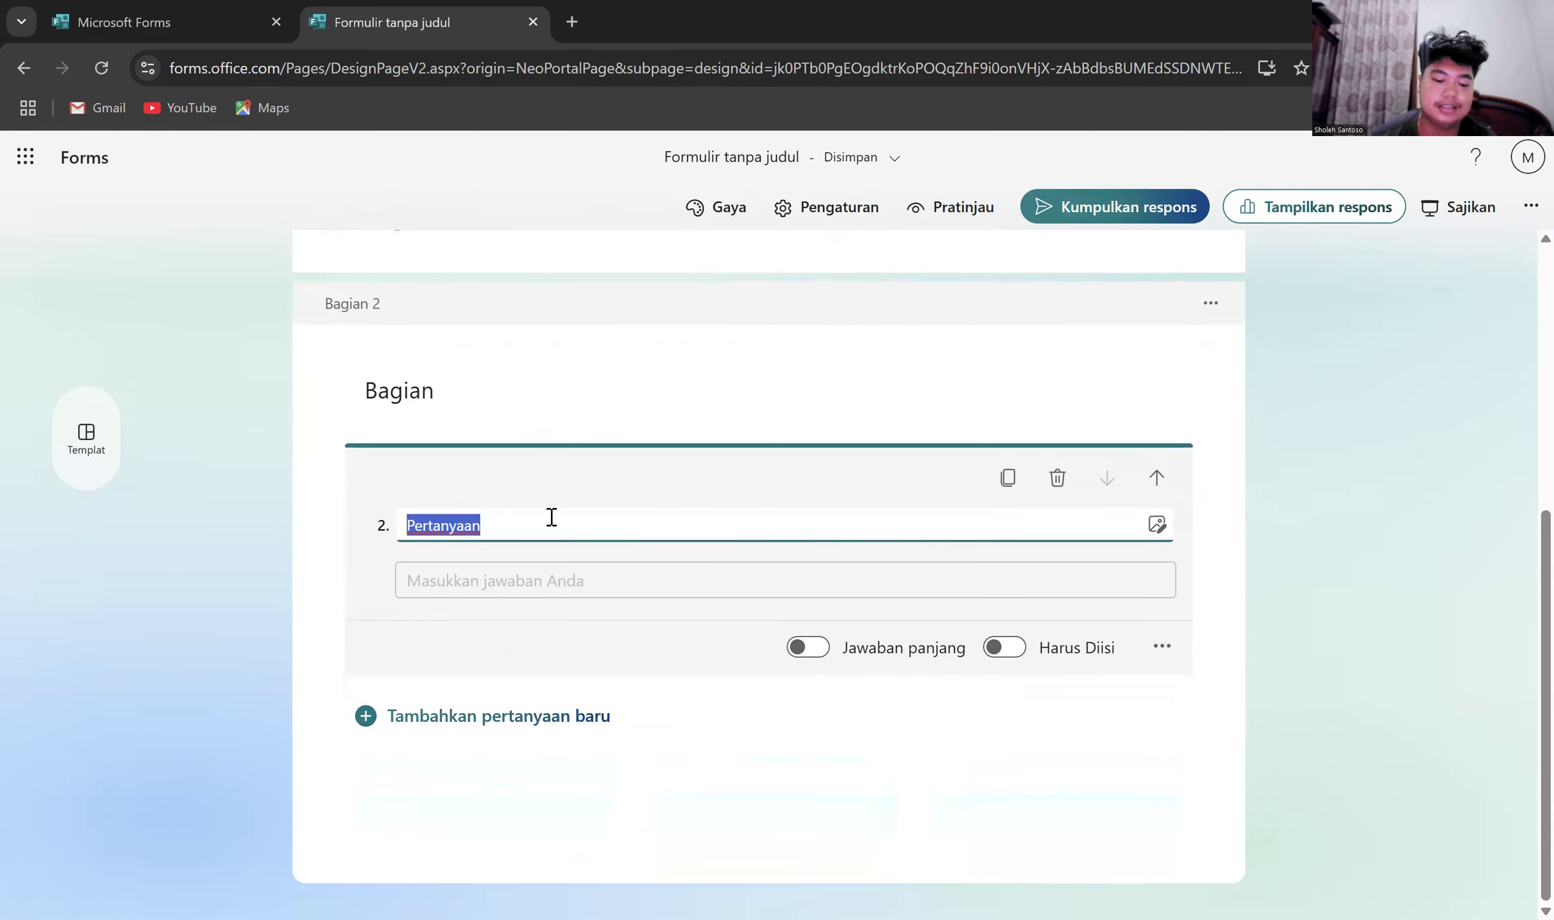
text(Nama Lengkap)
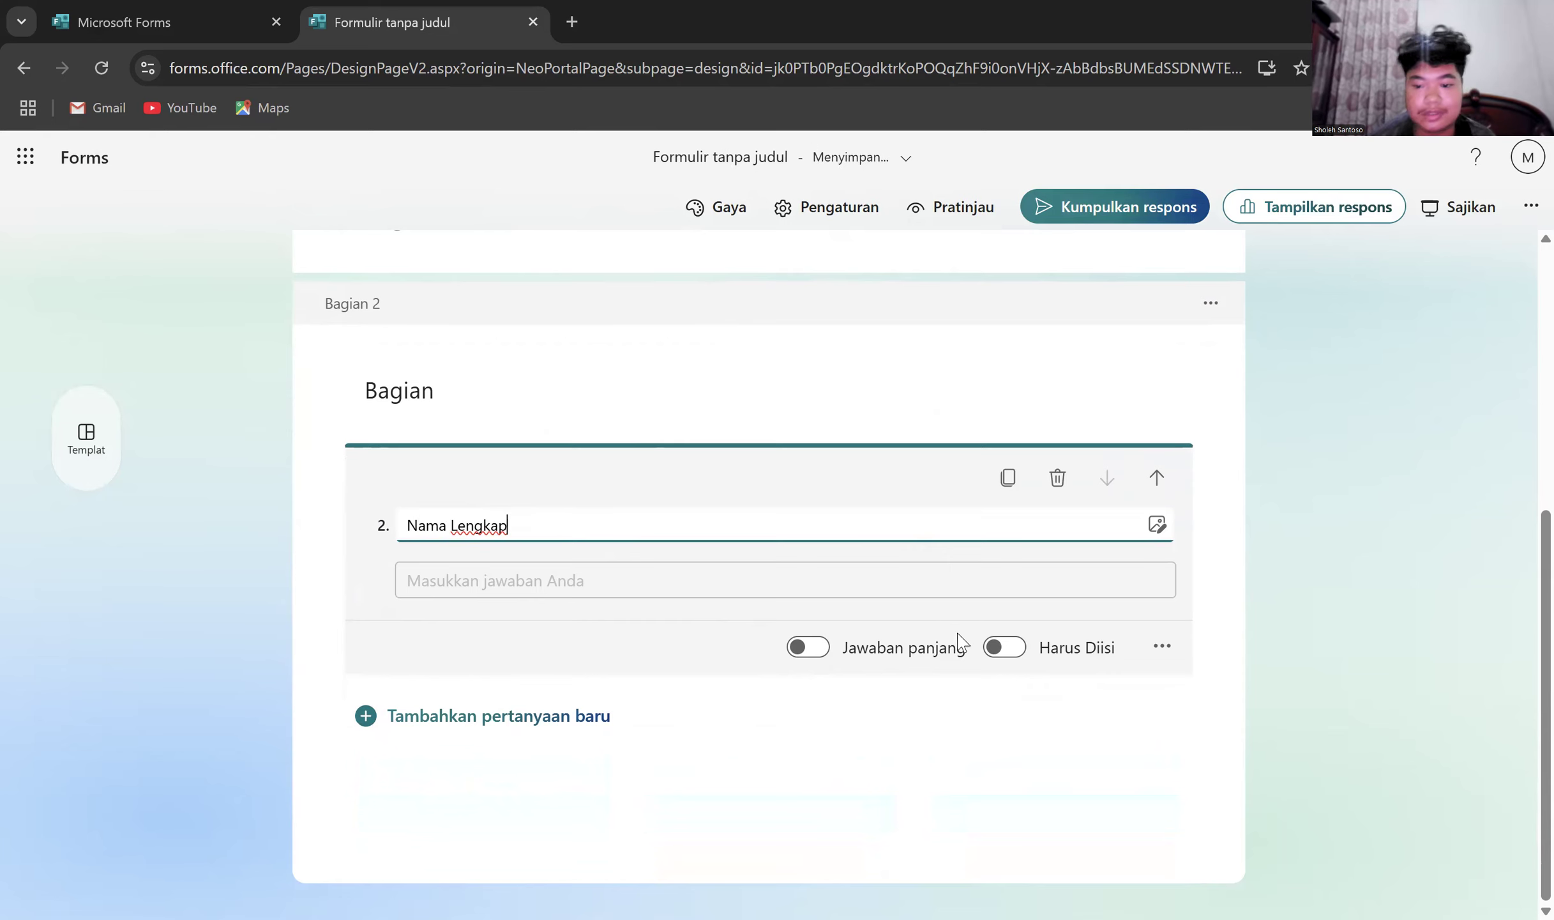
click(991, 649)
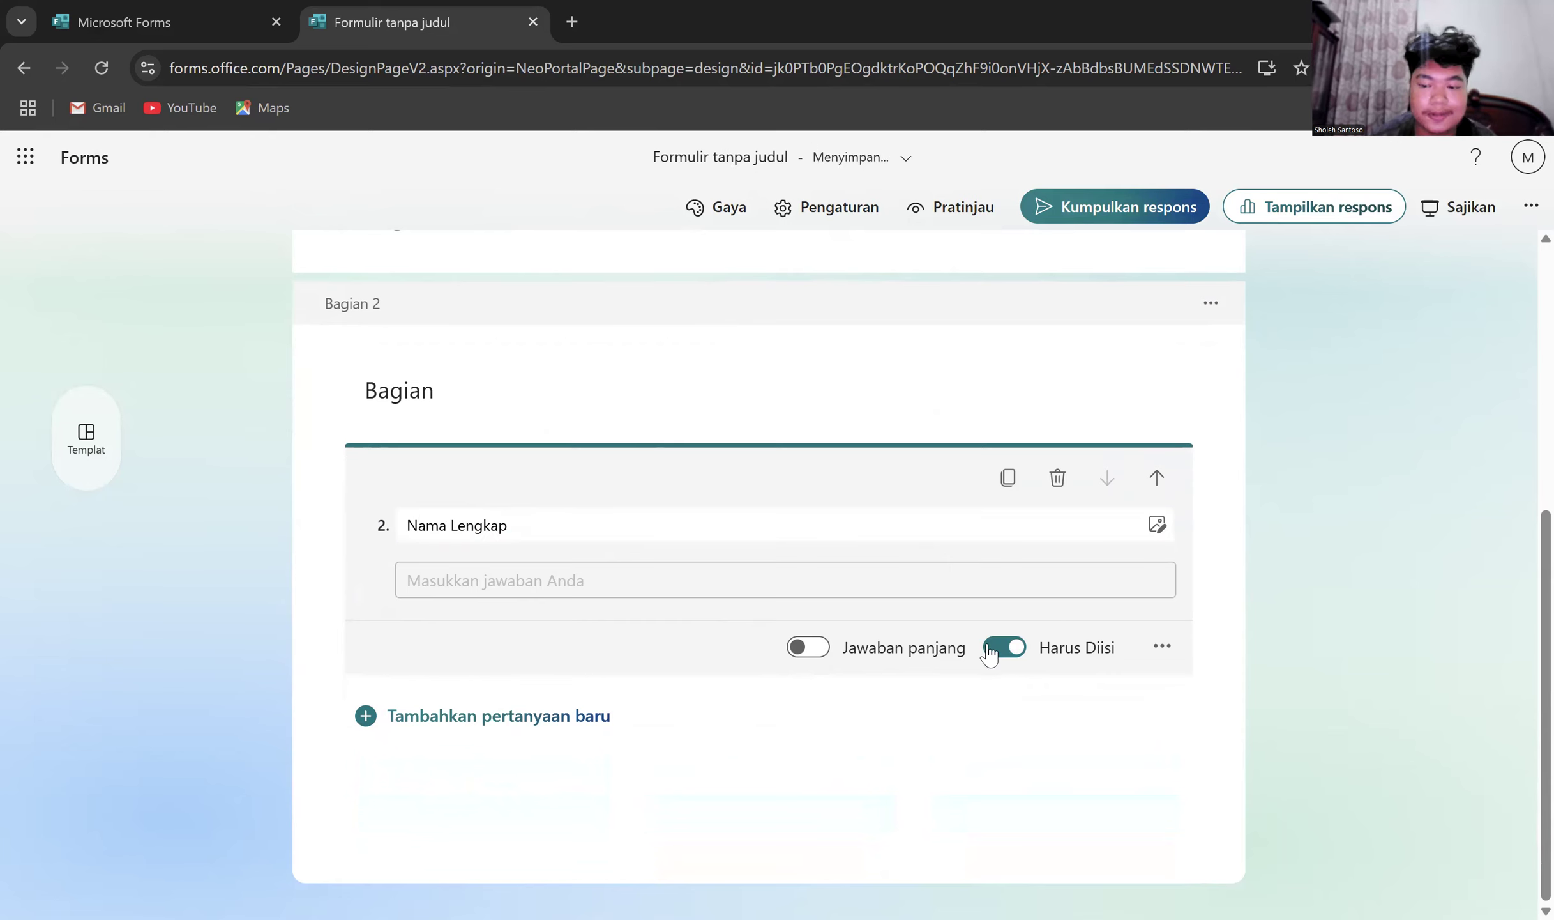
- Add a text question titled "Domisili" below the "Nama Lengkap" question in the second section
click(573, 725)
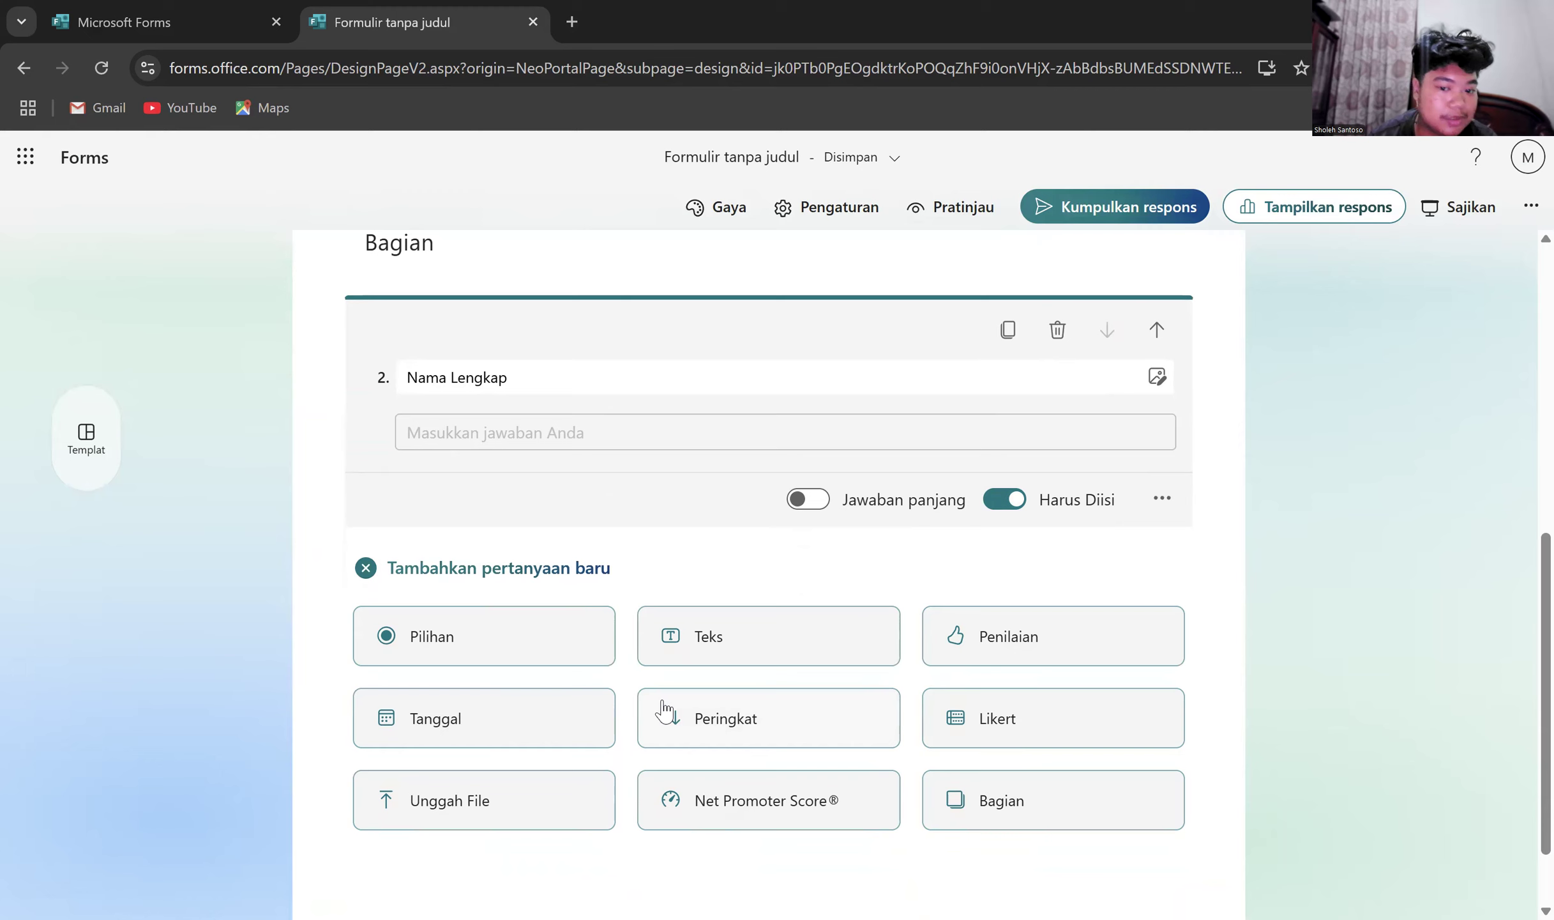
click(729, 659)
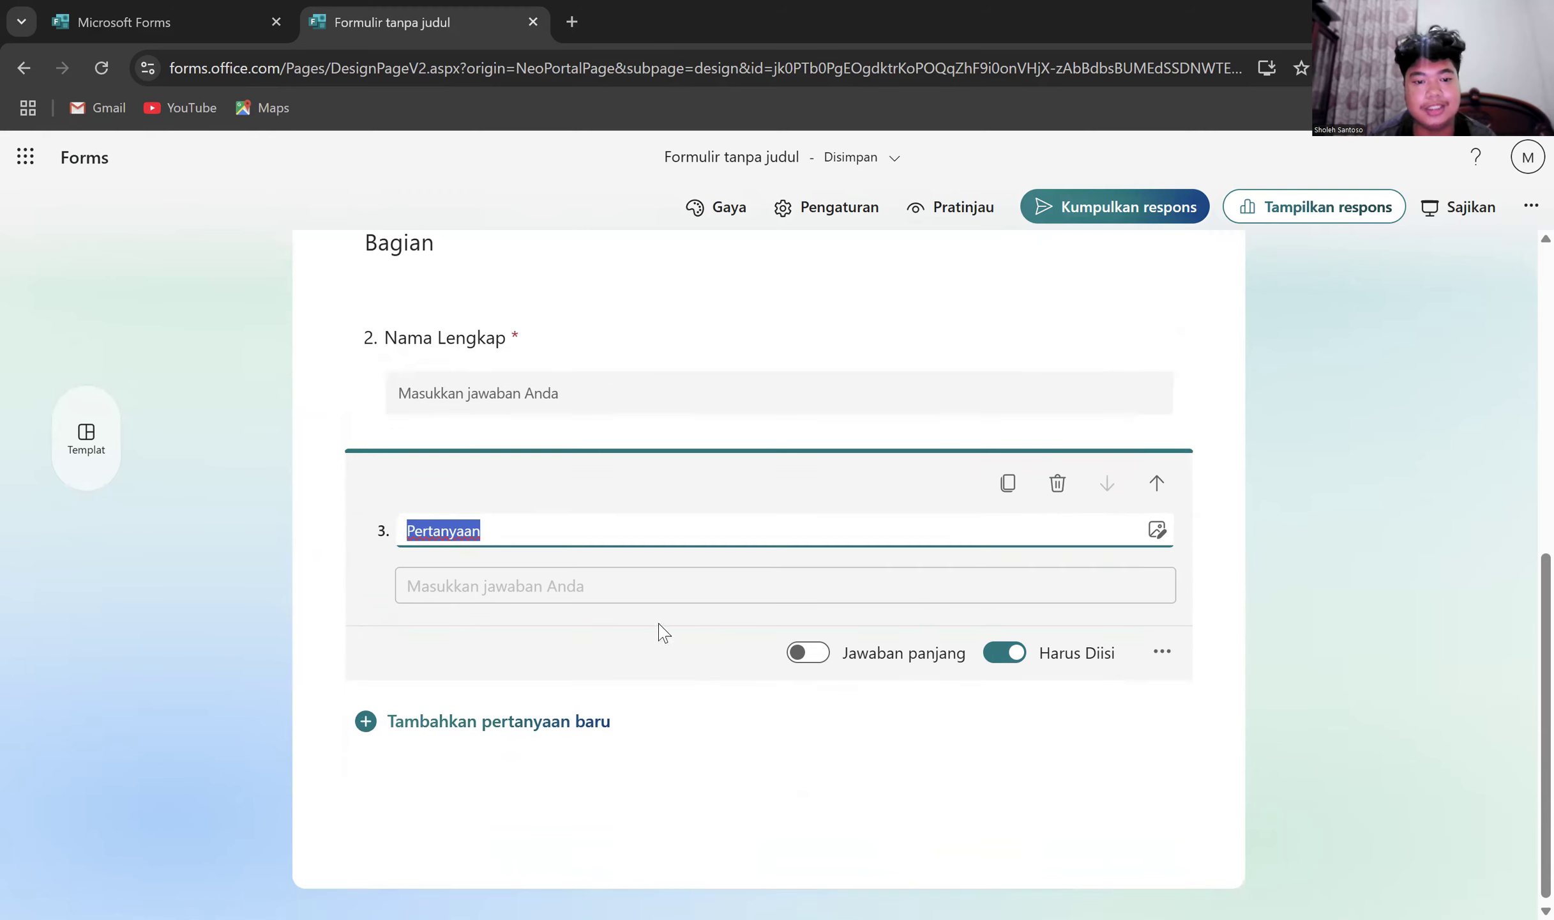
text(Domisili)
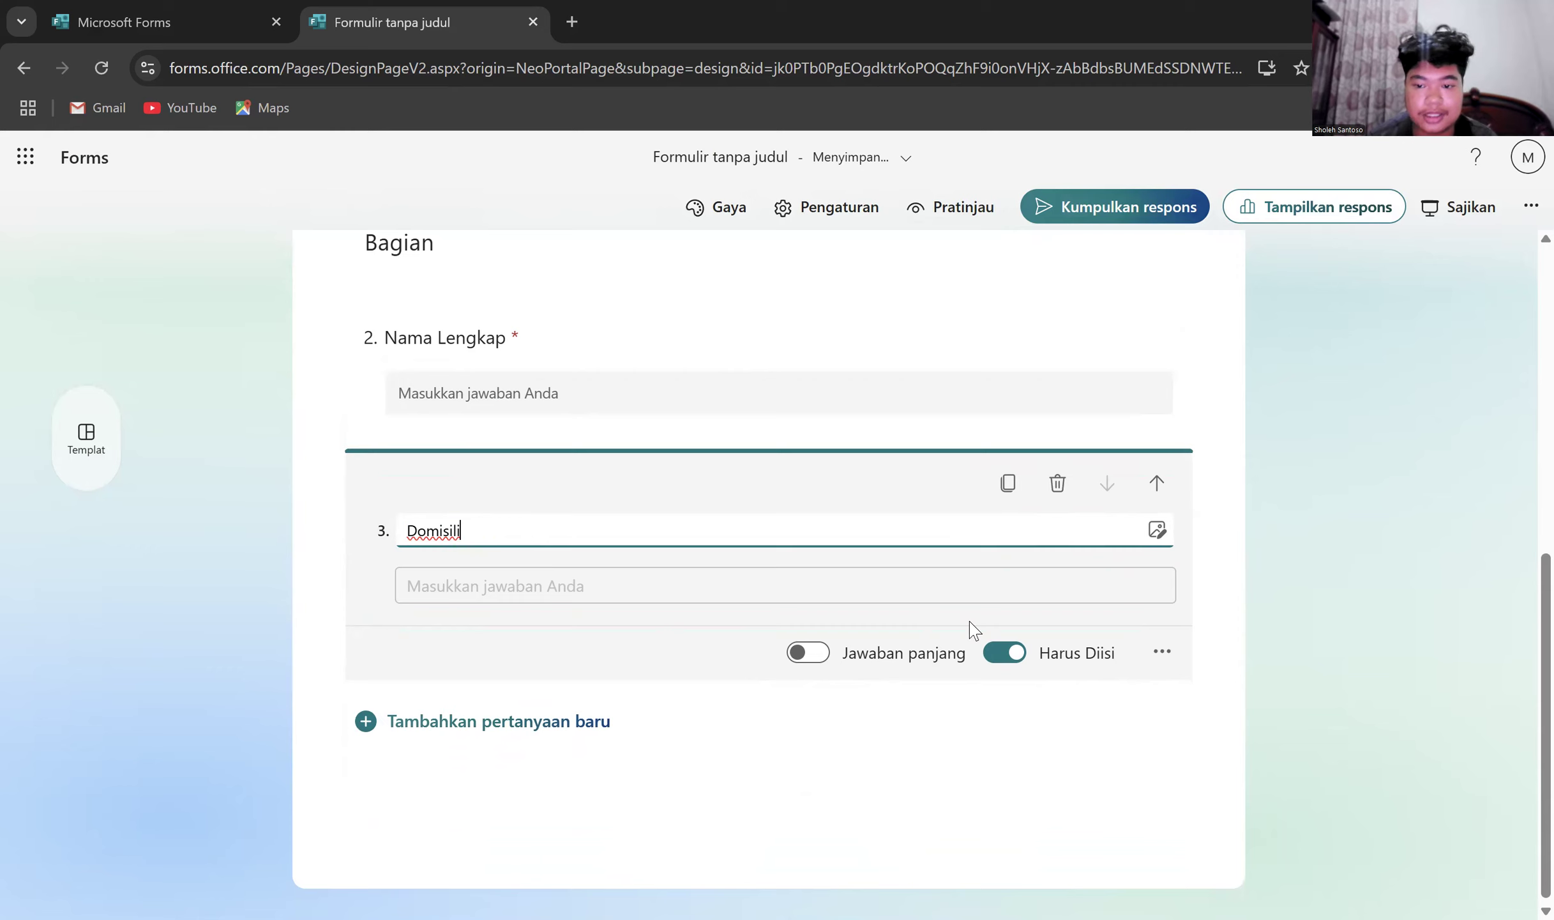
scroll(493, 600, up, 8)
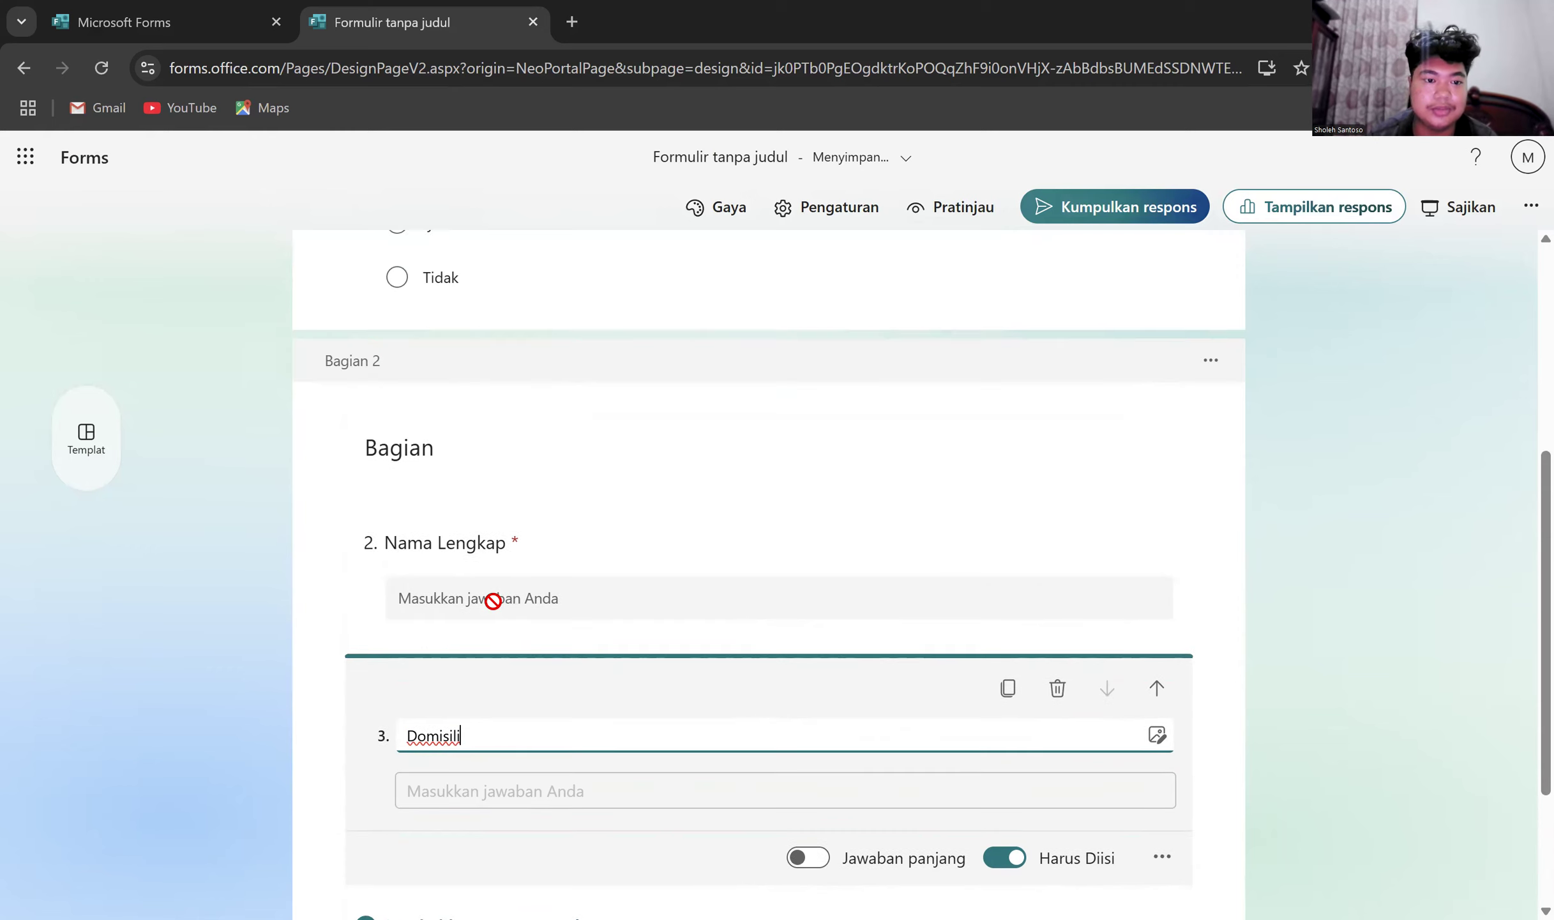
scroll(490, 613, down, 6)
scroll(496, 610, down, 3)
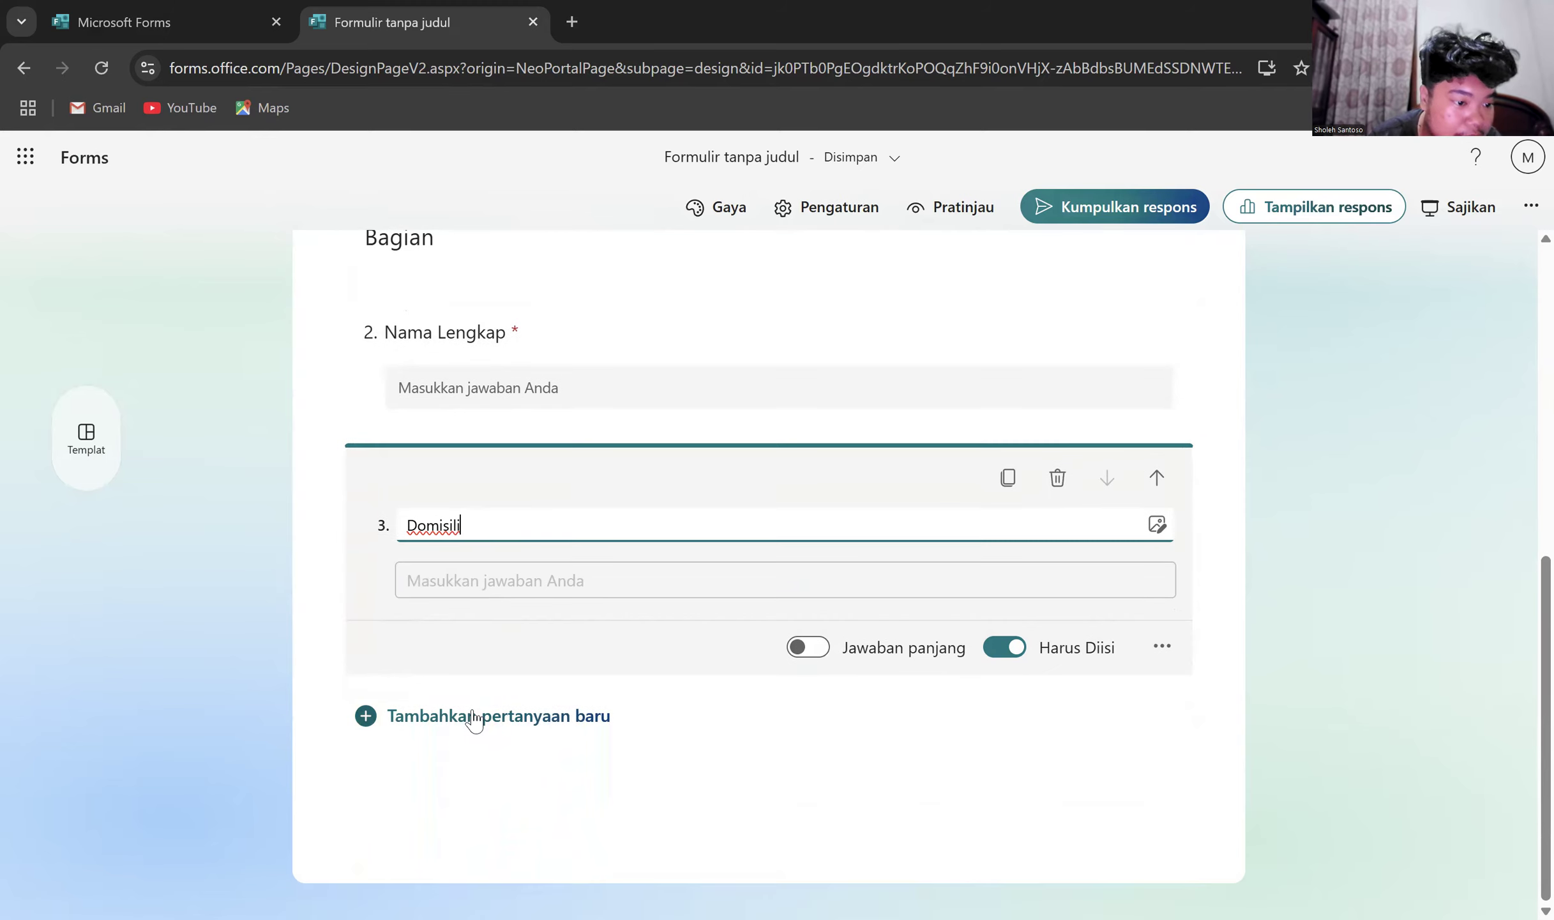
- Add a choice question titled "Pendidikan Terakhir" below the "Domisili" question
click(474, 718)
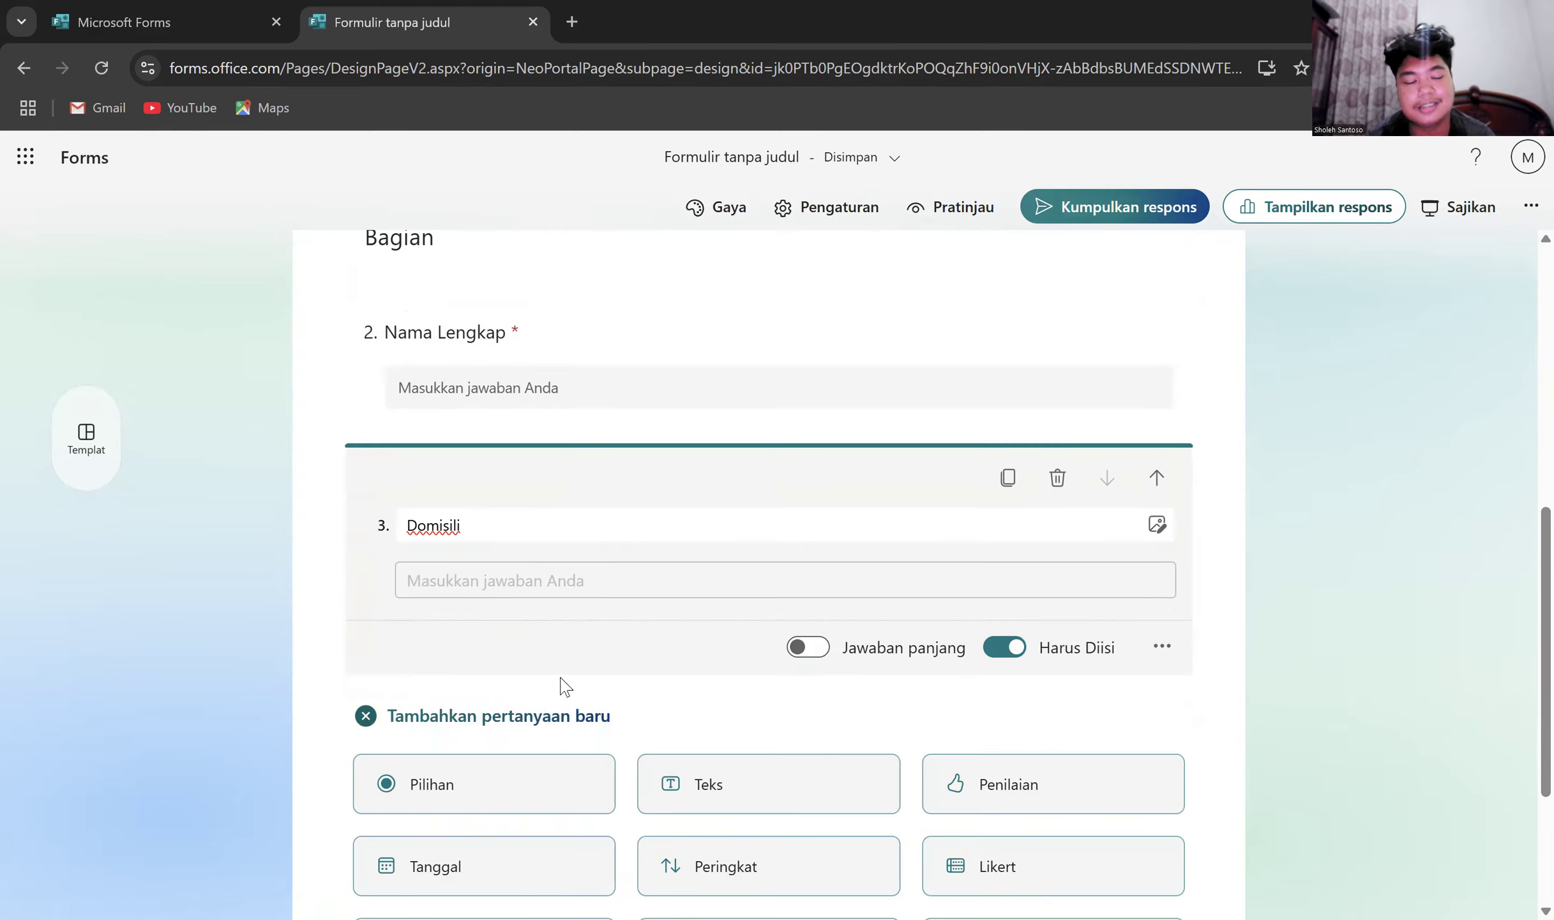
scroll(587, 669, down, 2)
scroll(590, 670, down, 1)
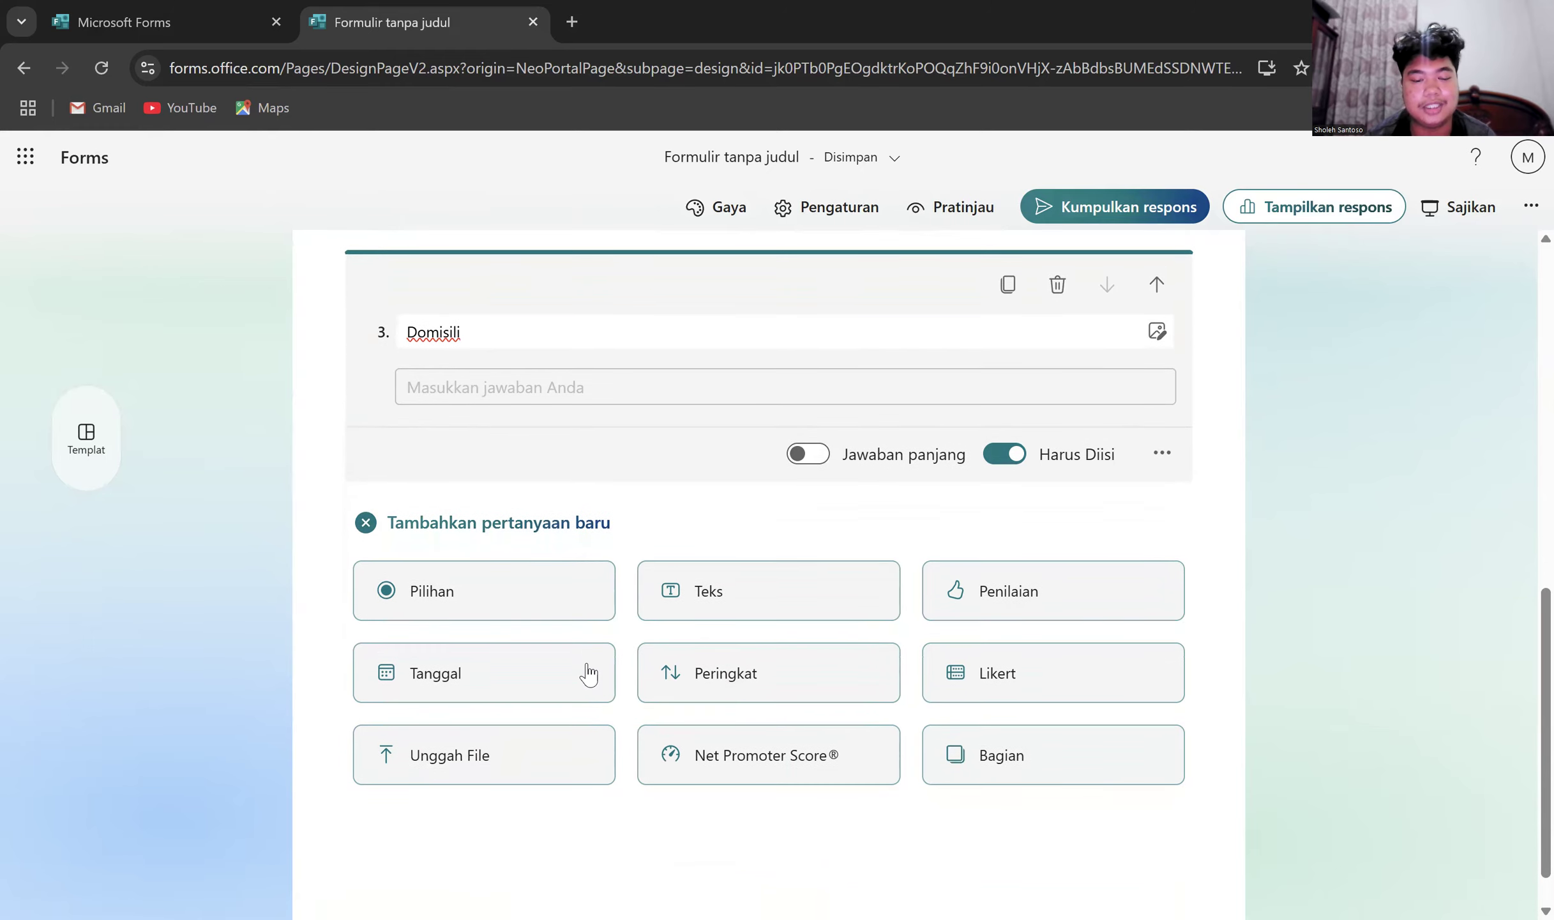
click(546, 616)
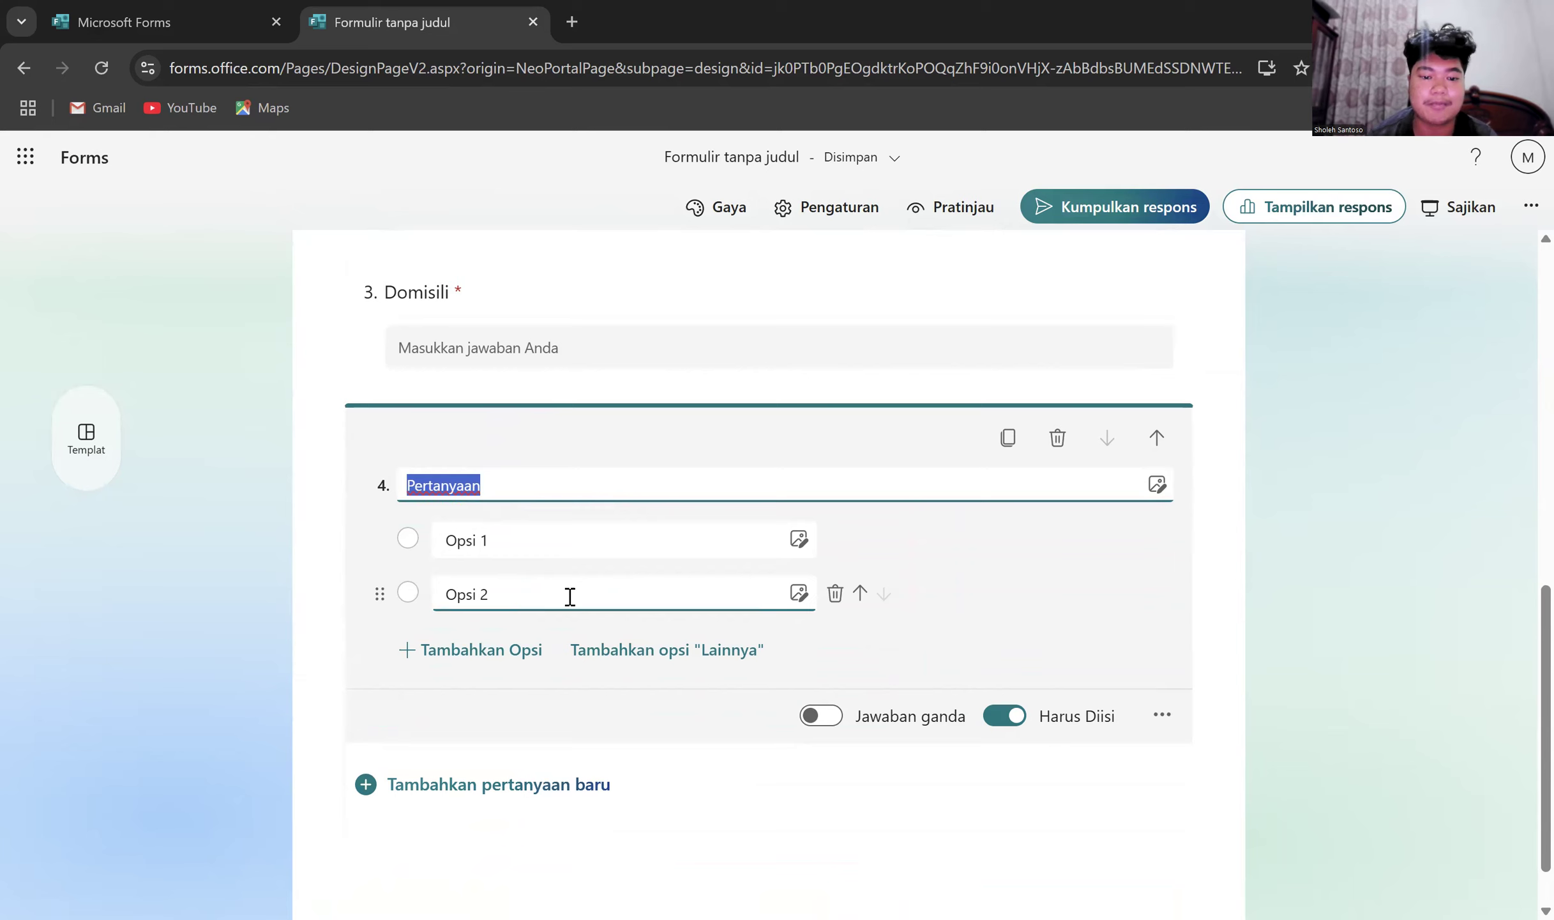
text(P)
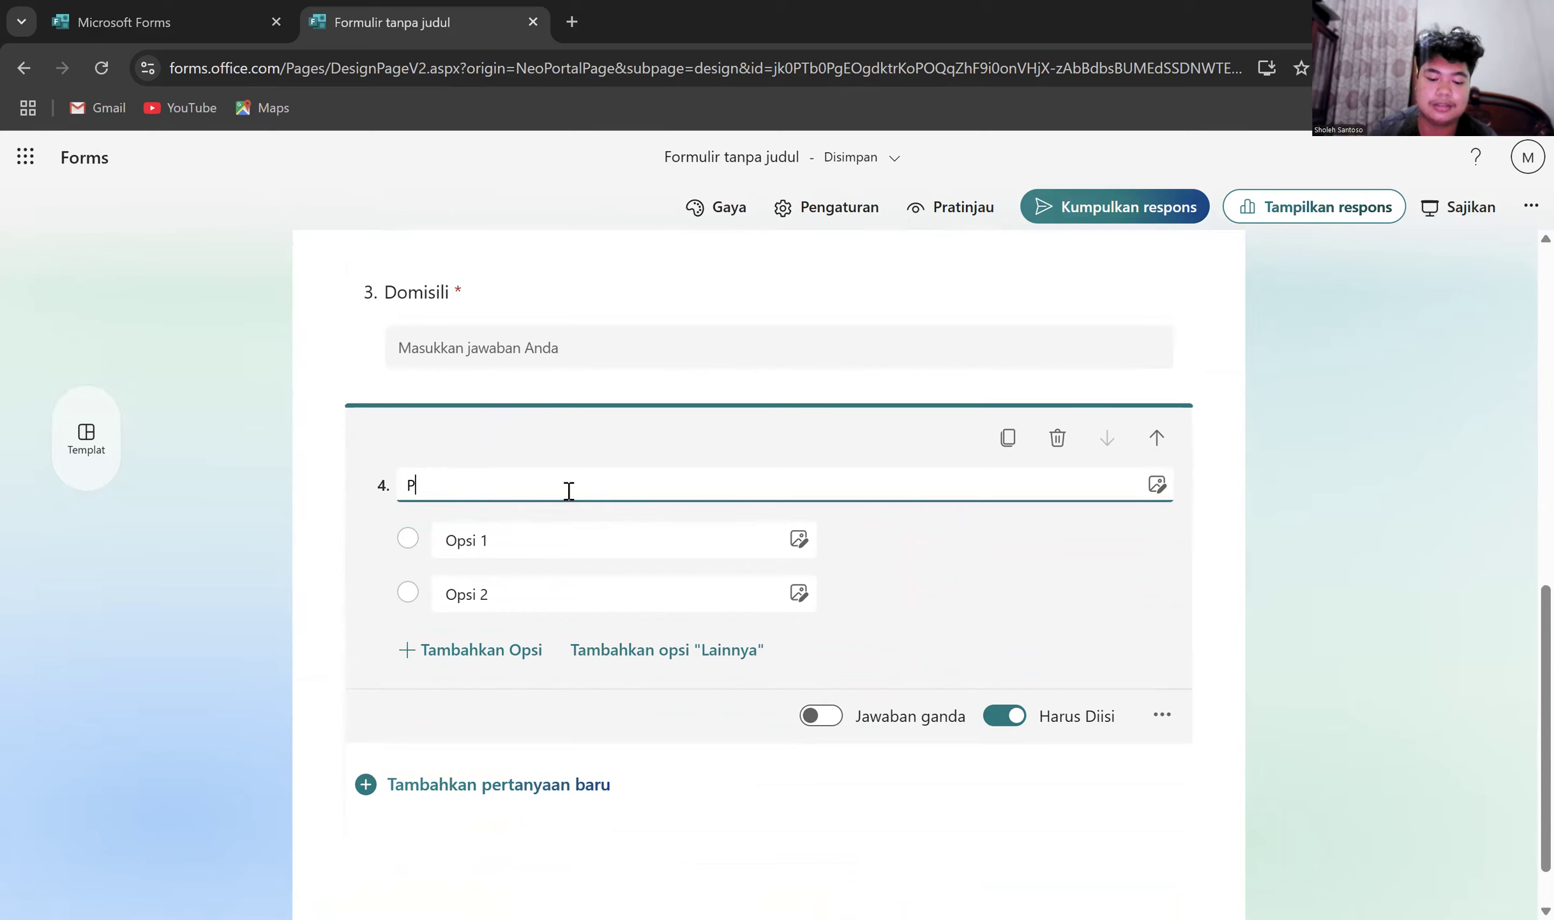
text(endidikan Terakhir)
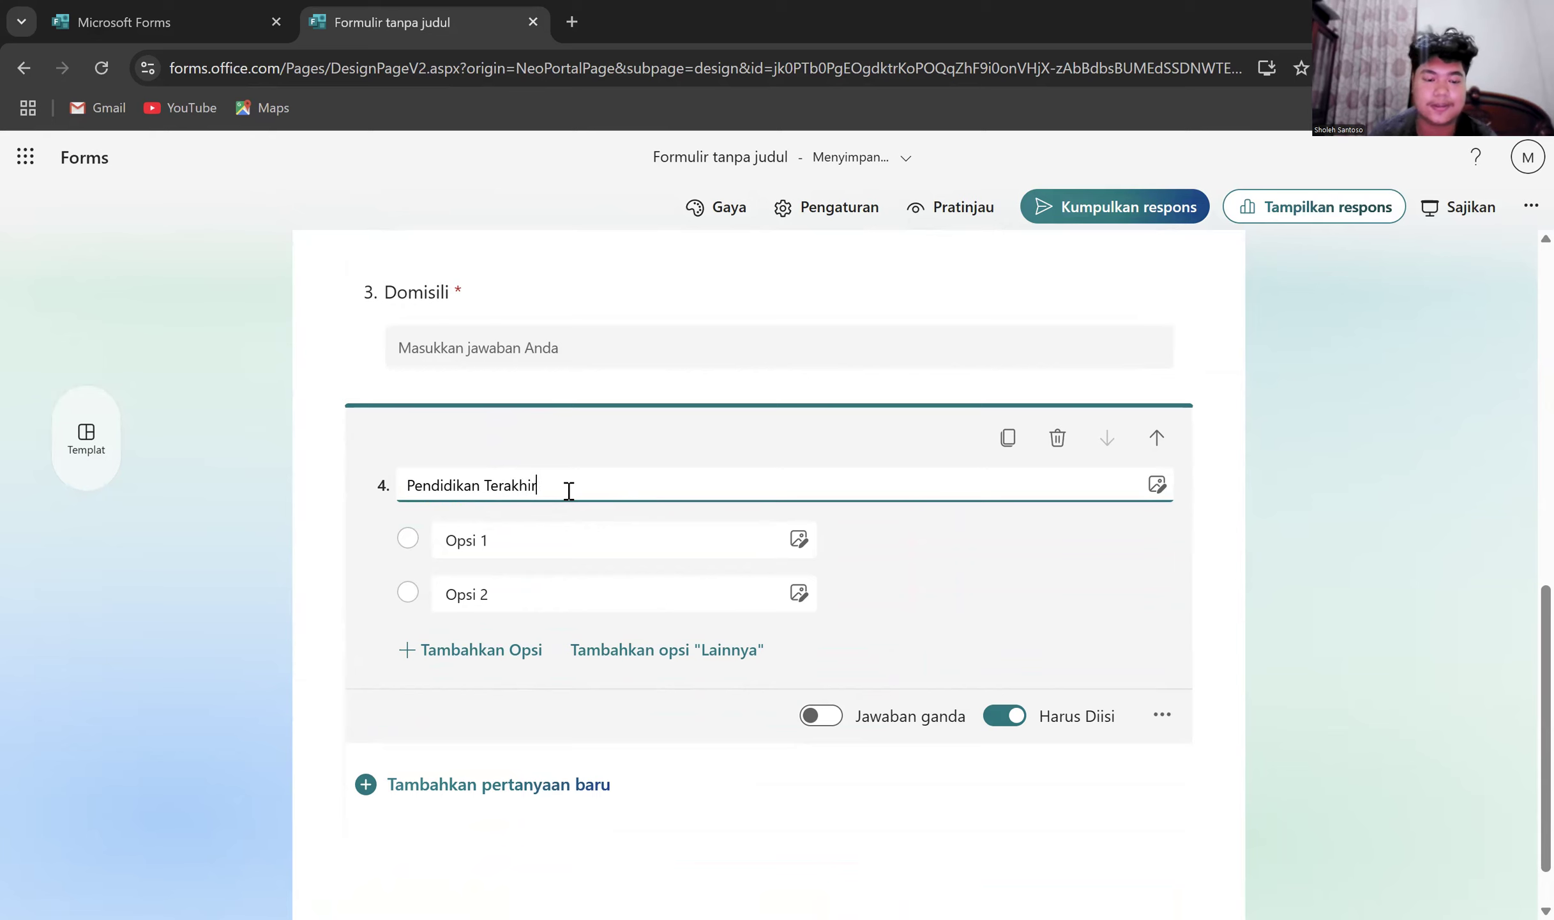
- Name the first two options of the education question "Sekolah Dasar/SD" and "Sekolah Menengah Pertama/SMP"
click(546, 540)
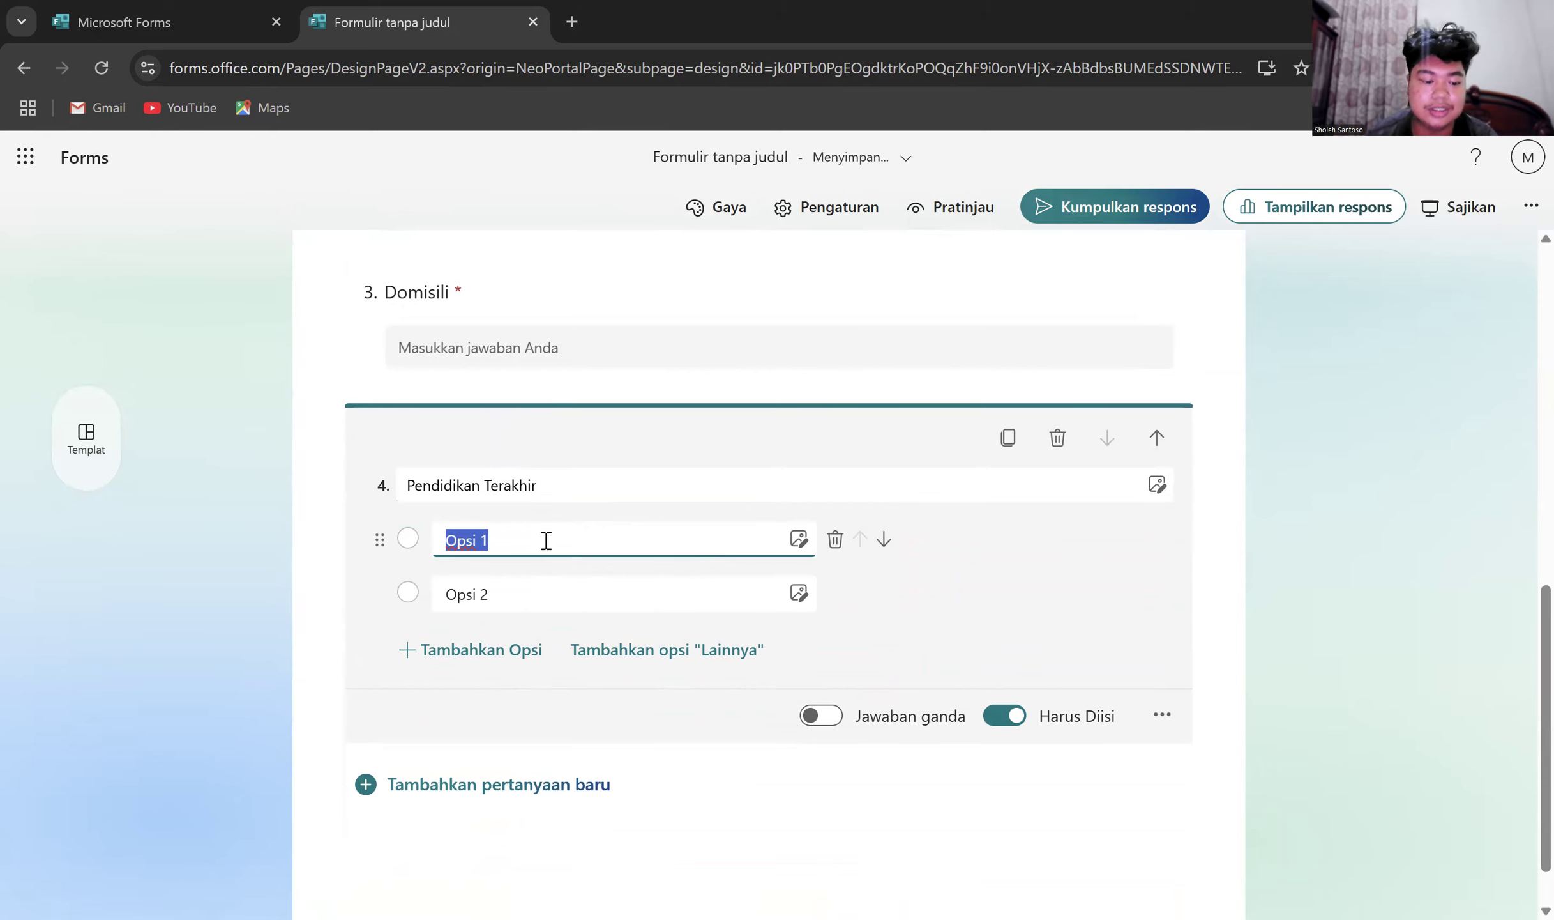
text(Se)
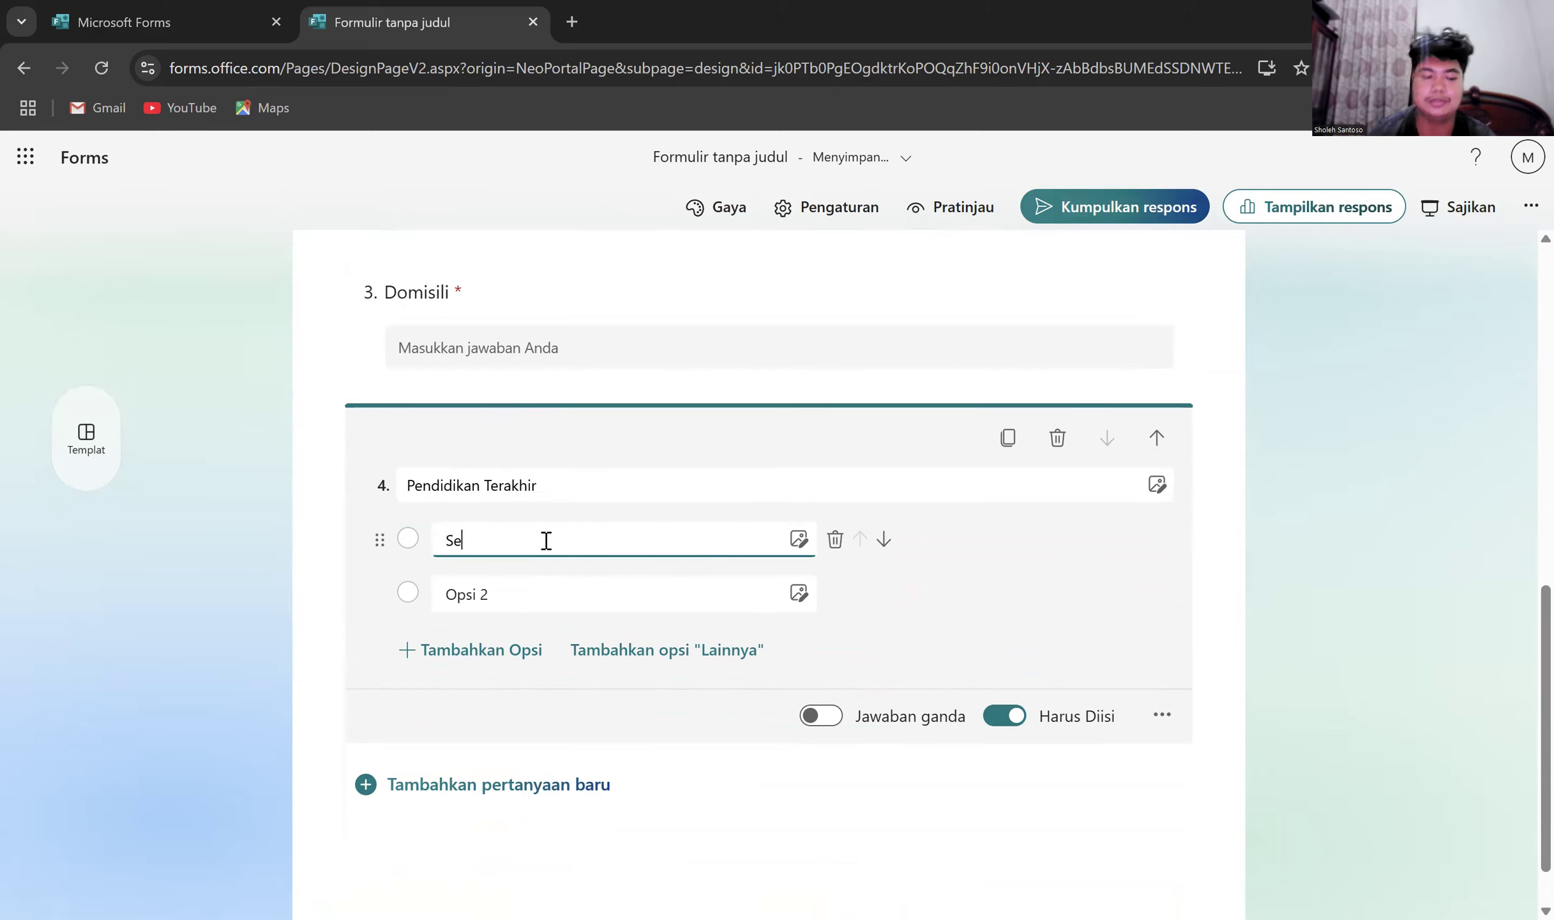
text(kolah Dasar)
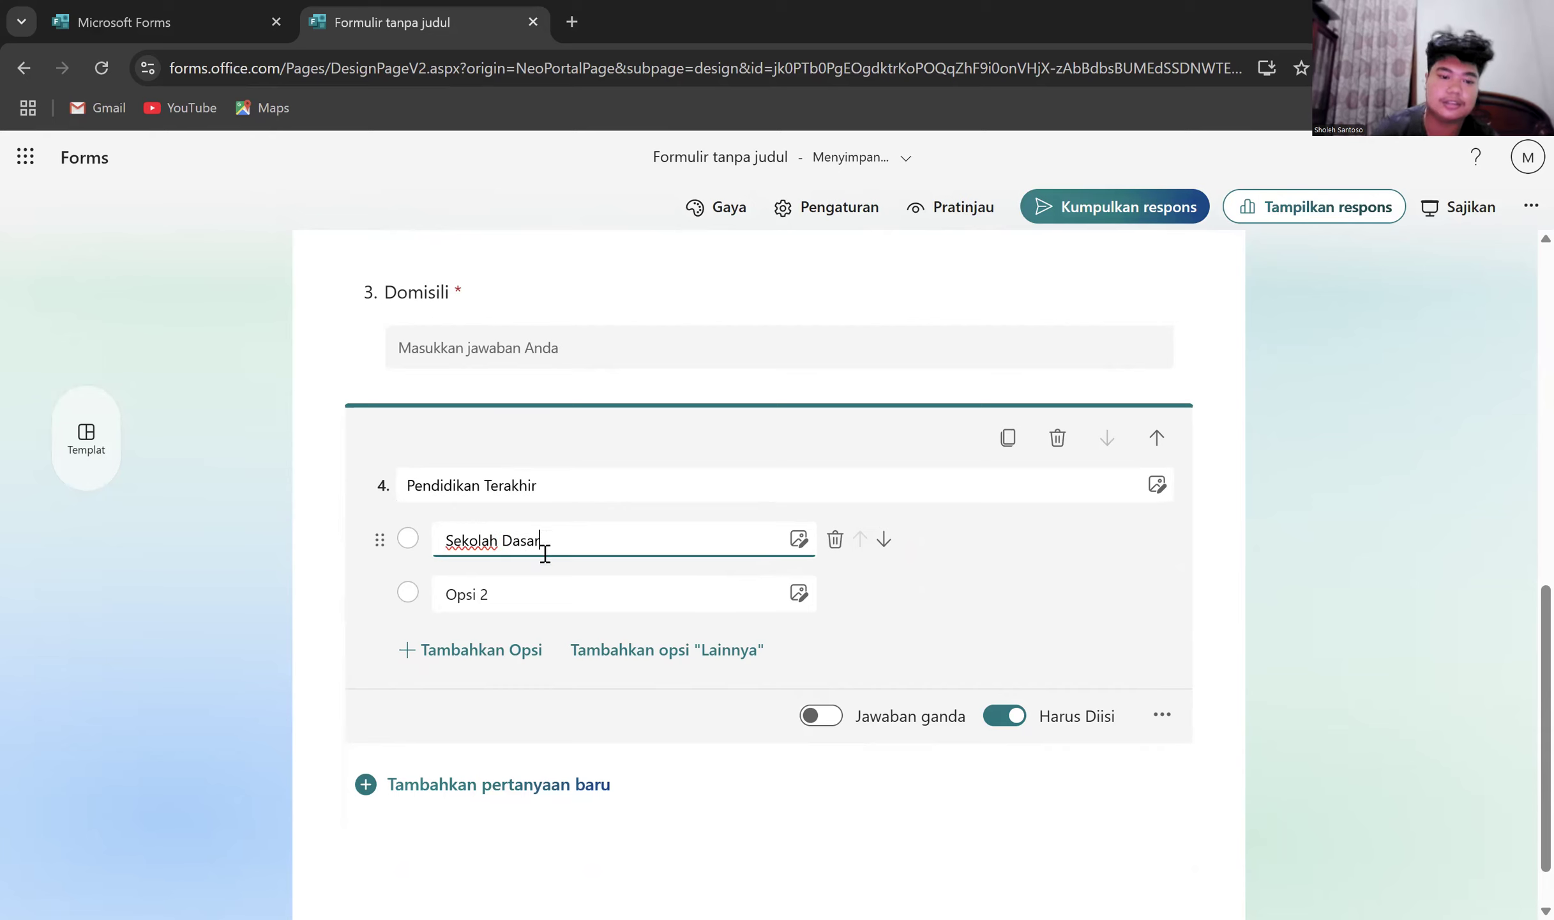
click(546, 597)
text(Sekolah)
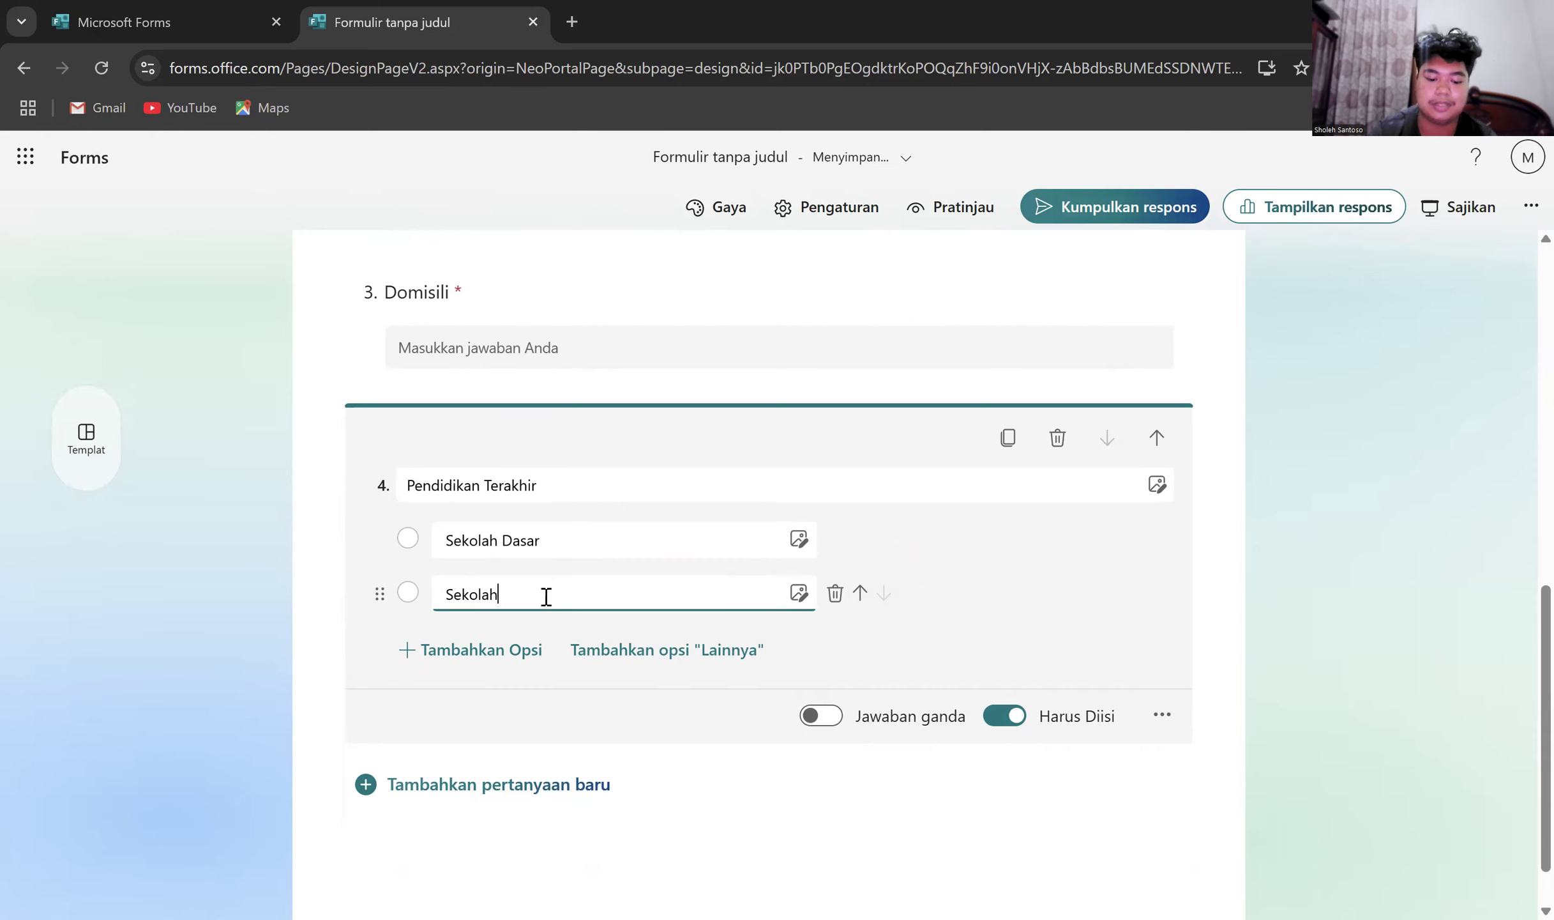
text( Menengah )
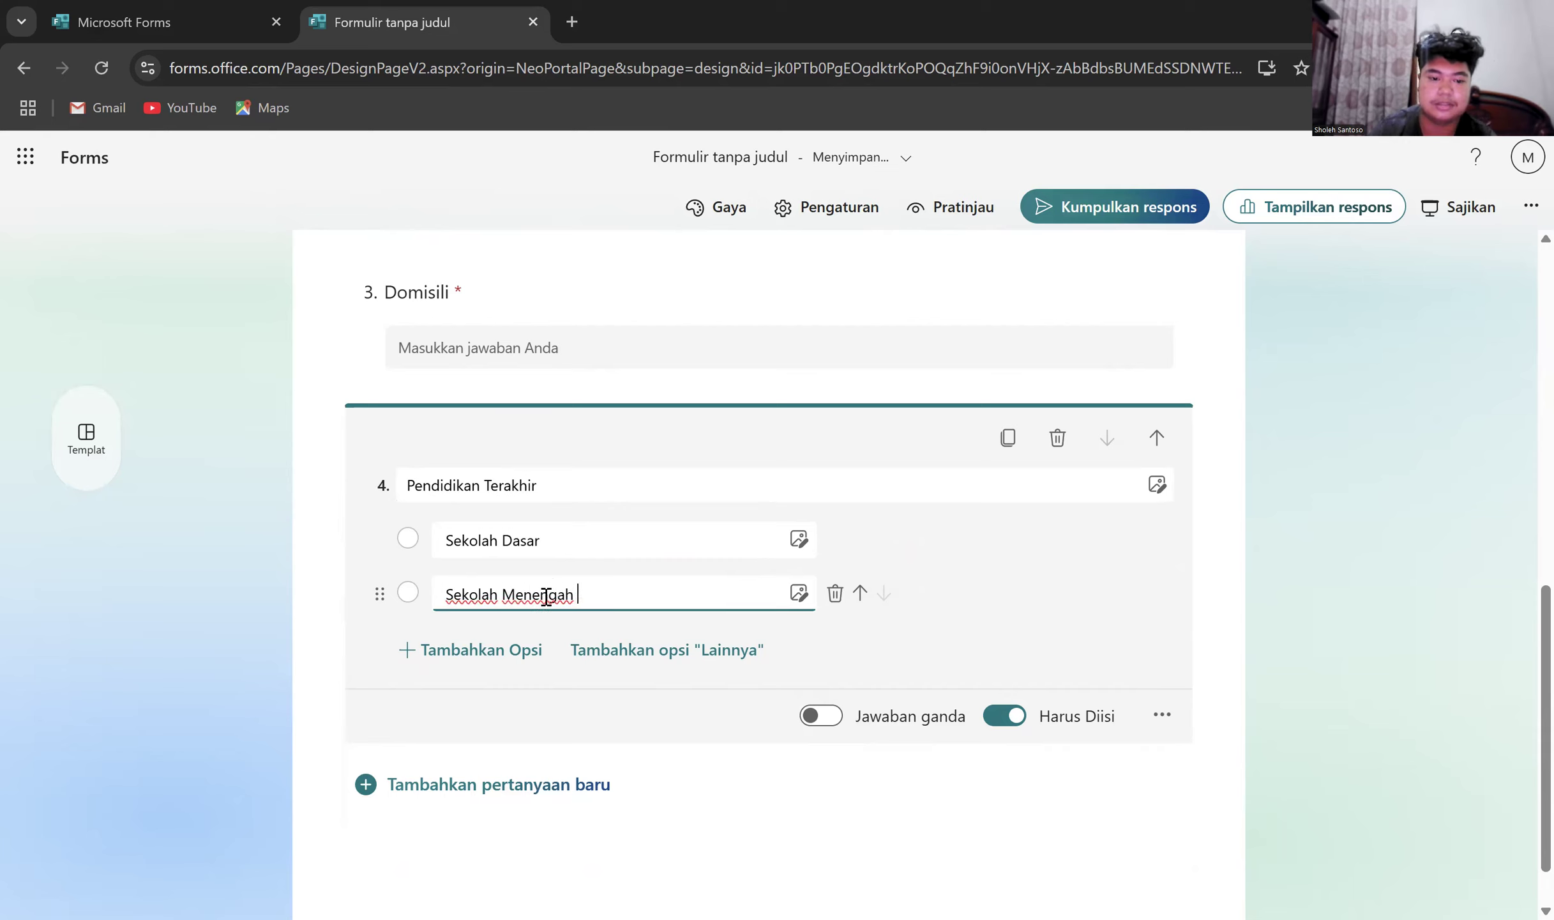
text(Pertama/SMP)
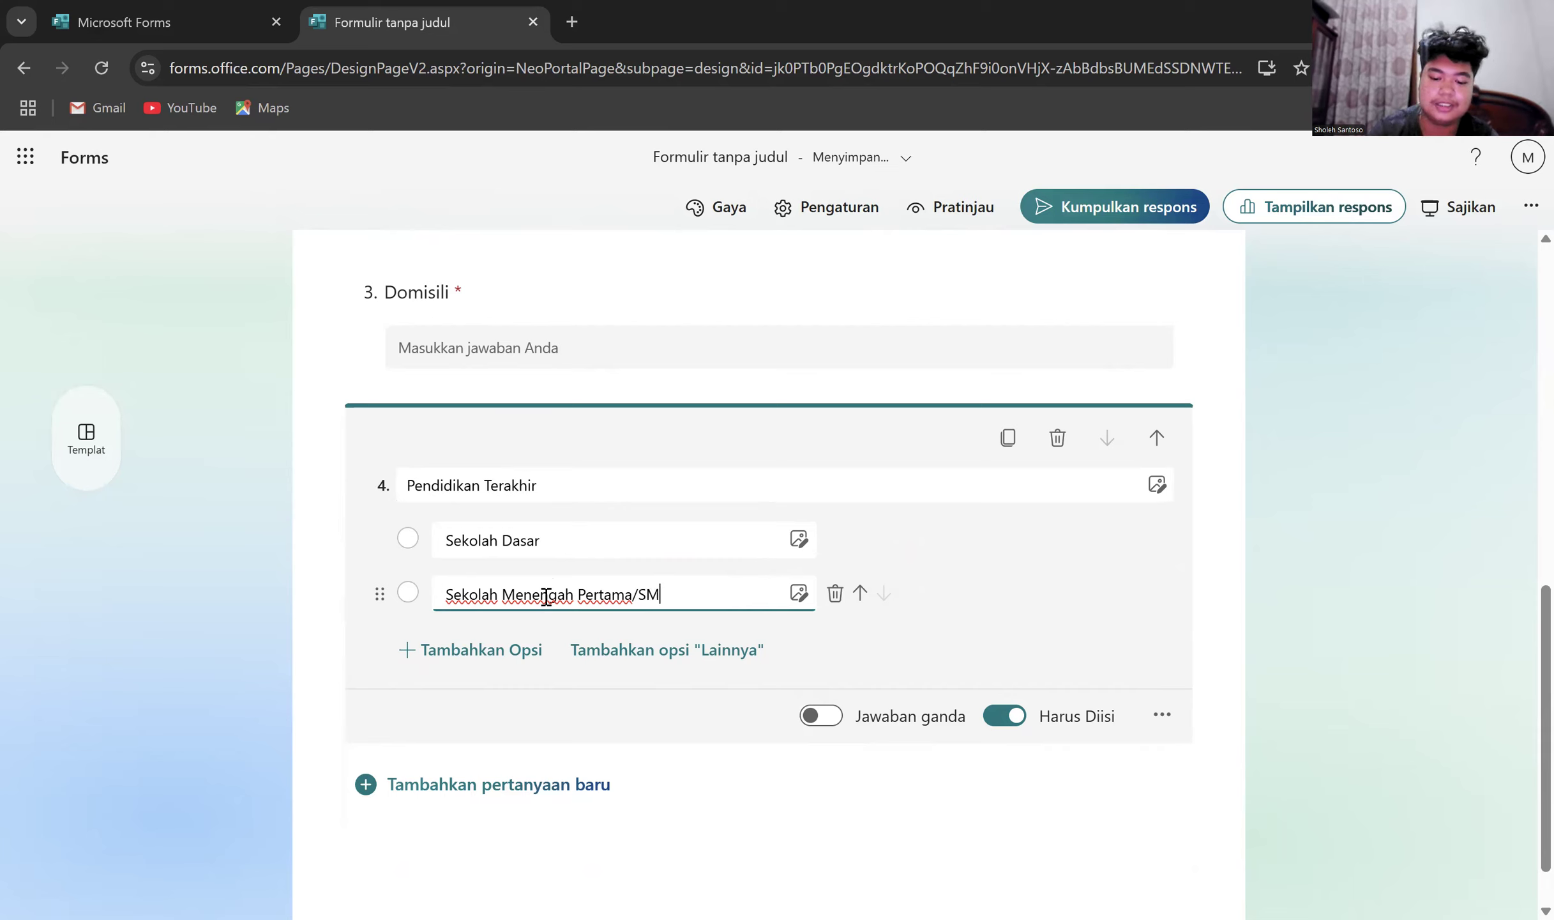
click(567, 539)
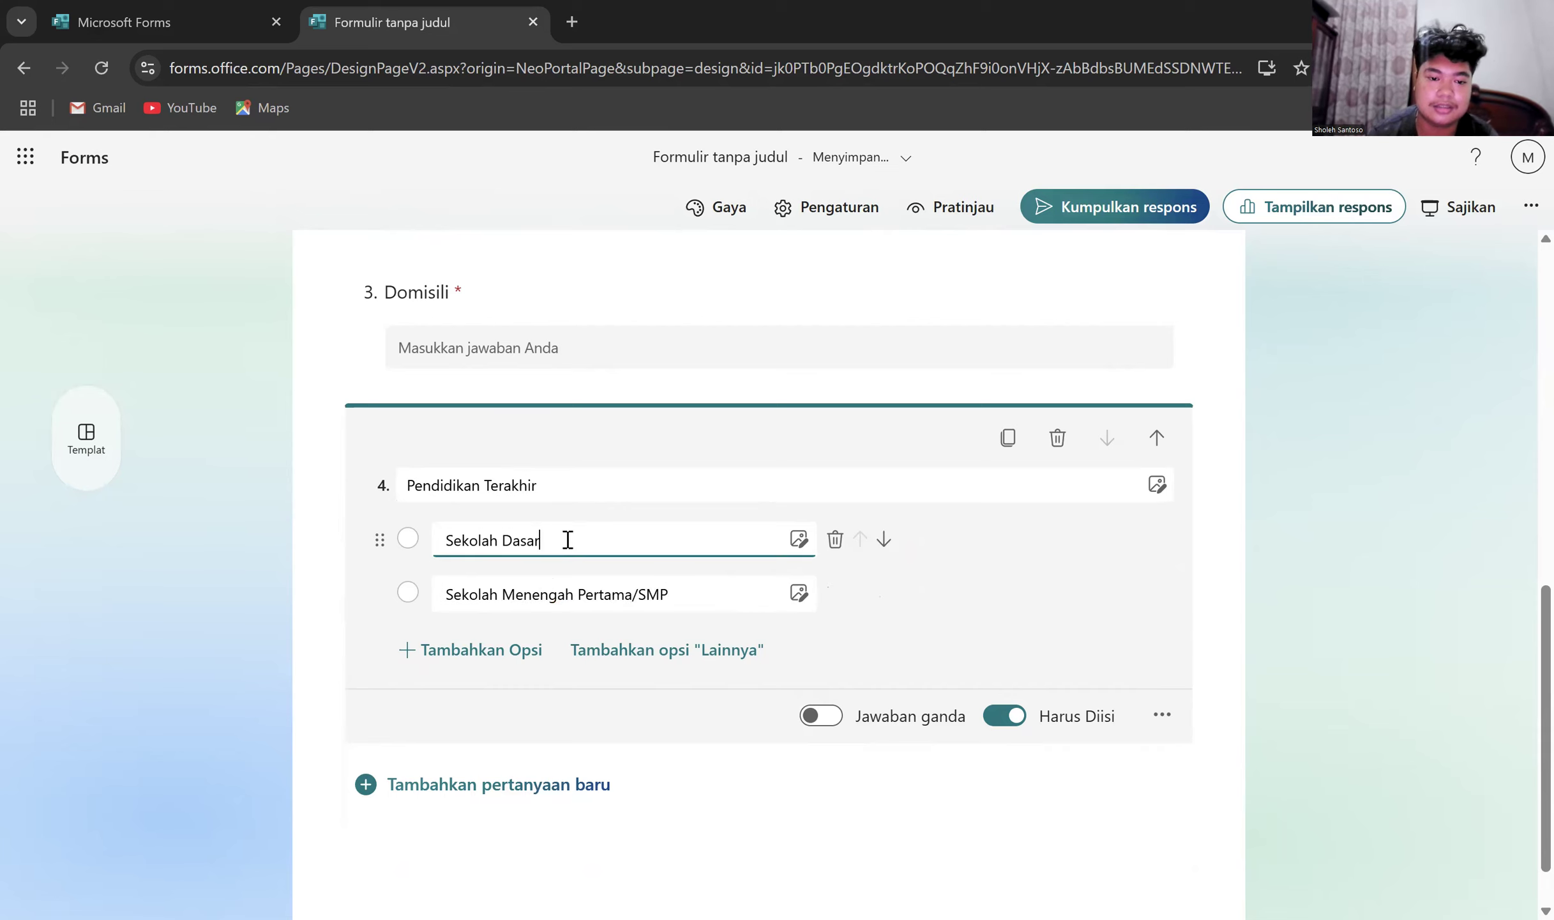
text(/SD)
- Add a third option "Sekolah Menengah Atas/SMA" and a fourth option "S1/Sarjana" to the education question
click(466, 646)
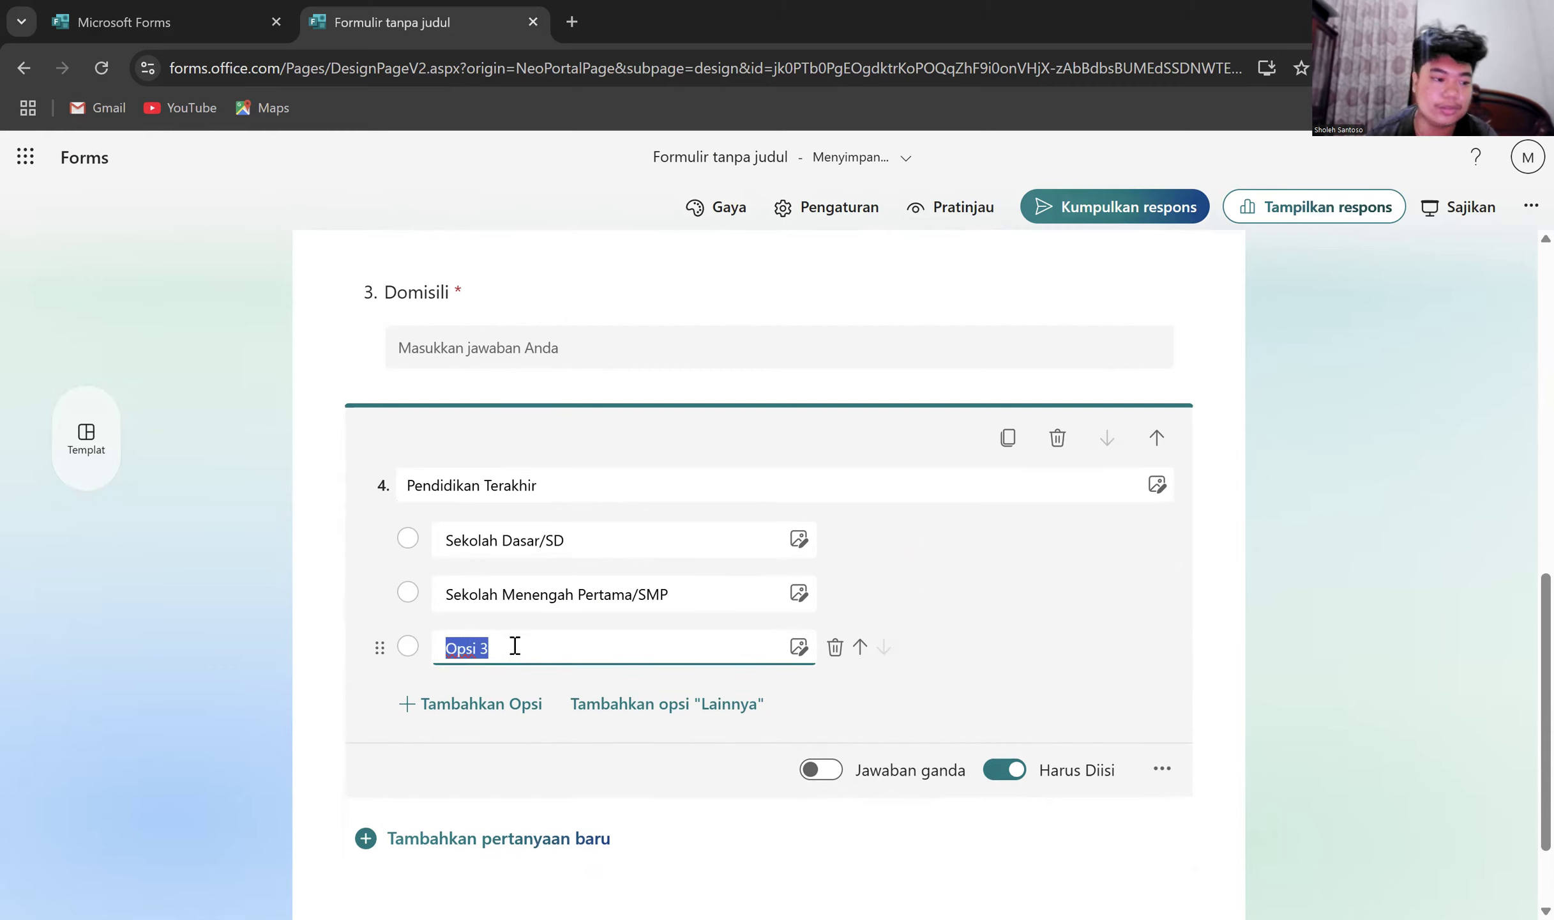
text(Sekolah Menengah)
key(BackSpace)
text(h Atas)
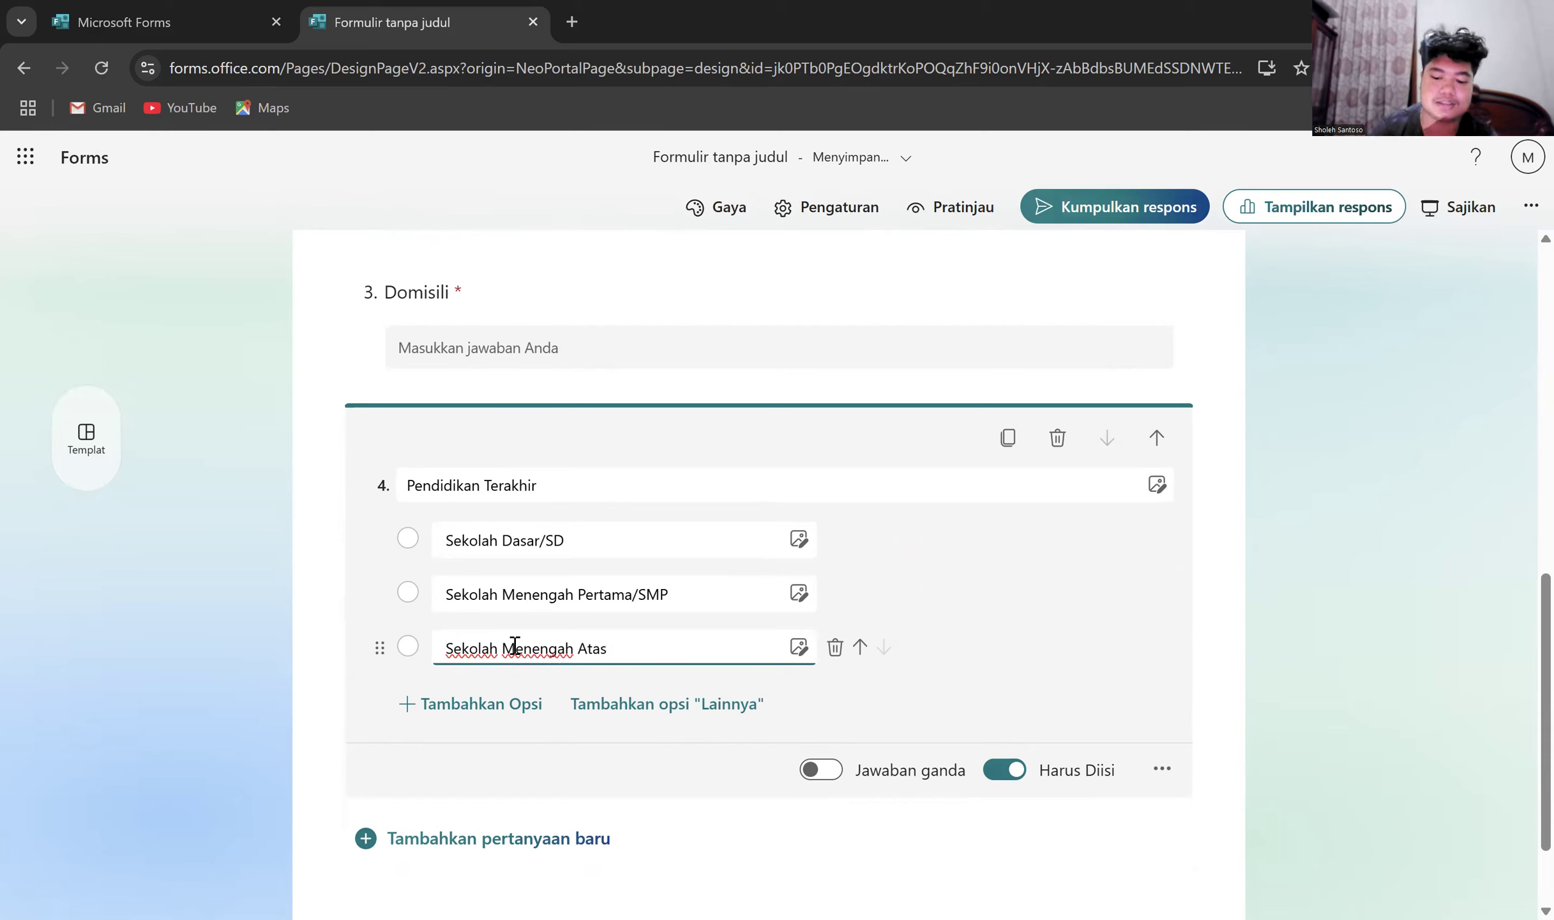
text(/SMA)
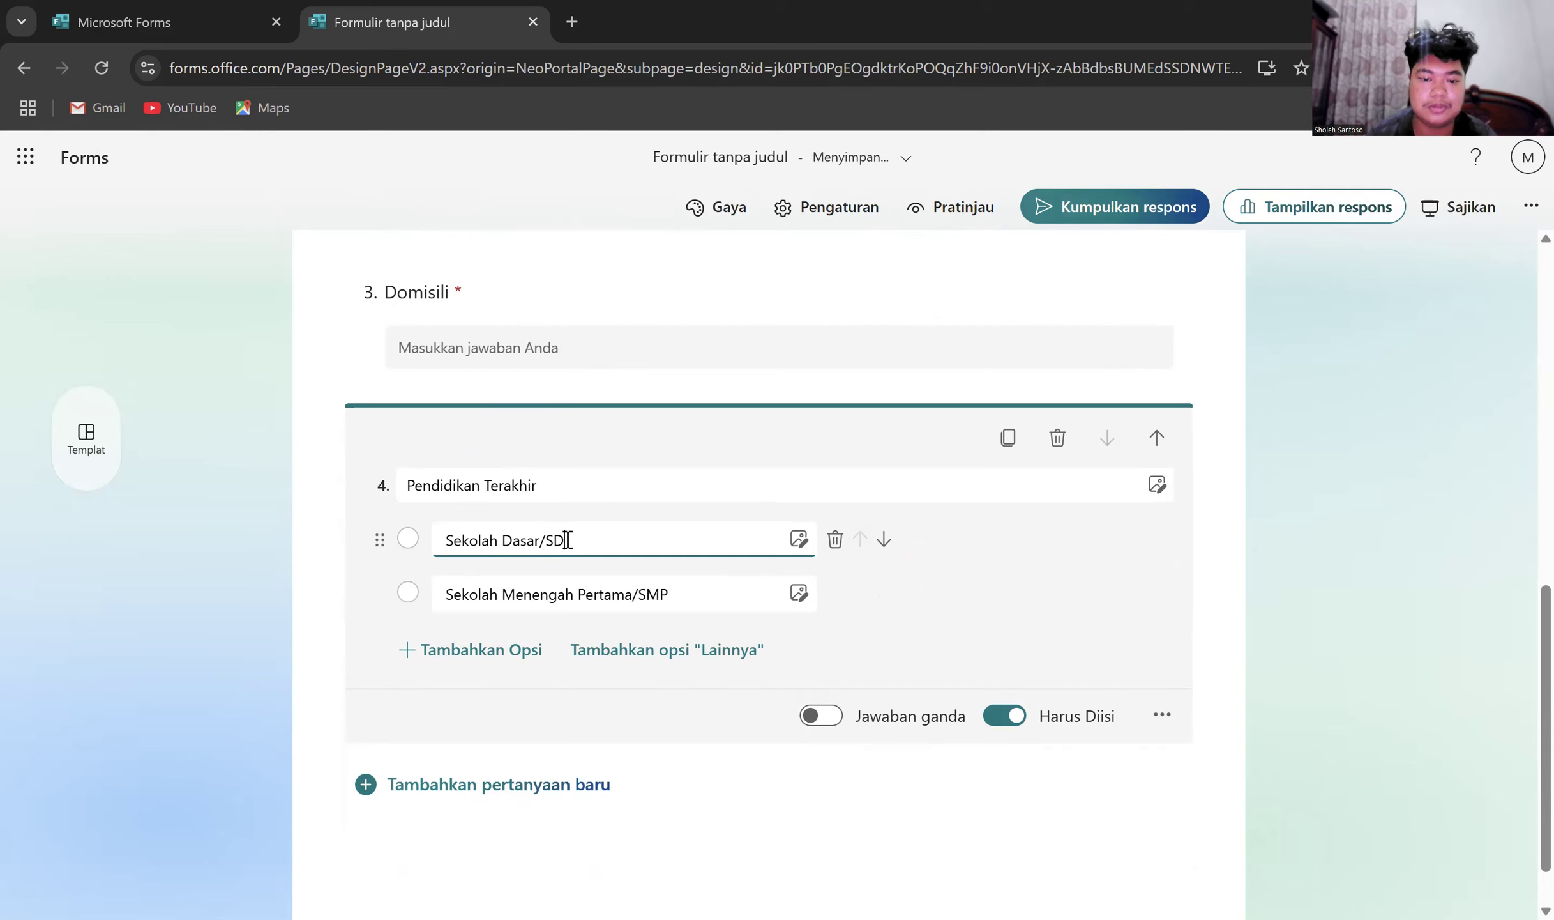
click(527, 698)
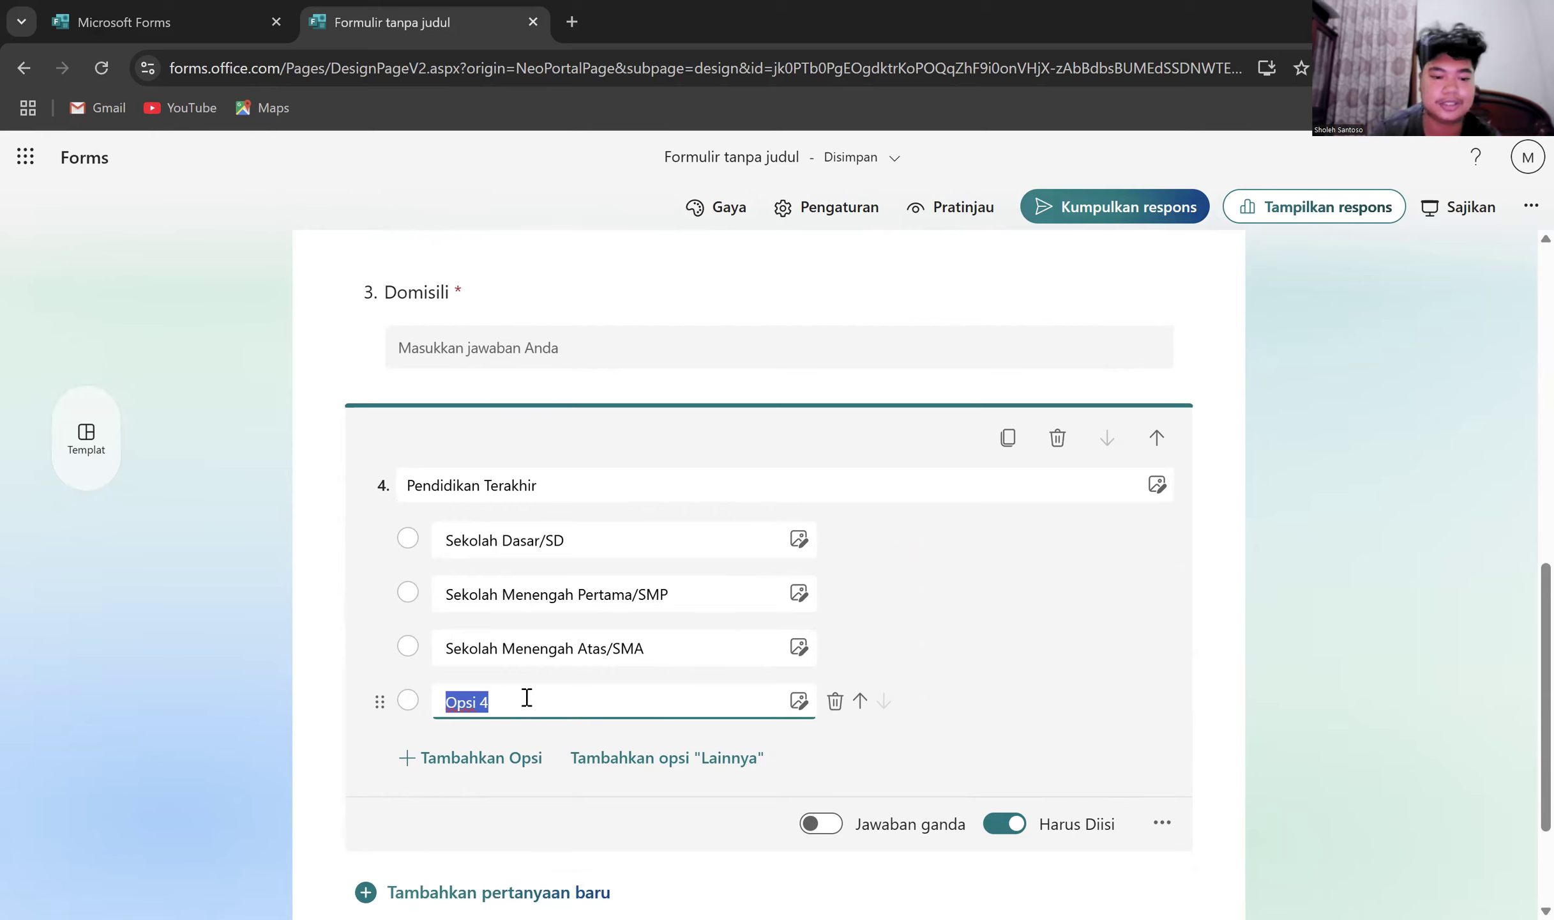
text(S1/)
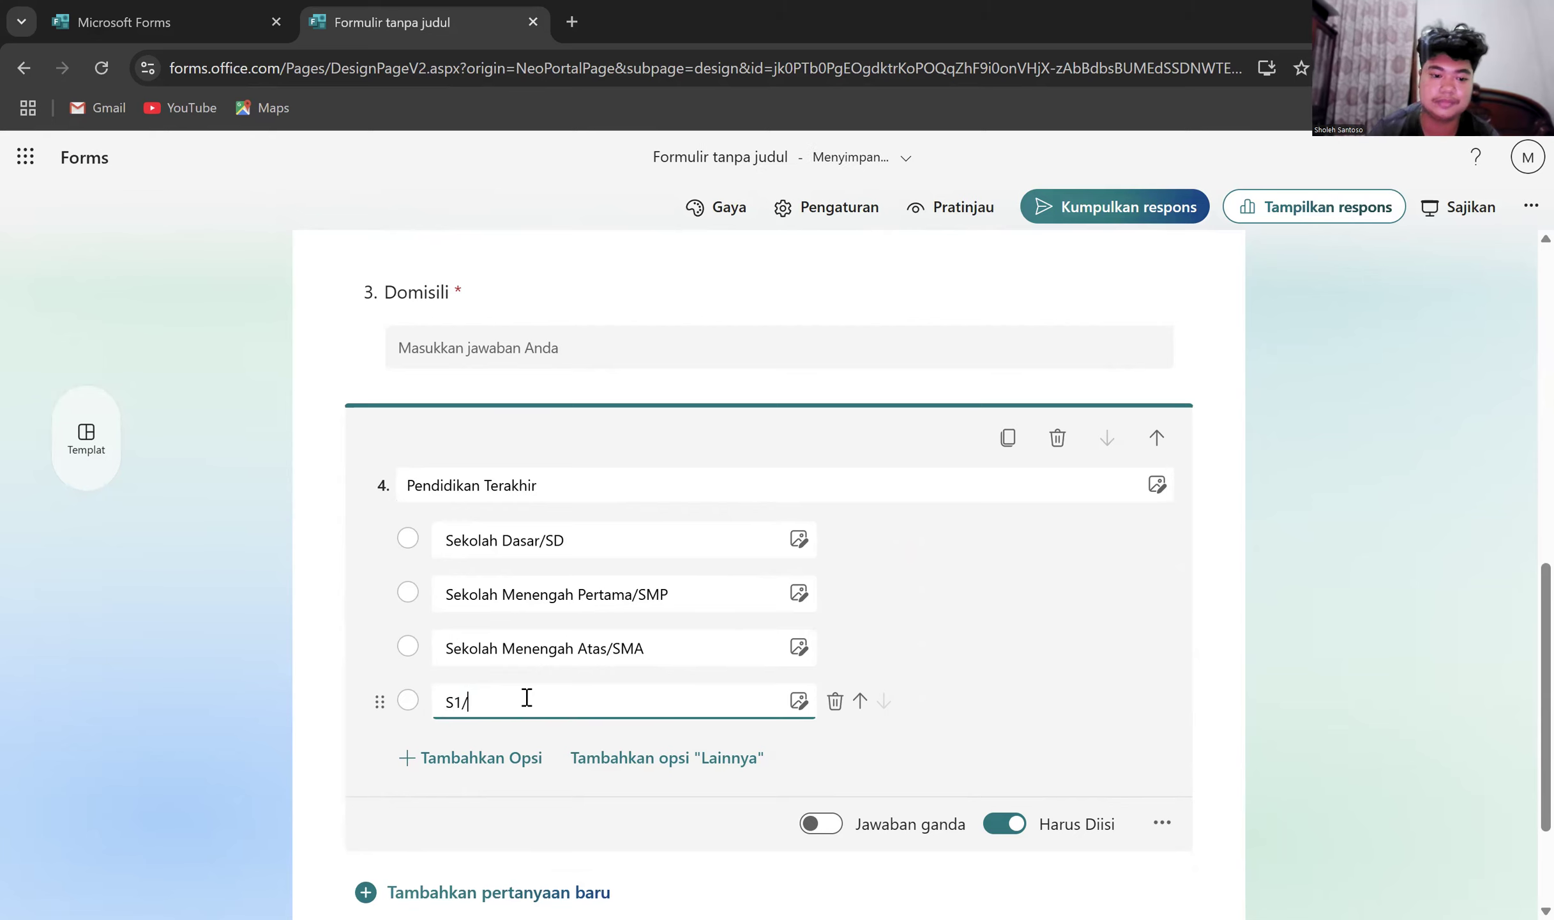
text(Sarjana)
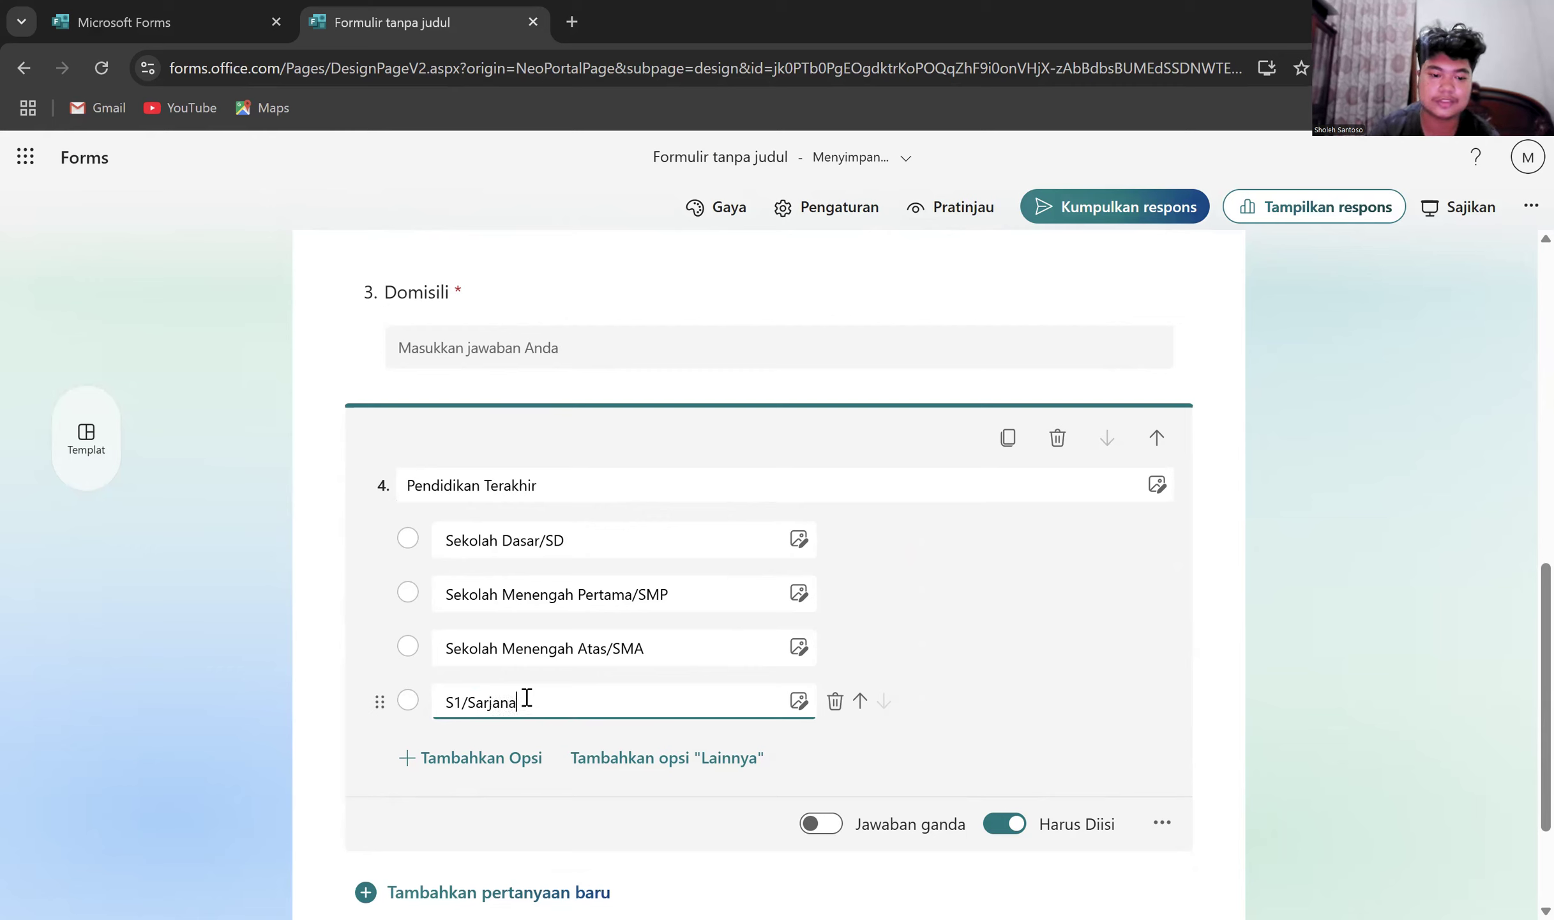
- Add a fifth option "S2/Magister" and a sixth option "S3" to the education question
click(522, 756)
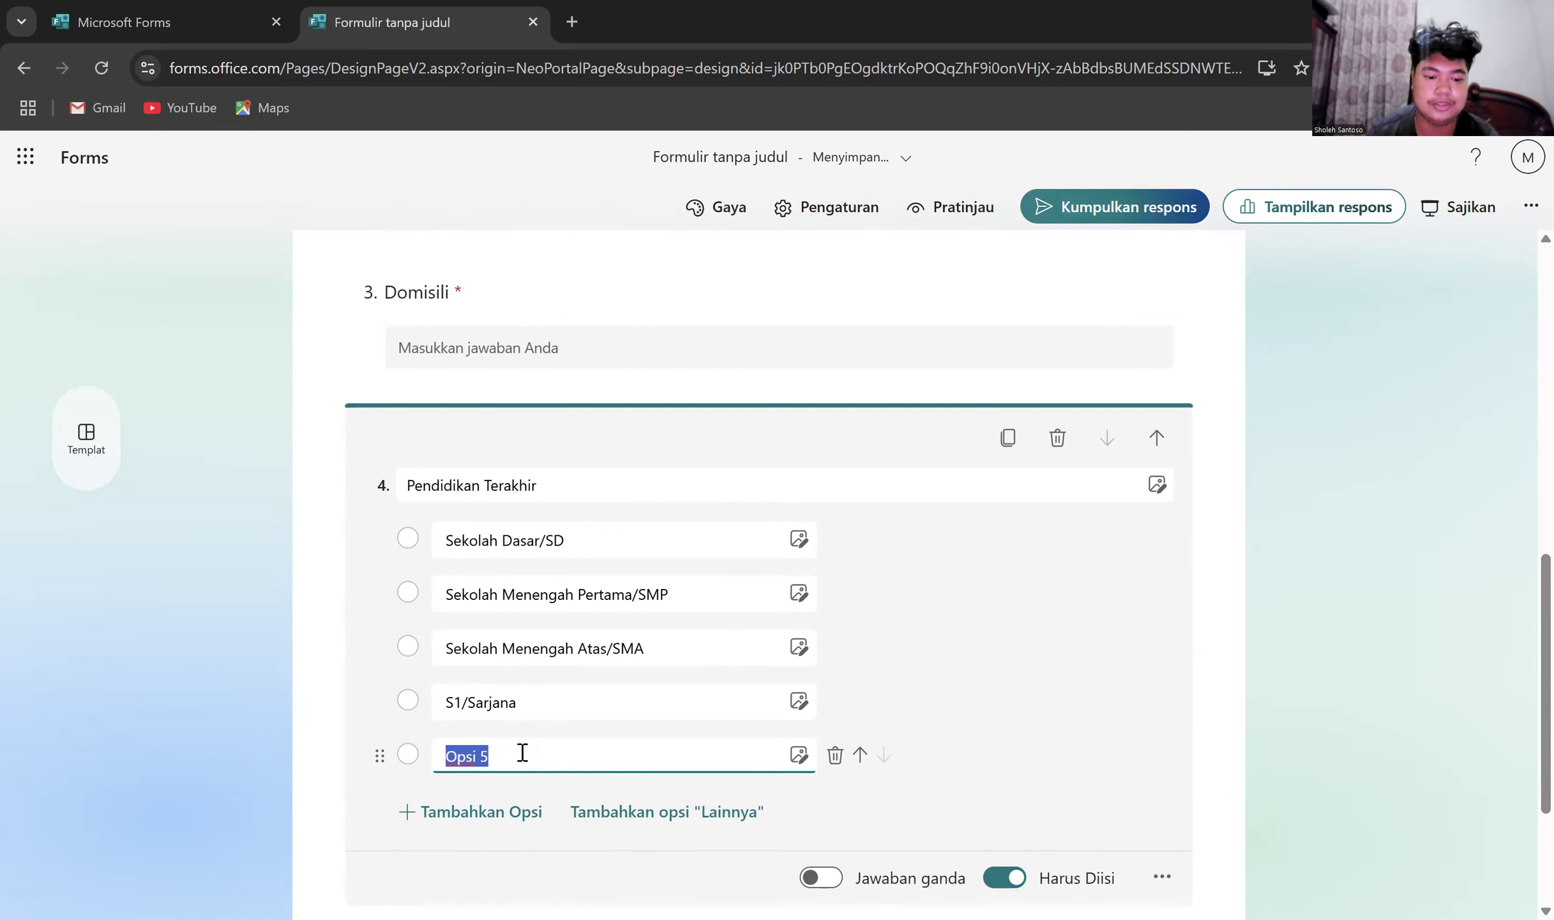
text(S2/Magiste)
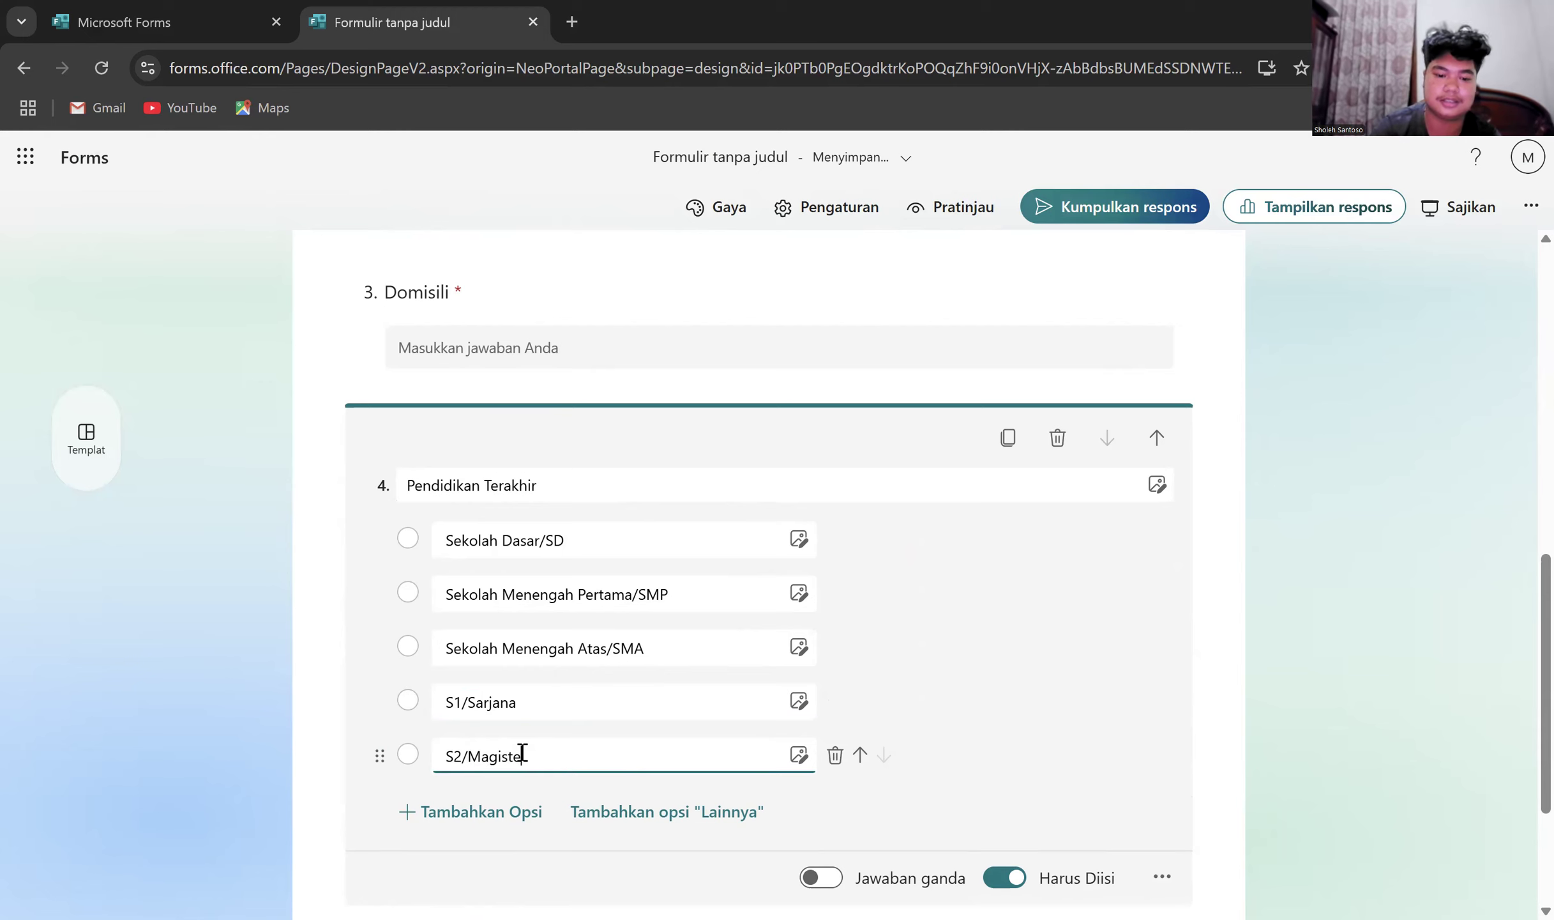
text(r)
scroll(530, 762, down, 1)
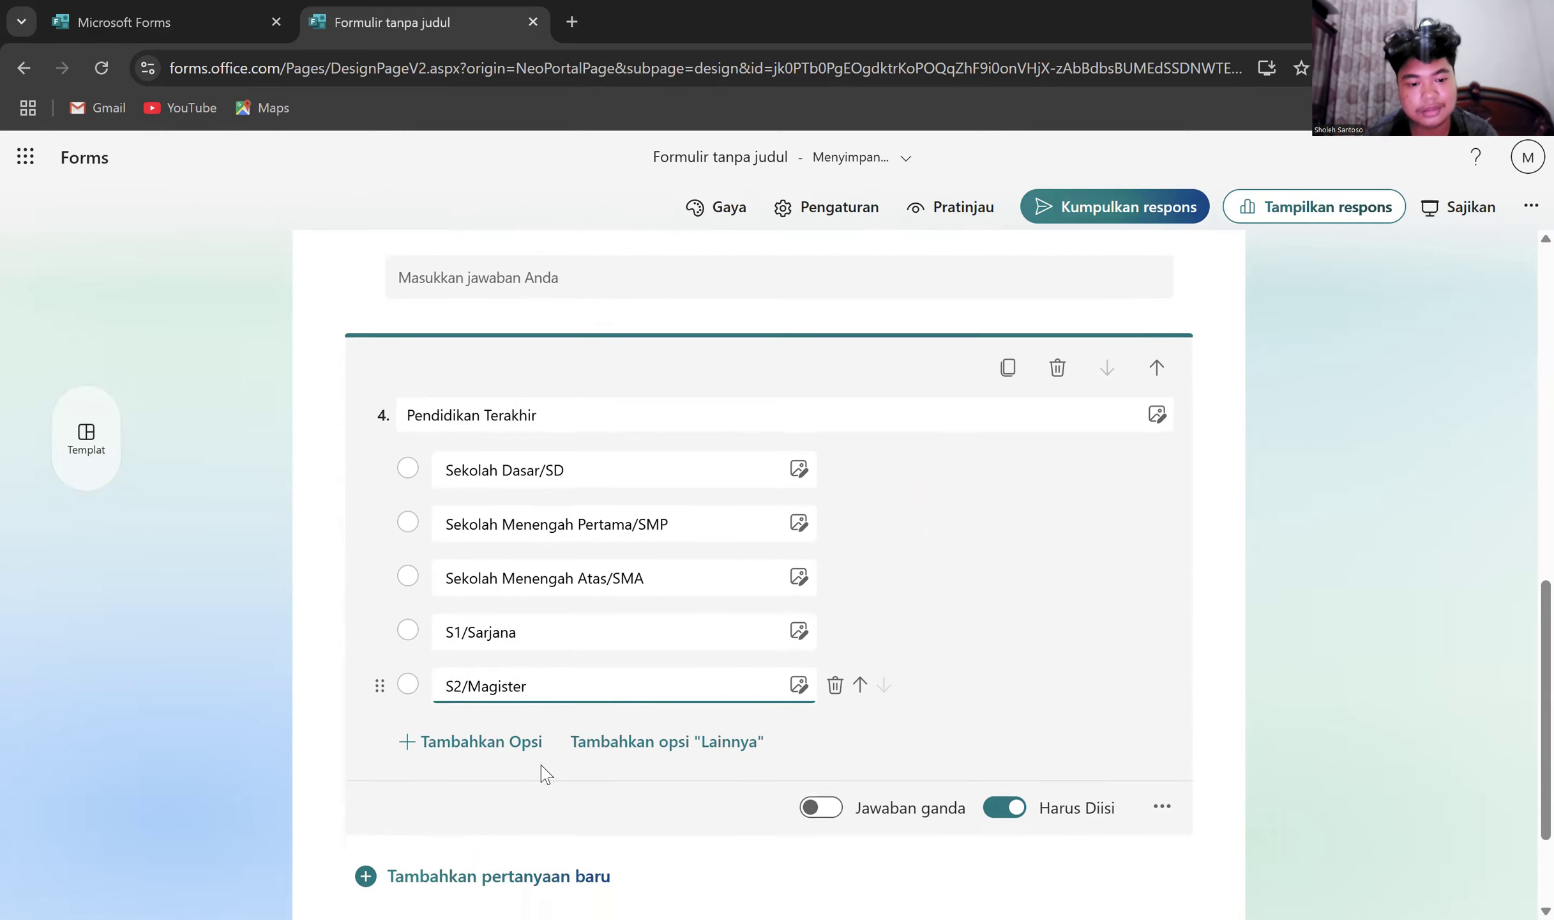
click(515, 741)
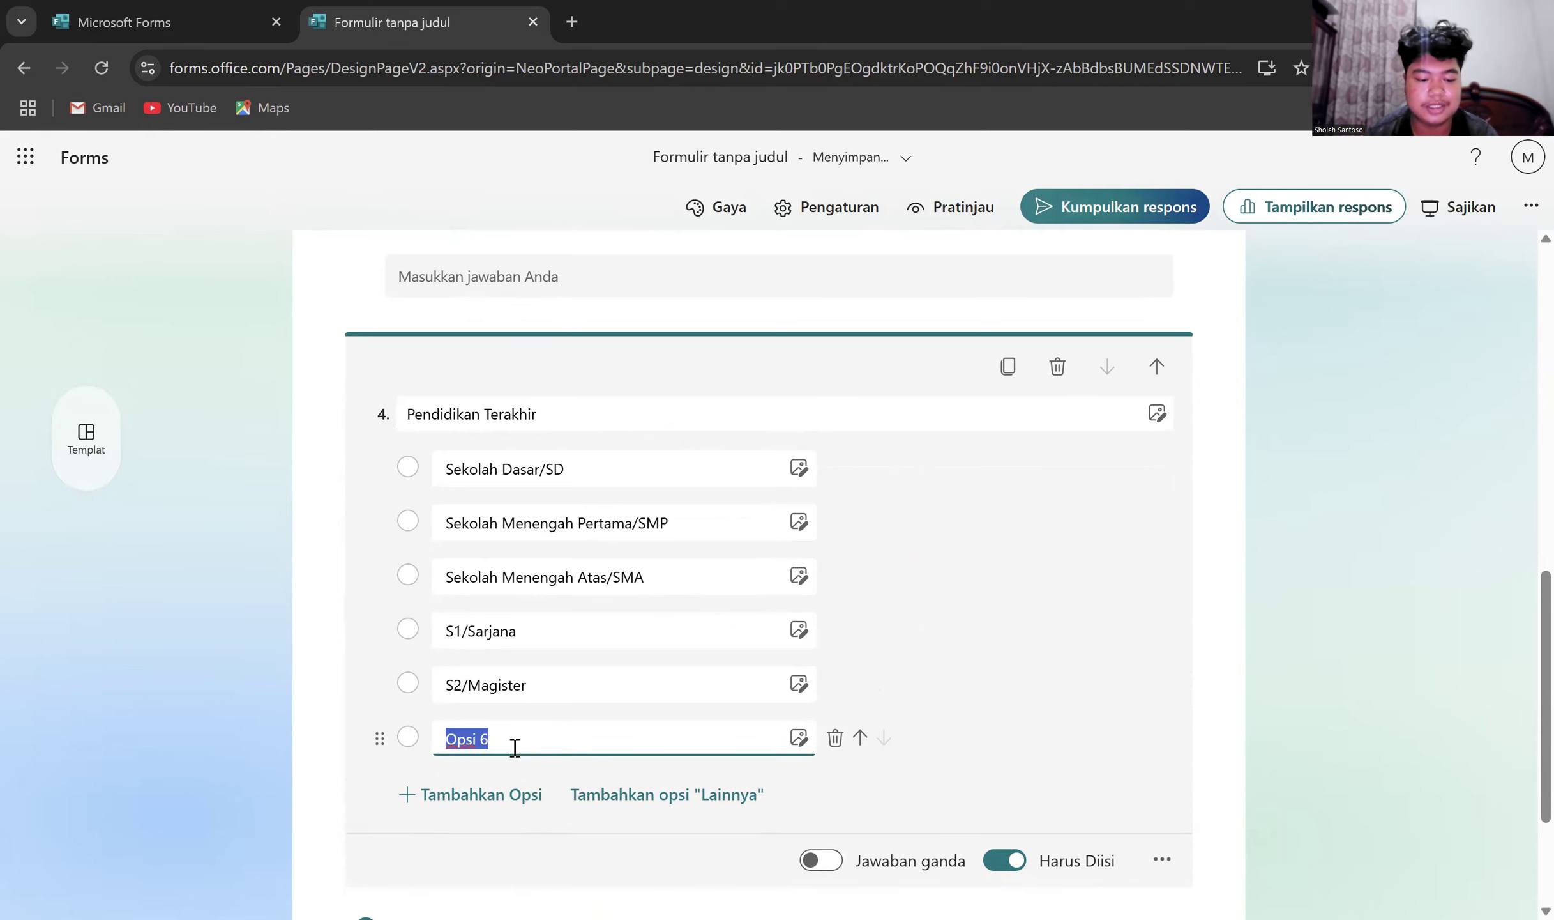
text(S3)
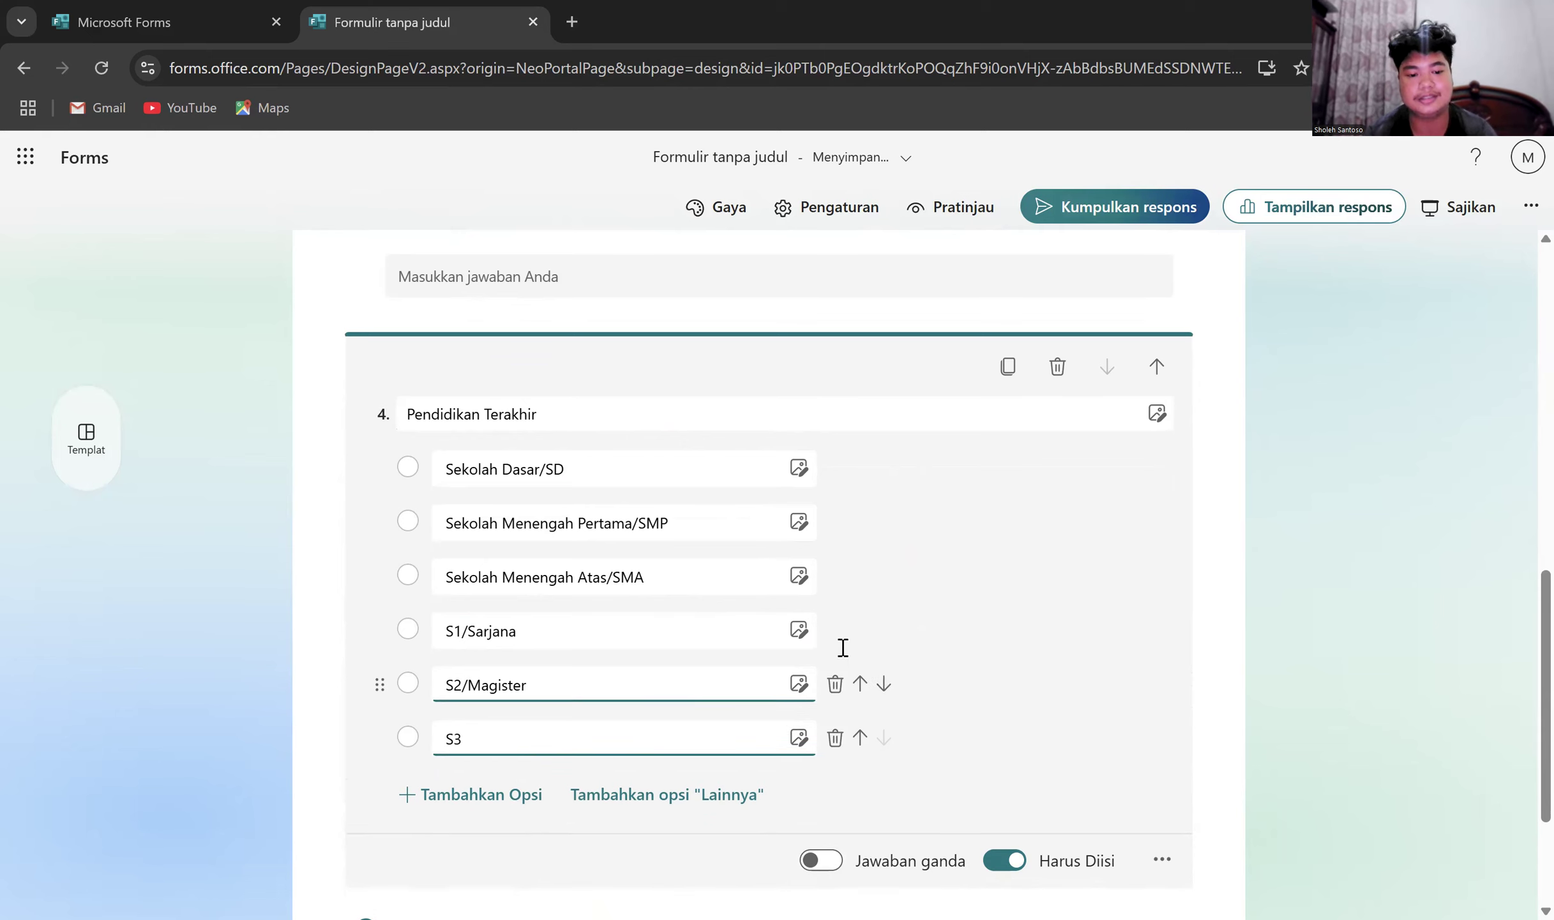
- Add a text question titled "Bidang Pekerjaan" below the education question
scroll(884, 642, down, 3)
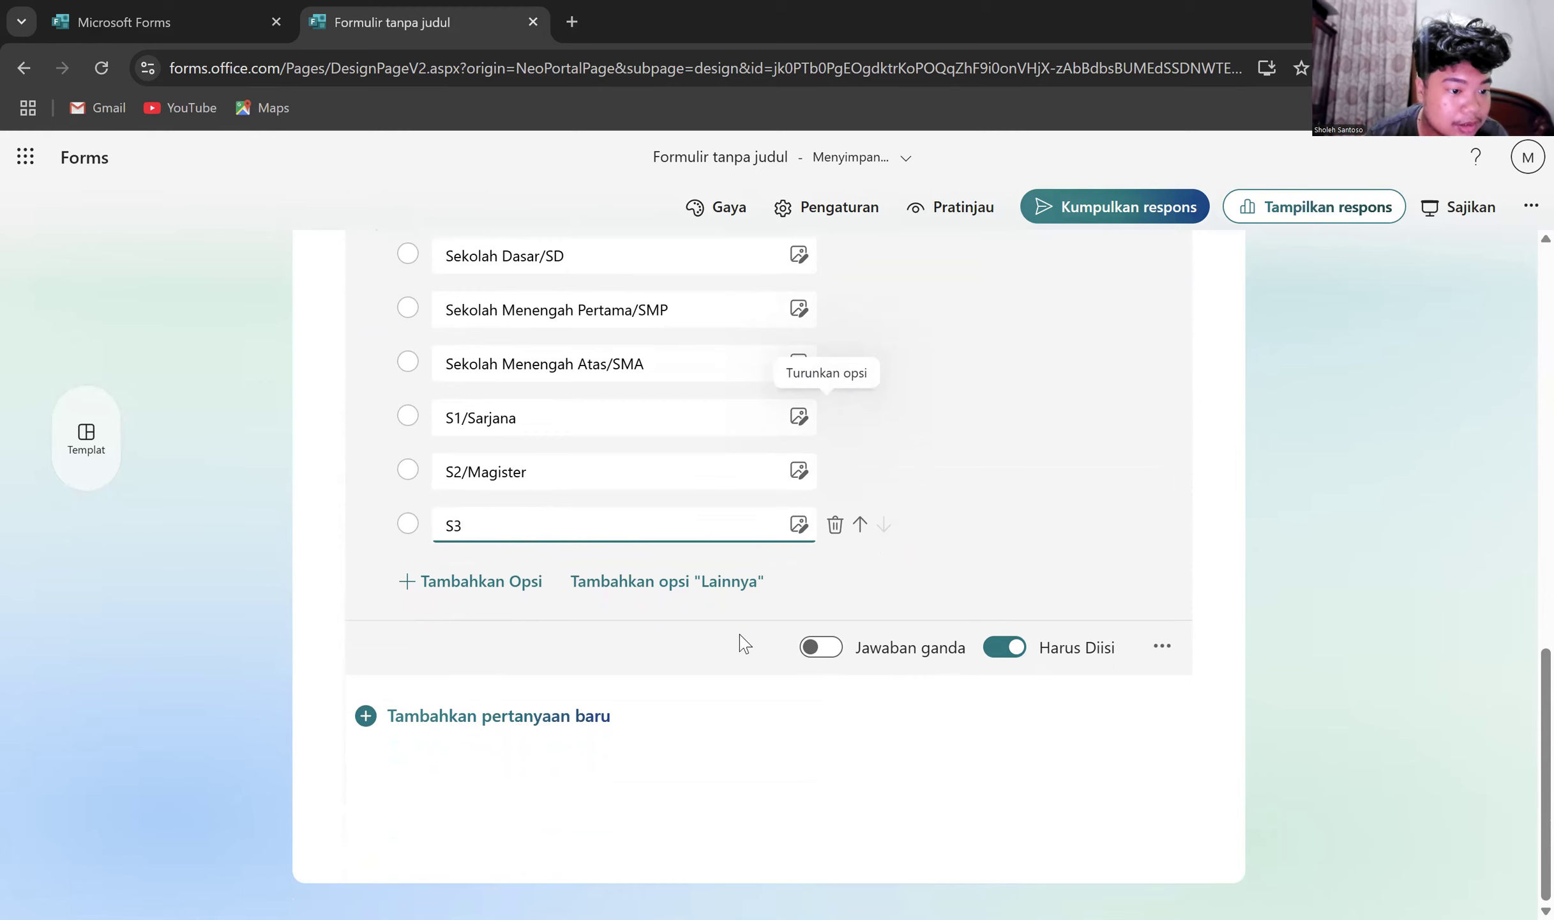
click(534, 723)
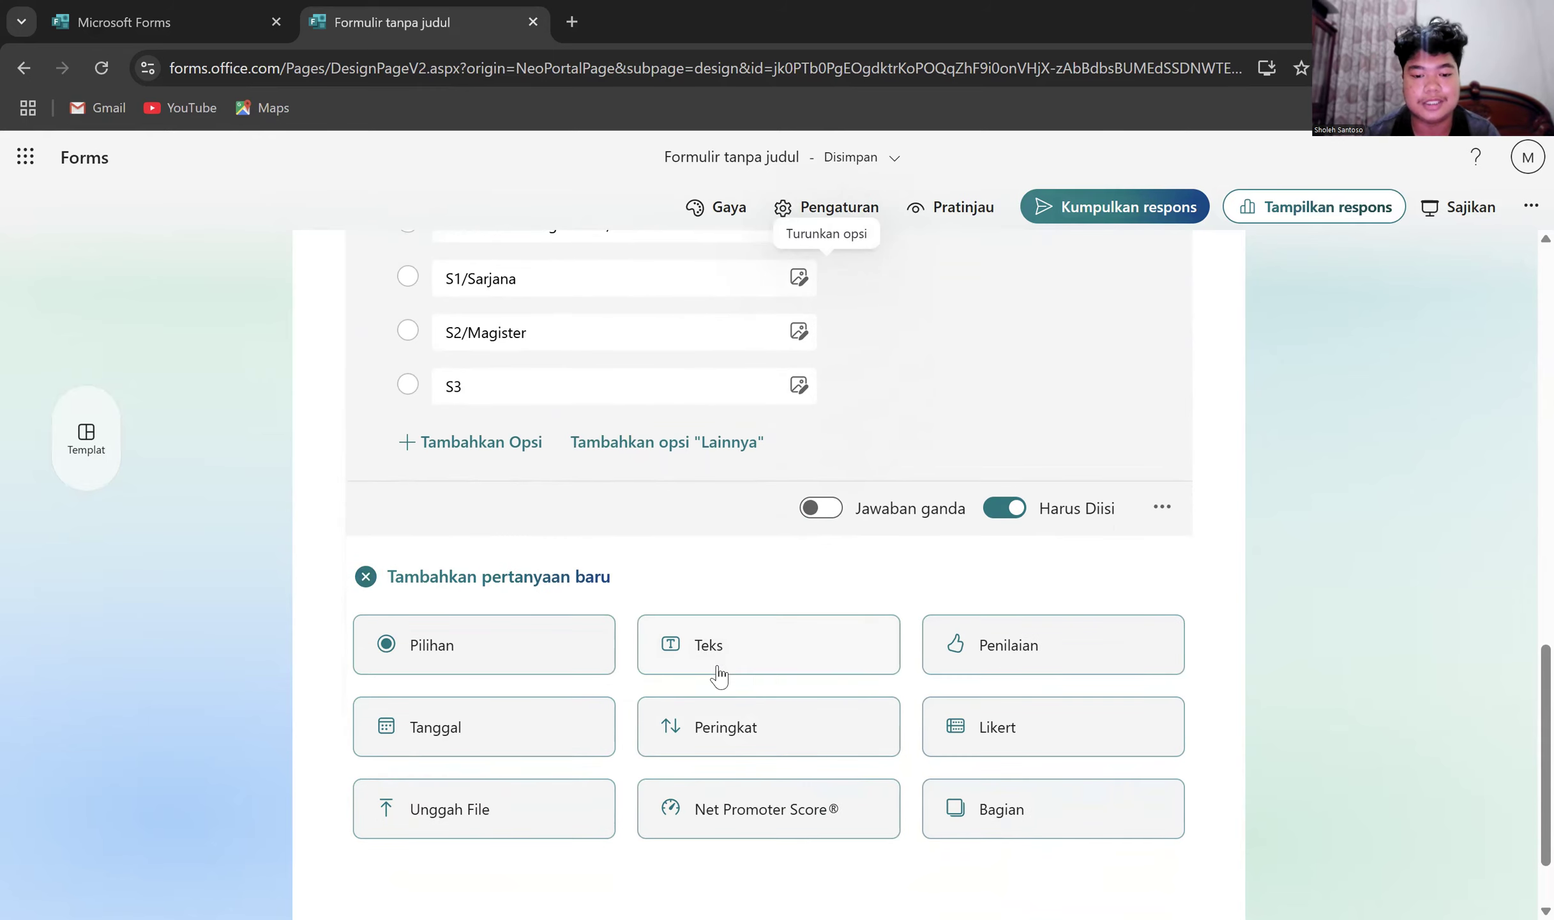
click(721, 664)
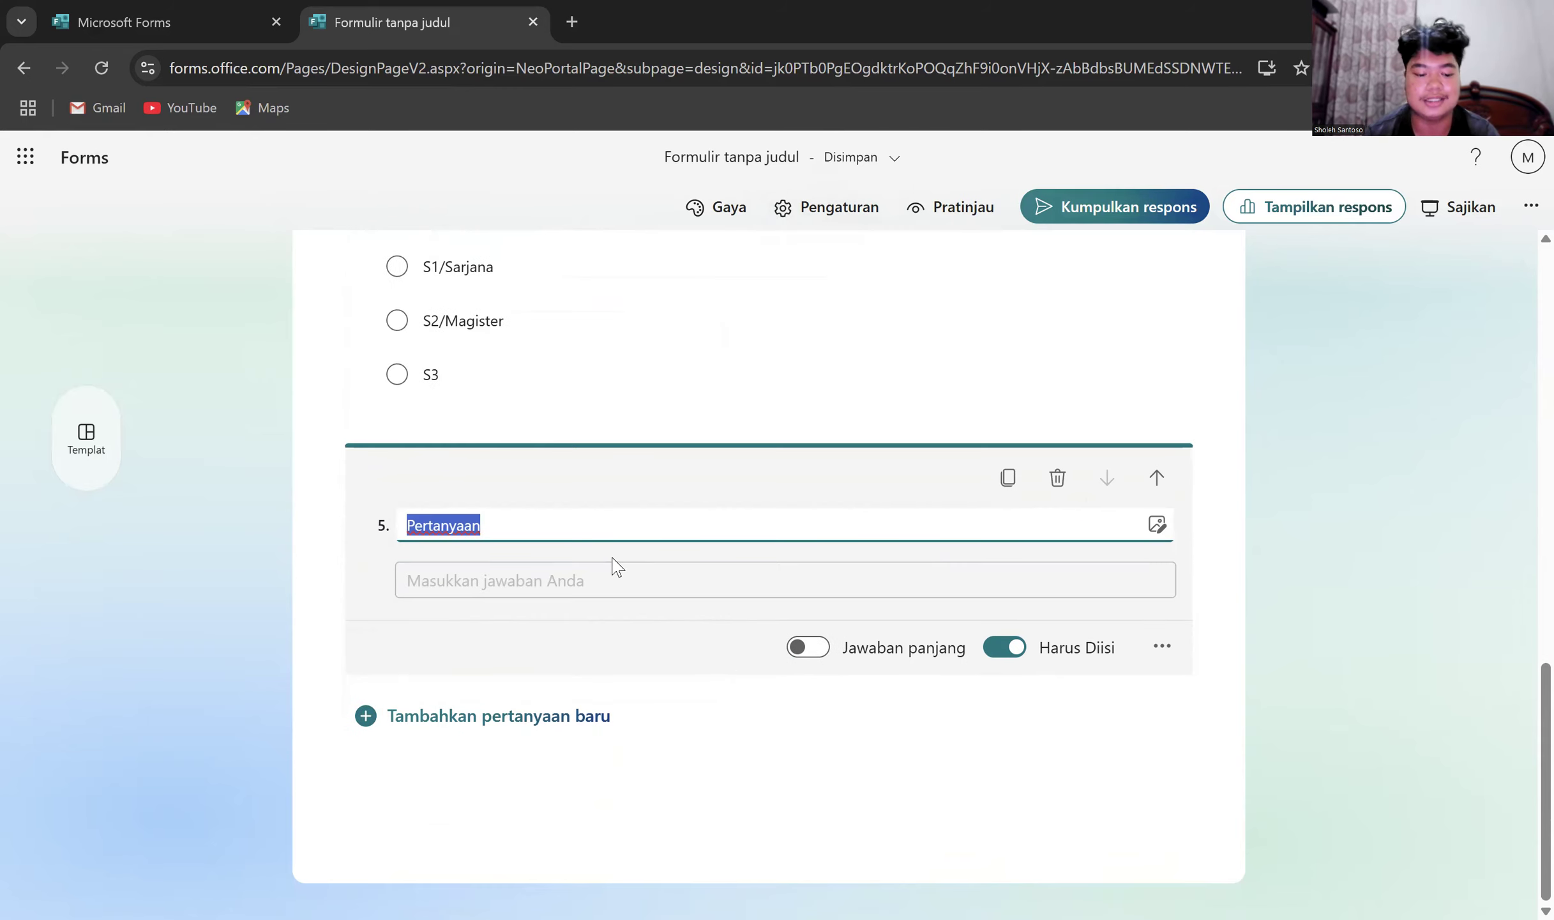
text(b)
key(BackSpace)
text(Bidan)
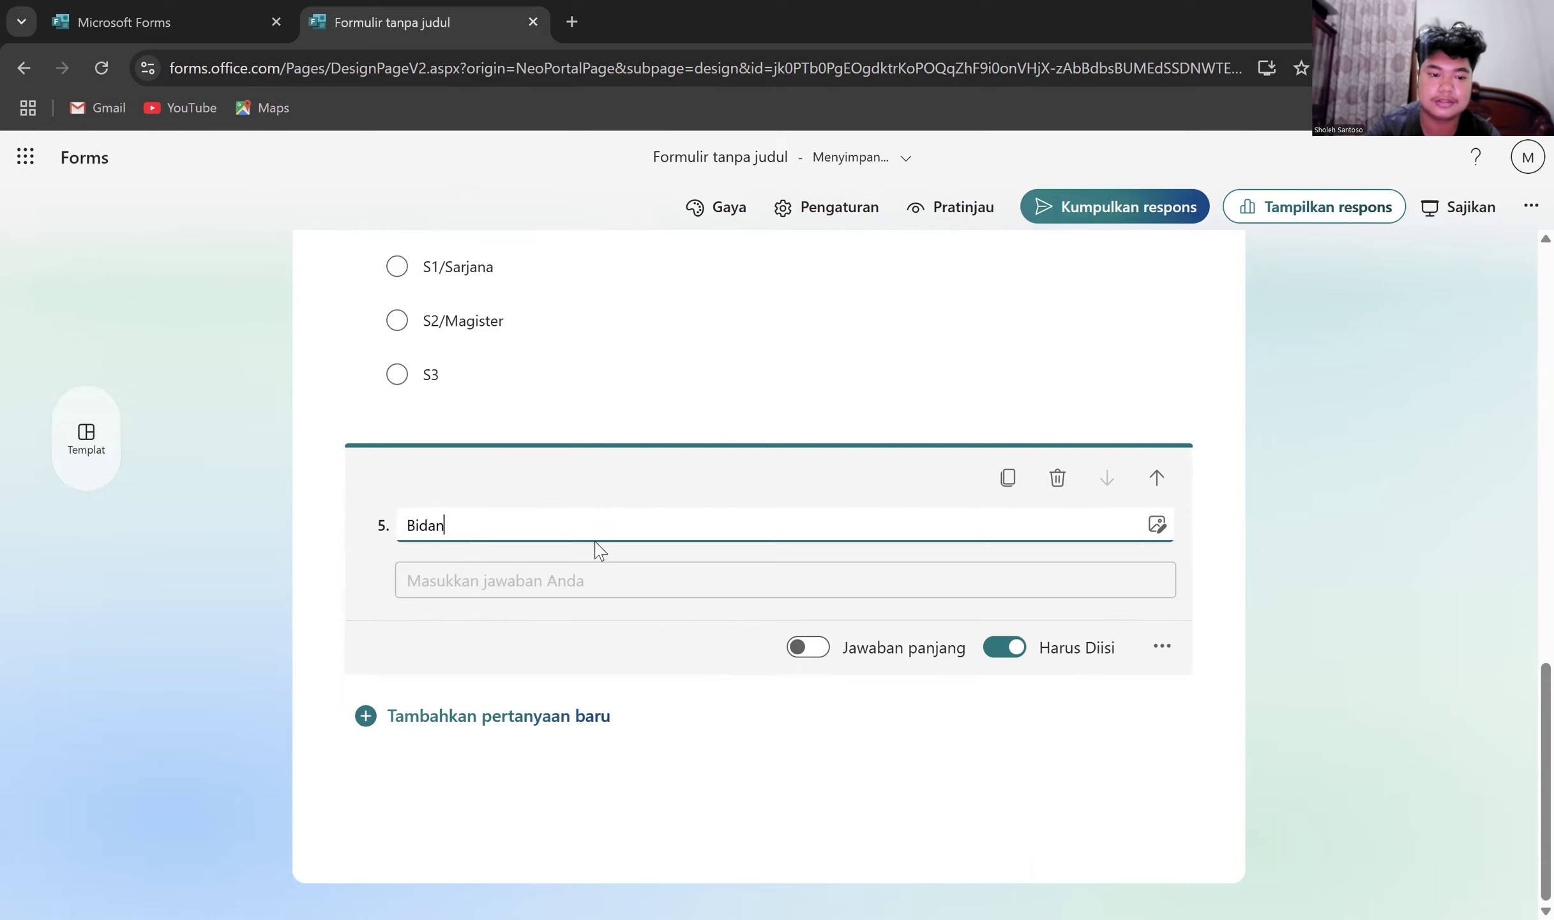
text(g Pekerjaa)
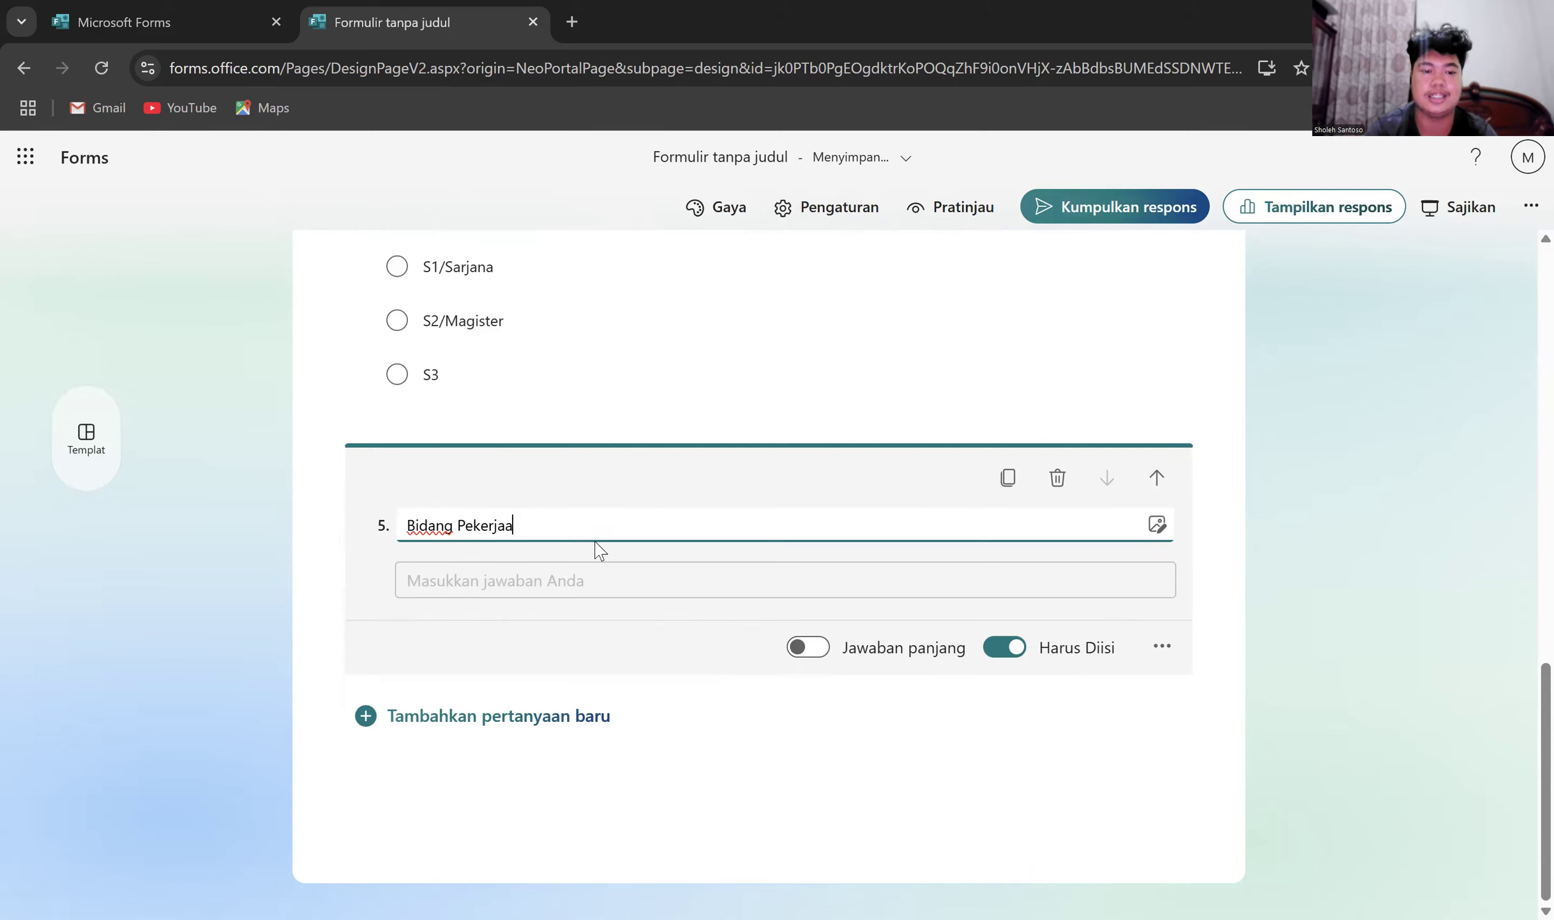
text(n)
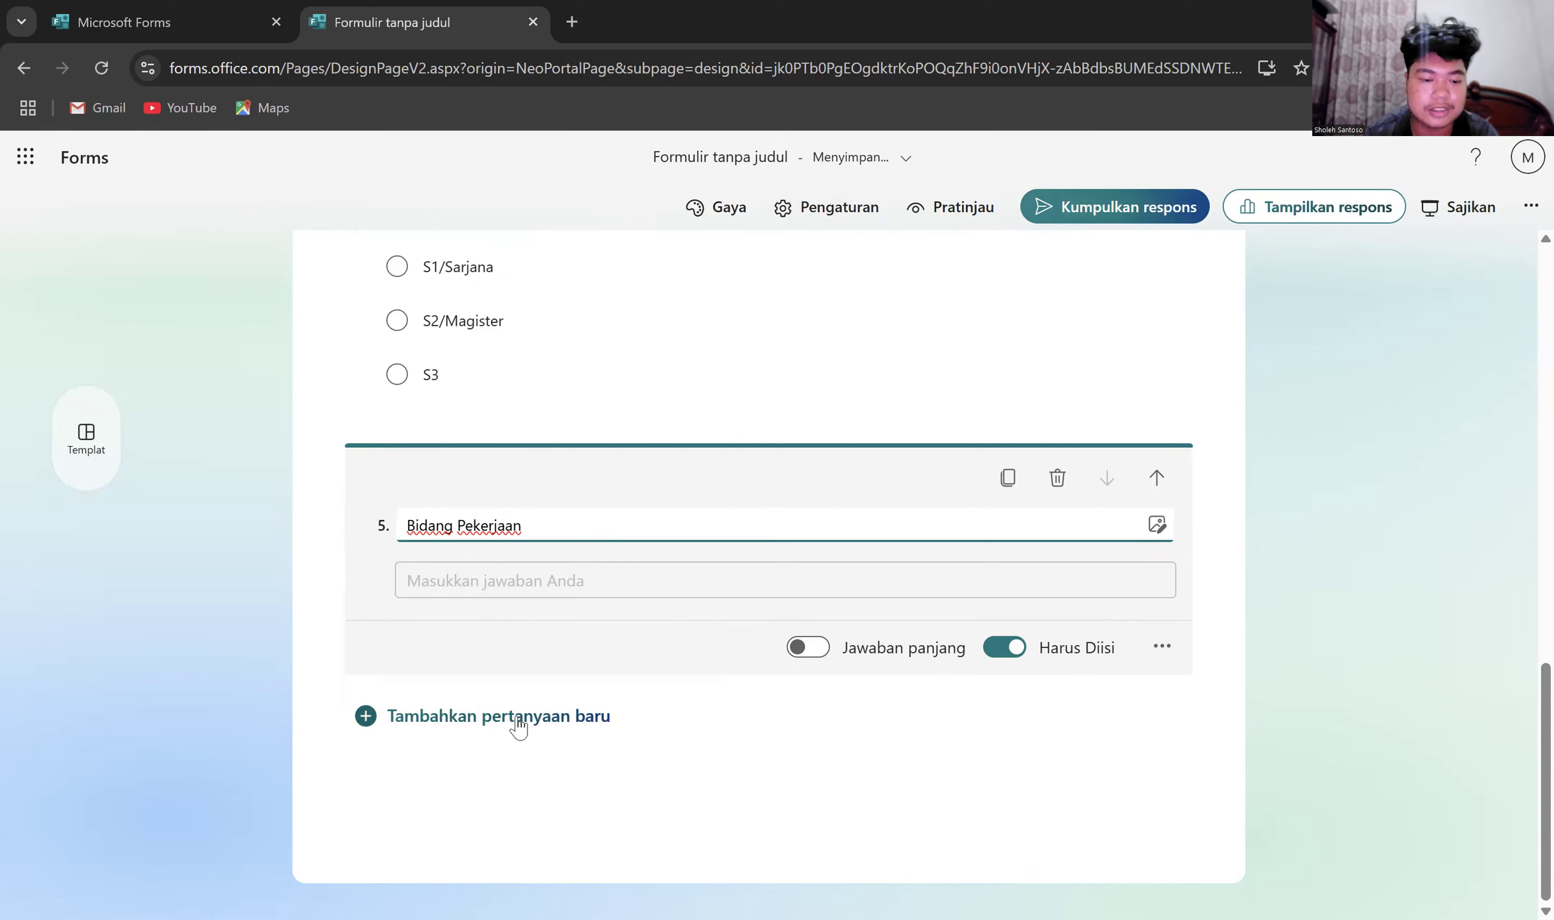
- Add a choice question titled "Usia" below the "Bidang Pekerjaan" question
click(518, 724)
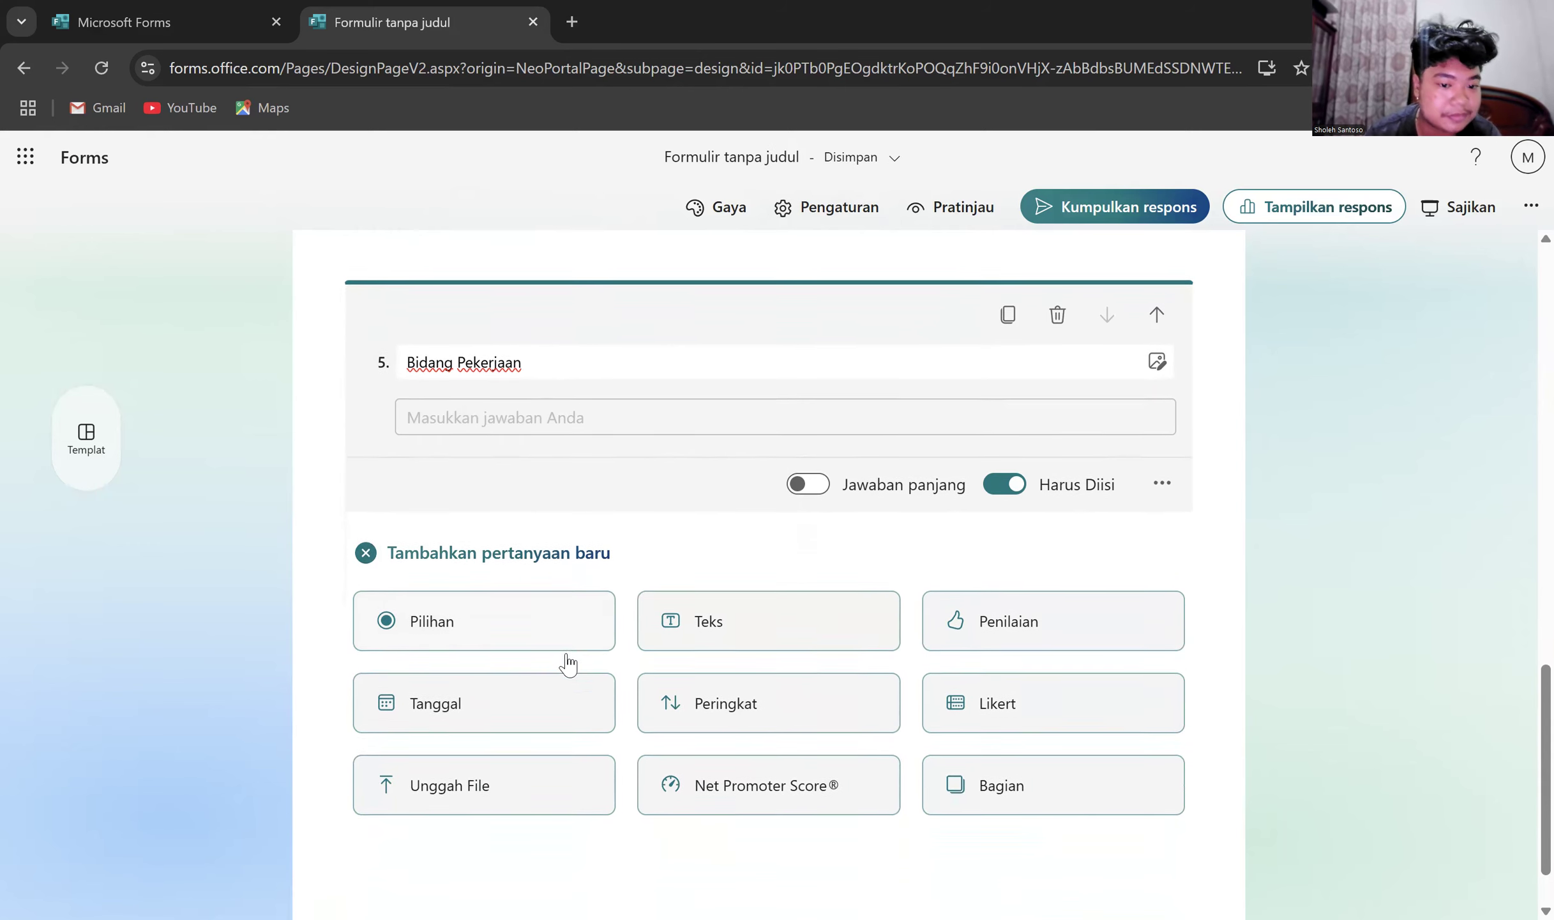
click(573, 614)
text(Usia)
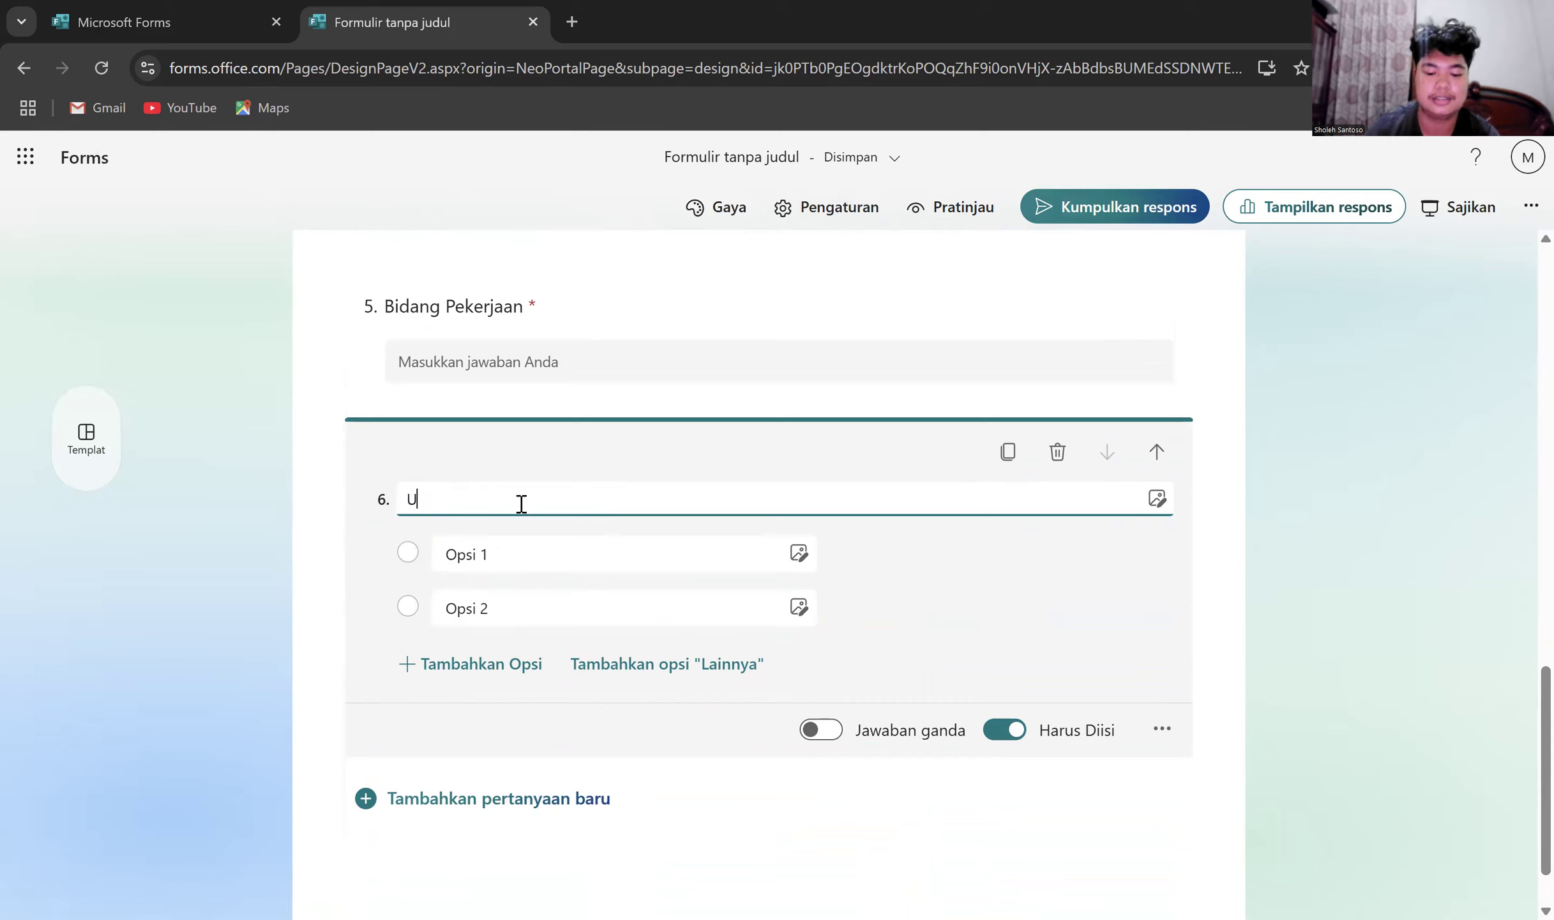
- Name the first two options of the "Usia" question "15-20 Tahun" and "21-25 Tahun"
click(525, 553)
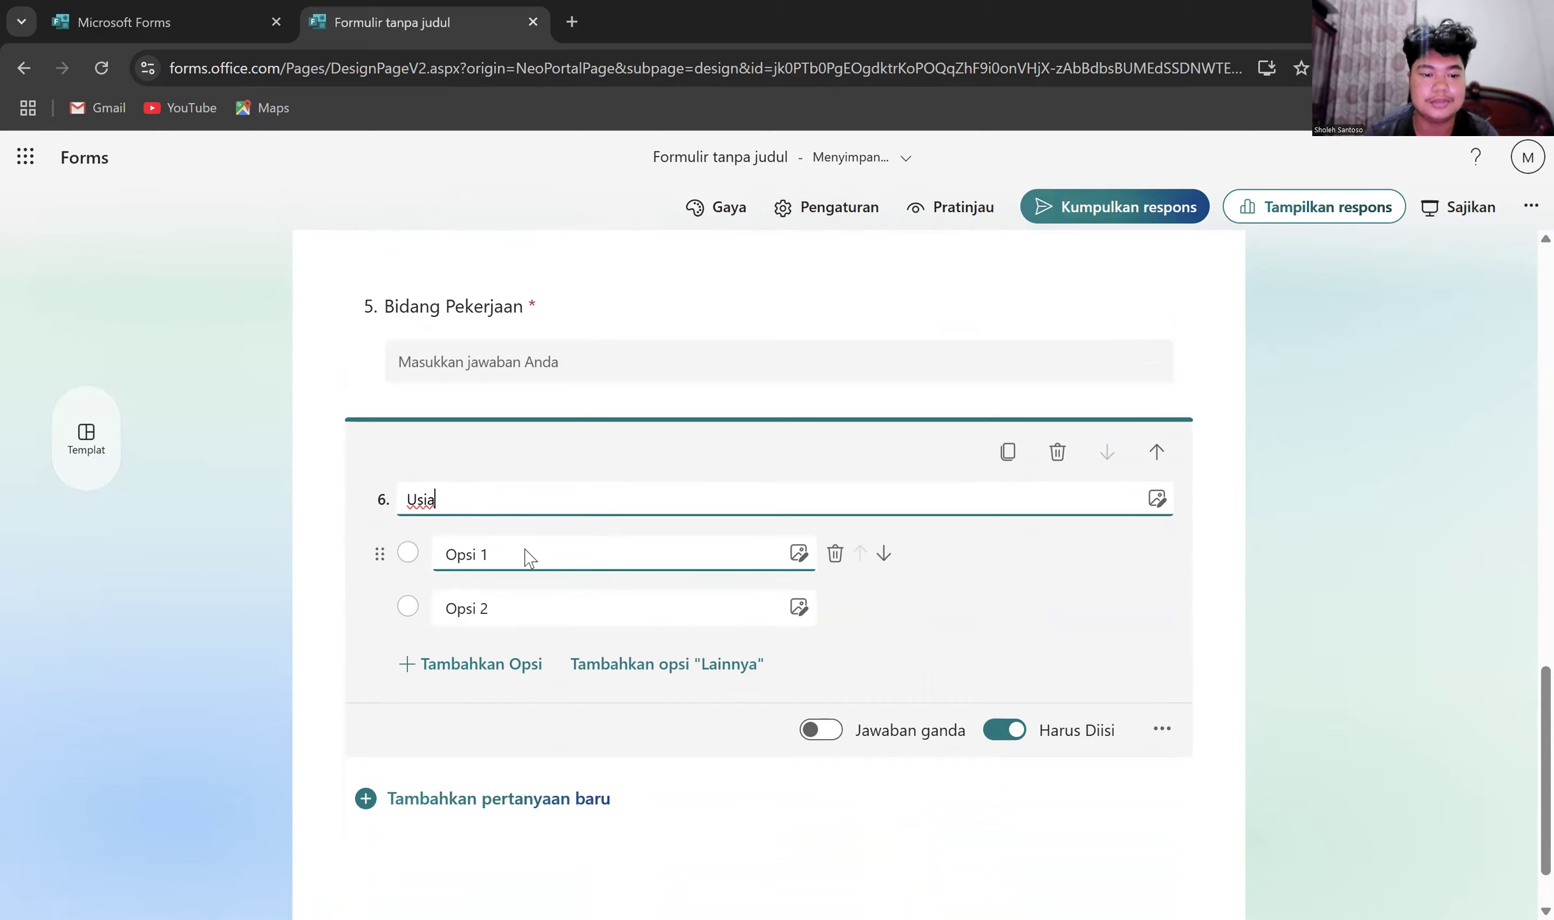
text(15)
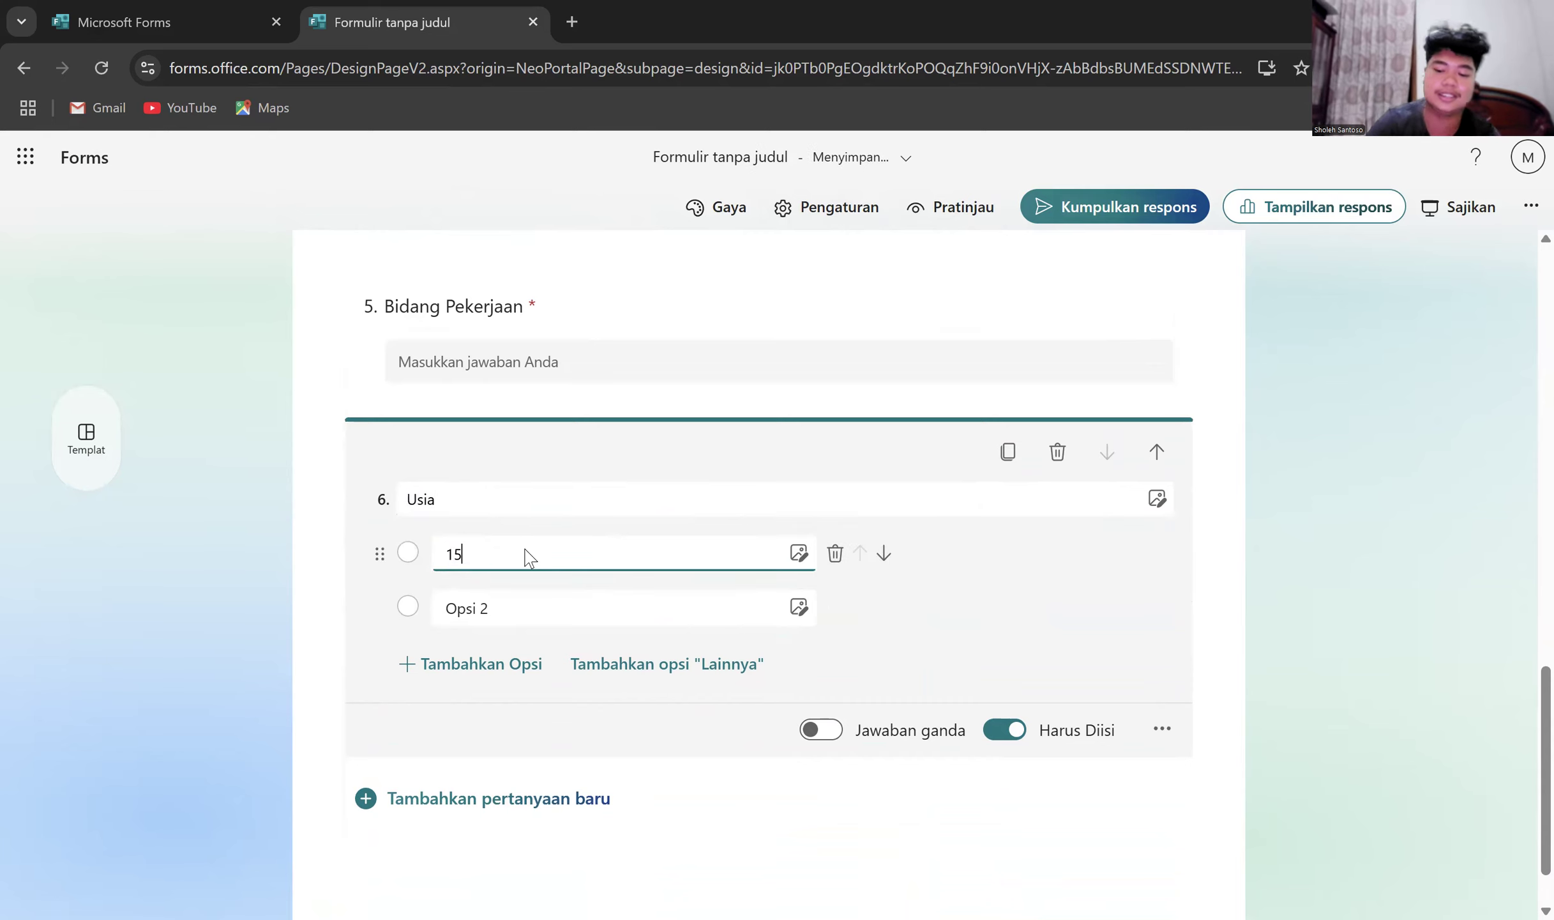
text(-20 T)
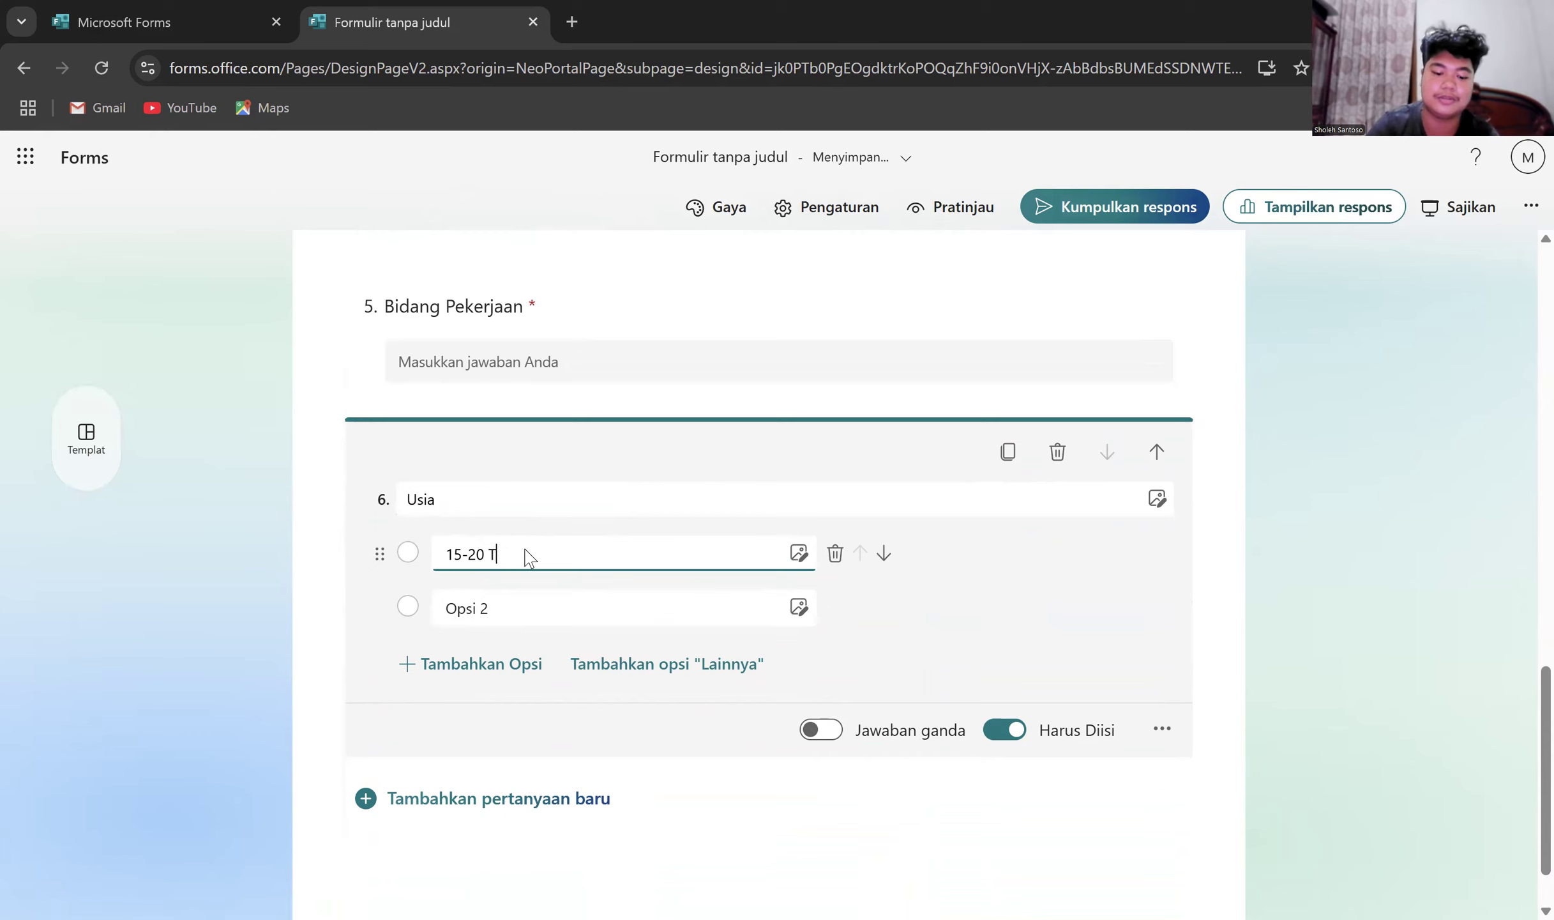
text(ahun)
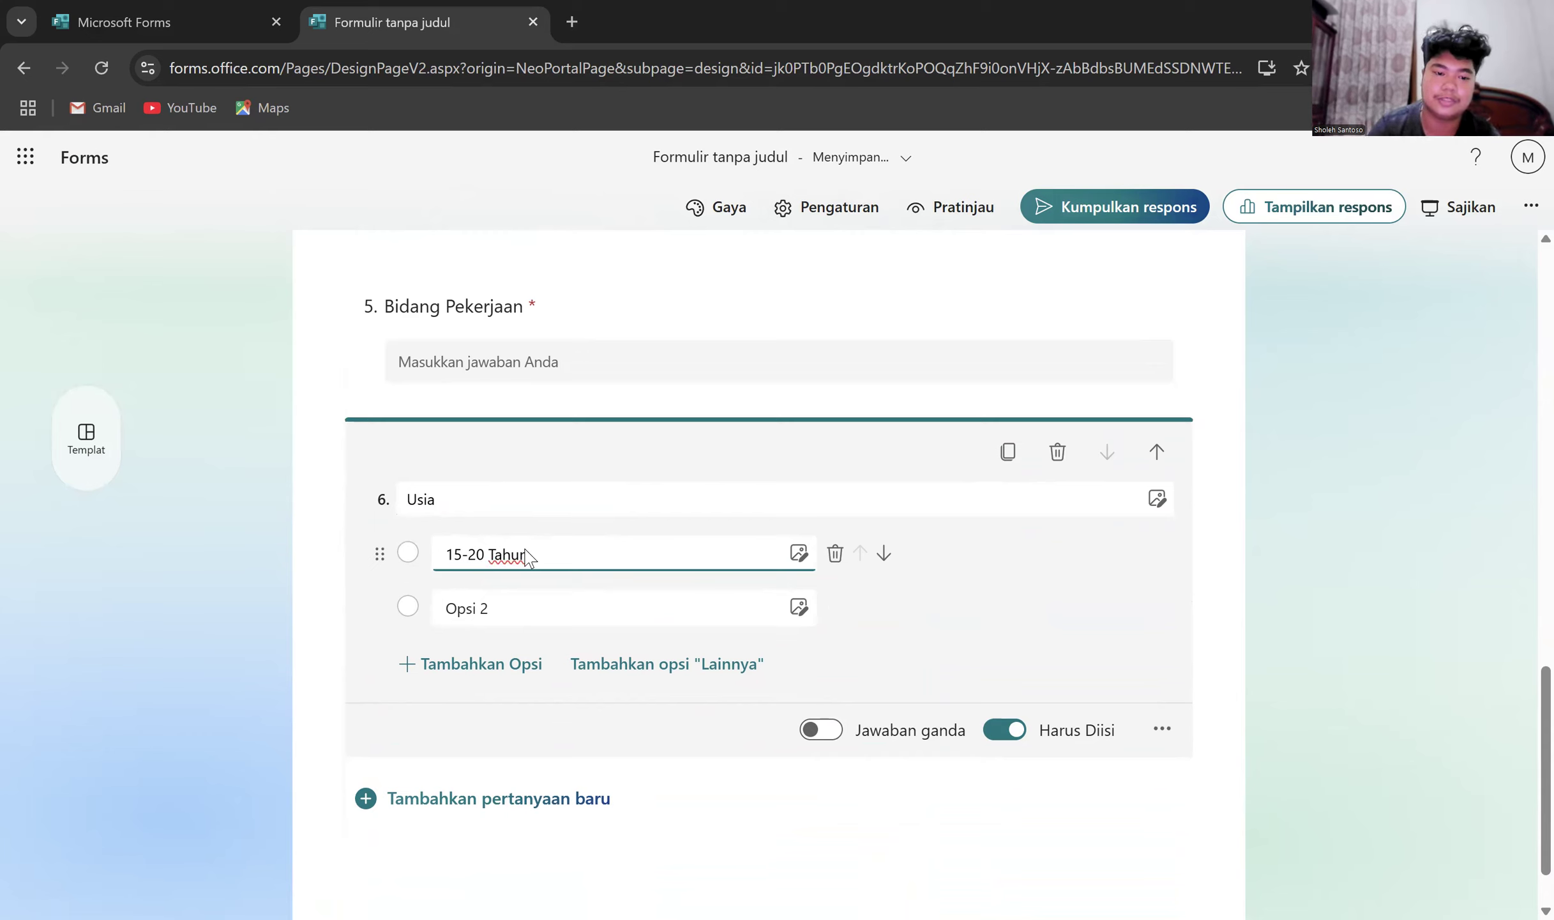
click(528, 601)
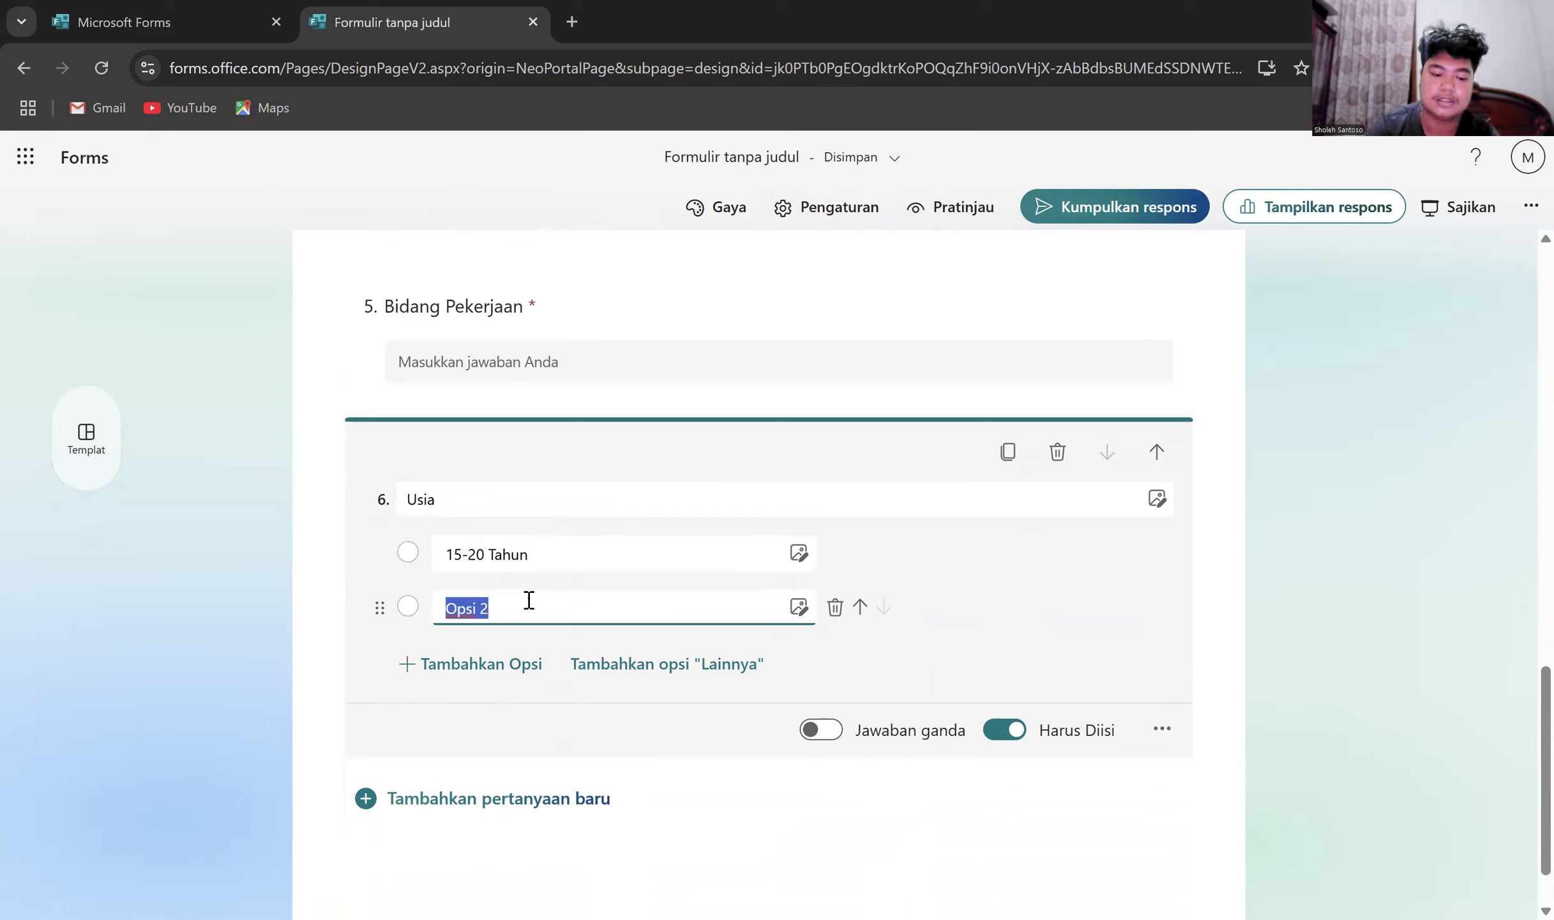
text(21-2)
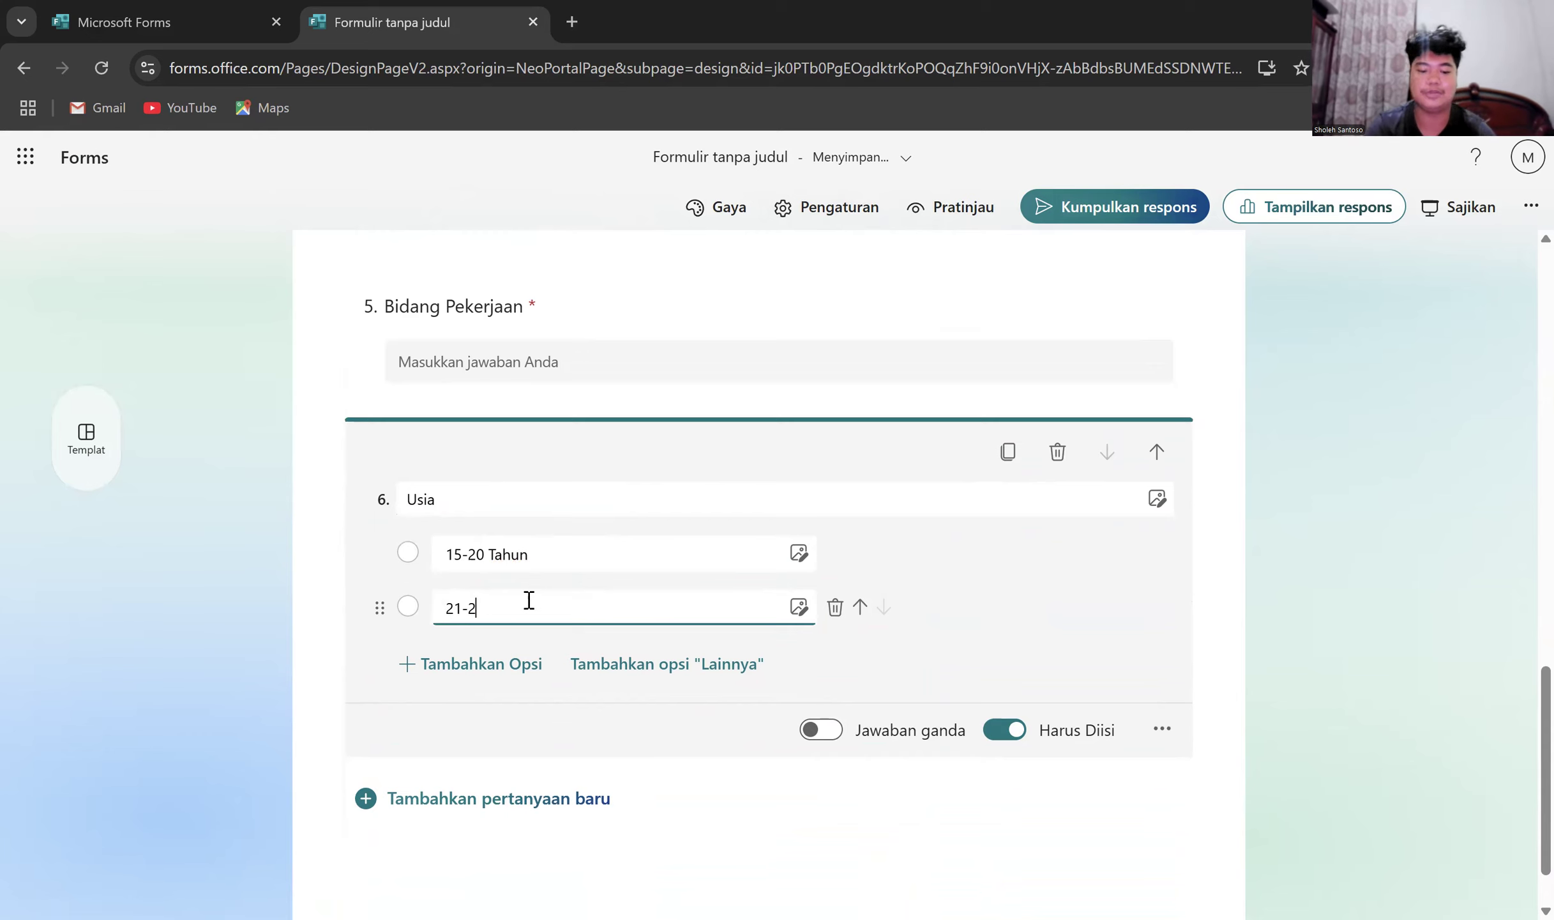
text(5 Tahun)
- Add a third option "26-30 Tahun" and a fourth option ">30 Tahun" to the "Usia" question
click(507, 664)
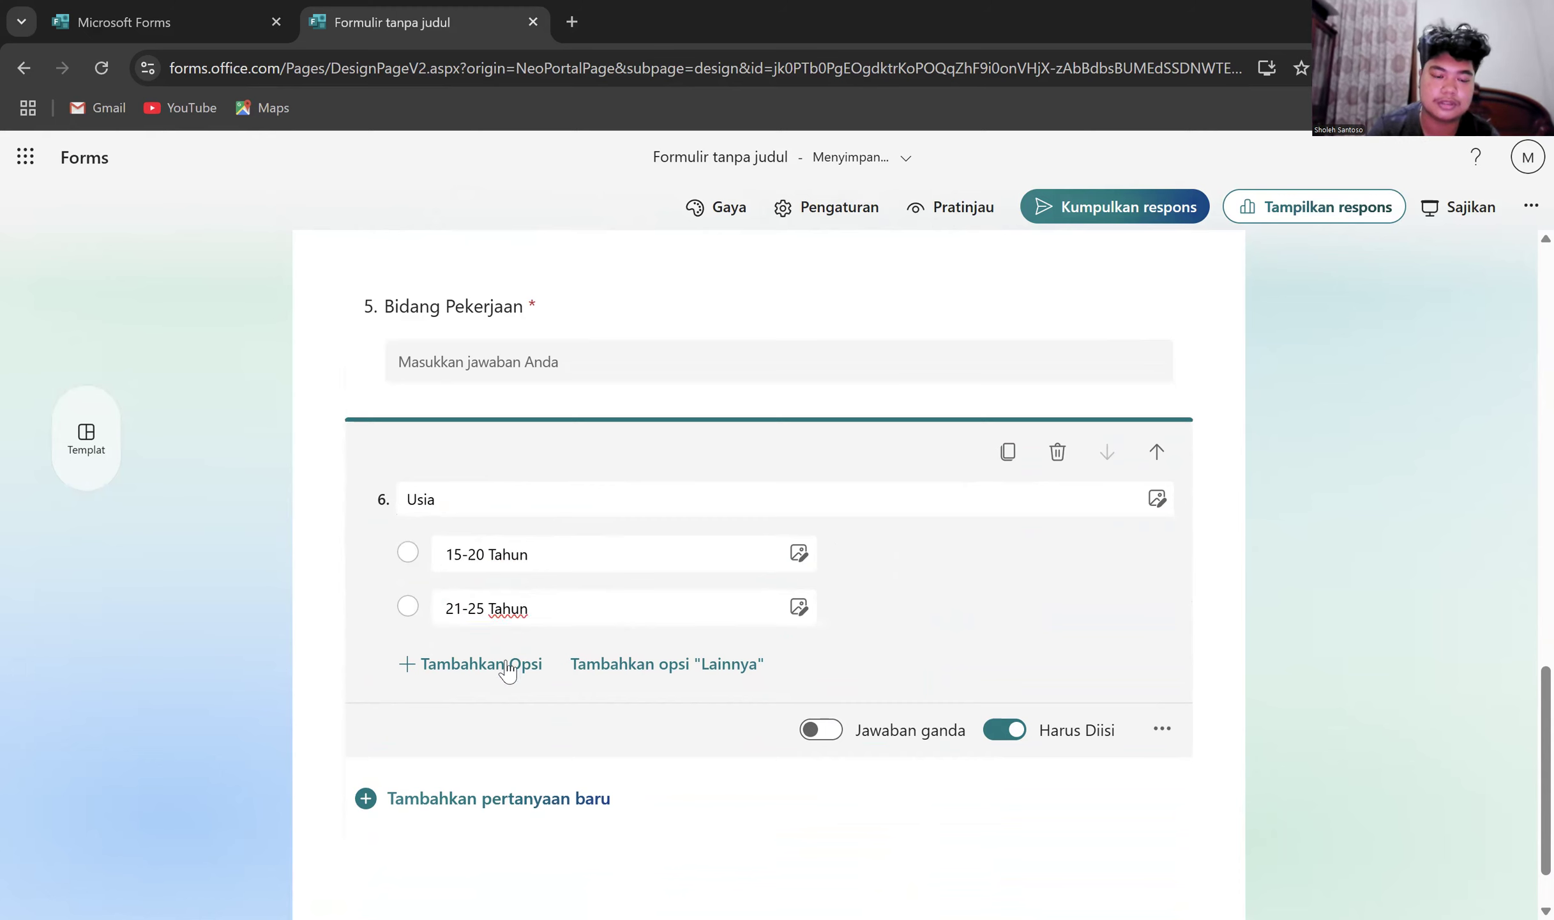
text(25-)
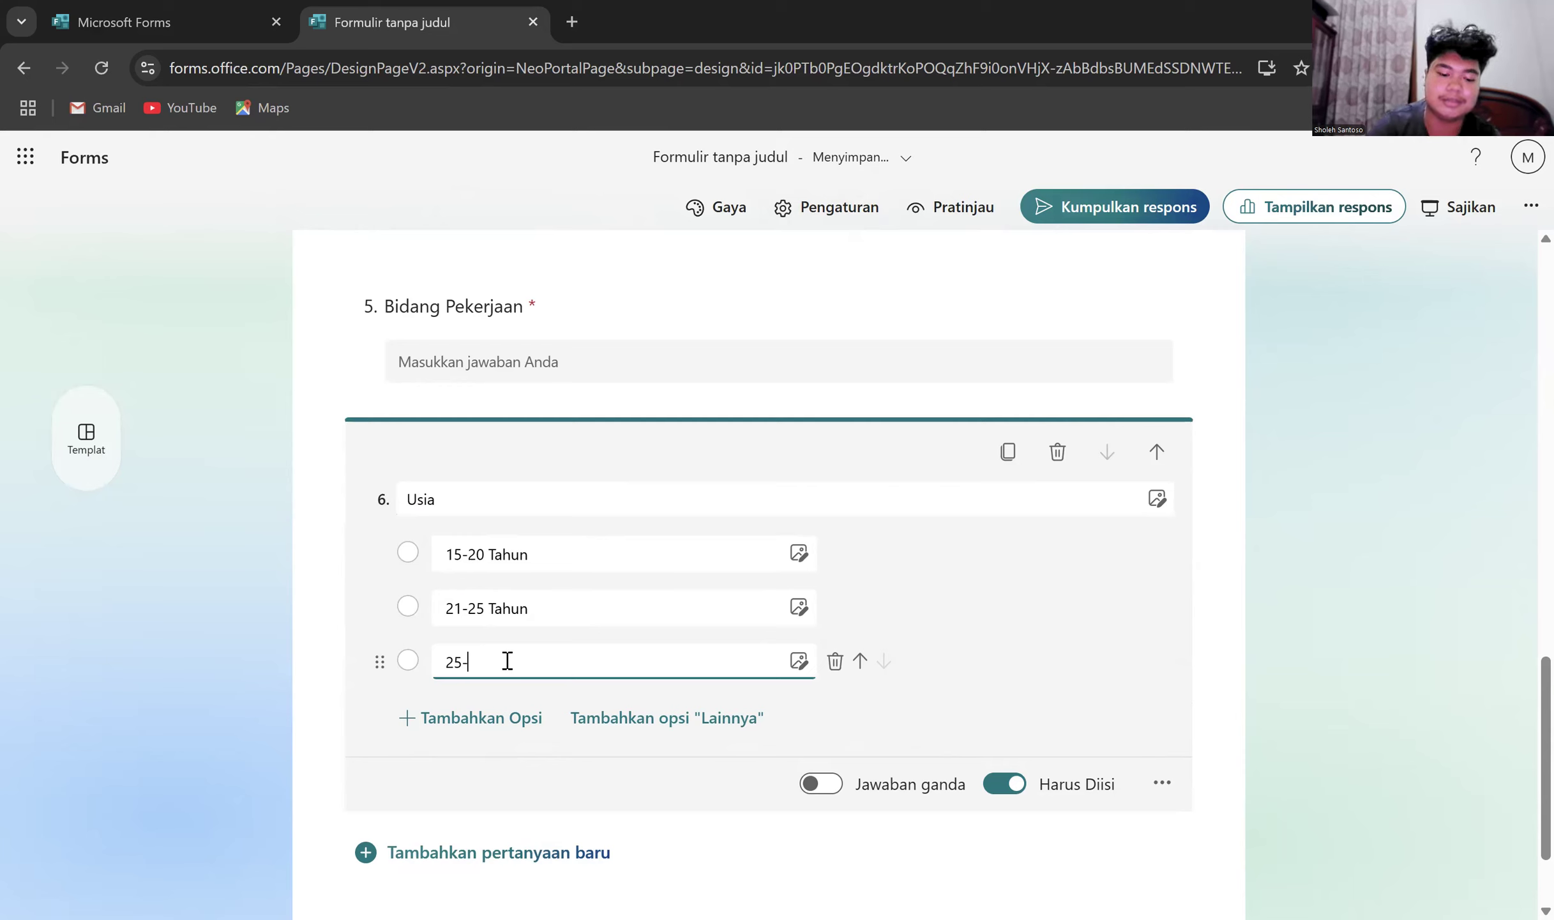
key(BackSpace)
key(BackSpace)
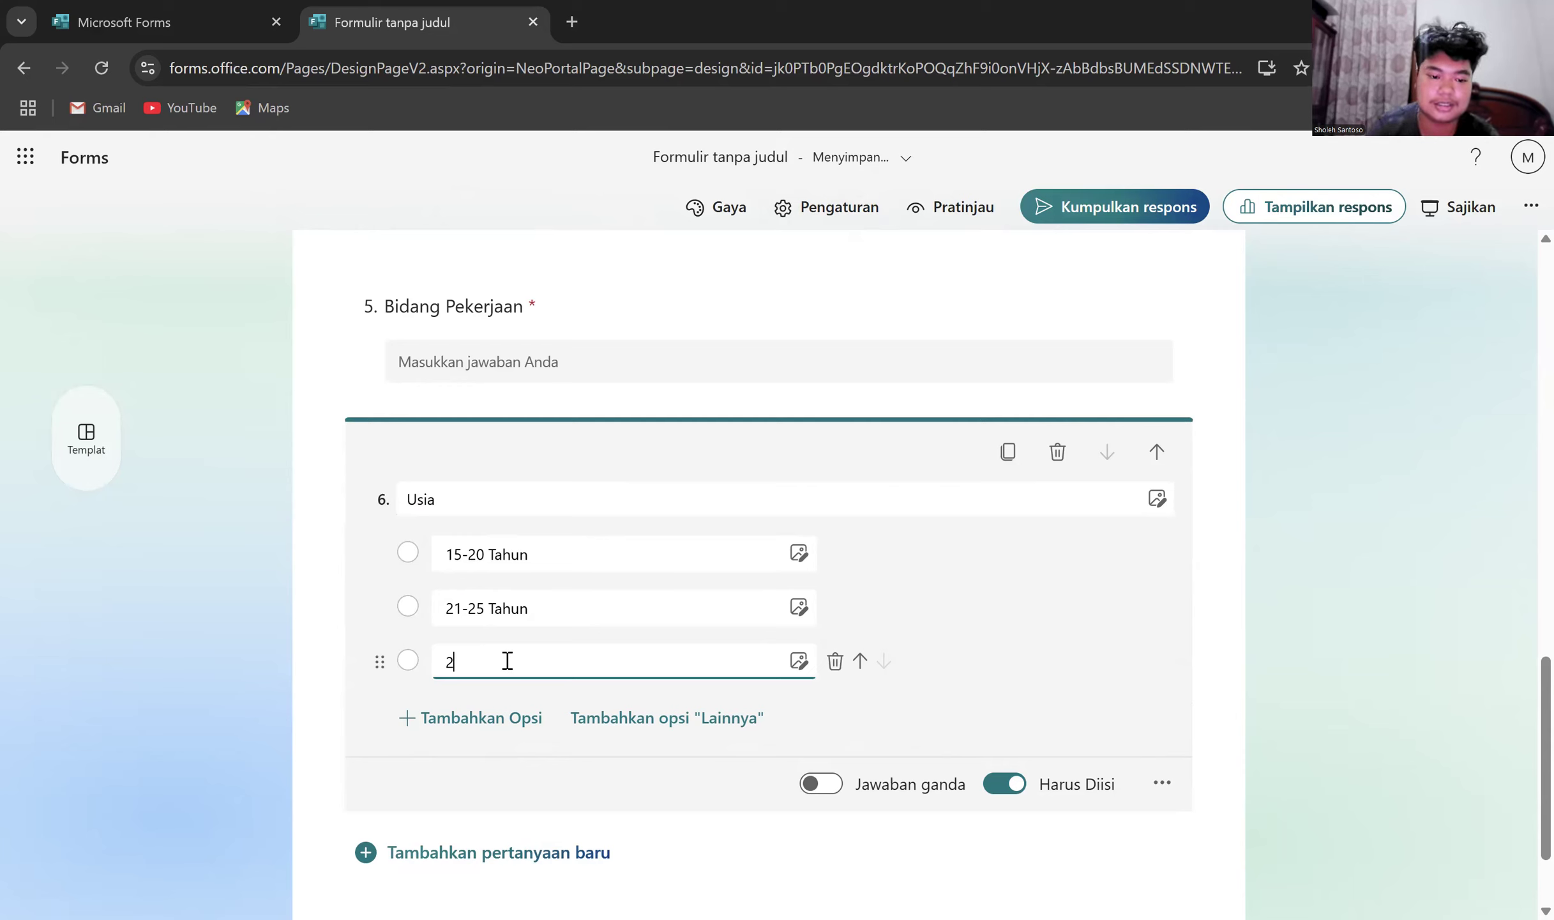
text(6)
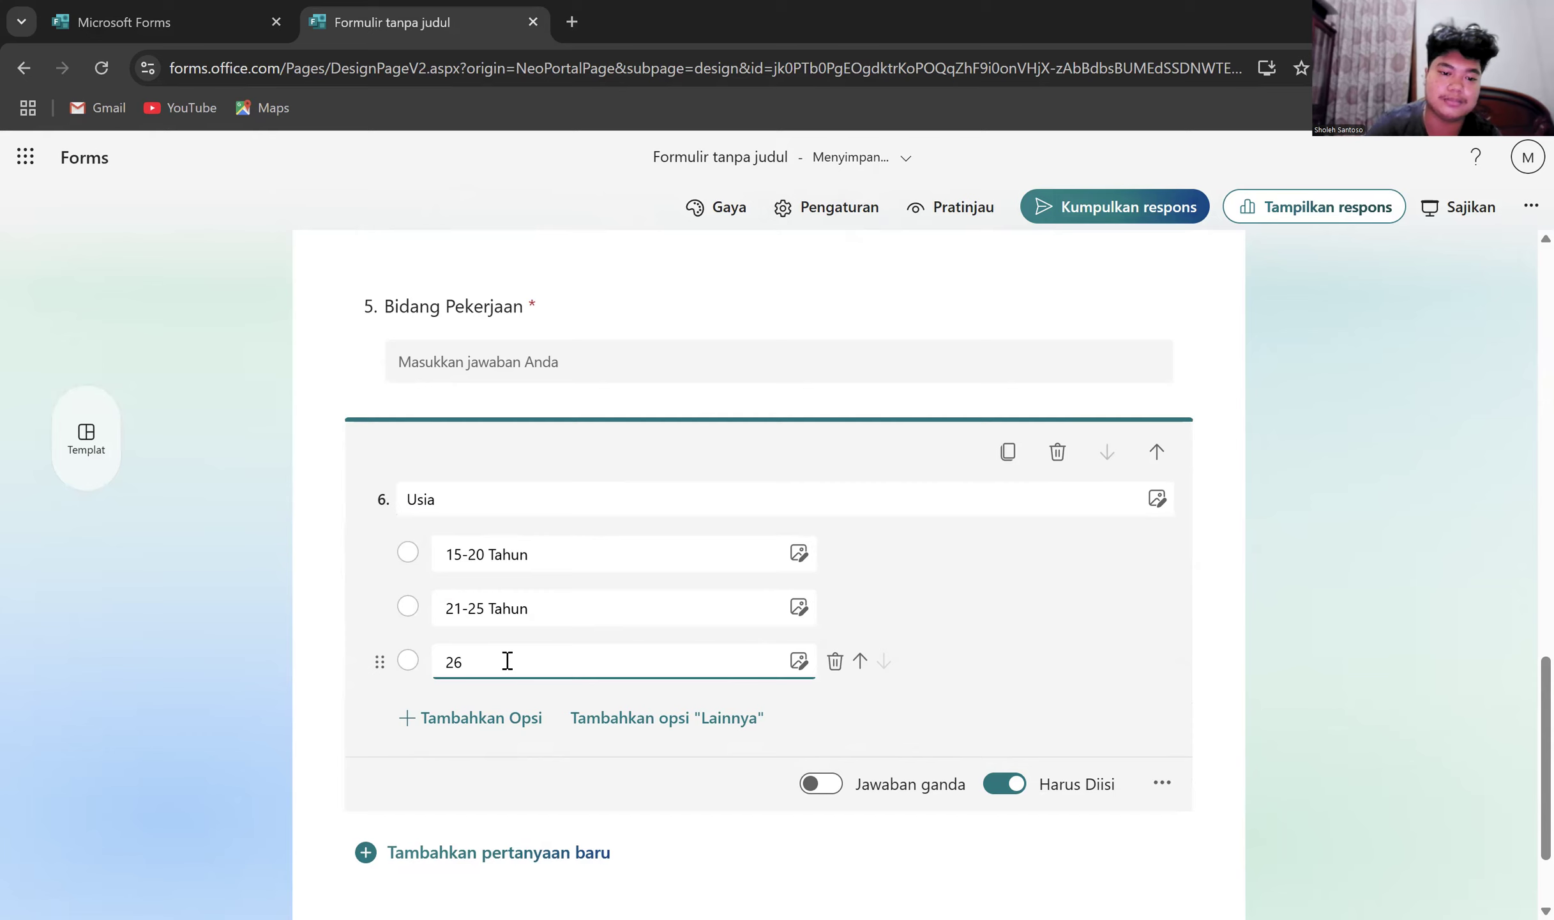
text(-30 )
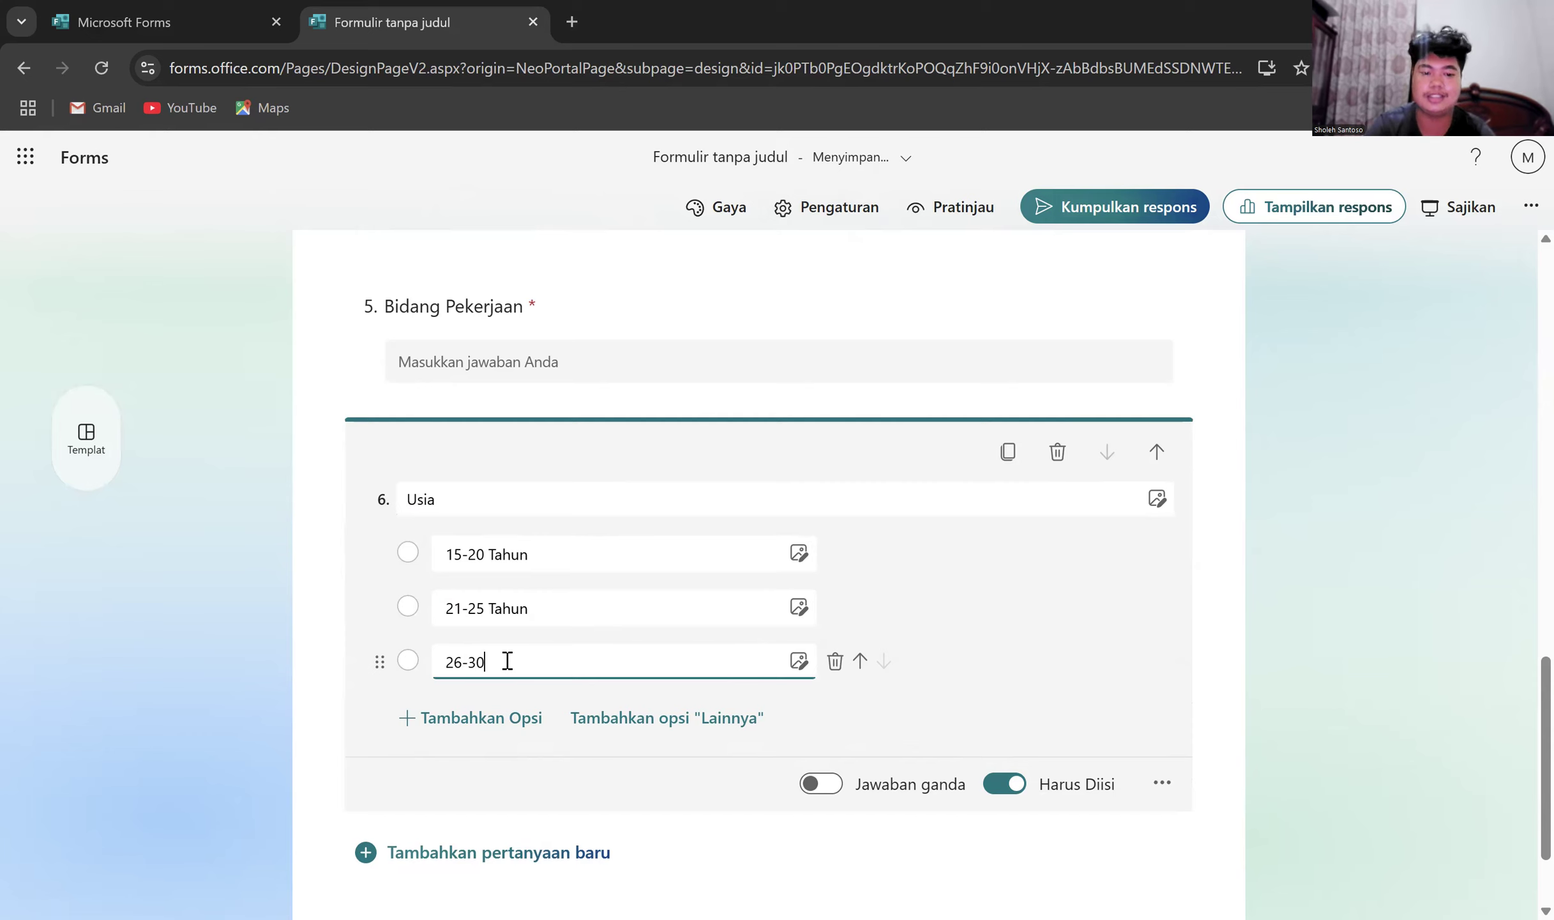
text(Tahun)
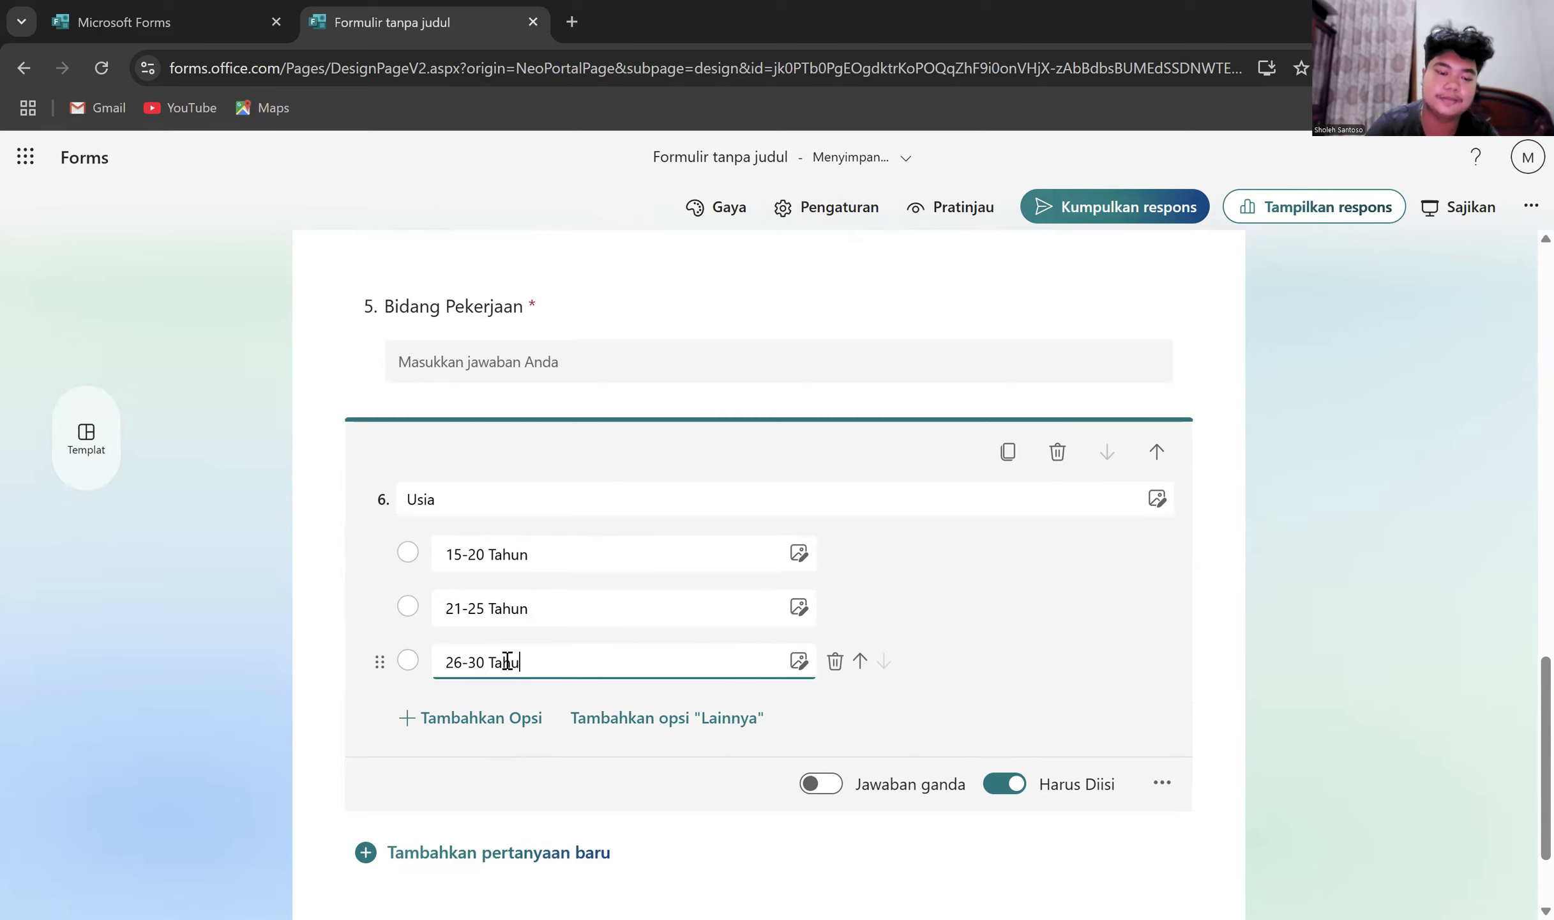
click(480, 721)
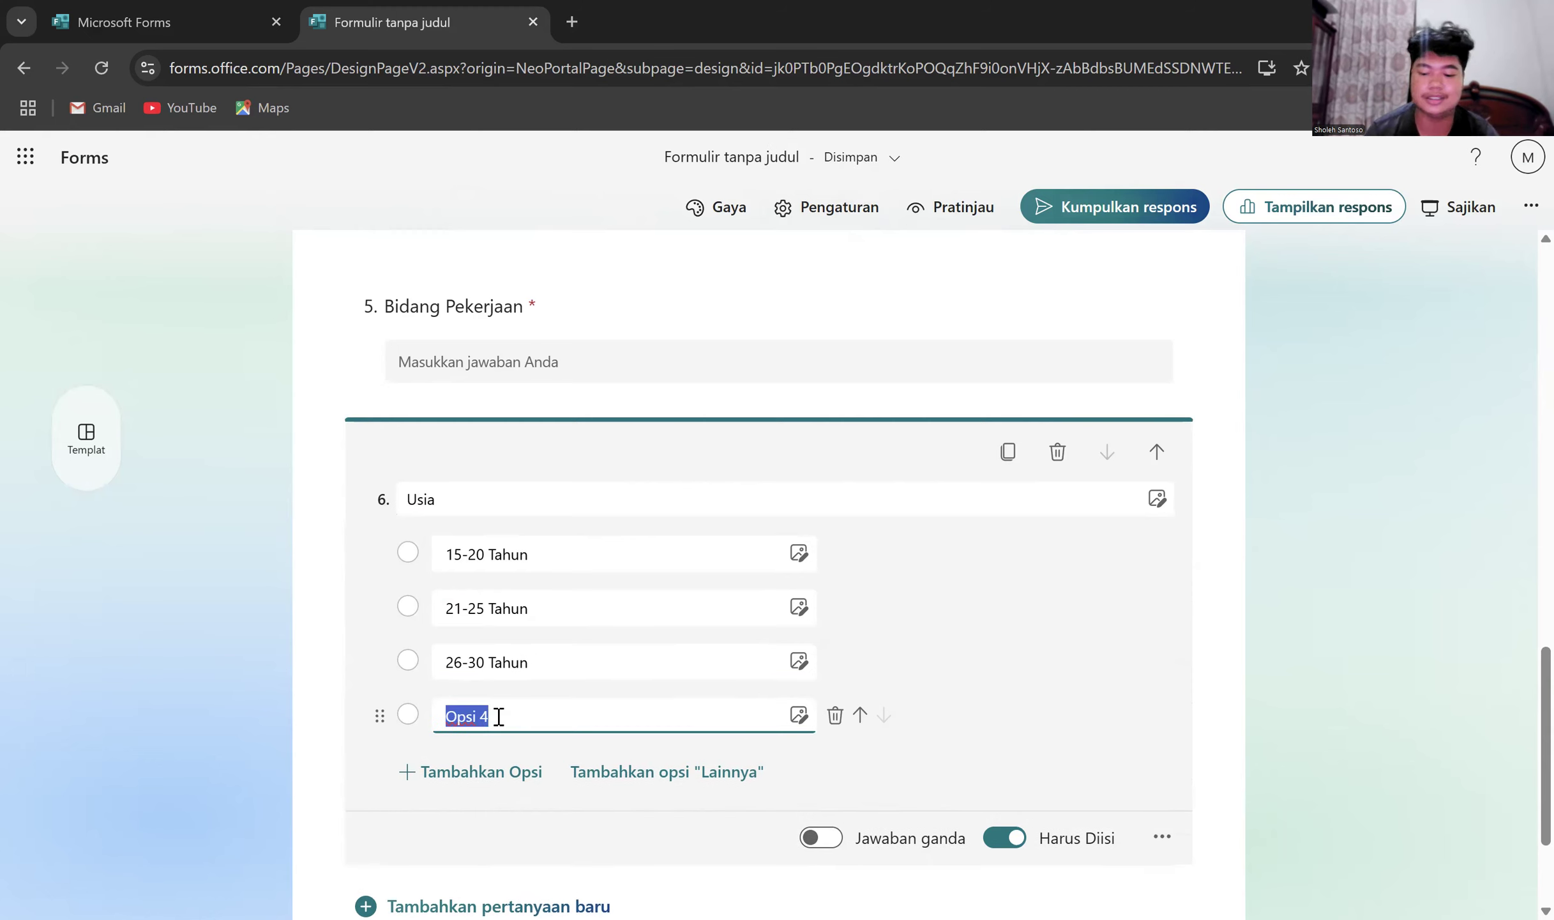
text(>)
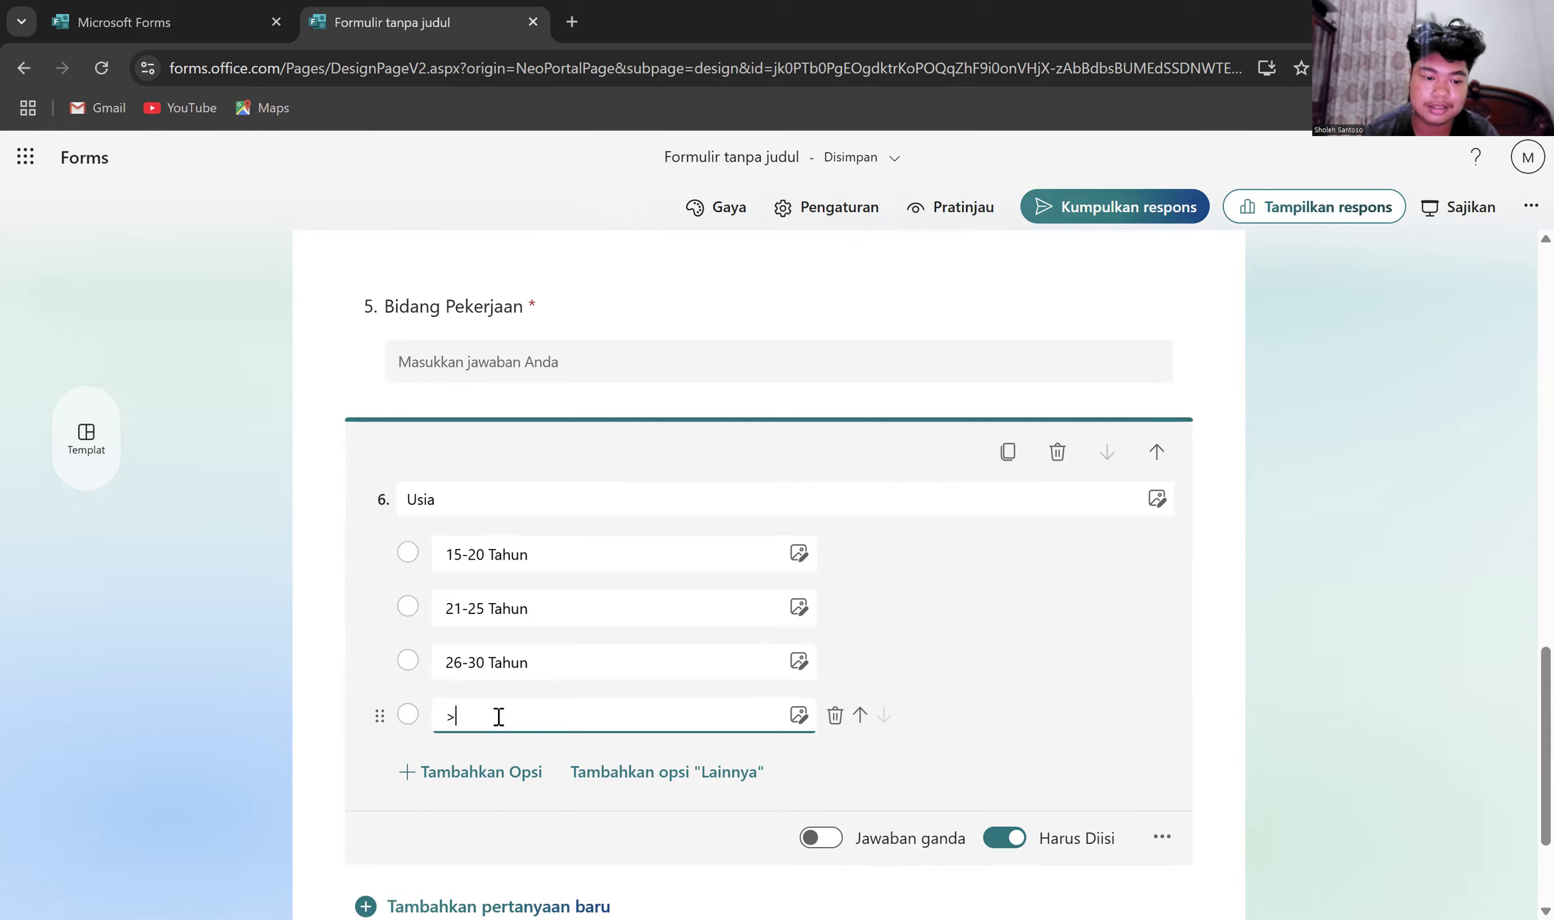
text(30 Tahun)
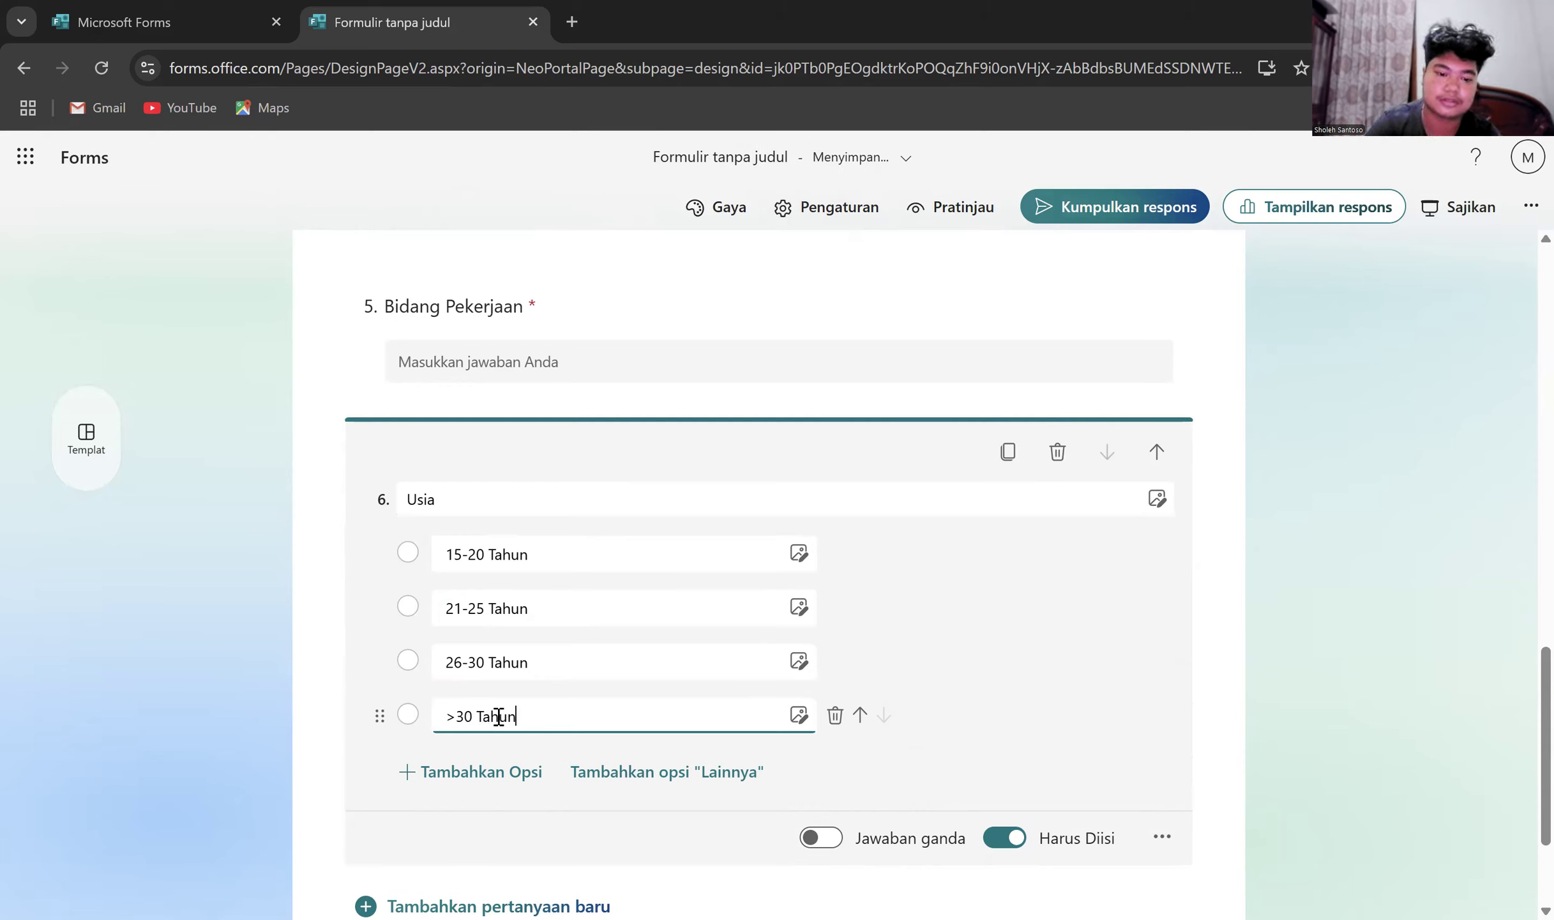
- Add a choice question titled "Jenis Kelamin" below the "Usia" question
scroll(498, 717, down, 2)
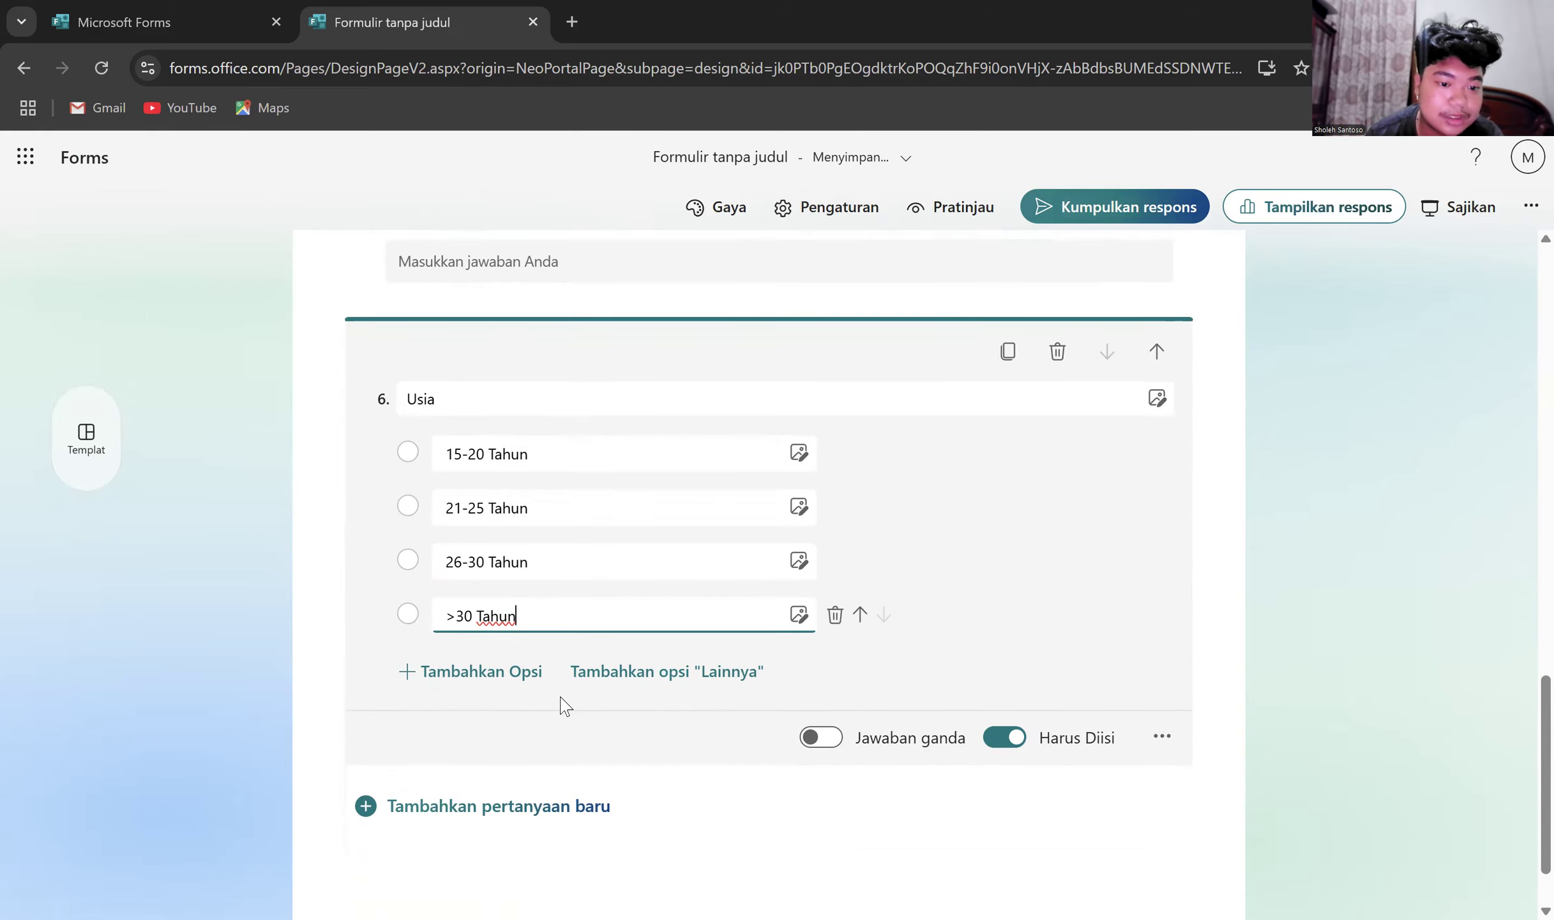
scroll(565, 706, down, 1)
scroll(563, 705, down, 1)
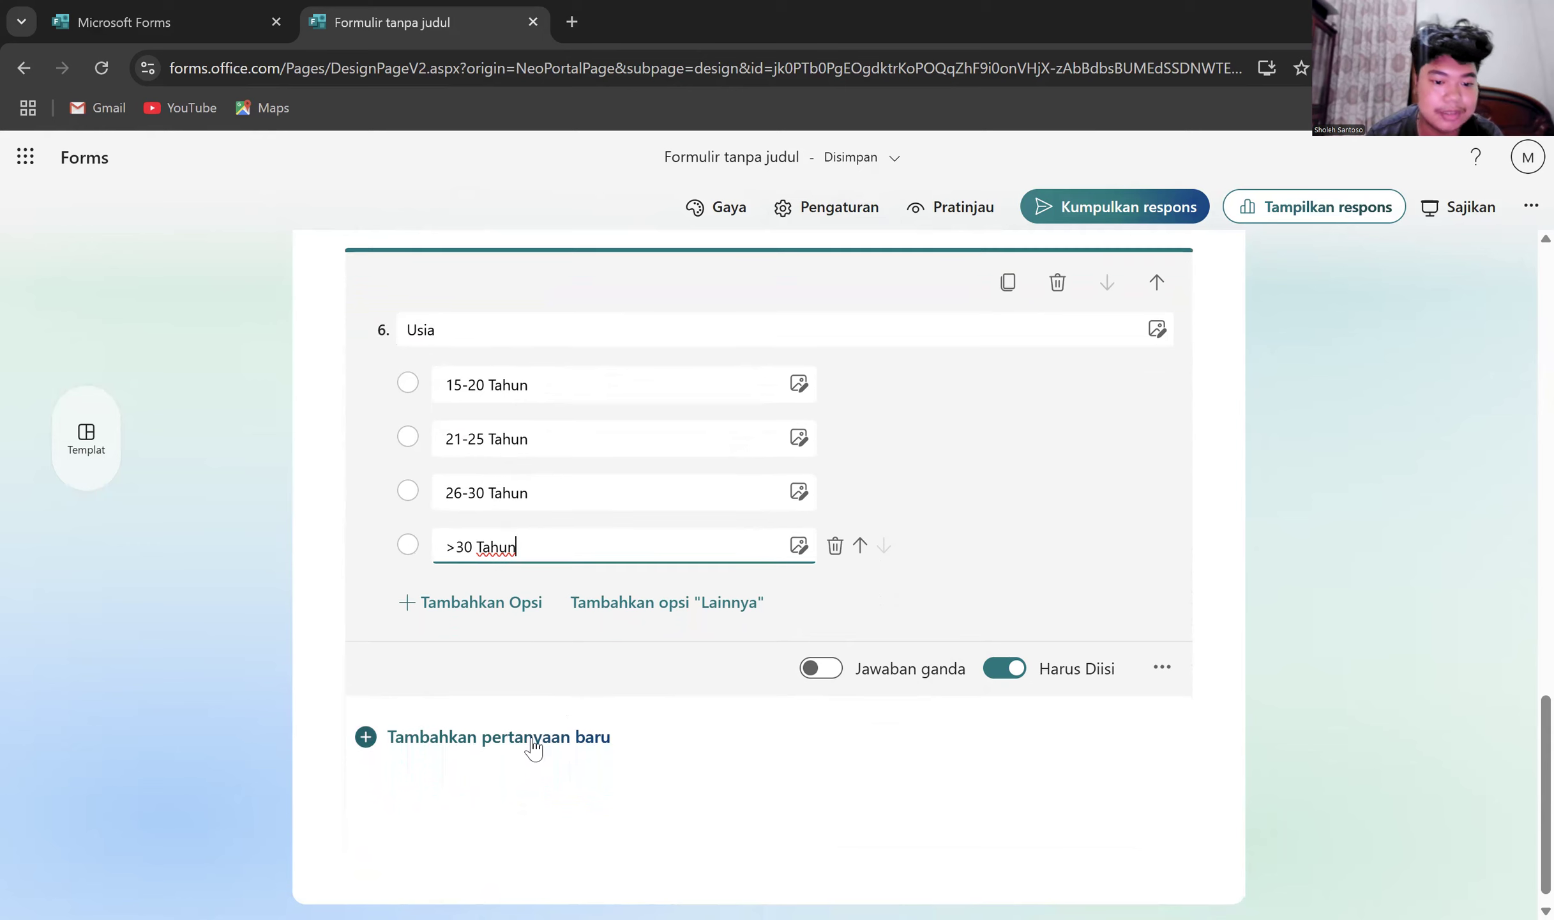
click(530, 741)
click(521, 709)
text(Jen)
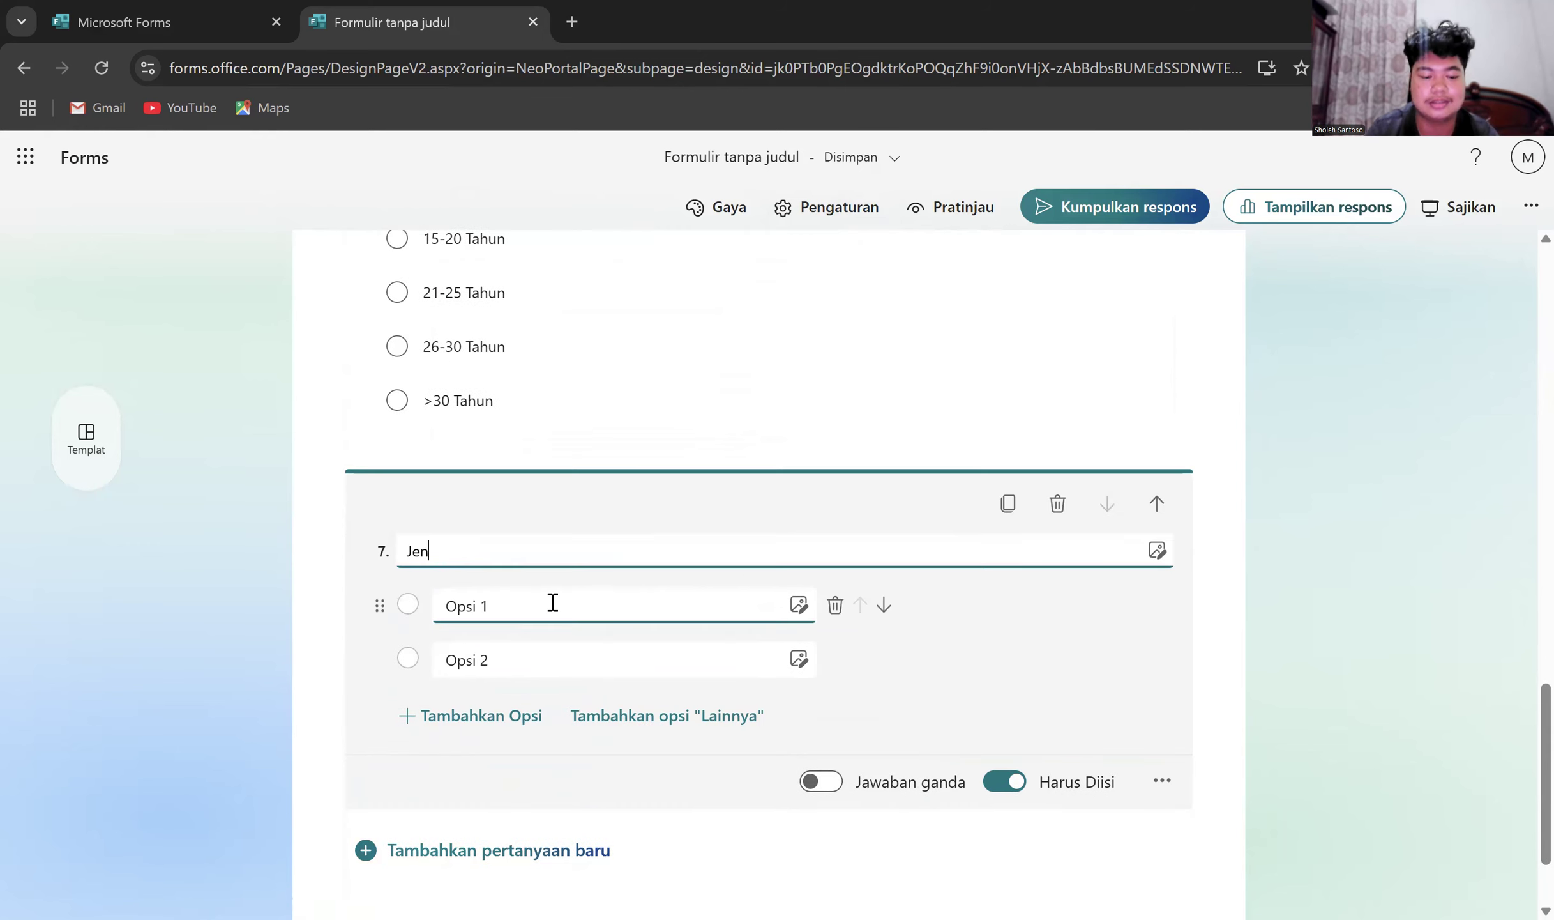
text(is Kelamin)
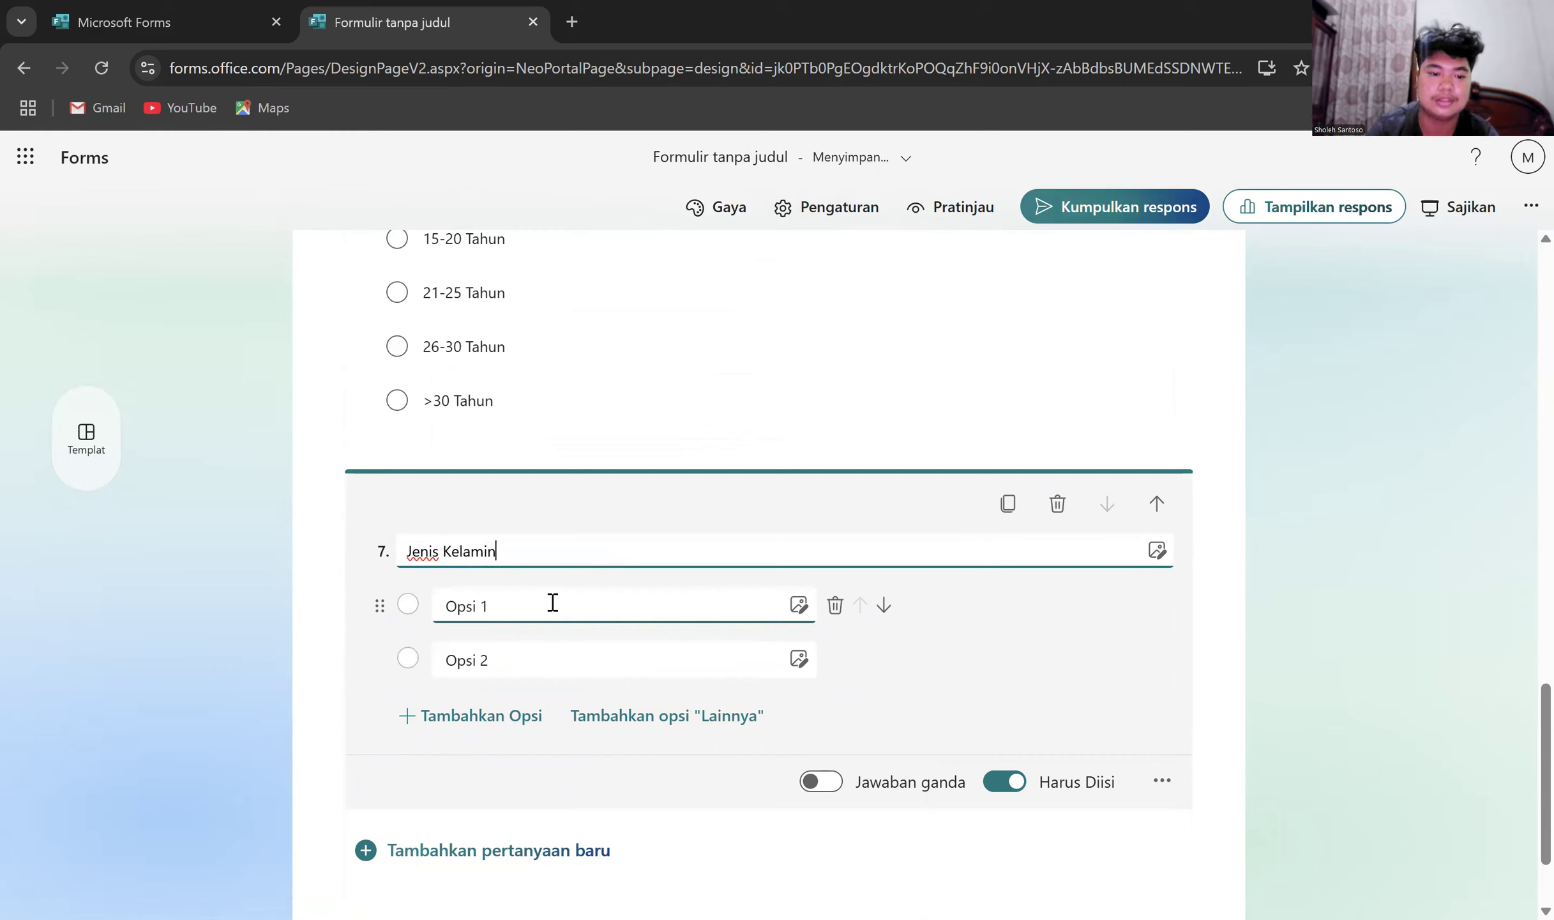
- Name the two options of the "Jenis Kelamin" question "Laki-Laki" and "Perempuan"
click(547, 602)
text(Laki)
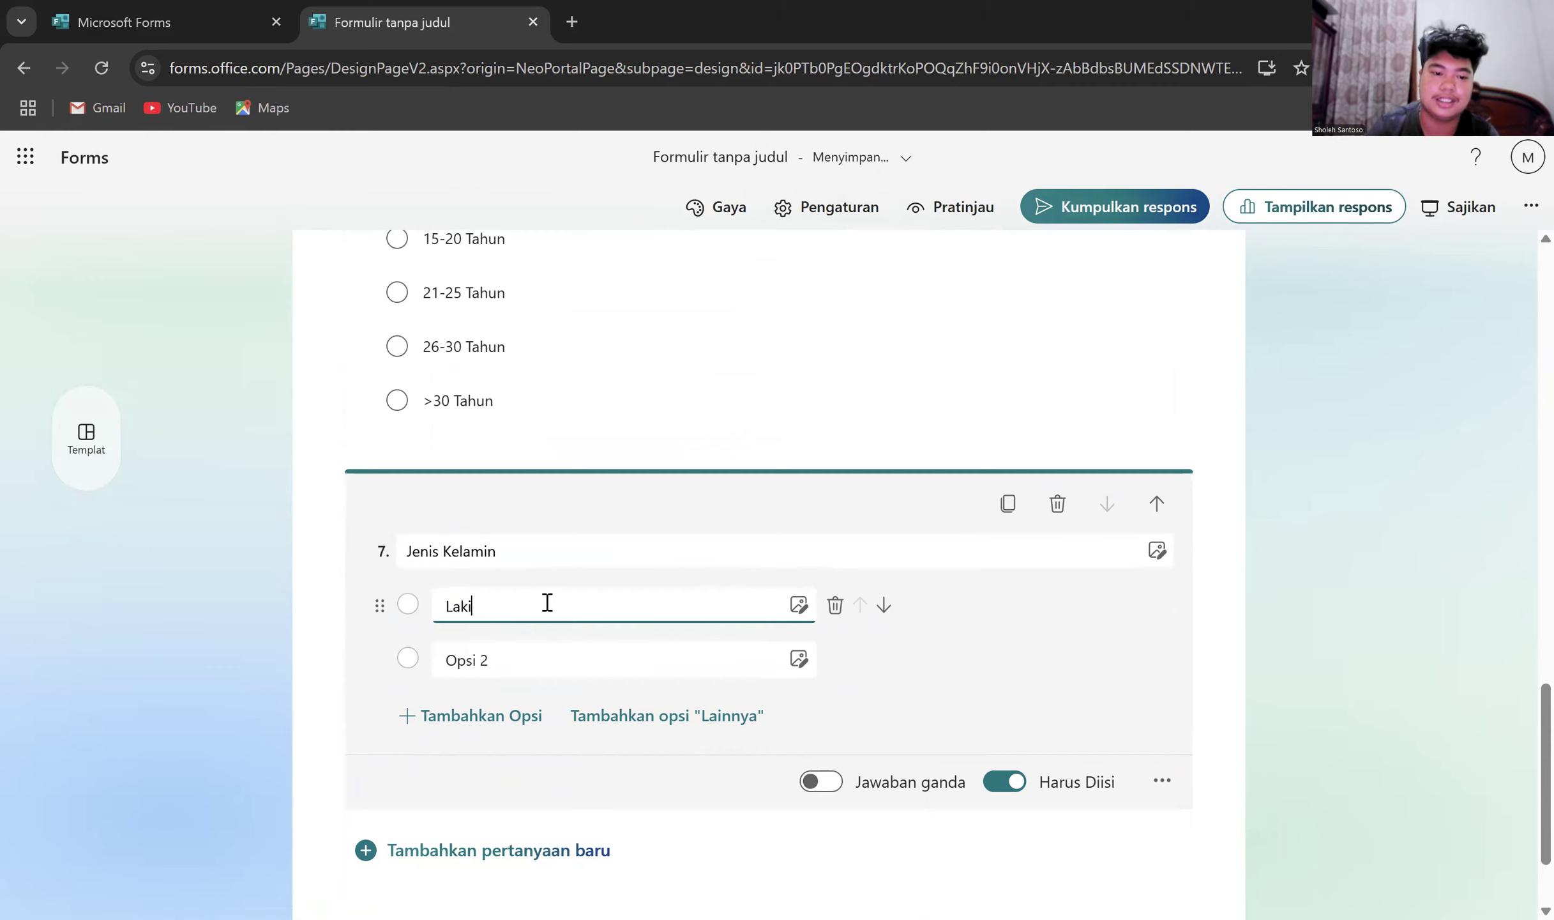
text(-Lak)
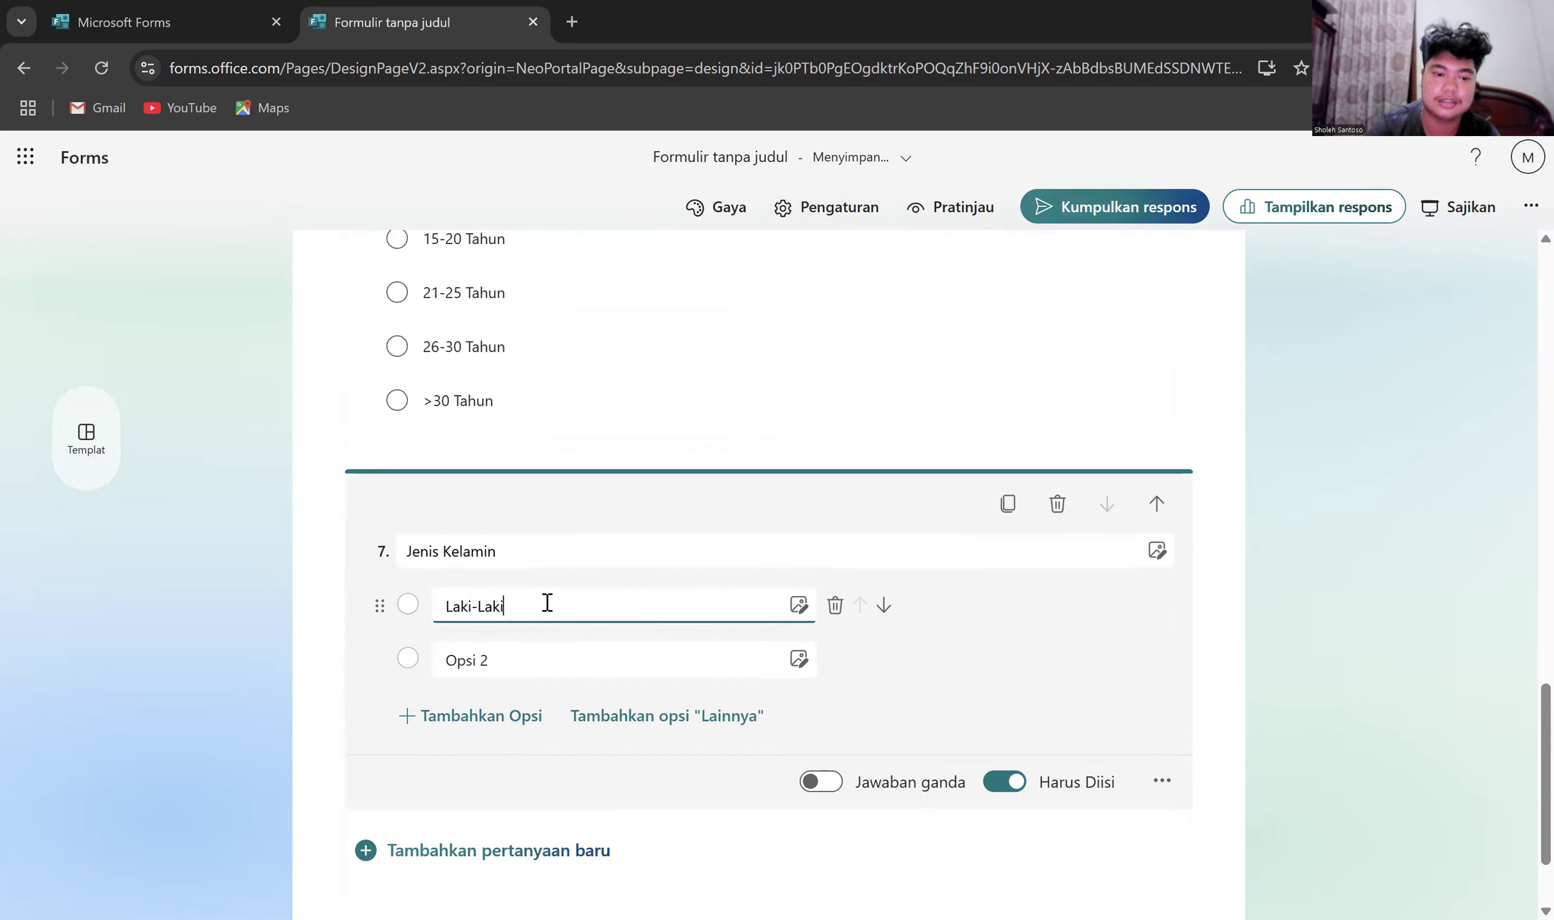
text(i)
click(527, 659)
key(BackSpace)
text(Perempuan)
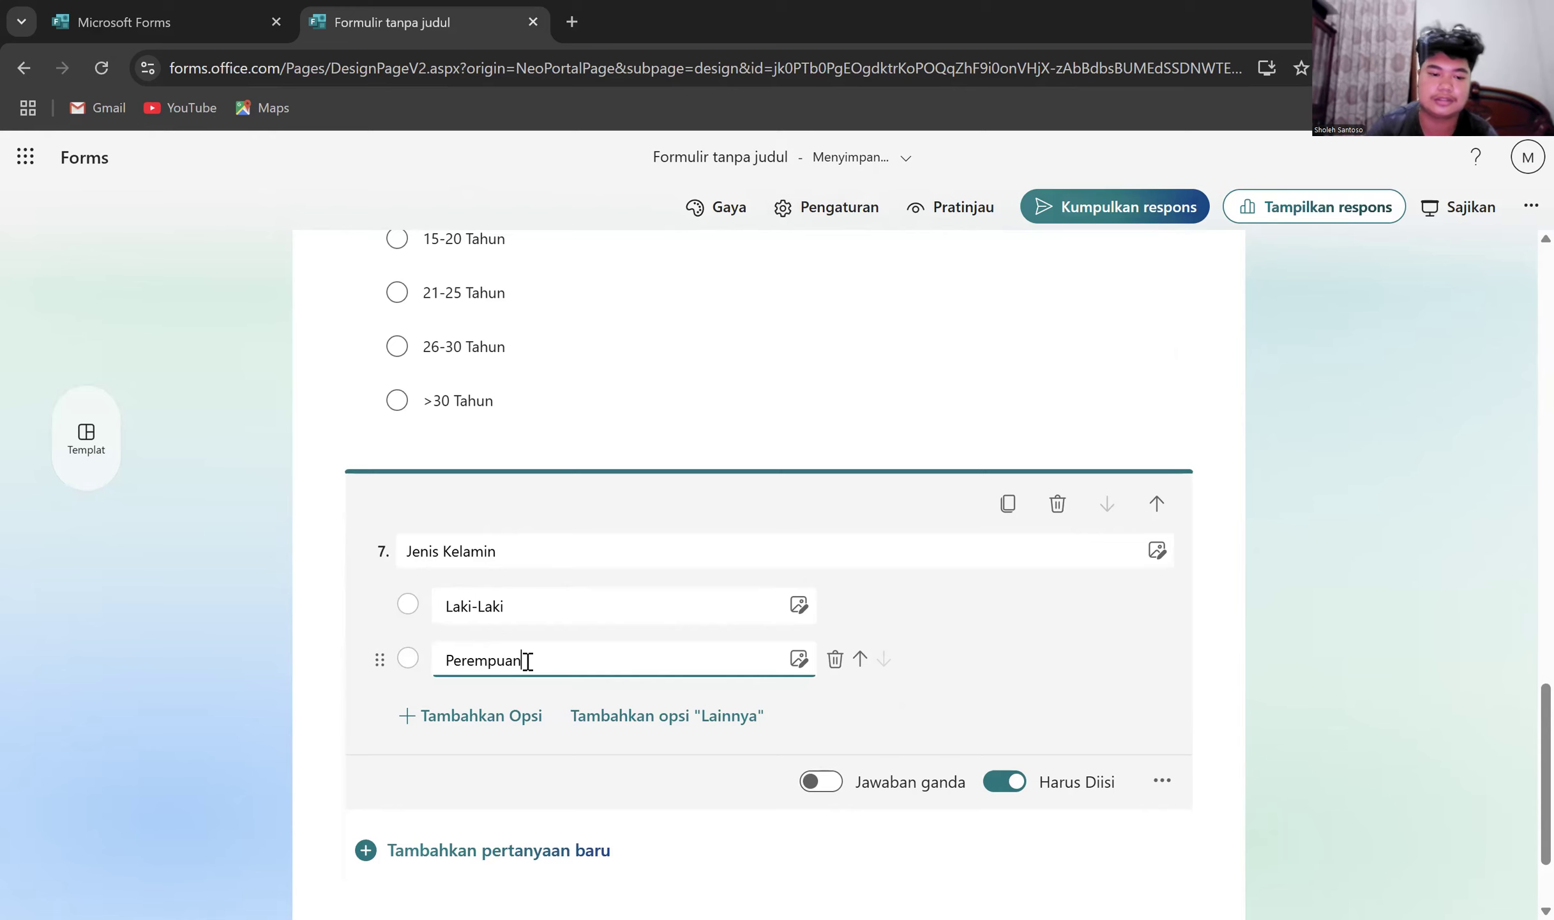
- Add two text questions titled "Hobi" and "Bidang Keahlian" below the "Jenis Kelamin" question
scroll(523, 666, down, 1)
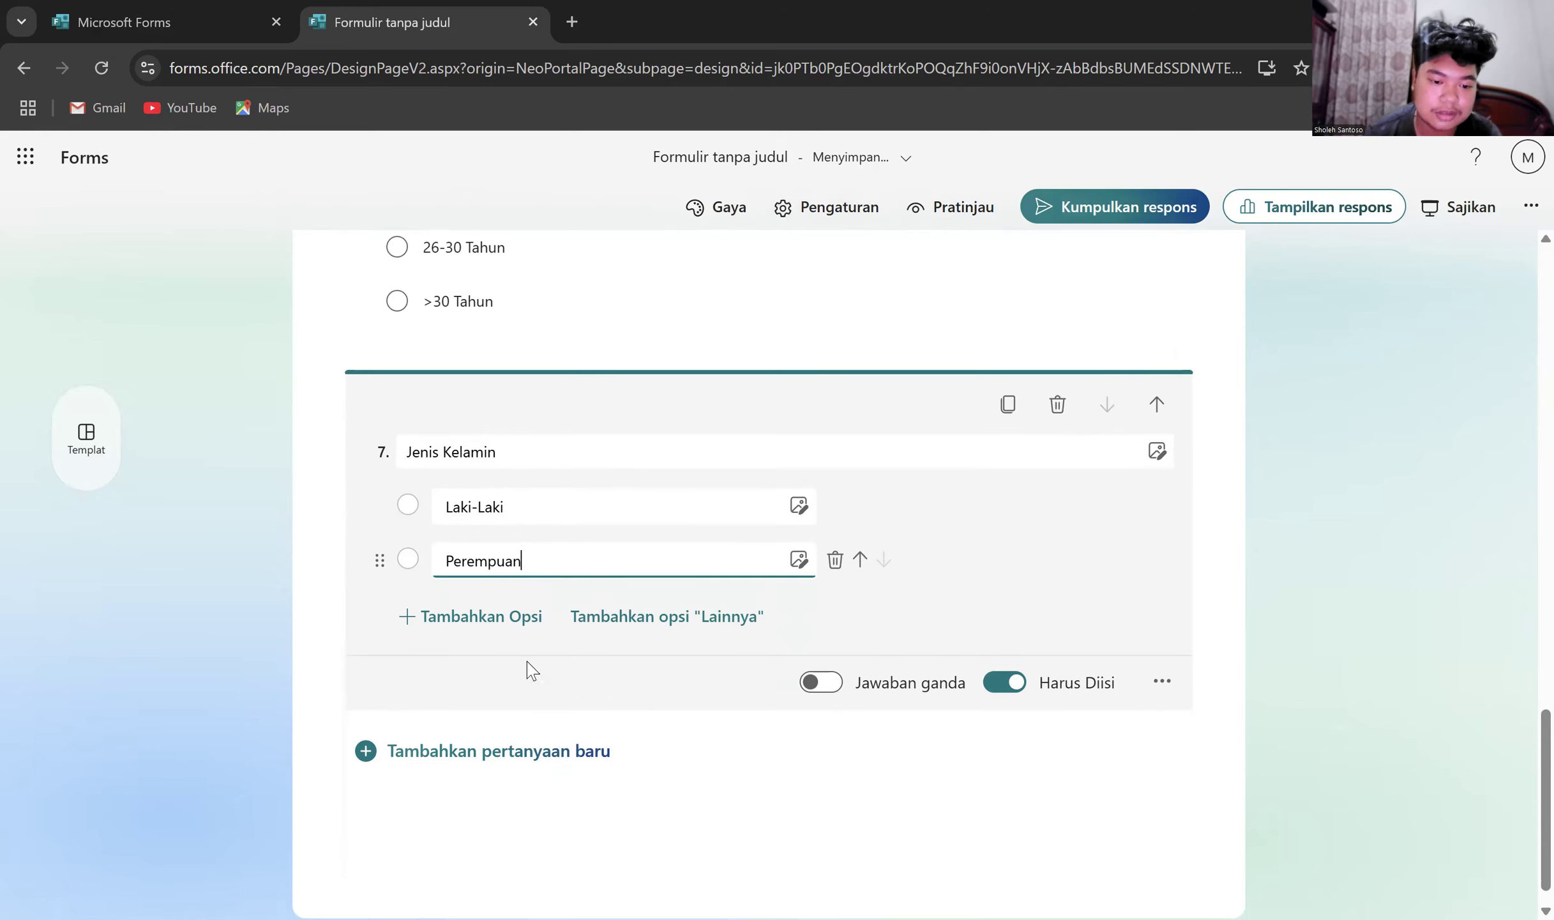
click(498, 759)
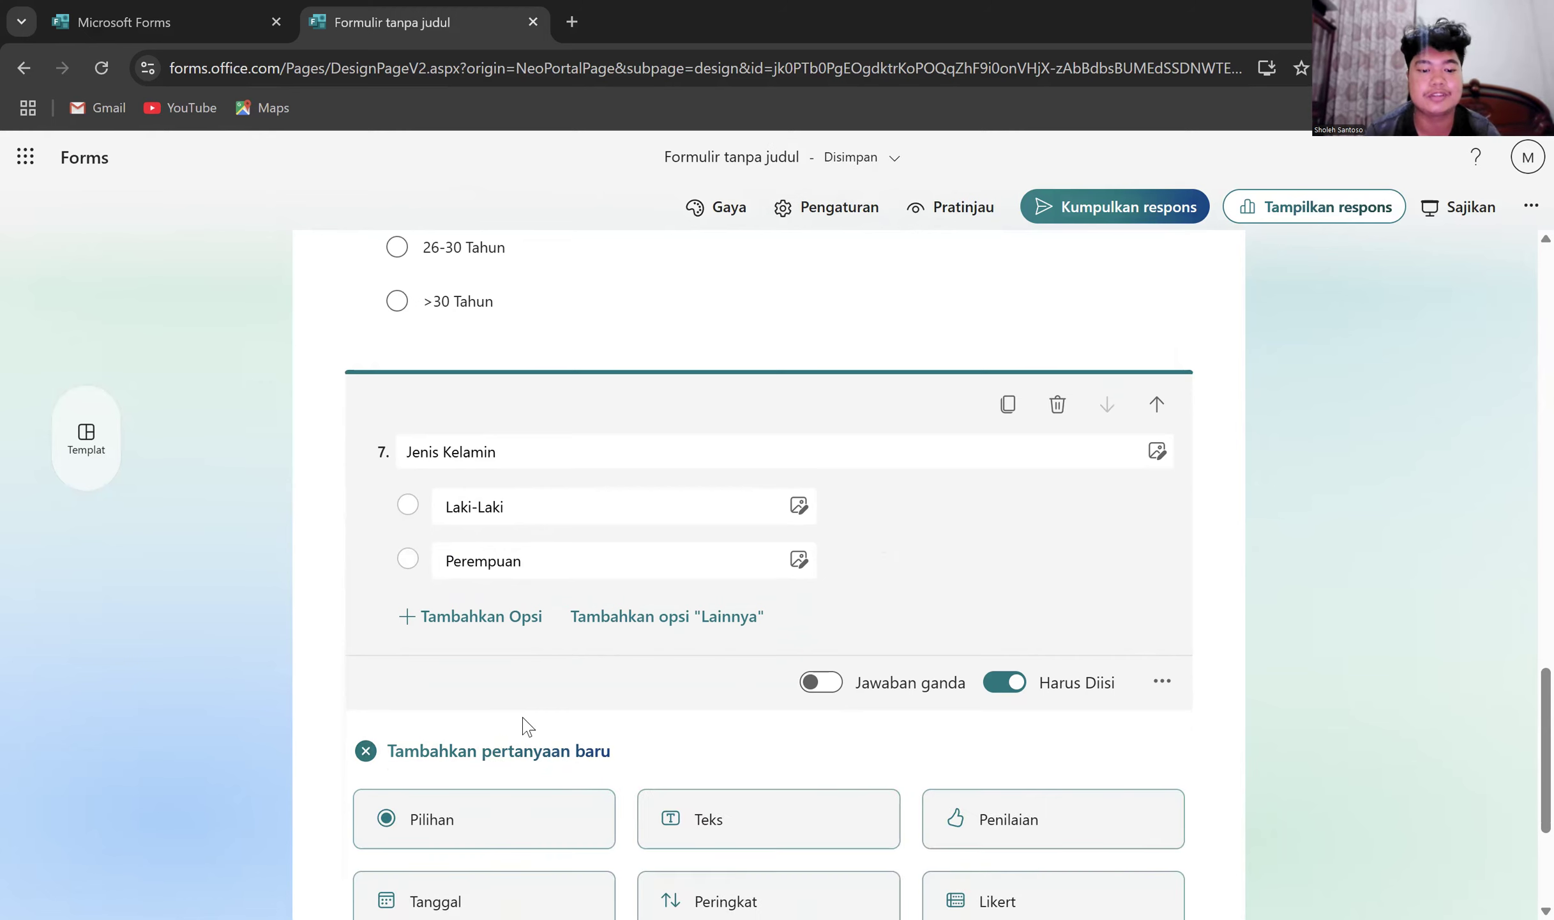
click(655, 664)
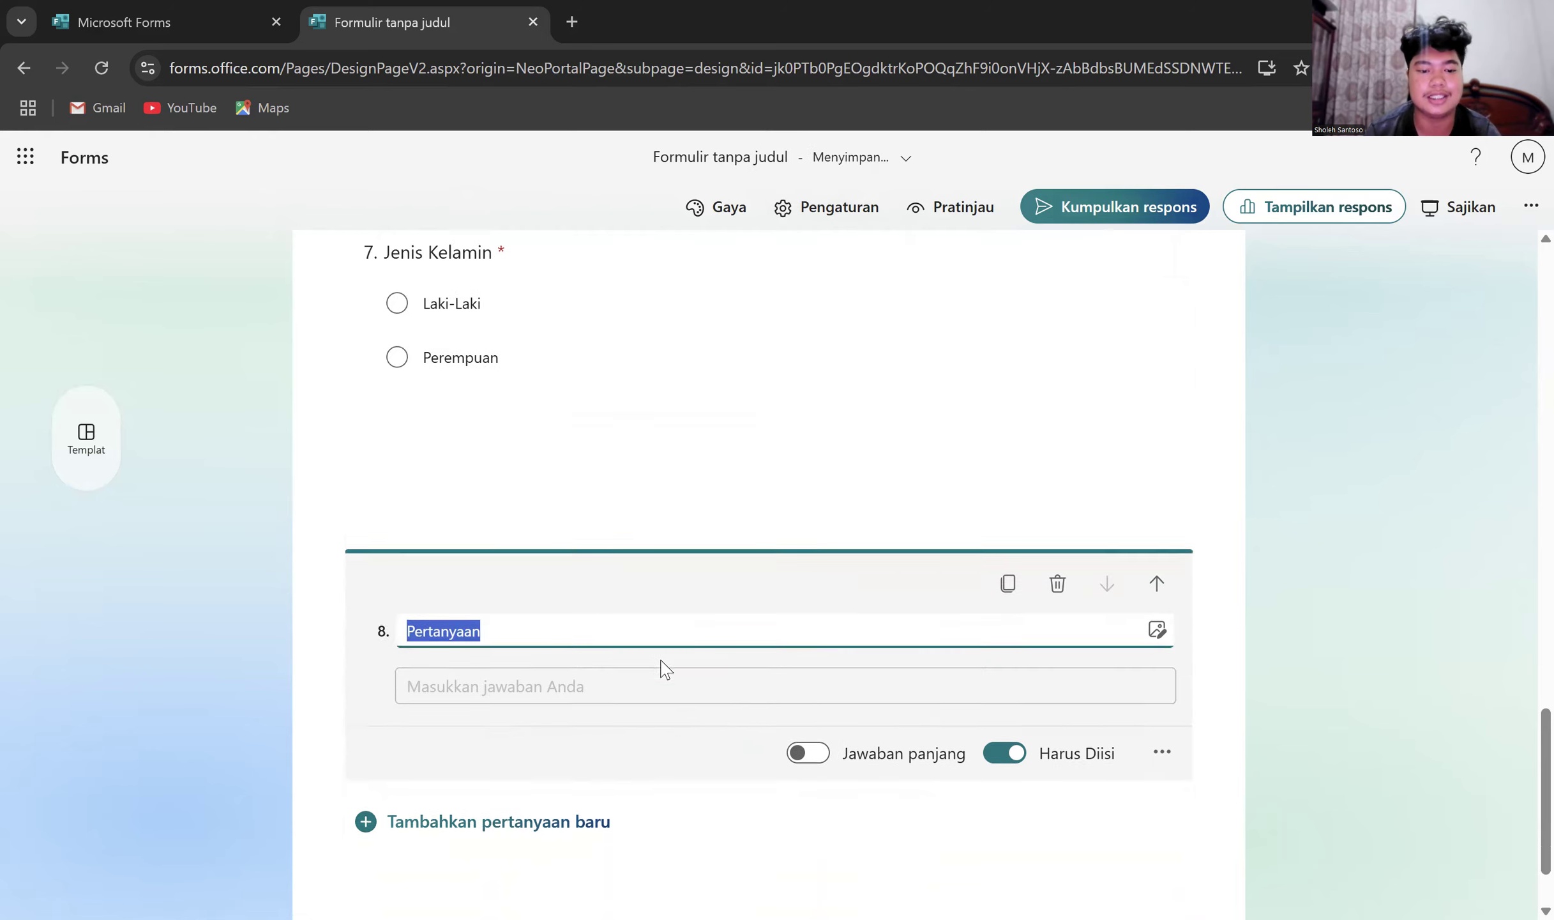
text(Hobi)
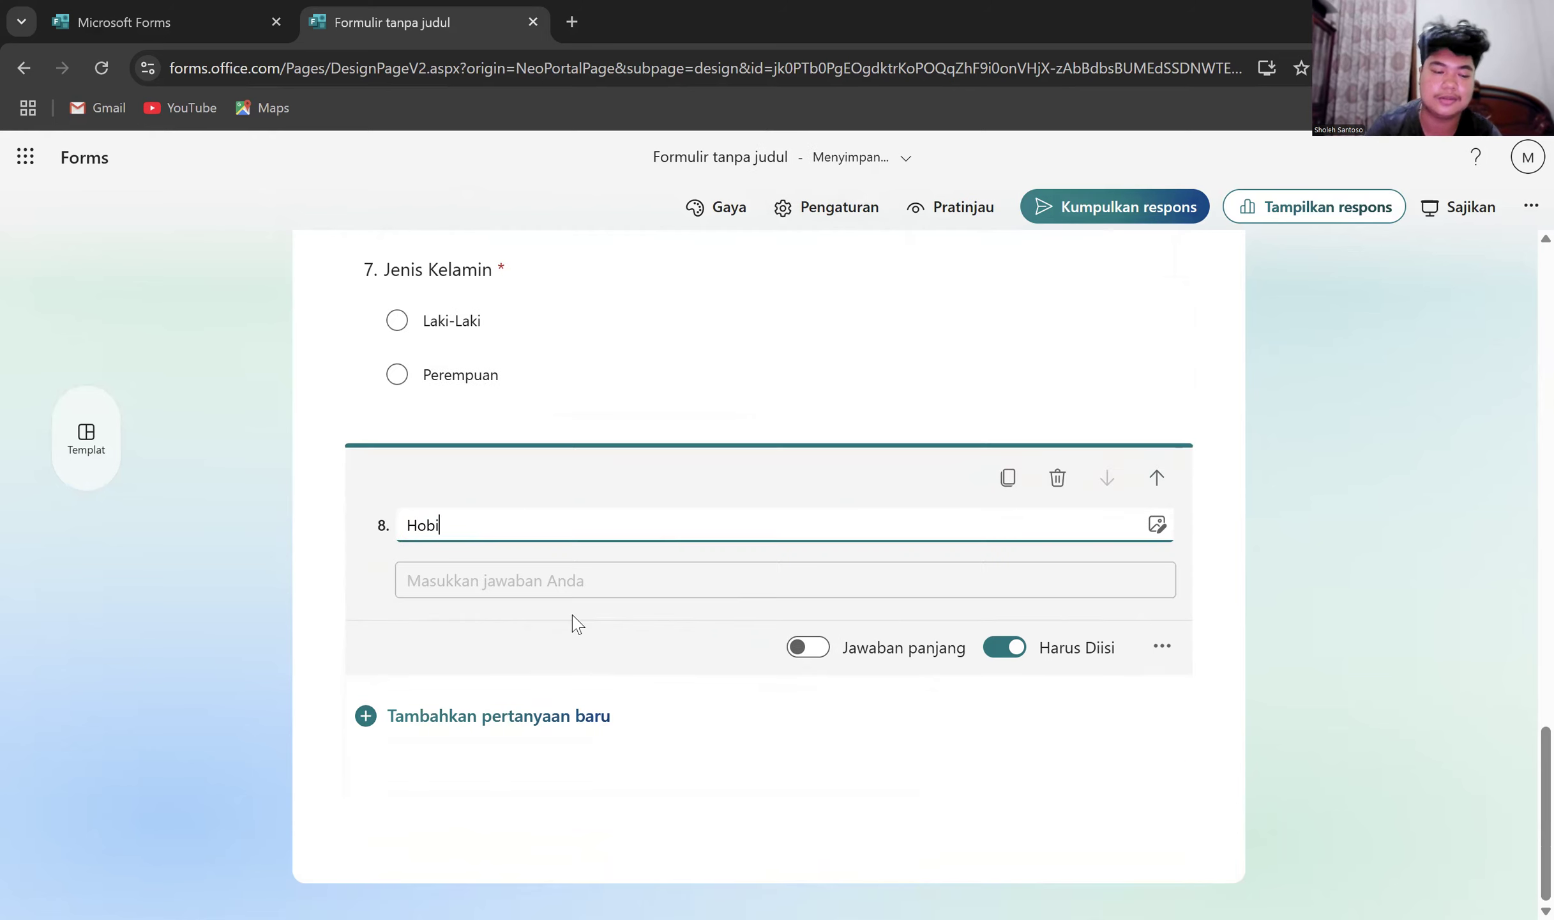
click(497, 717)
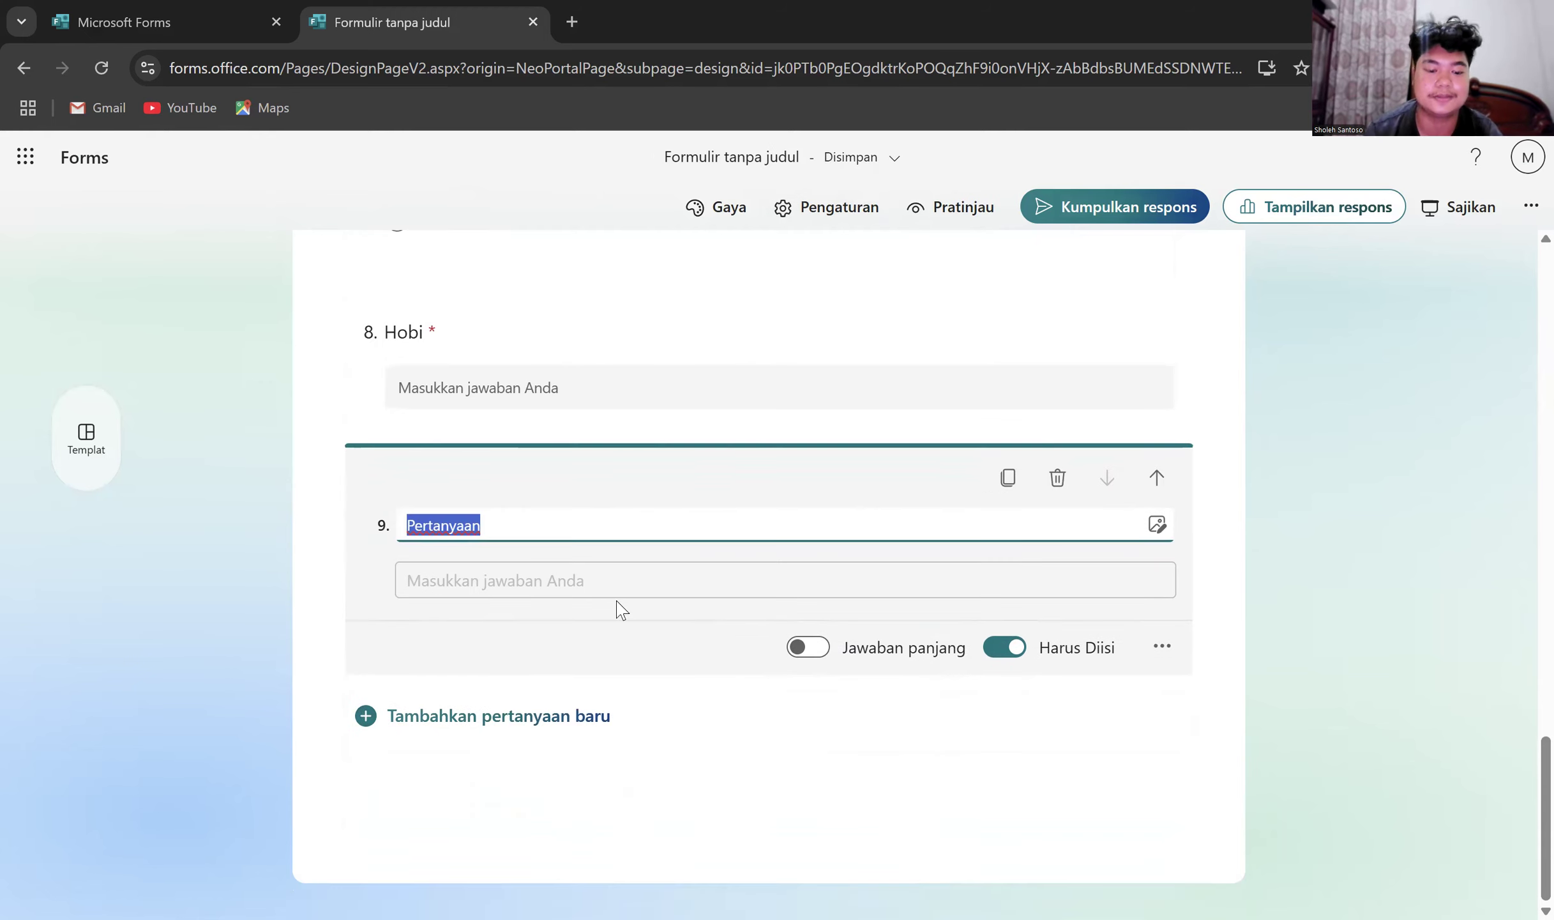
text(Bidang Keahlian)
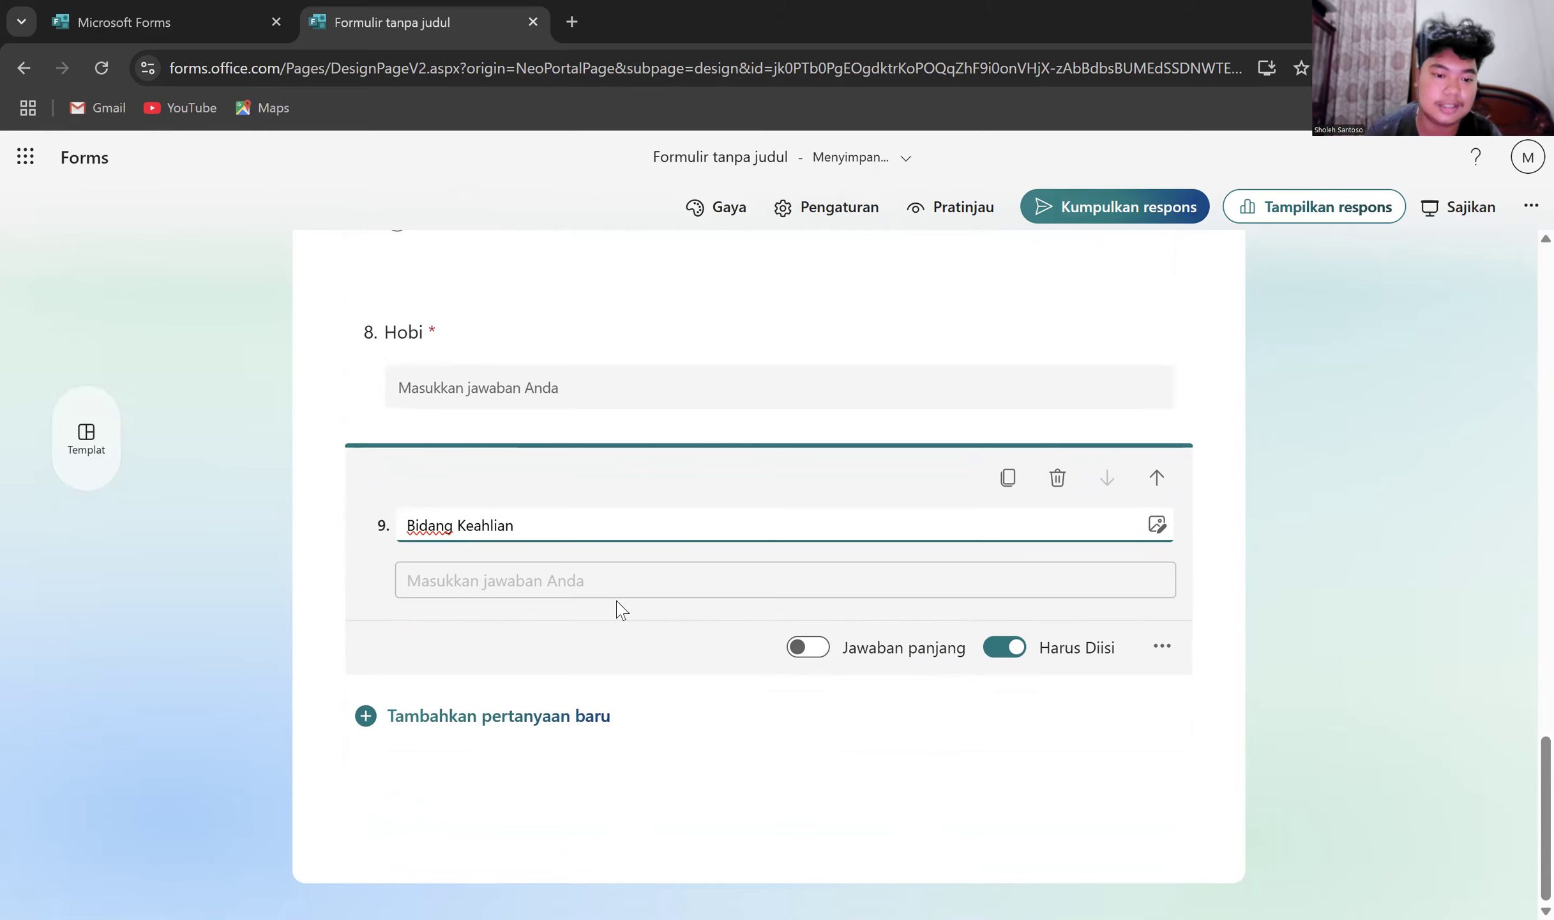
- Add a choice question titled "Lama Bekerja" below the "Bidang Keahlian" question
click(501, 721)
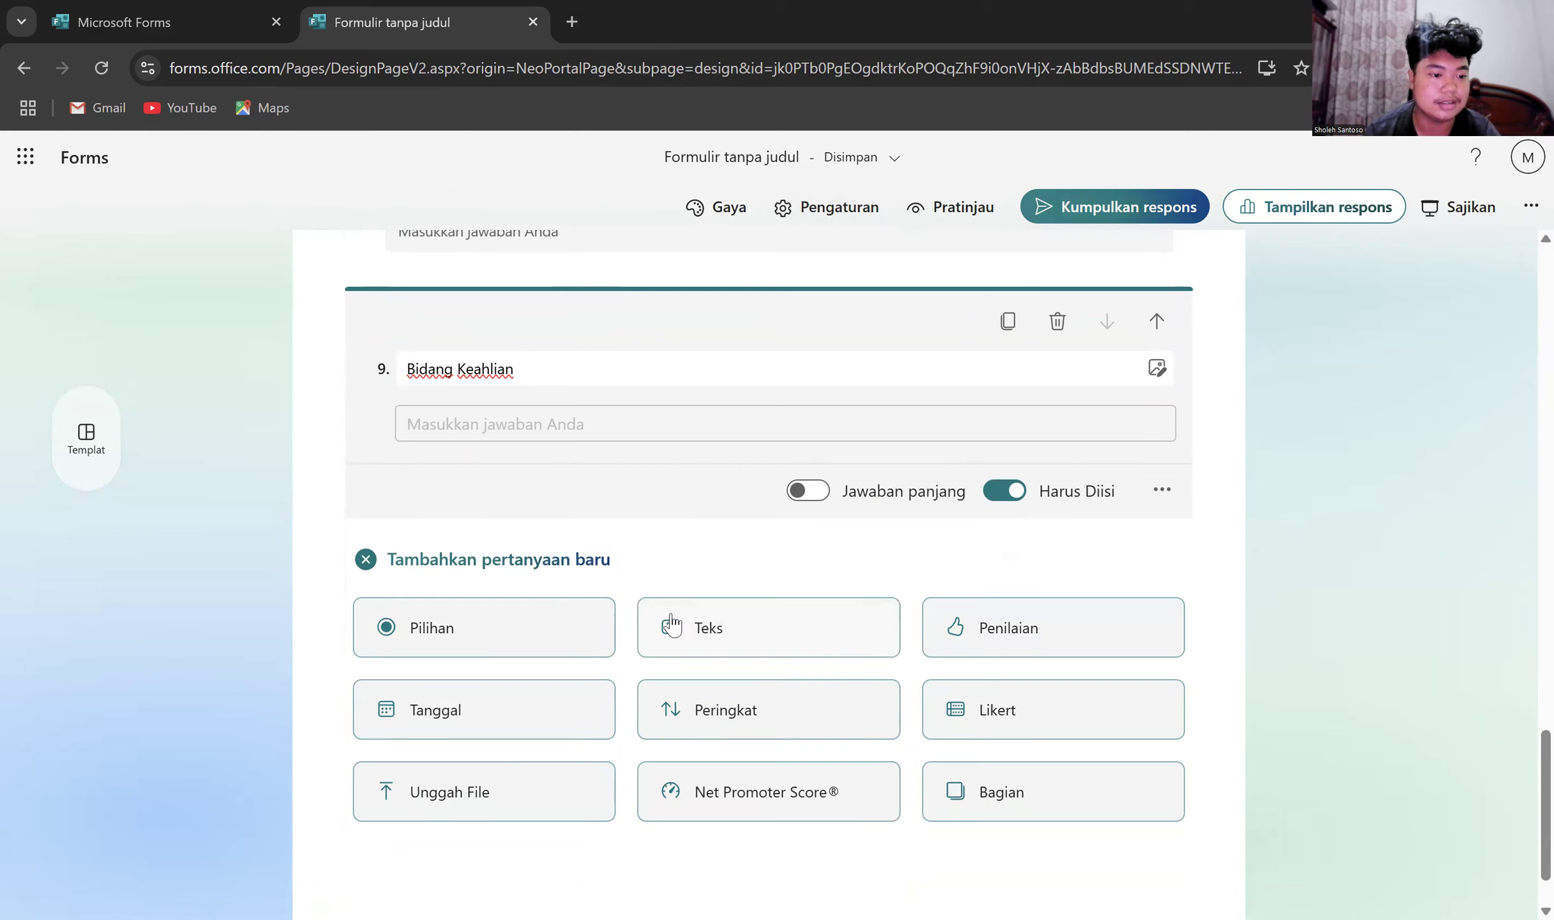
click(566, 645)
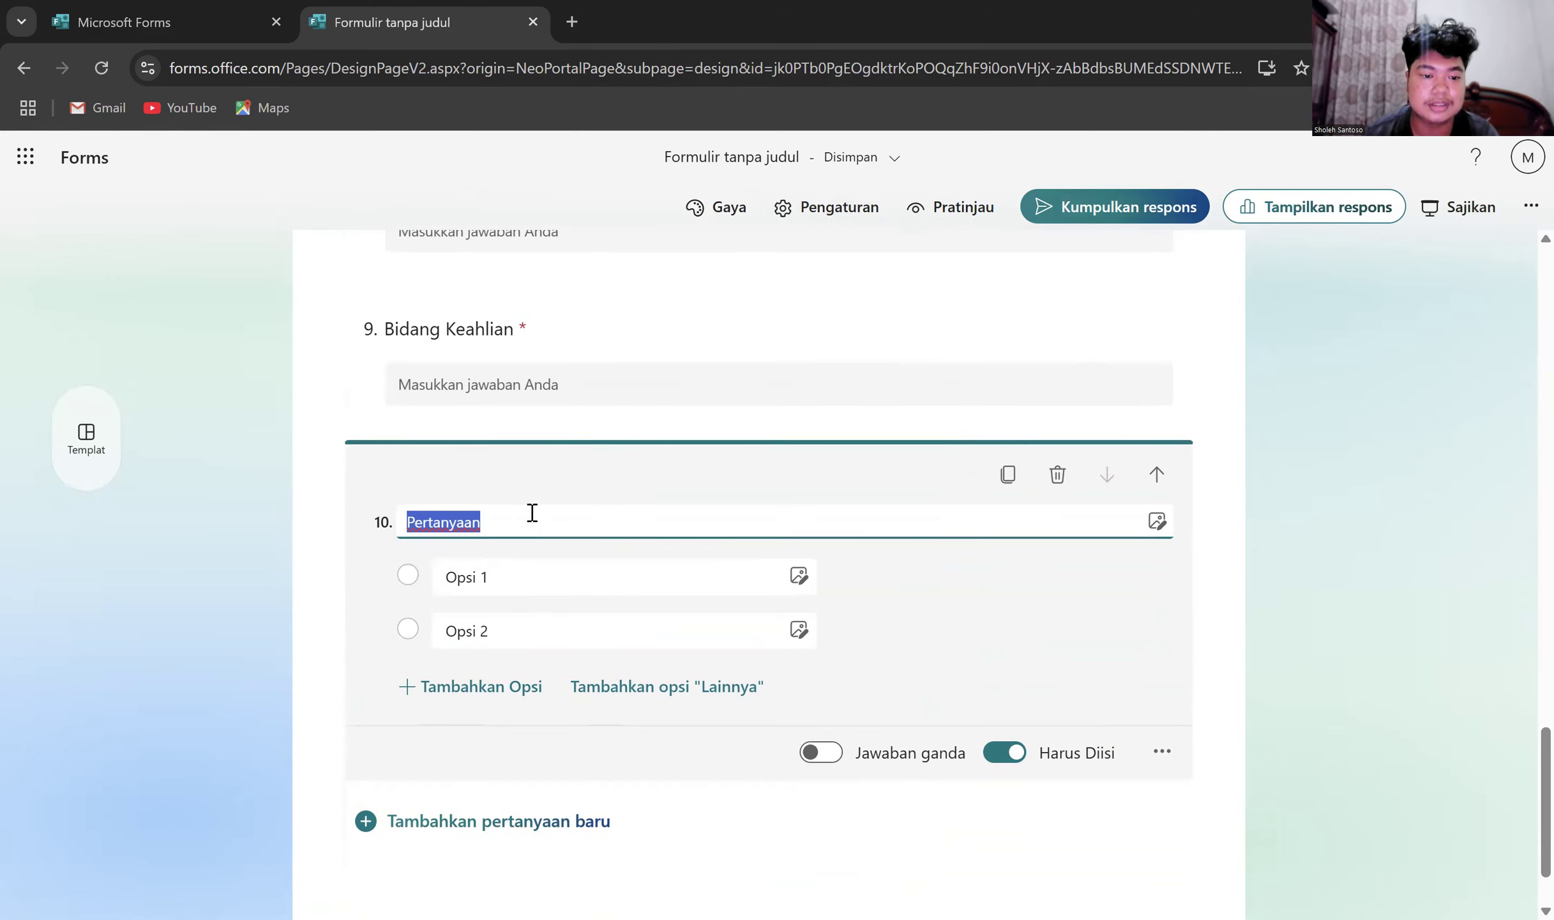
text(Lama)
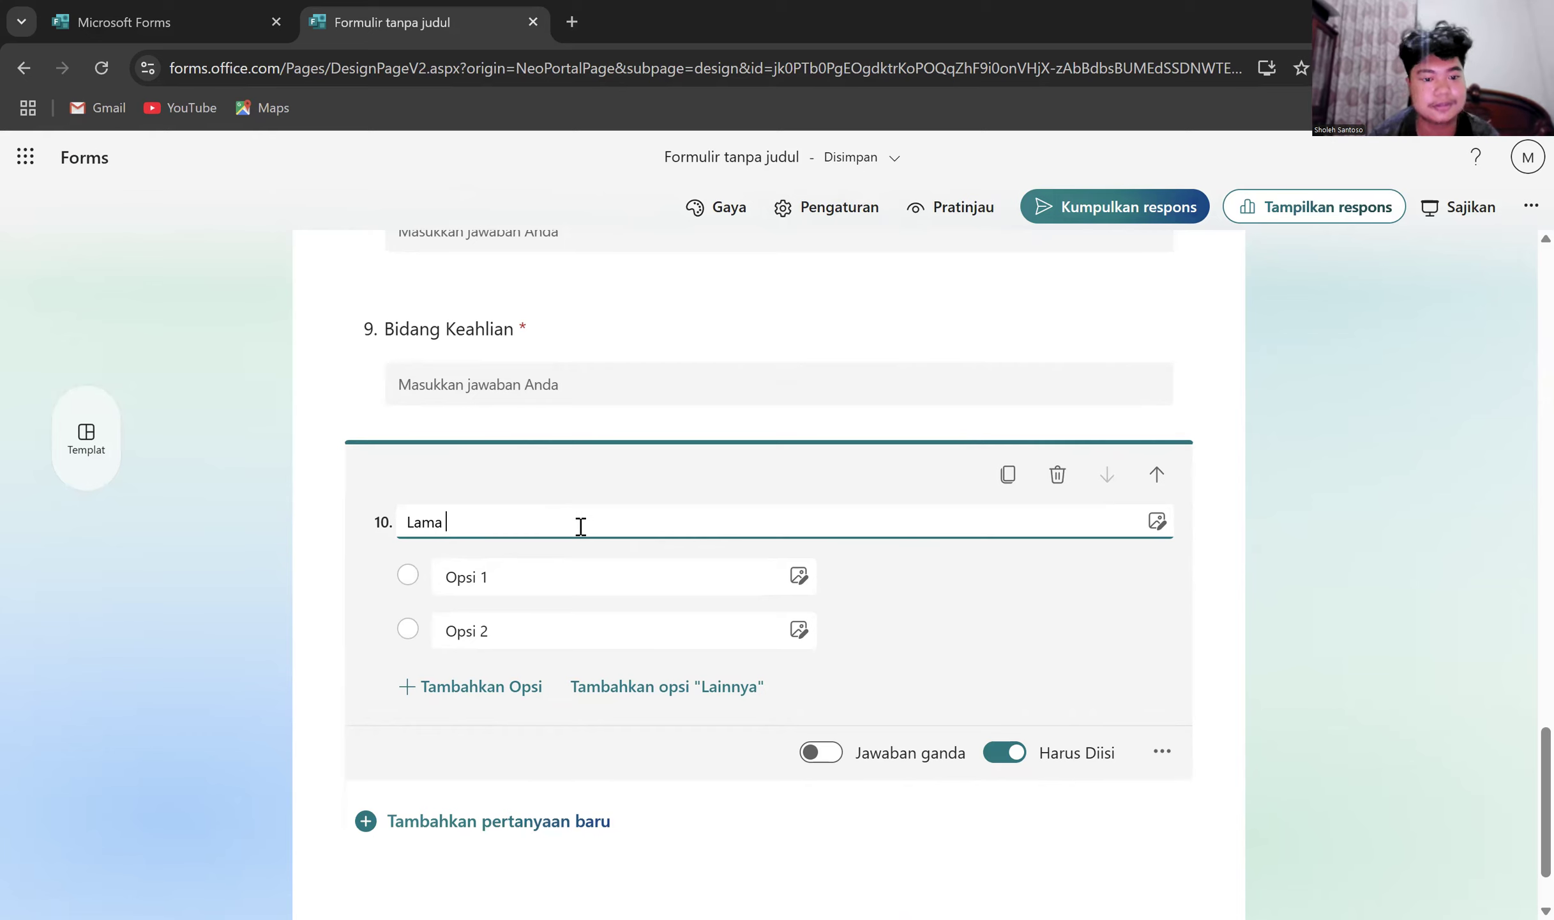
scroll(580, 527, up, 1)
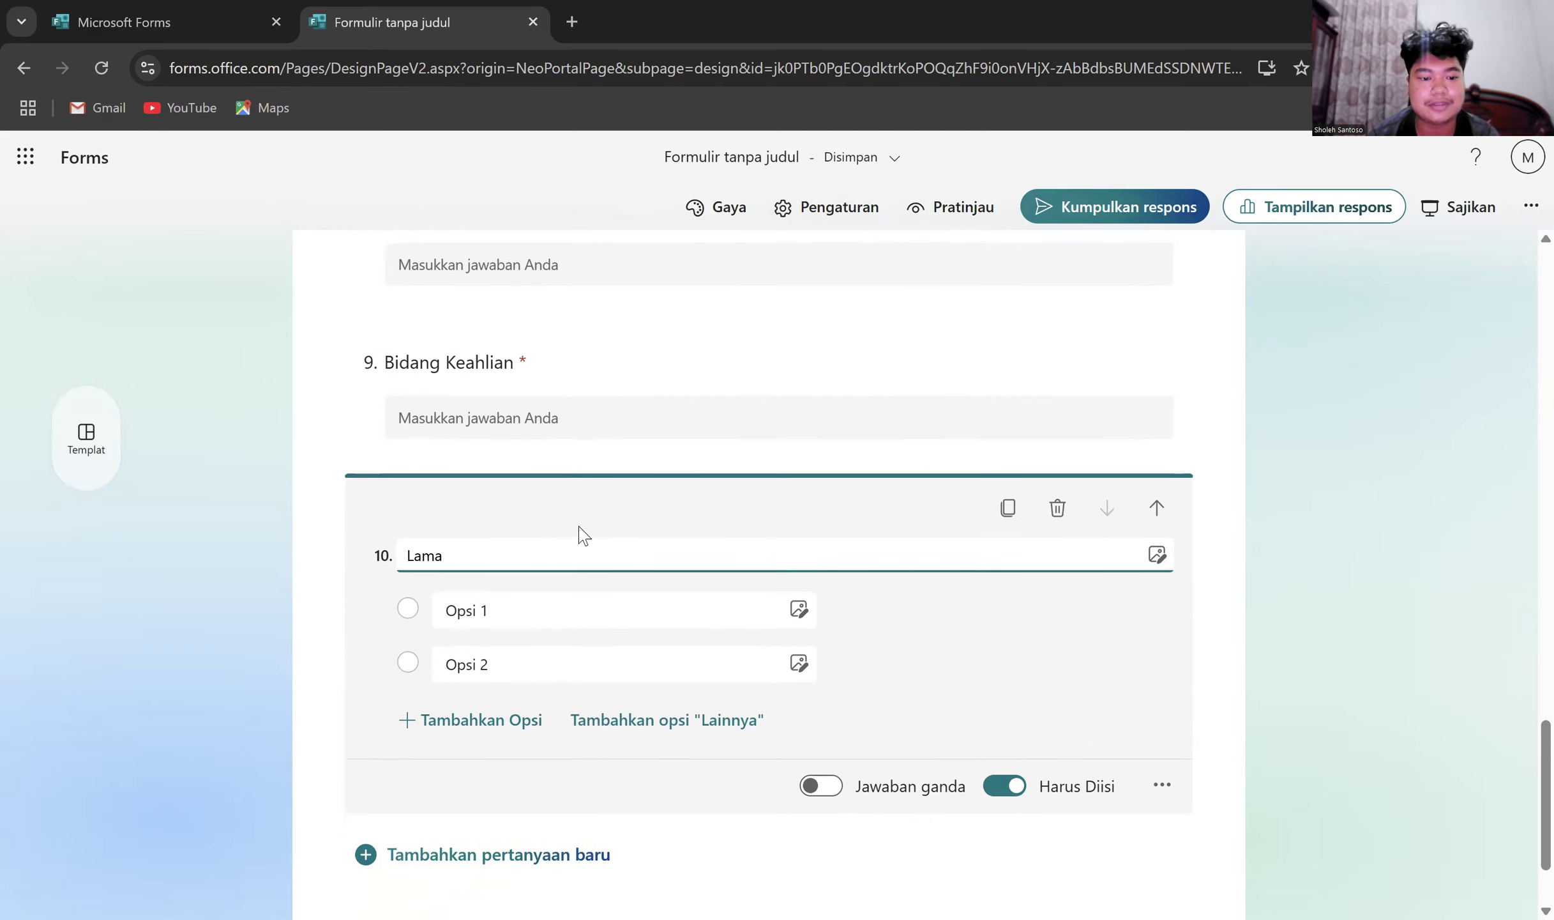
text(Bekerja)
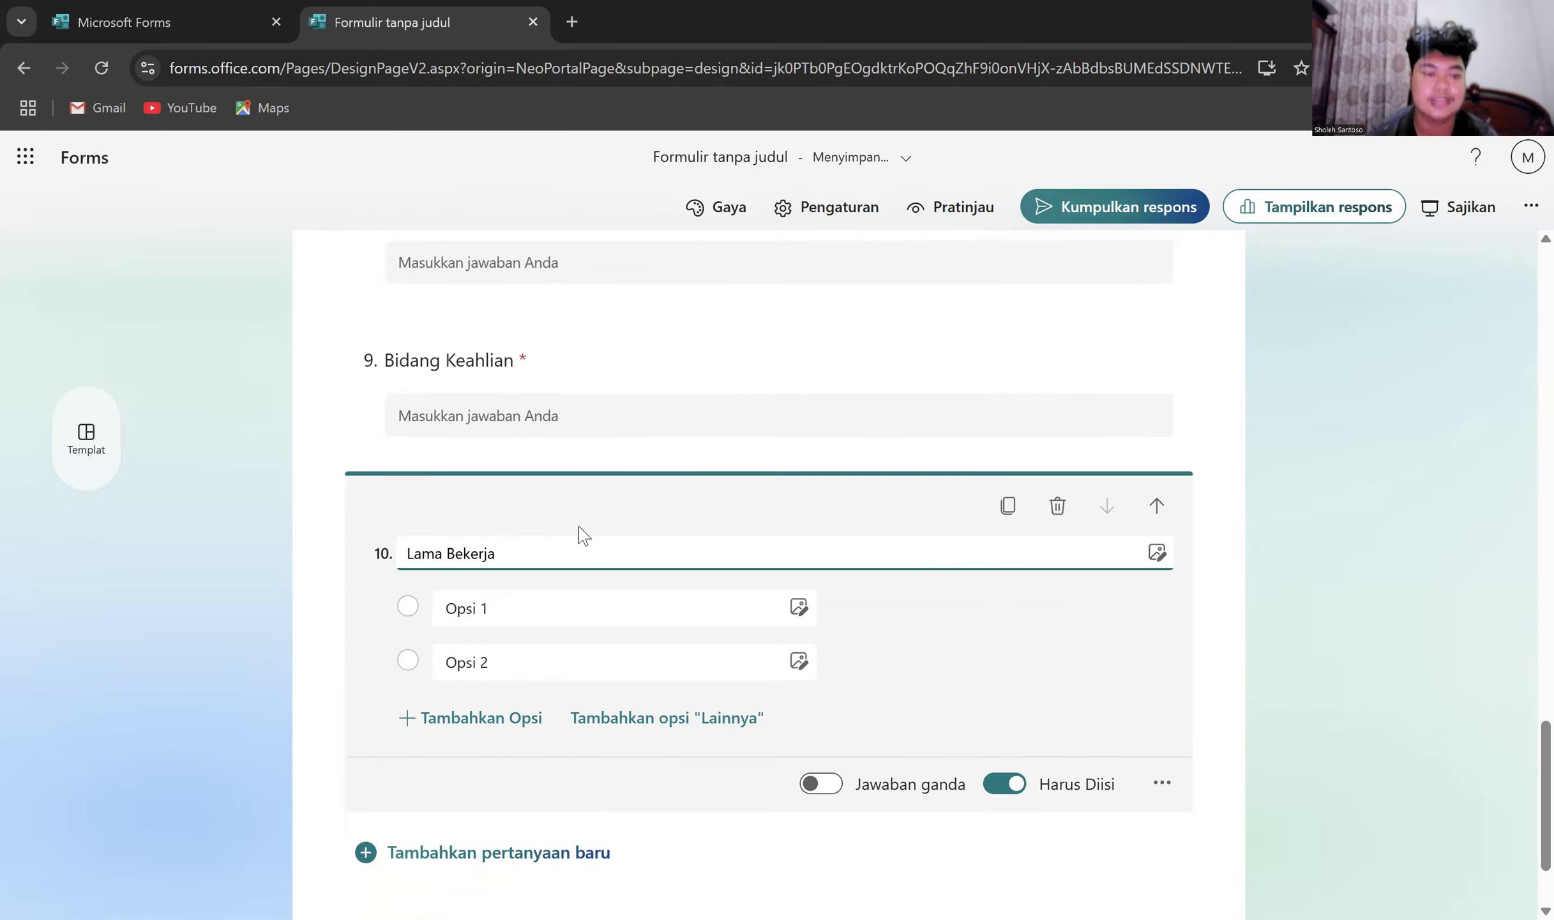
- Name the two options of the "Lama Bekerja" question "<5 Tahun" and ">5 Tahun"
click(544, 617)
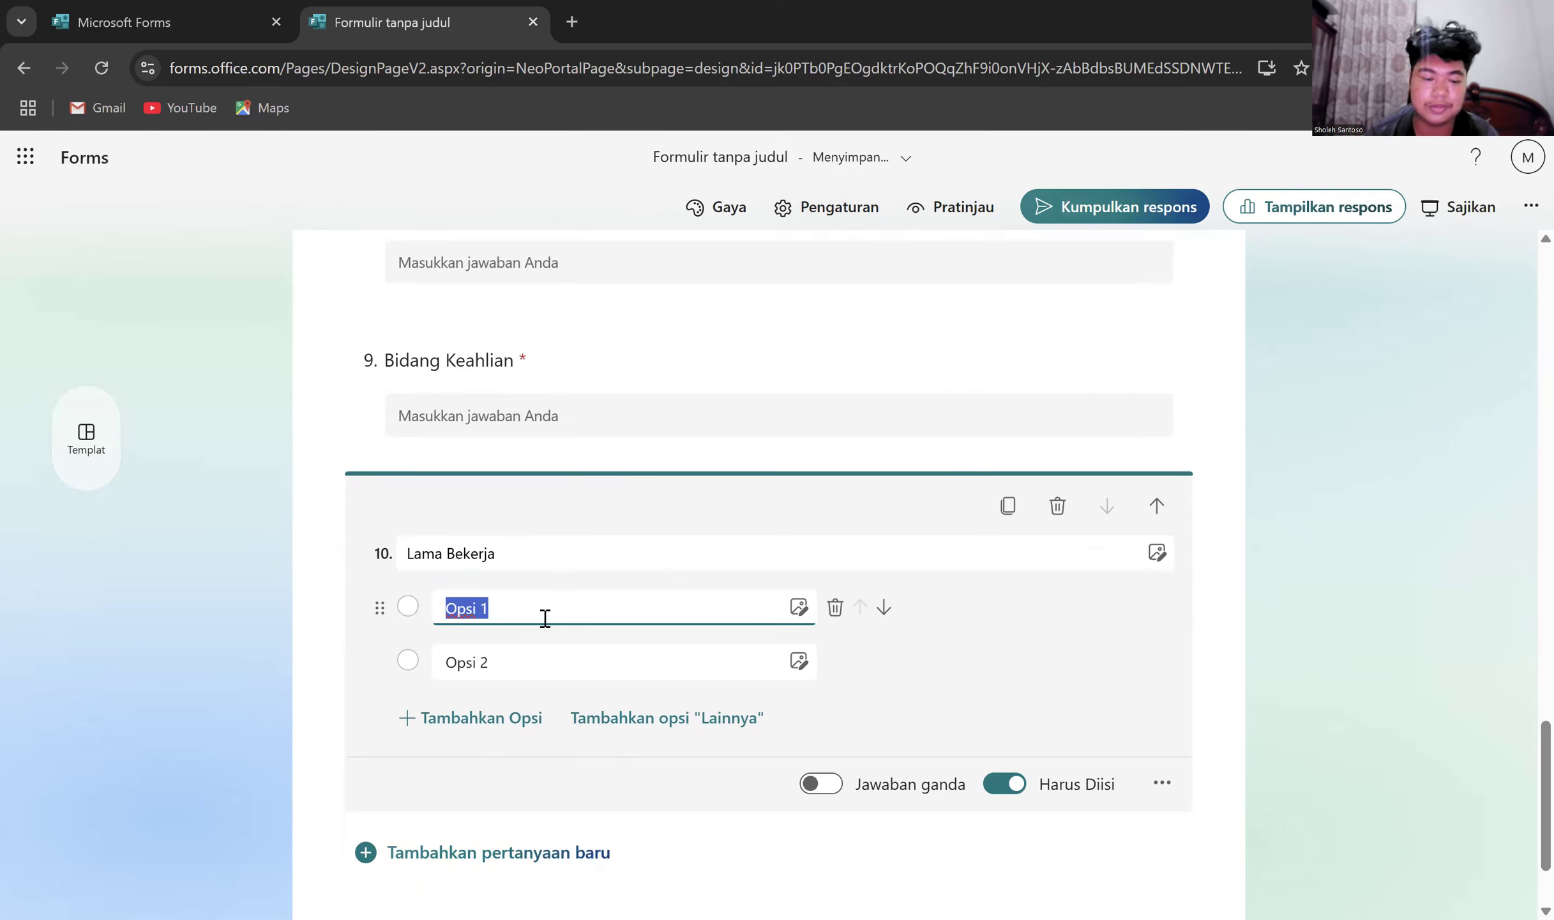
text(<5 Tahun)
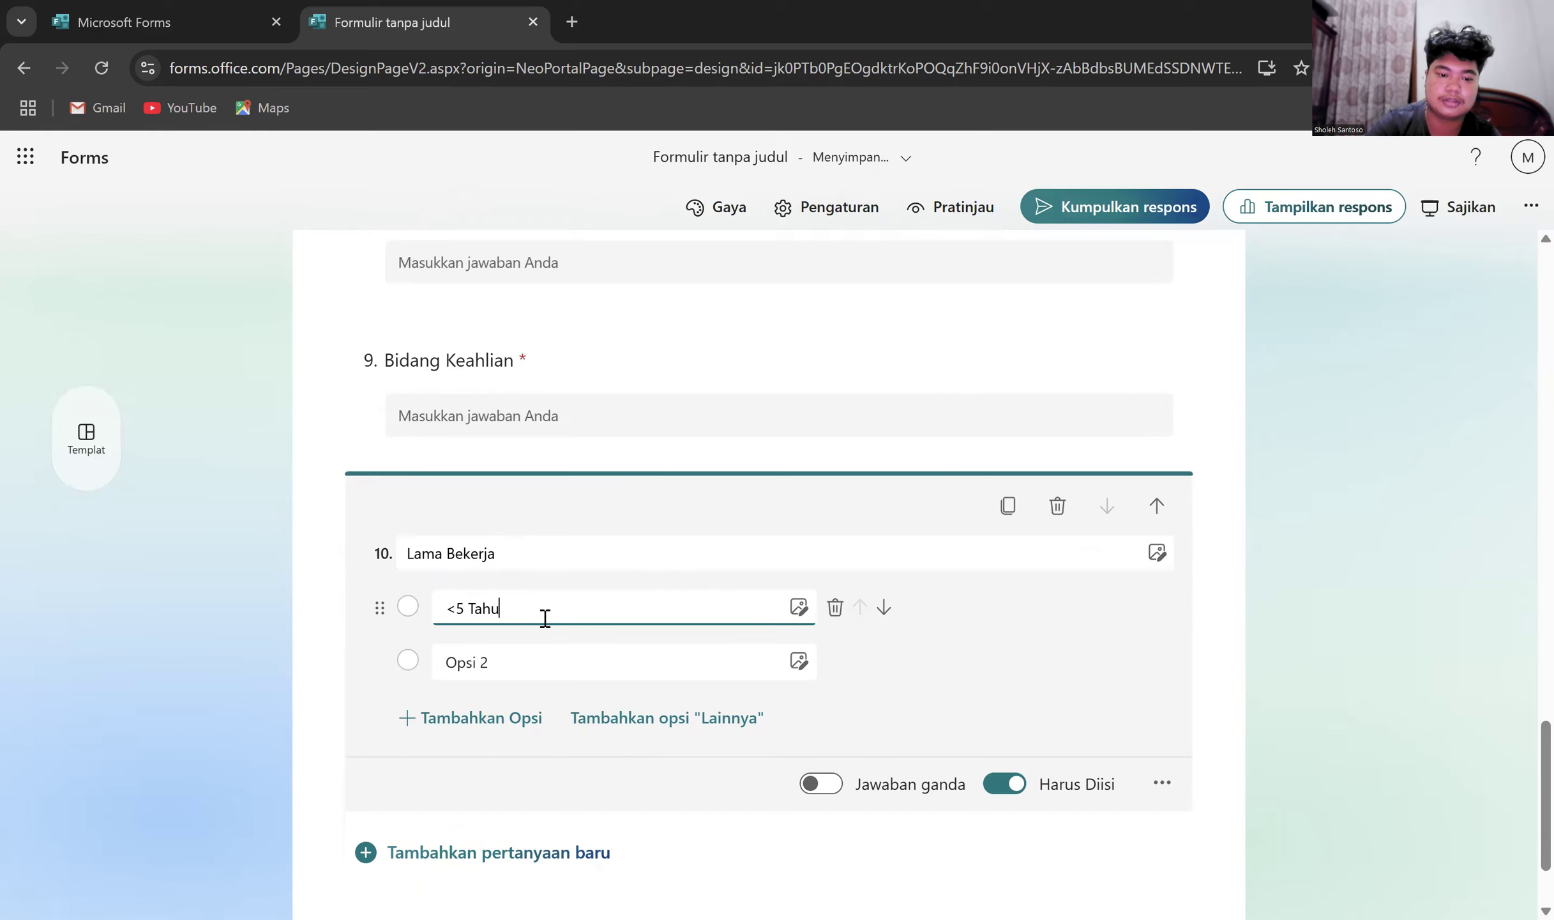
click(543, 664)
text(>)
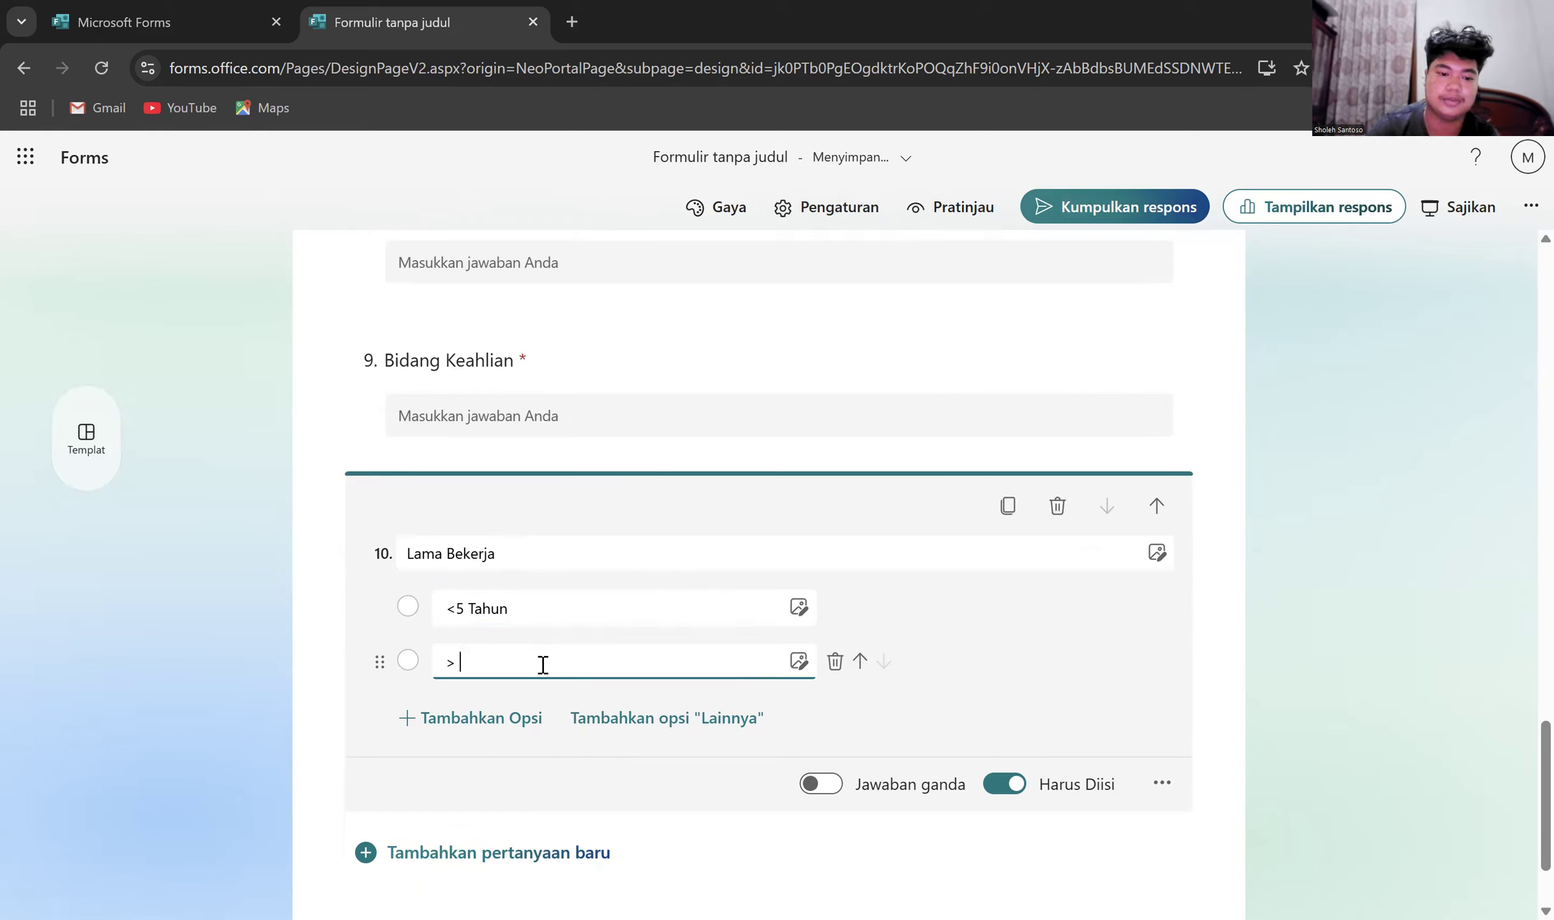
text(5)
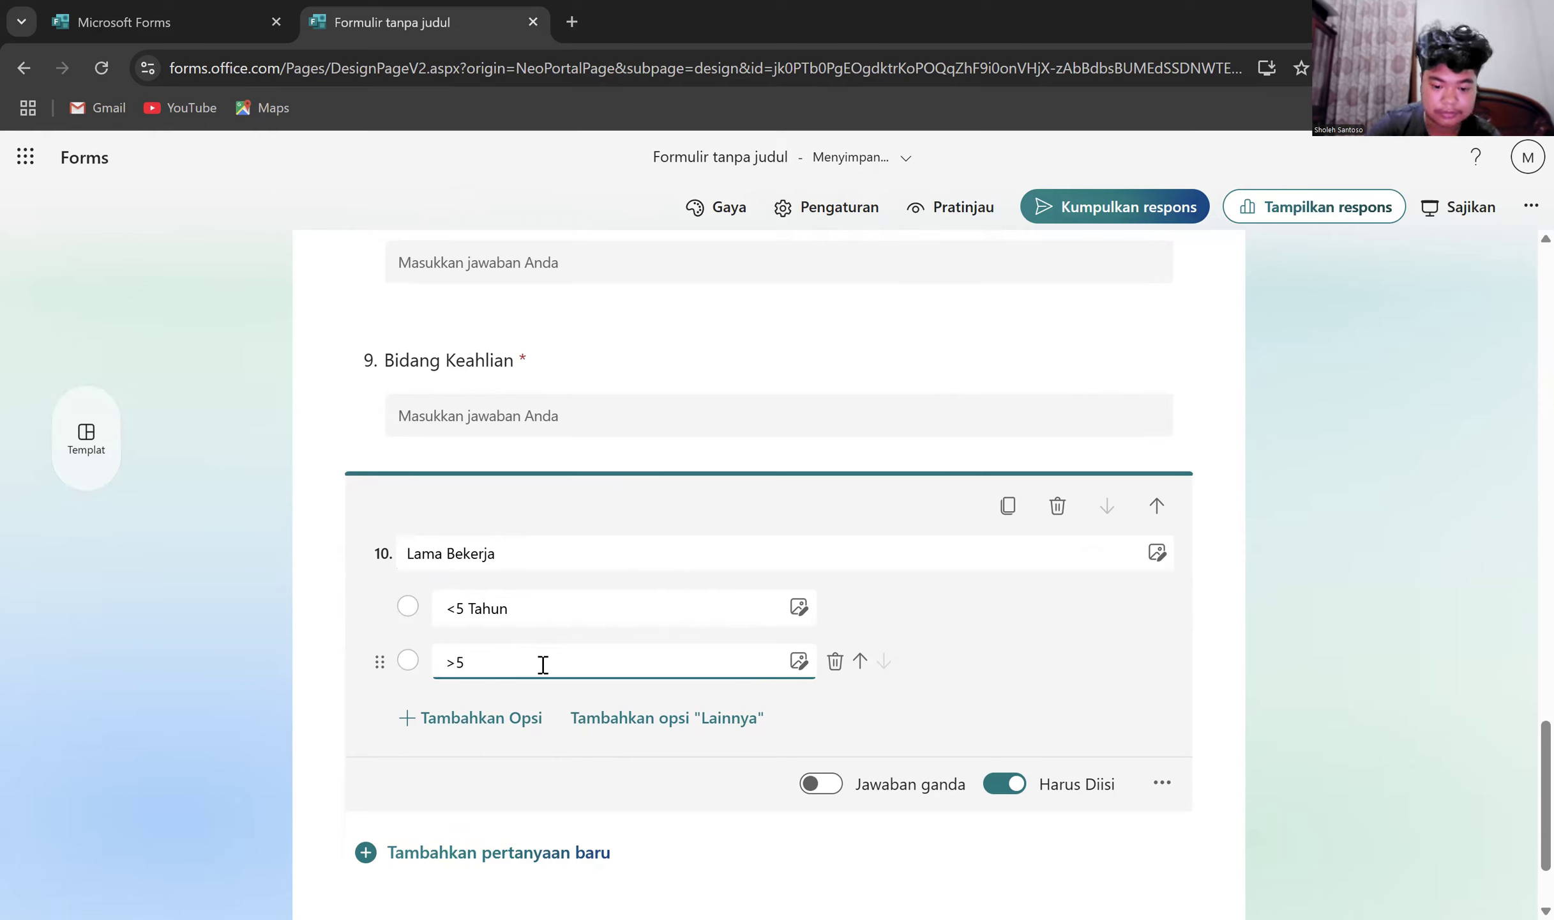
text( Tahun)
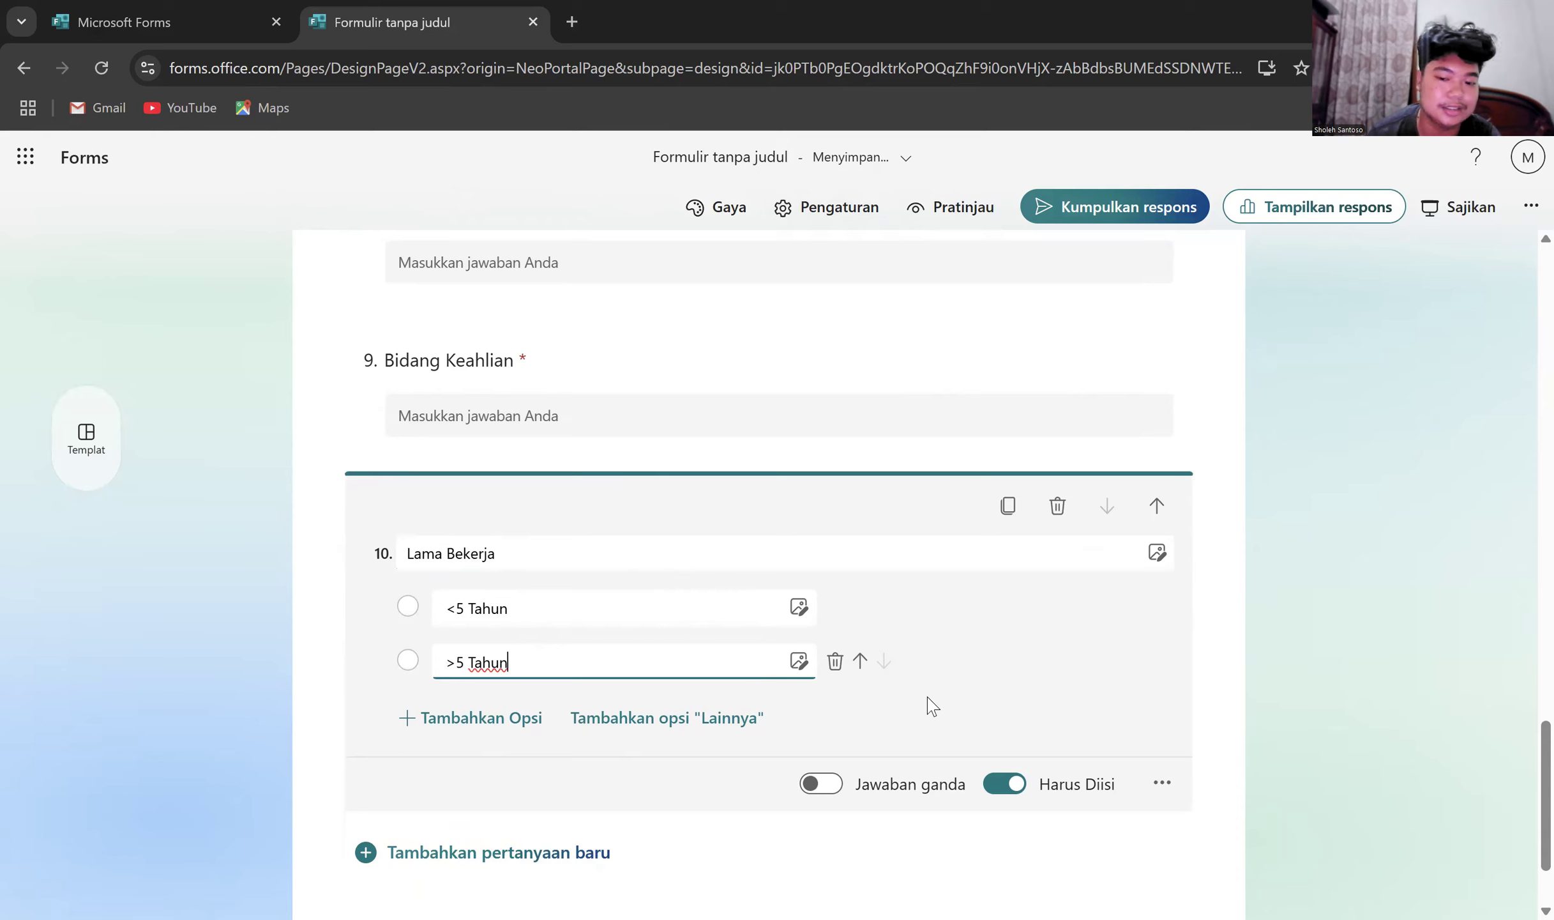
- Examine the branching destinations available for the two "Lama Bekerja" options and return to the form editor
click(1160, 783)
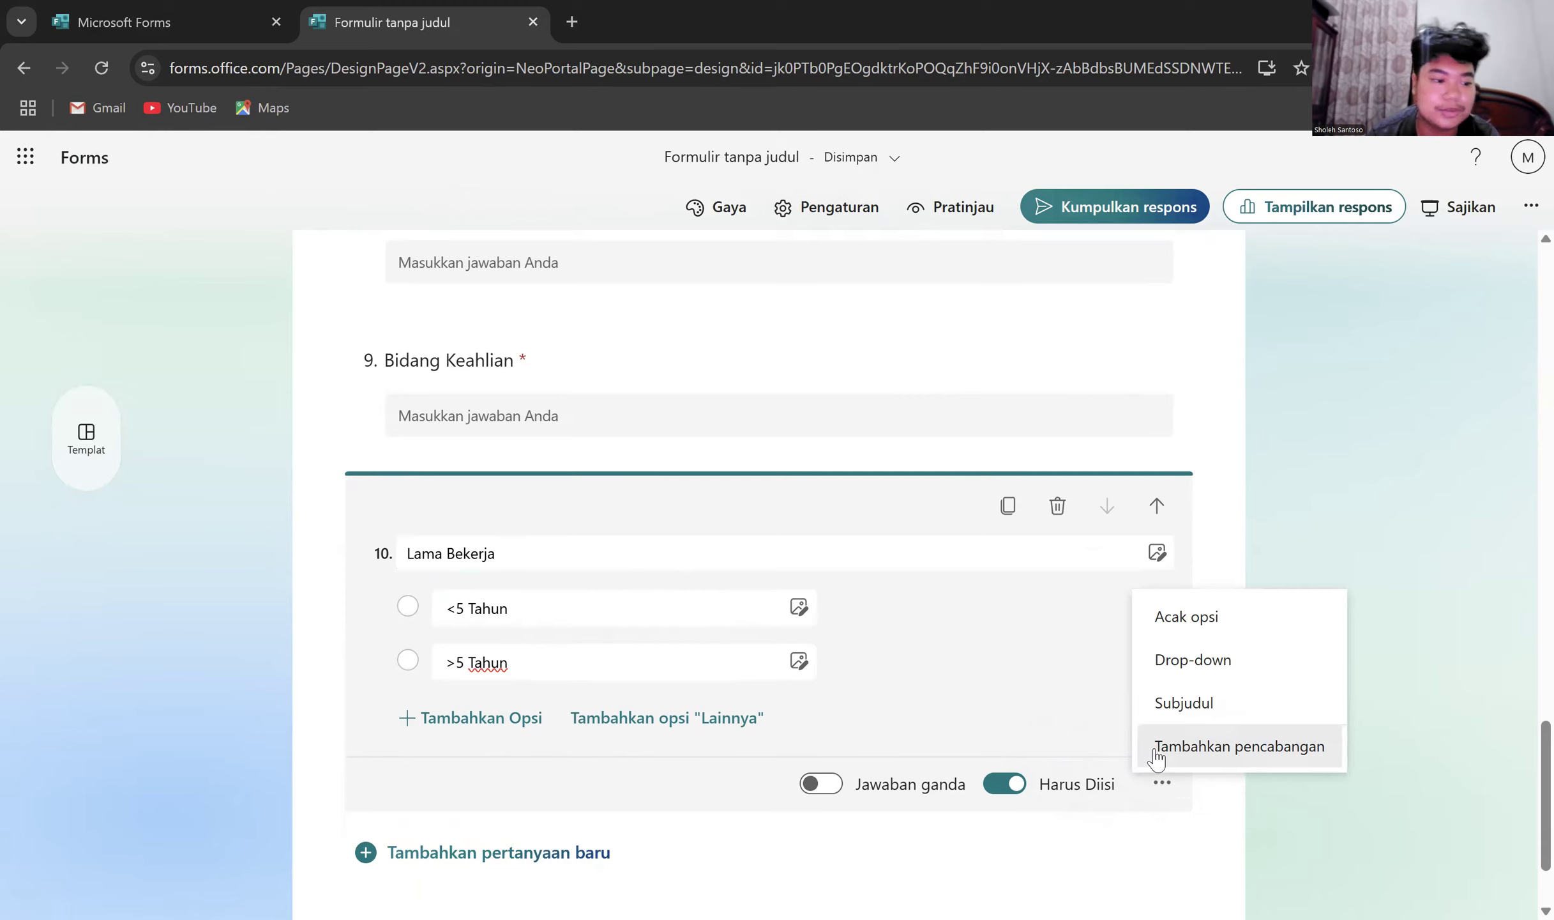
click(1155, 746)
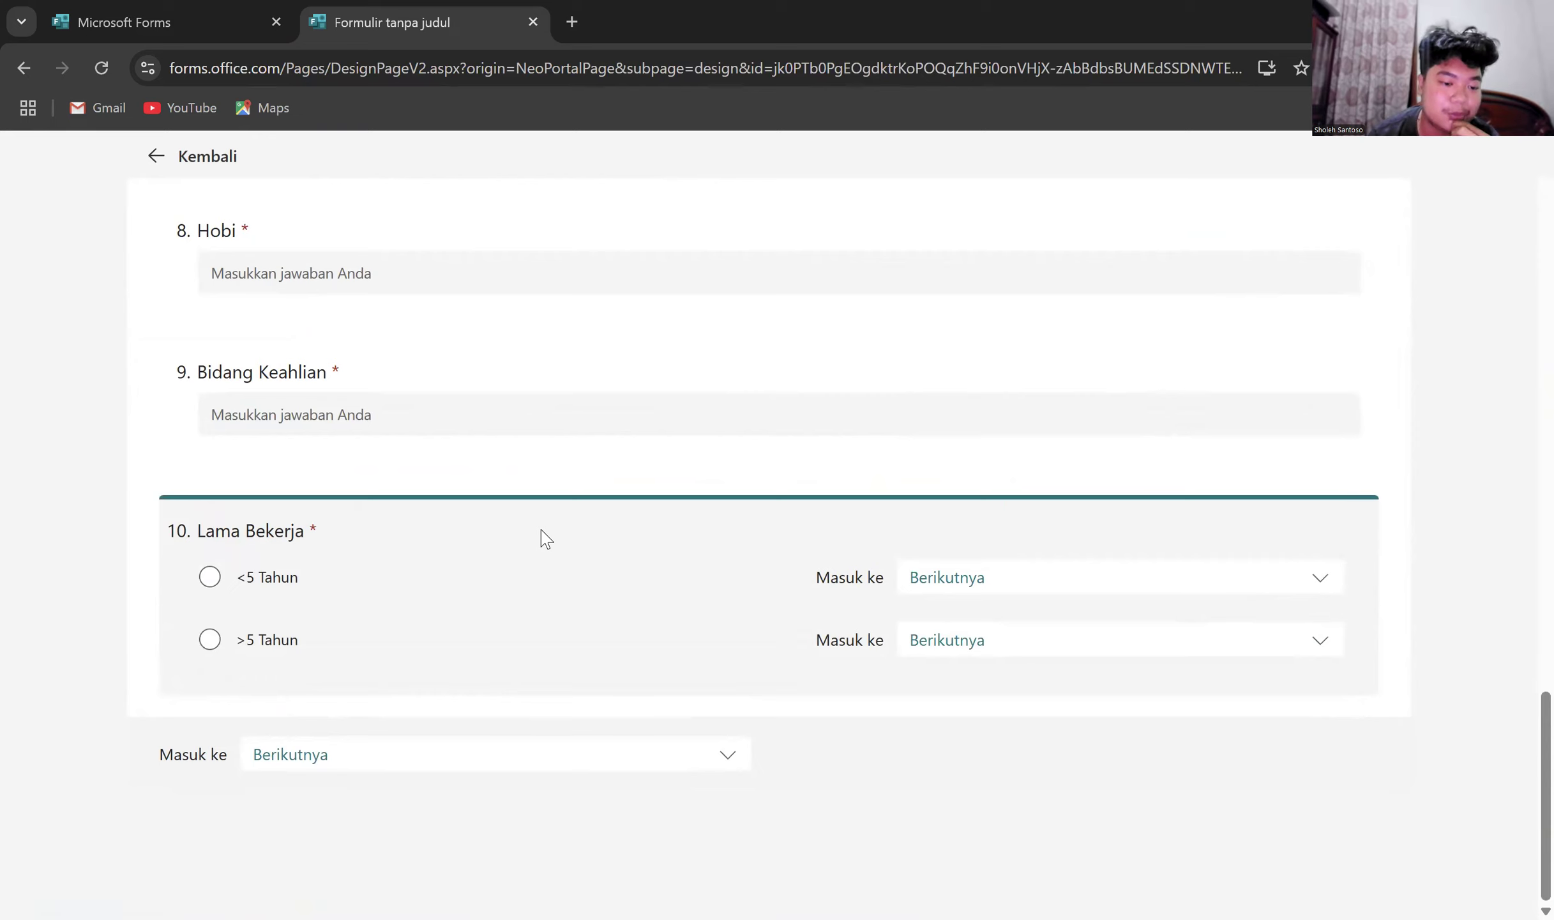
click(969, 579)
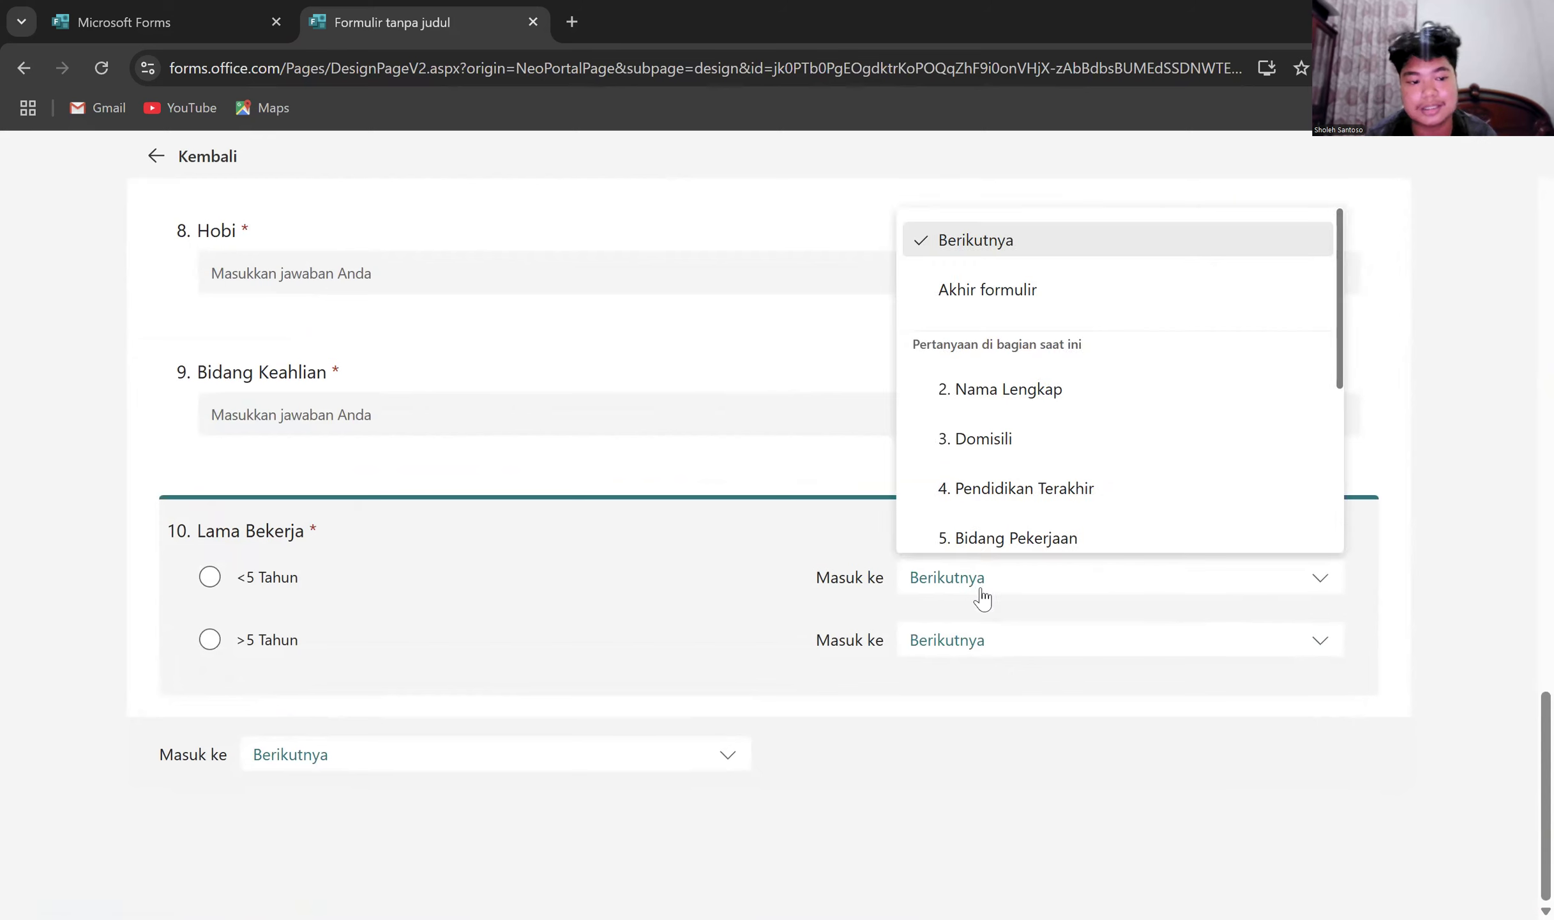
click(1029, 642)
click(1028, 642)
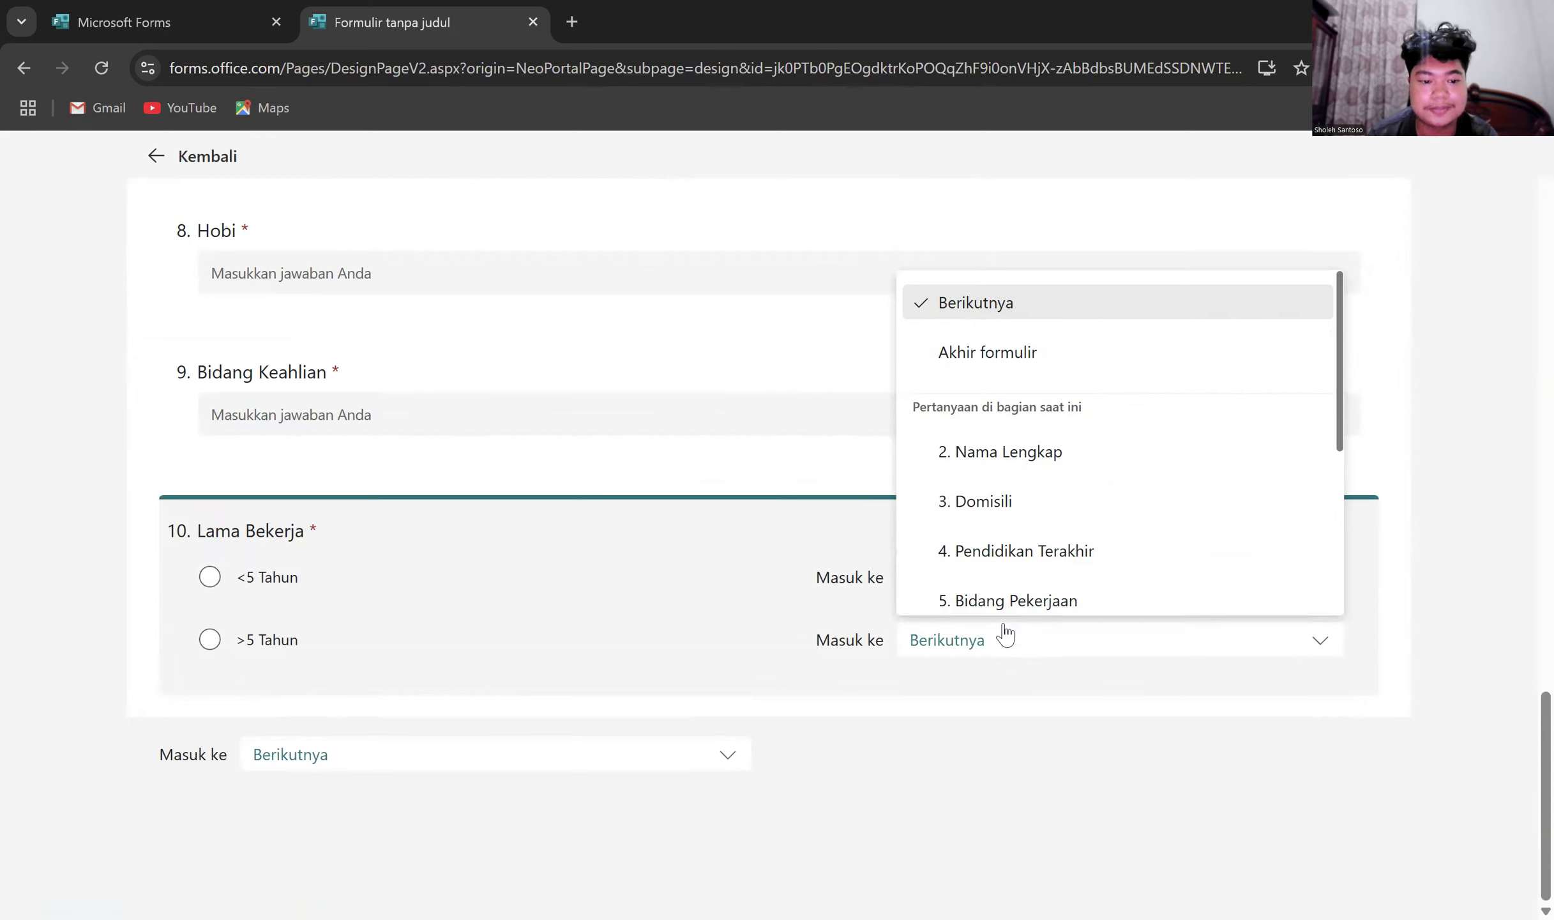
click(743, 592)
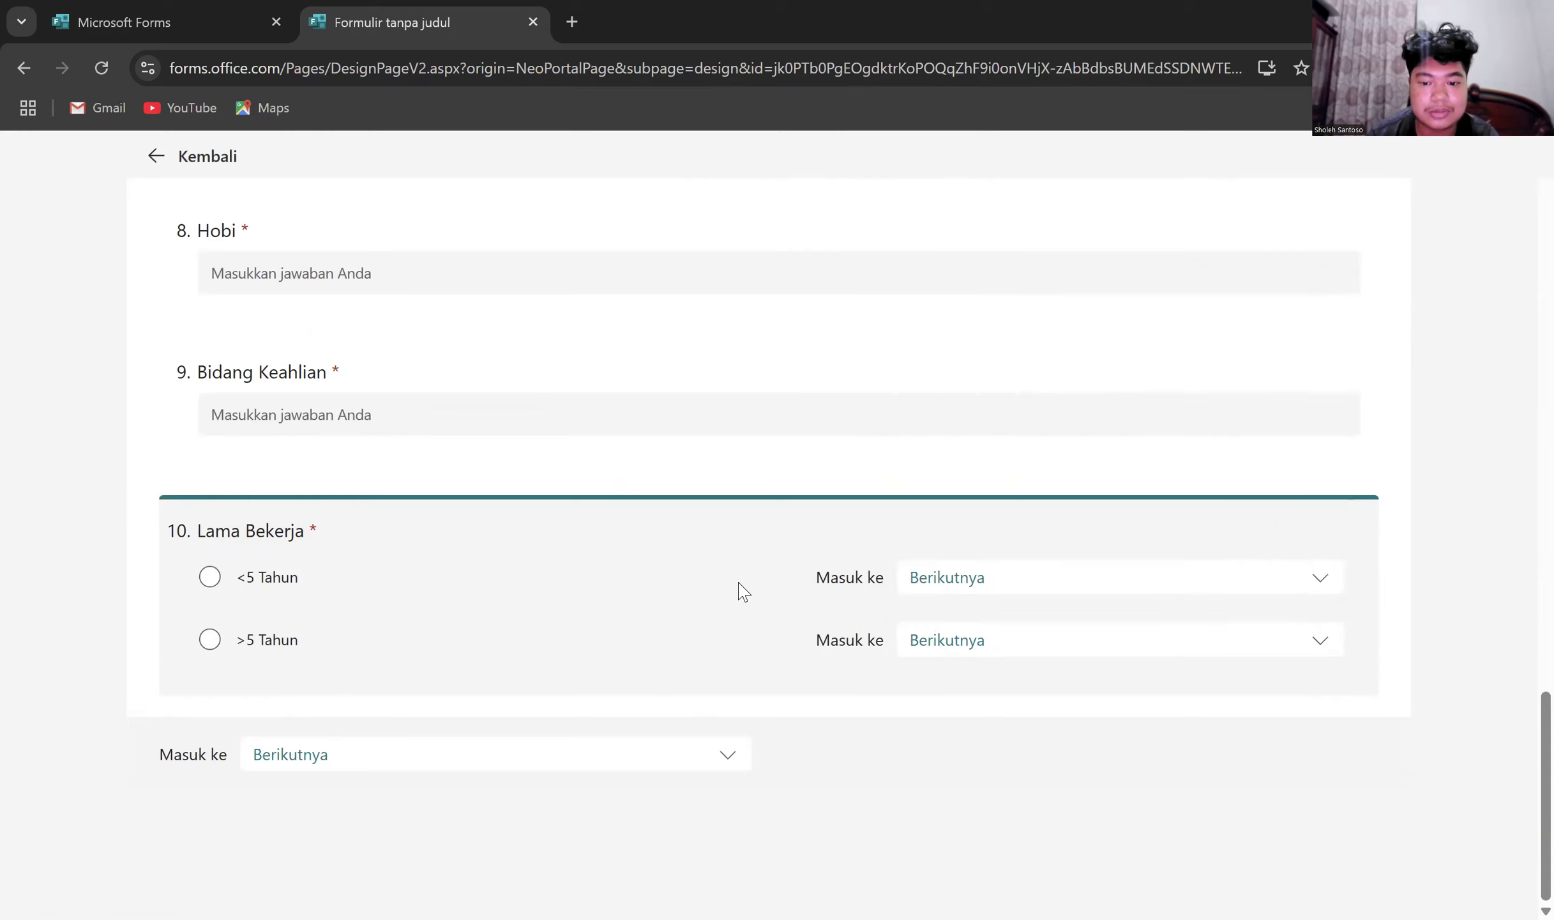
click(935, 587)
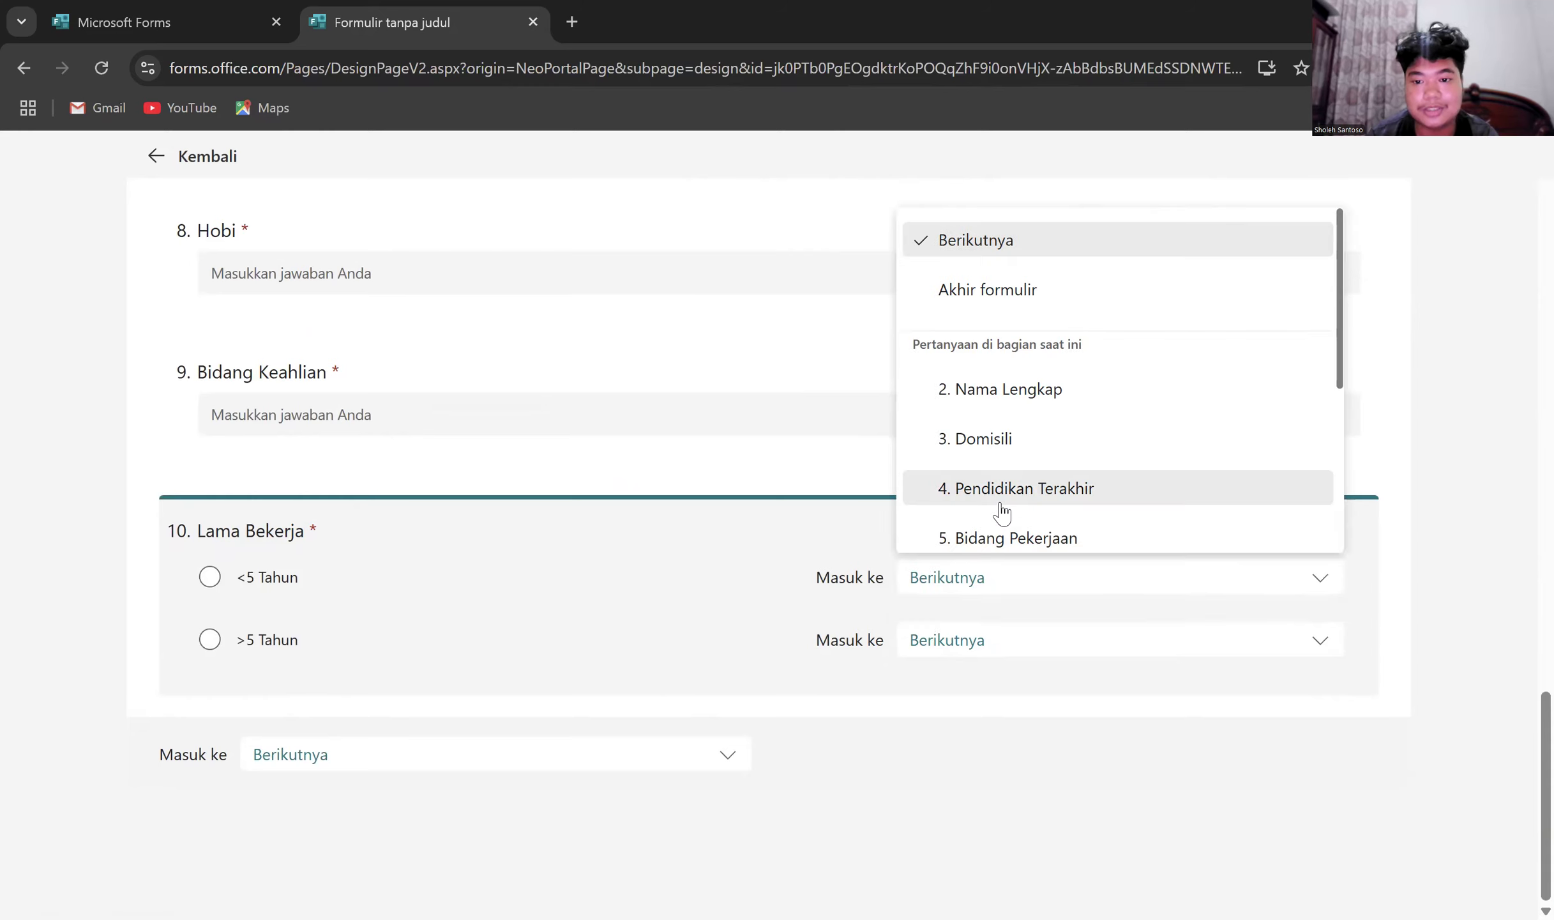
scroll(1003, 511, up, 1)
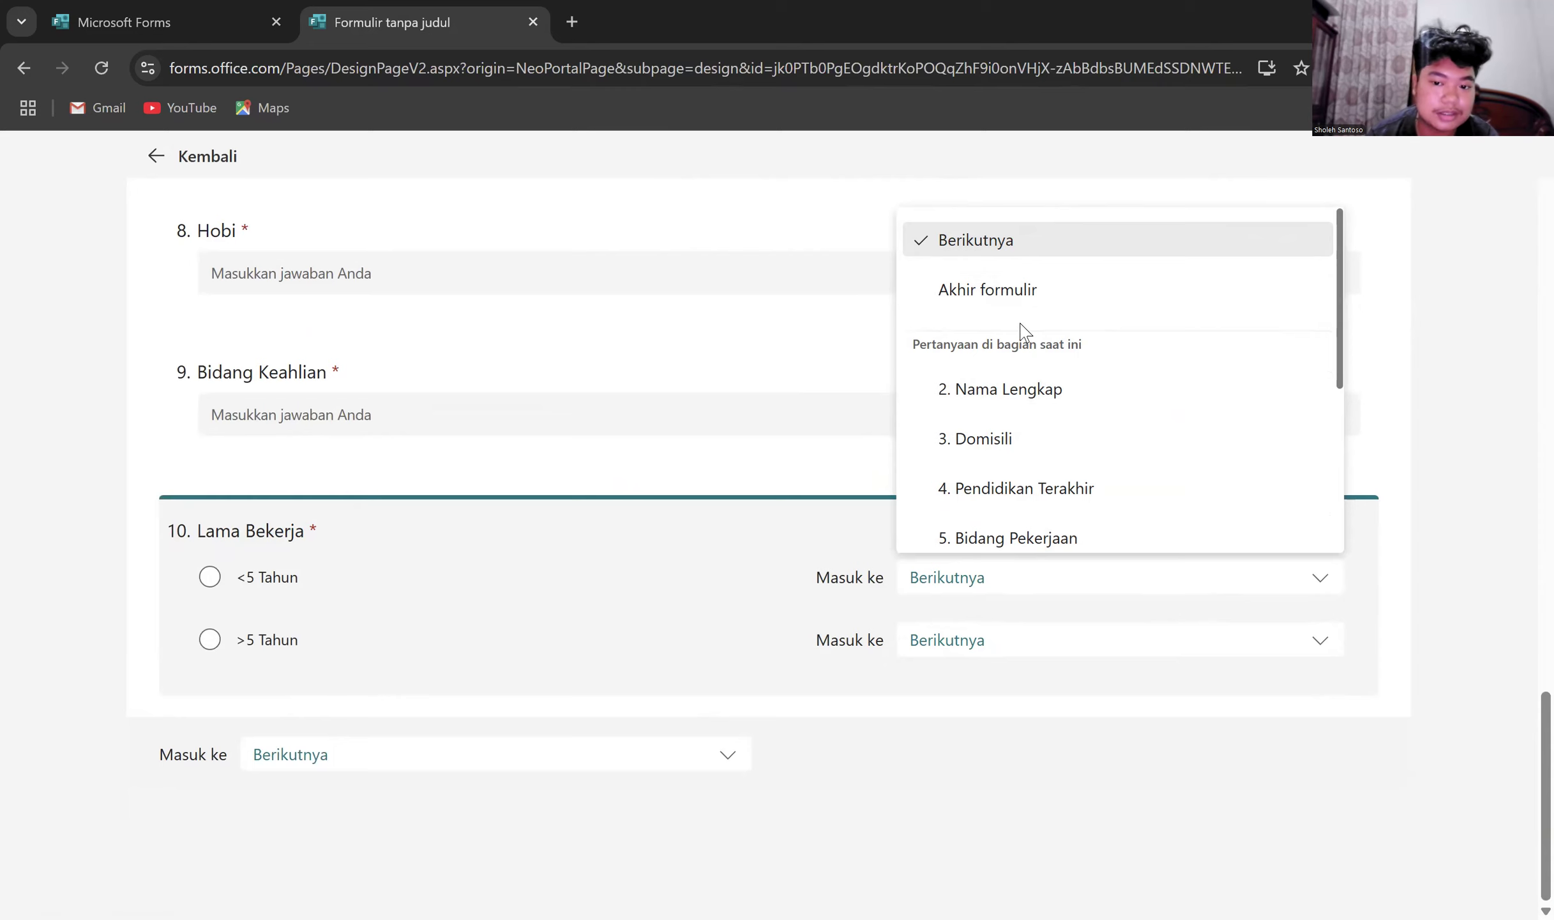
scroll(1022, 332, down, 3)
scroll(1022, 332, down, 1)
scroll(1021, 332, up, 4)
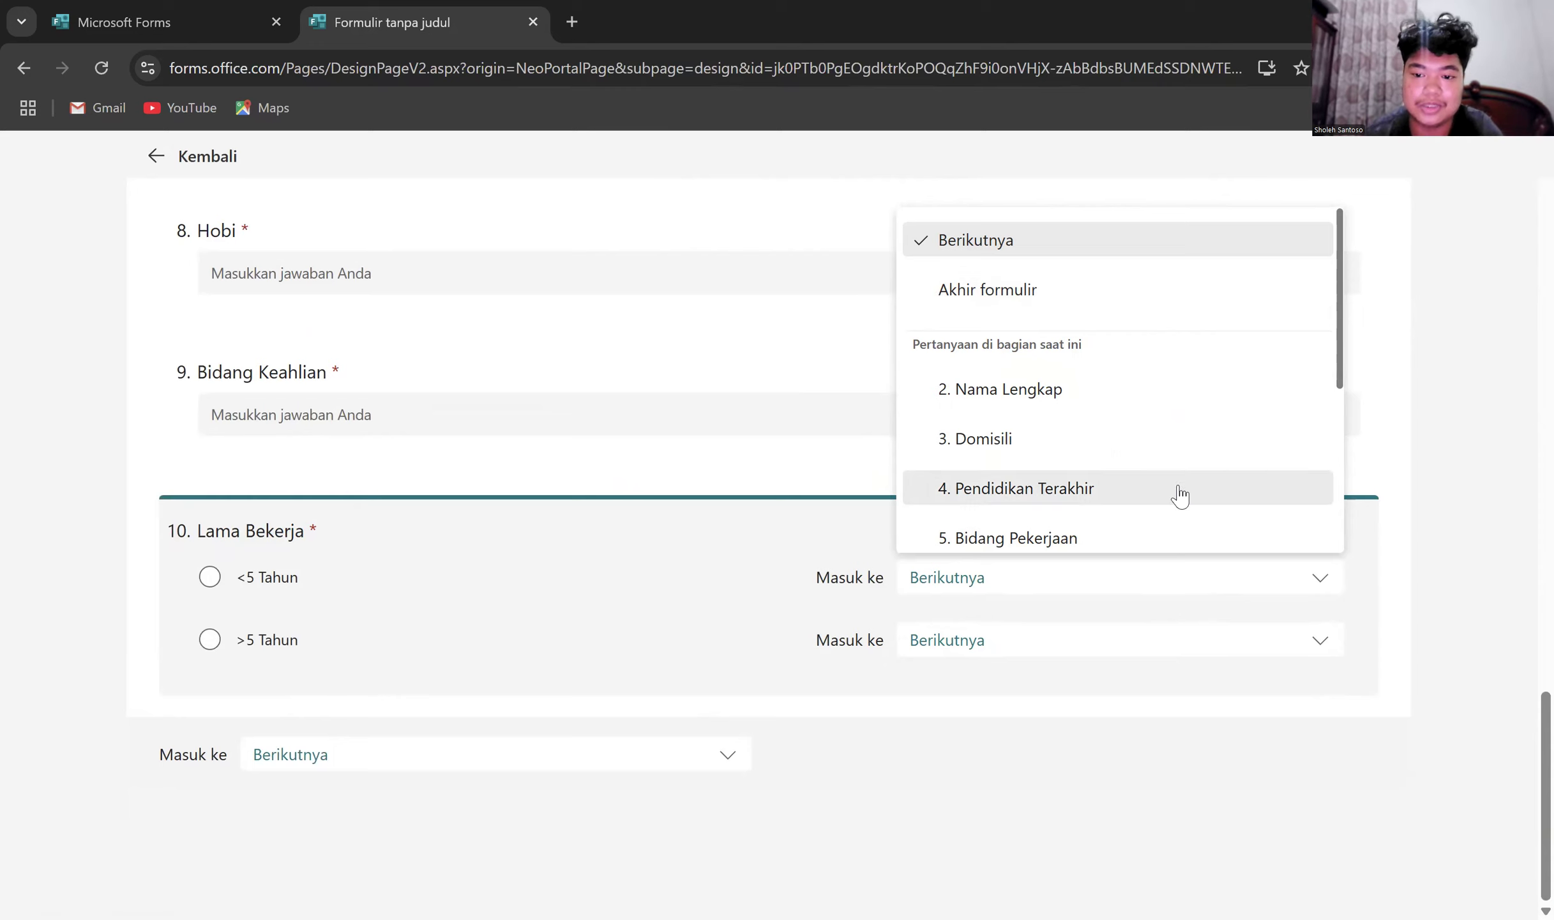
click(1441, 539)
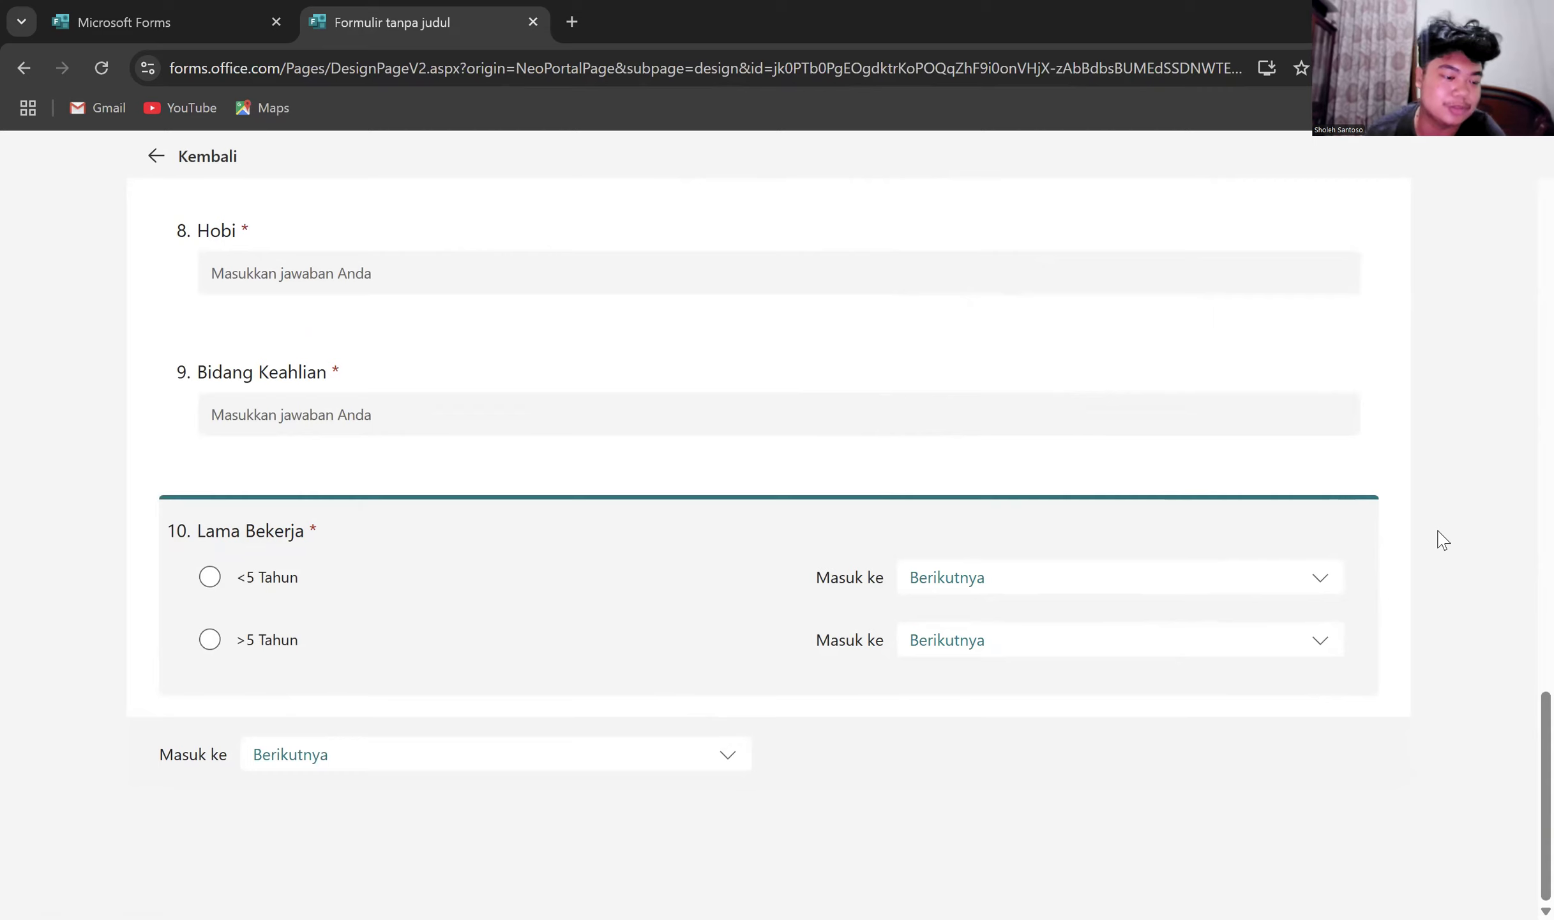
click(163, 160)
- Add a new section to the form below the "Lama Bekerja" question
scroll(558, 451, down, 20)
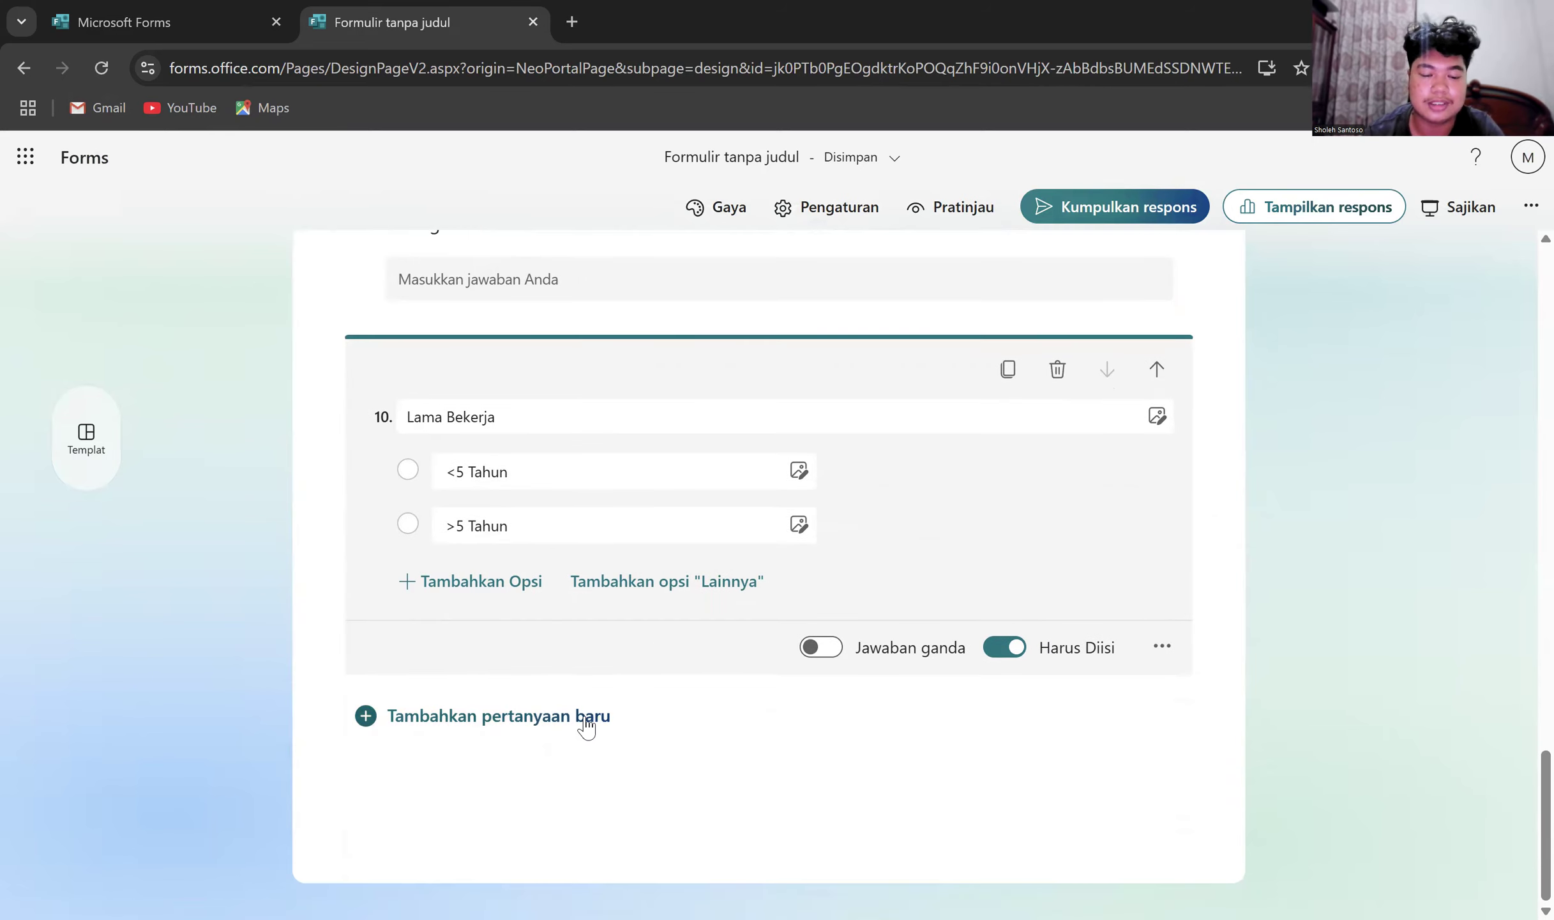
click(586, 718)
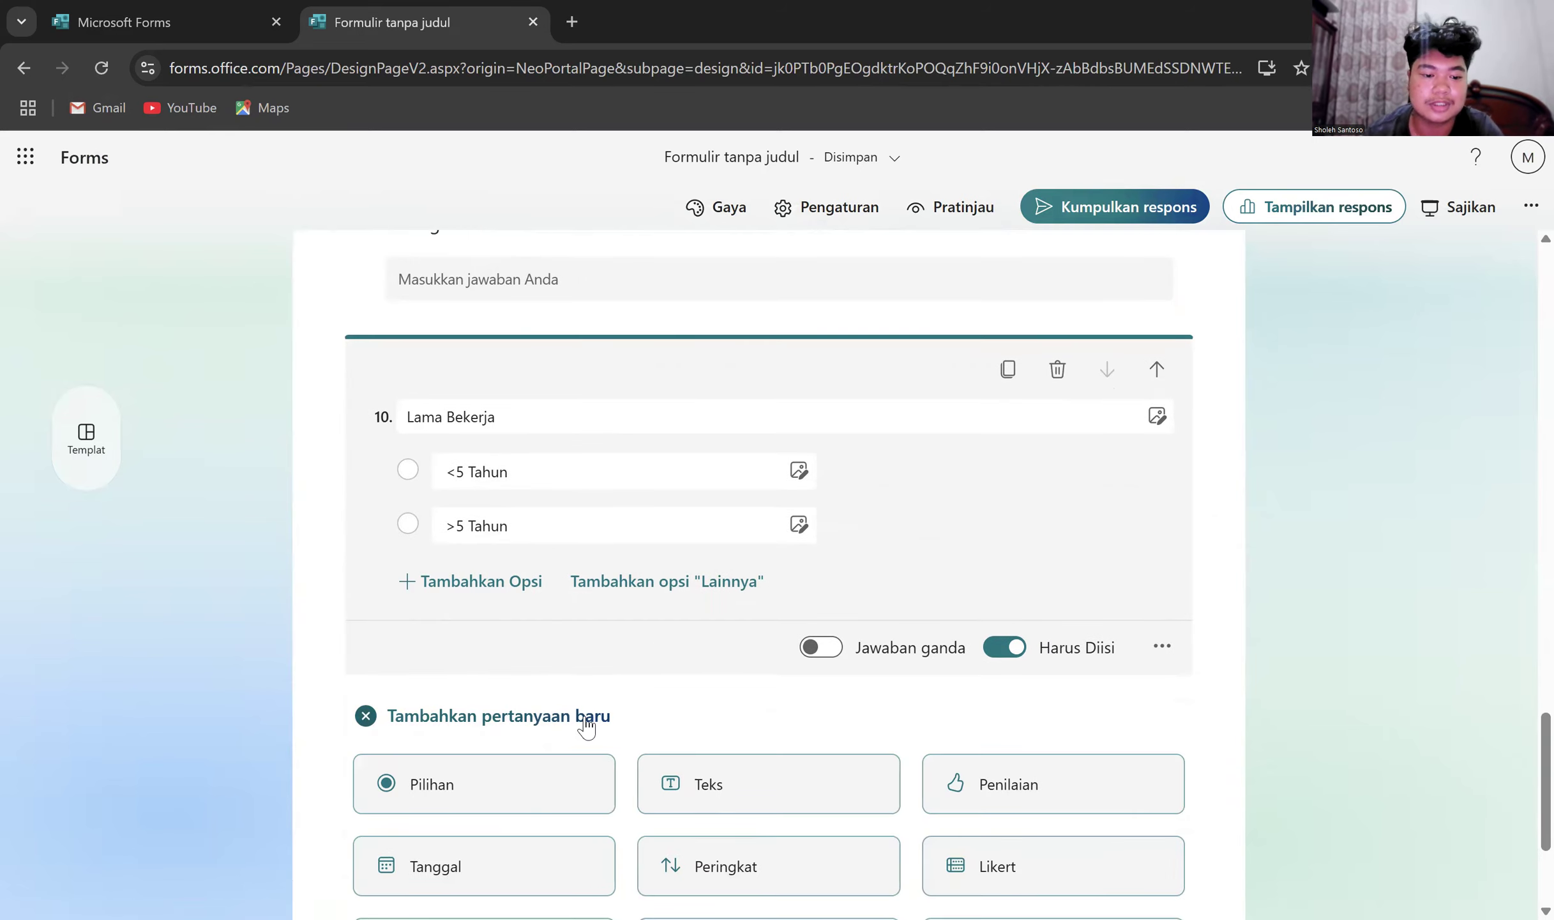
scroll(826, 666, down, 3)
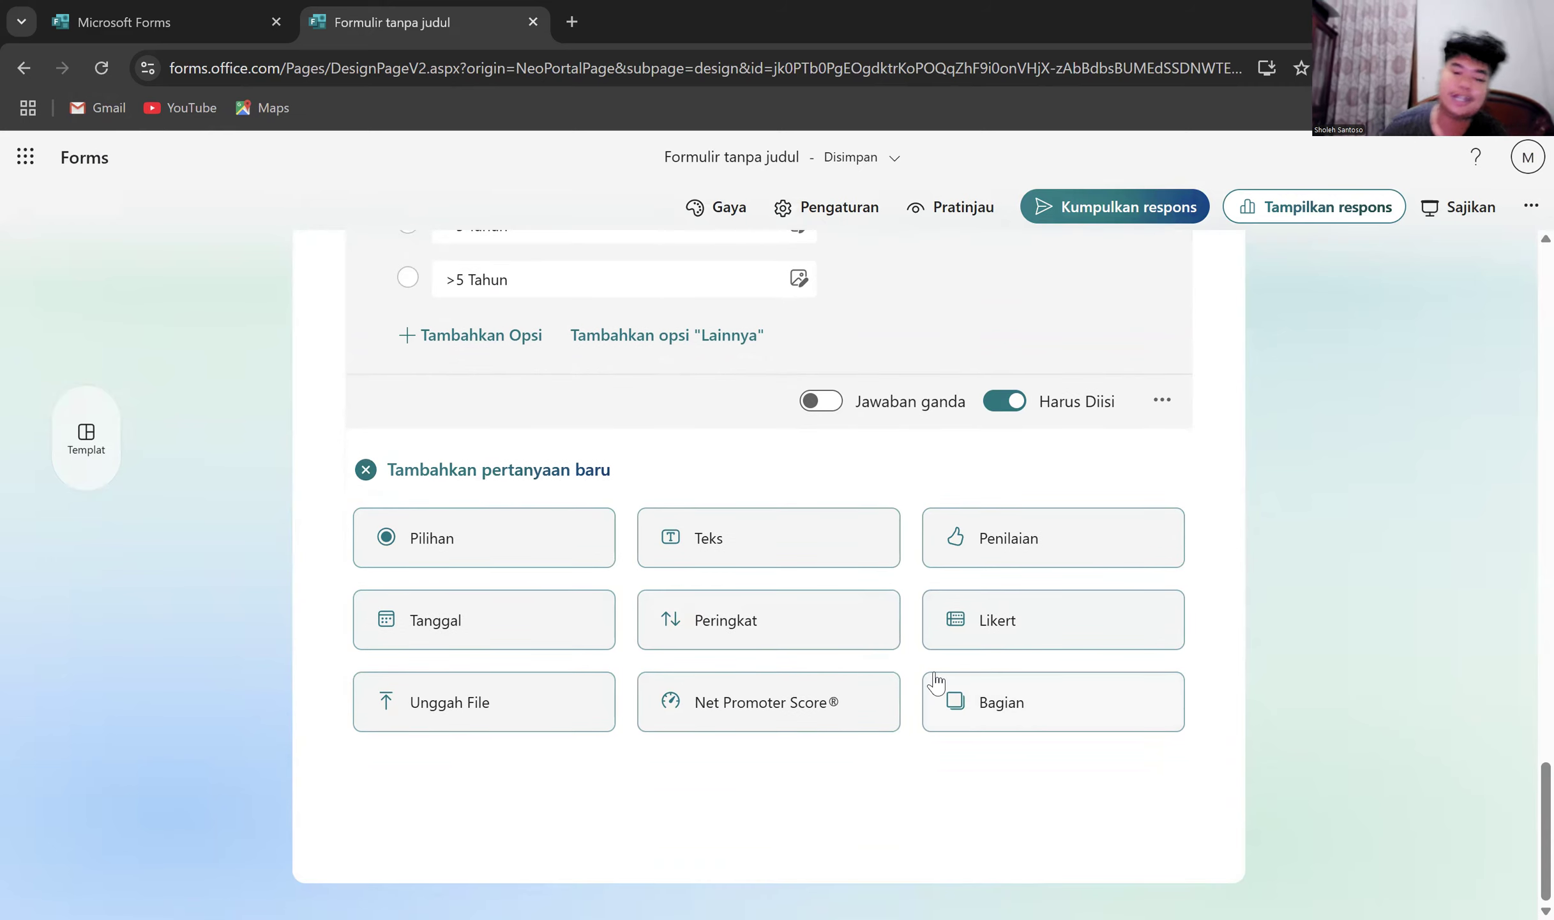
click(1002, 703)
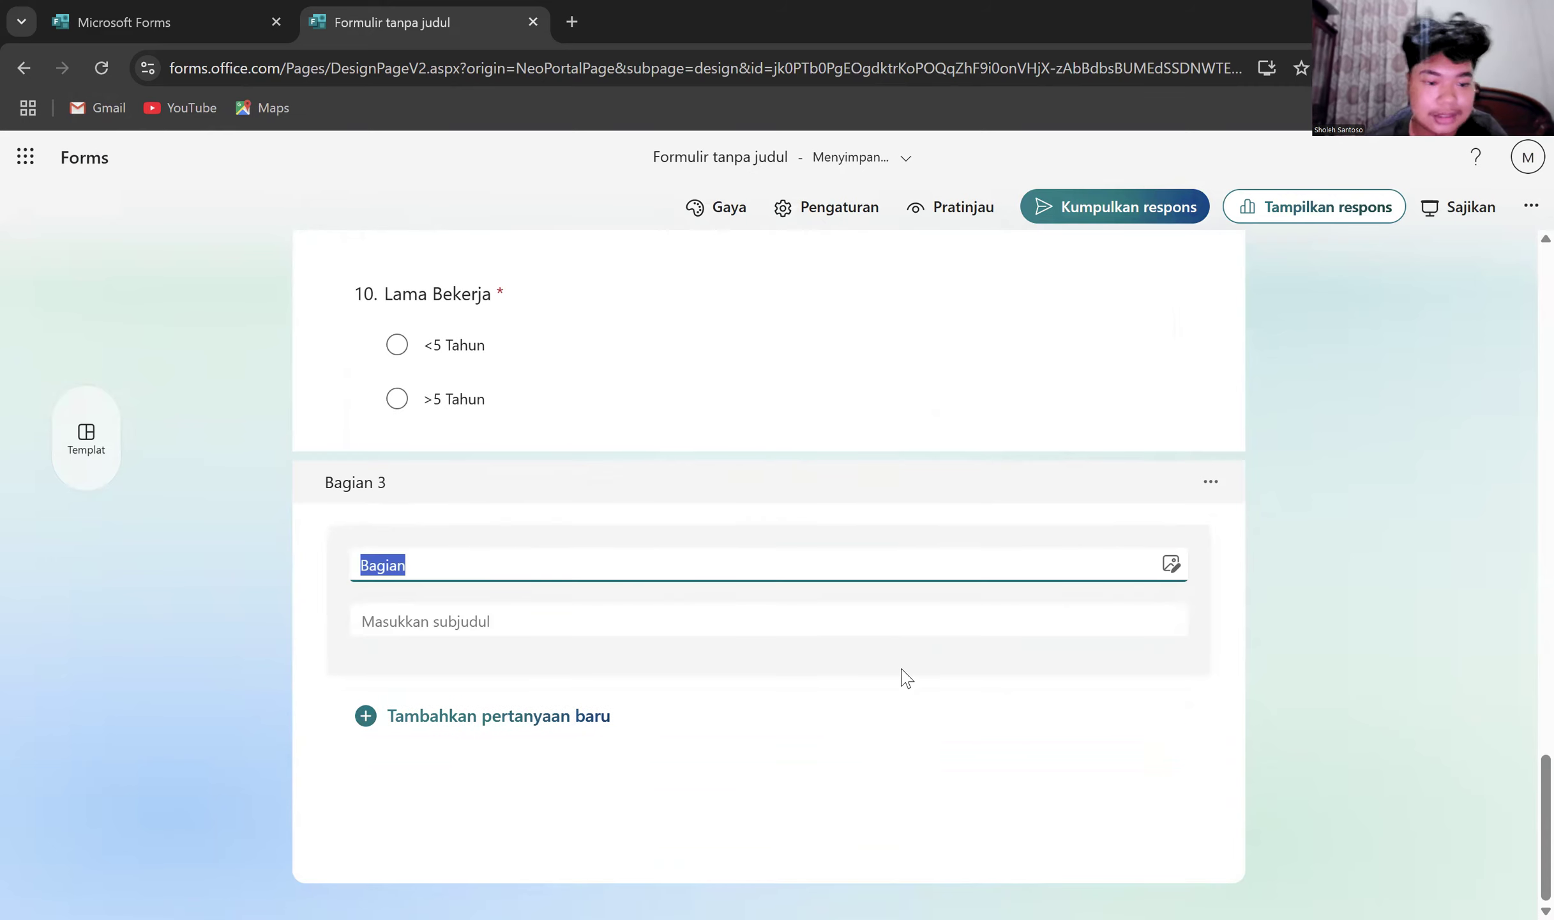
- Add a required text question titled "Apa yang Anda Sukai Dari Perusahaan X?" to the third section
click(580, 725)
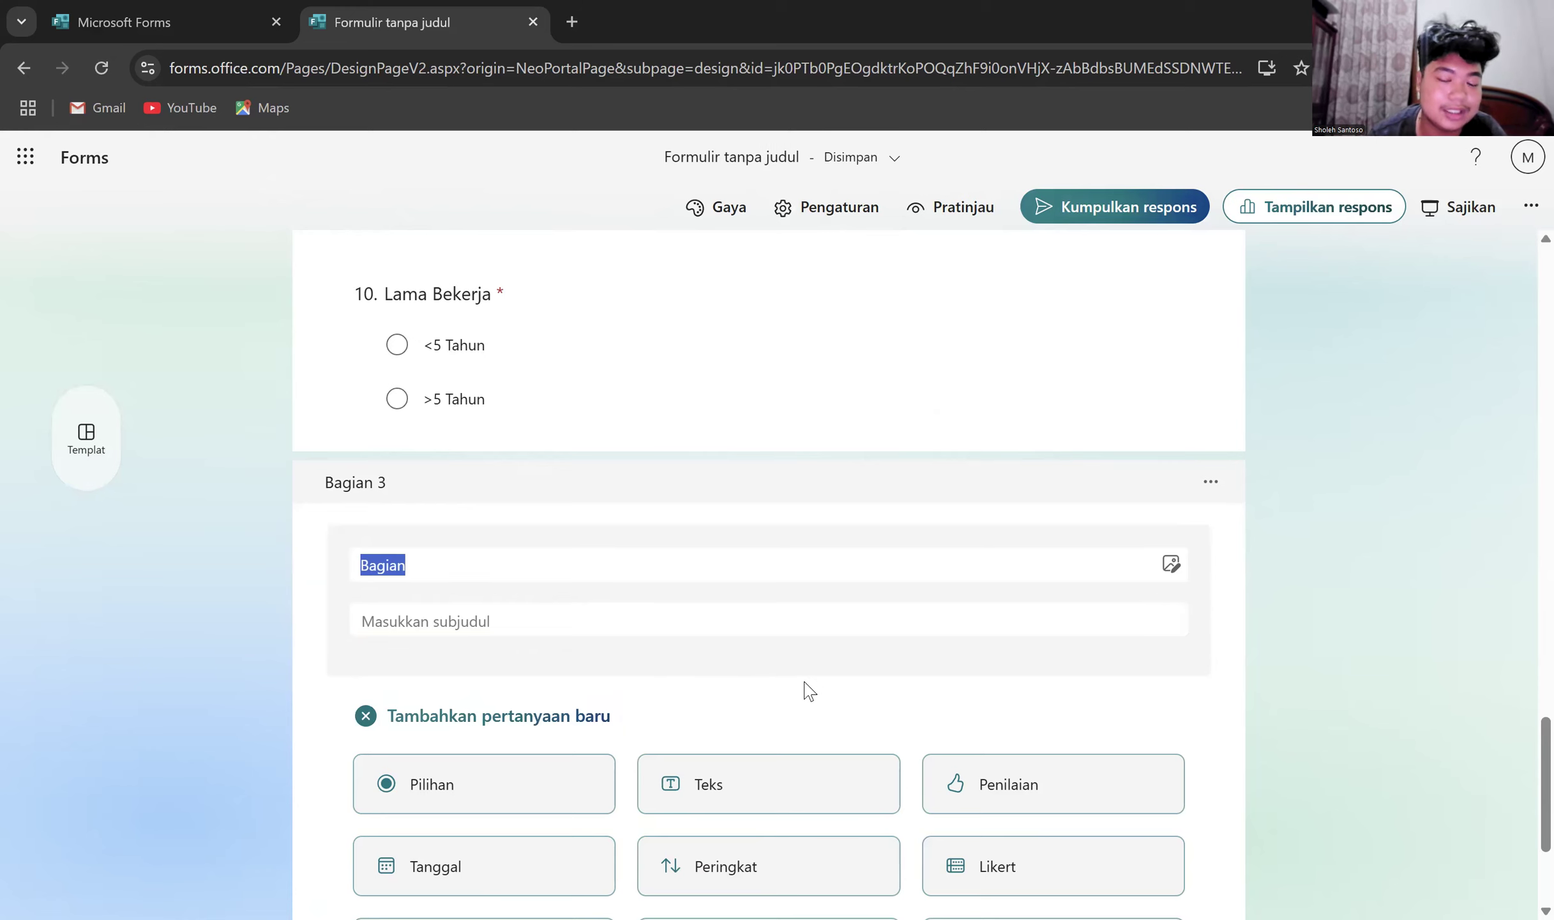
scroll(1229, 709, down, 1)
scroll(1232, 711, down, 1)
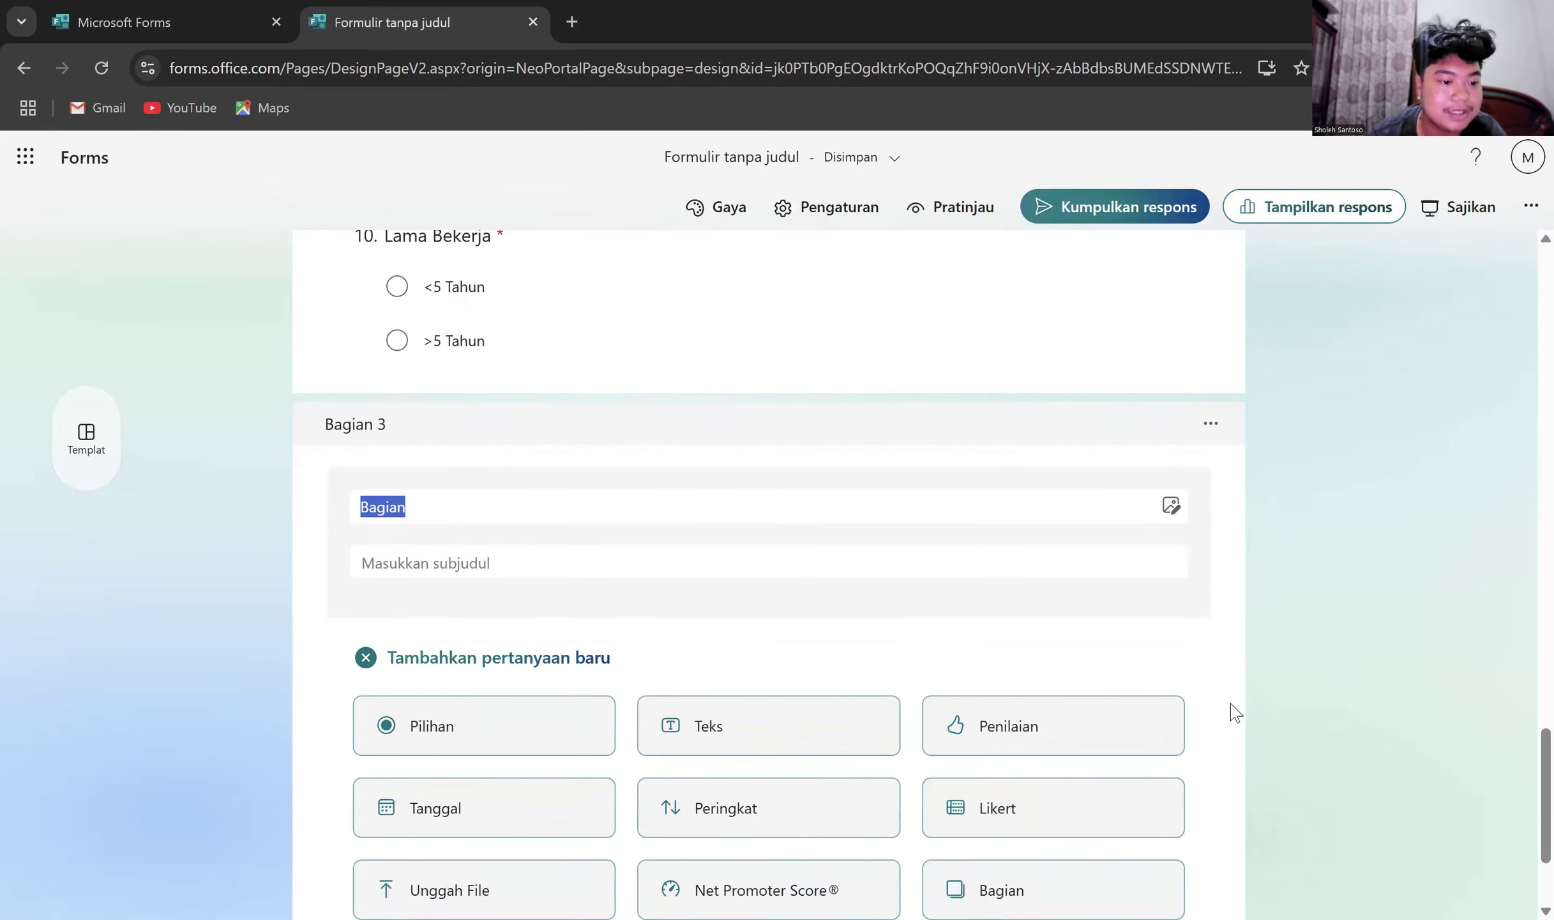
scroll(1233, 712, down, 1)
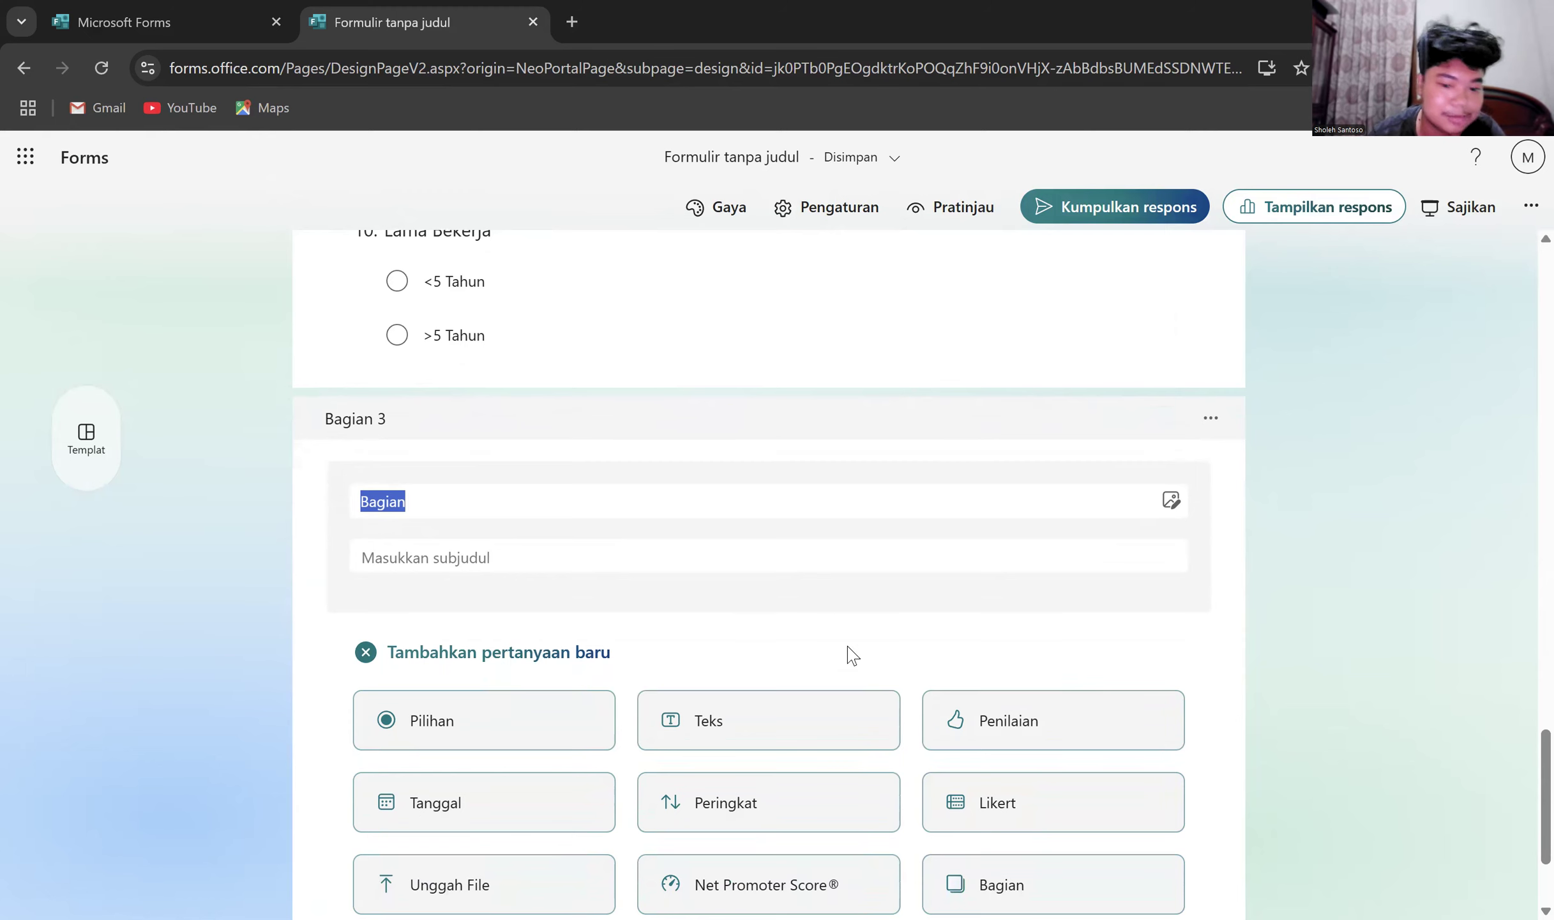
scroll(847, 652, down, 1)
click(799, 625)
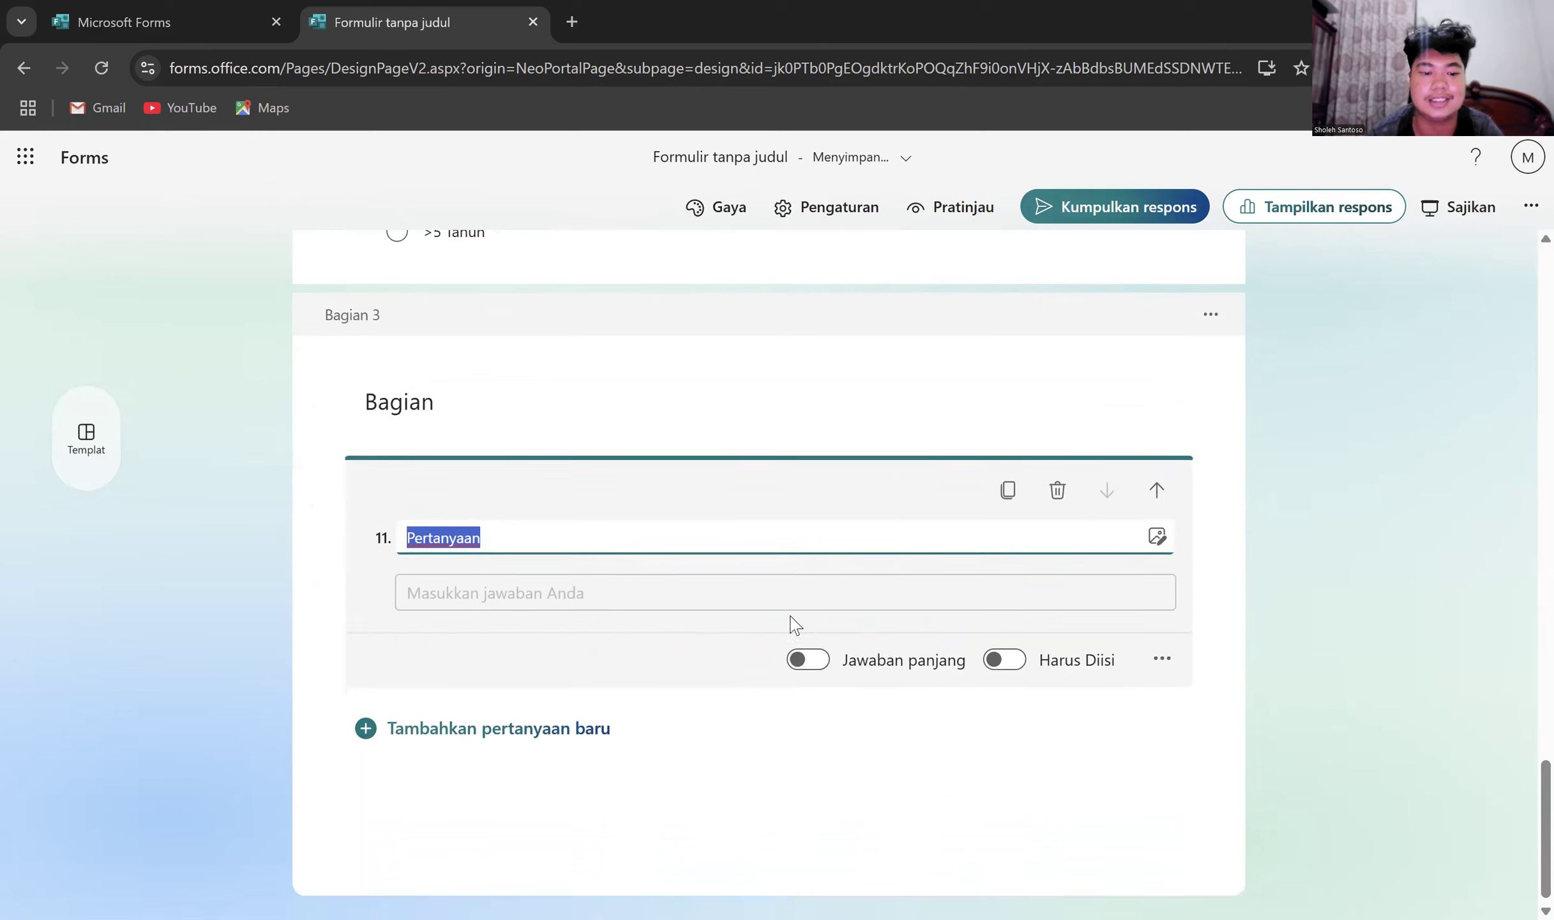
text(Apa yan)
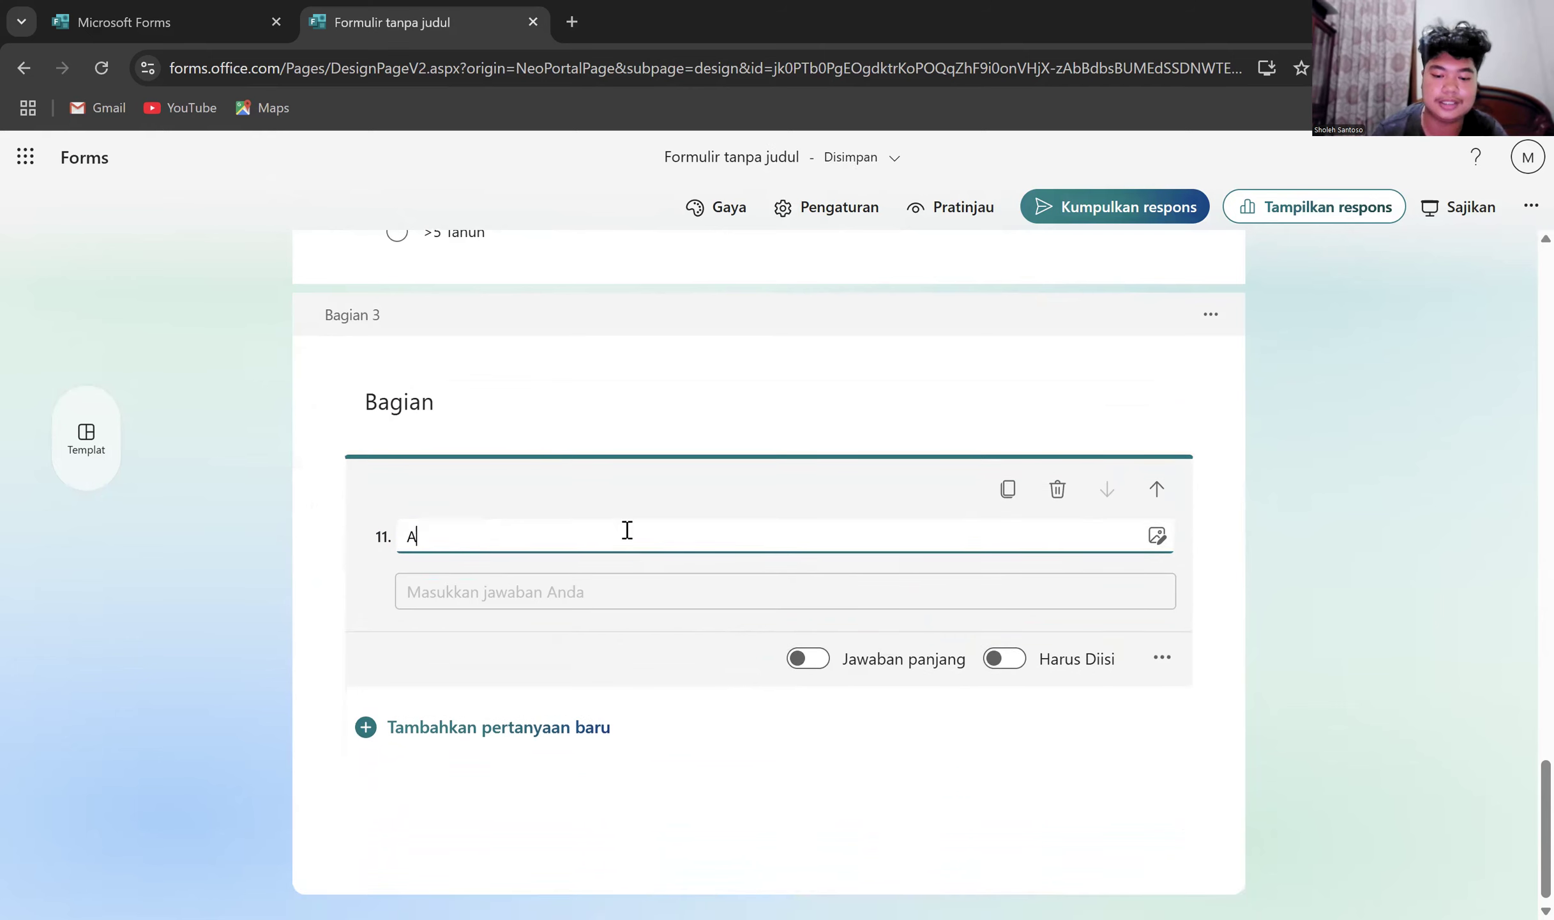
text(g Anda)
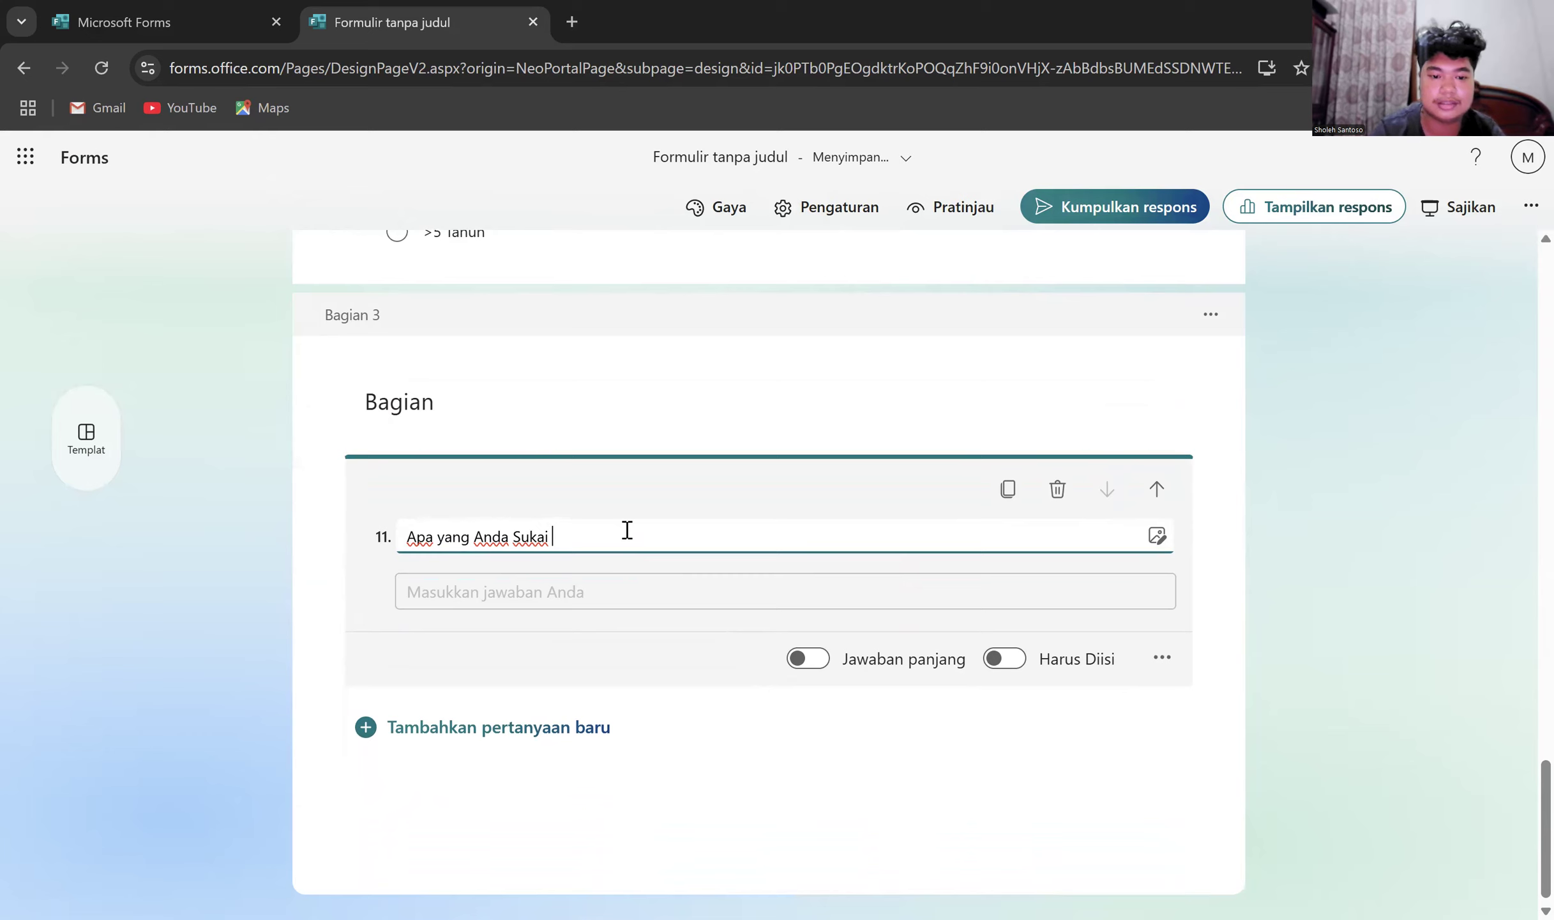
text(Dari Per)
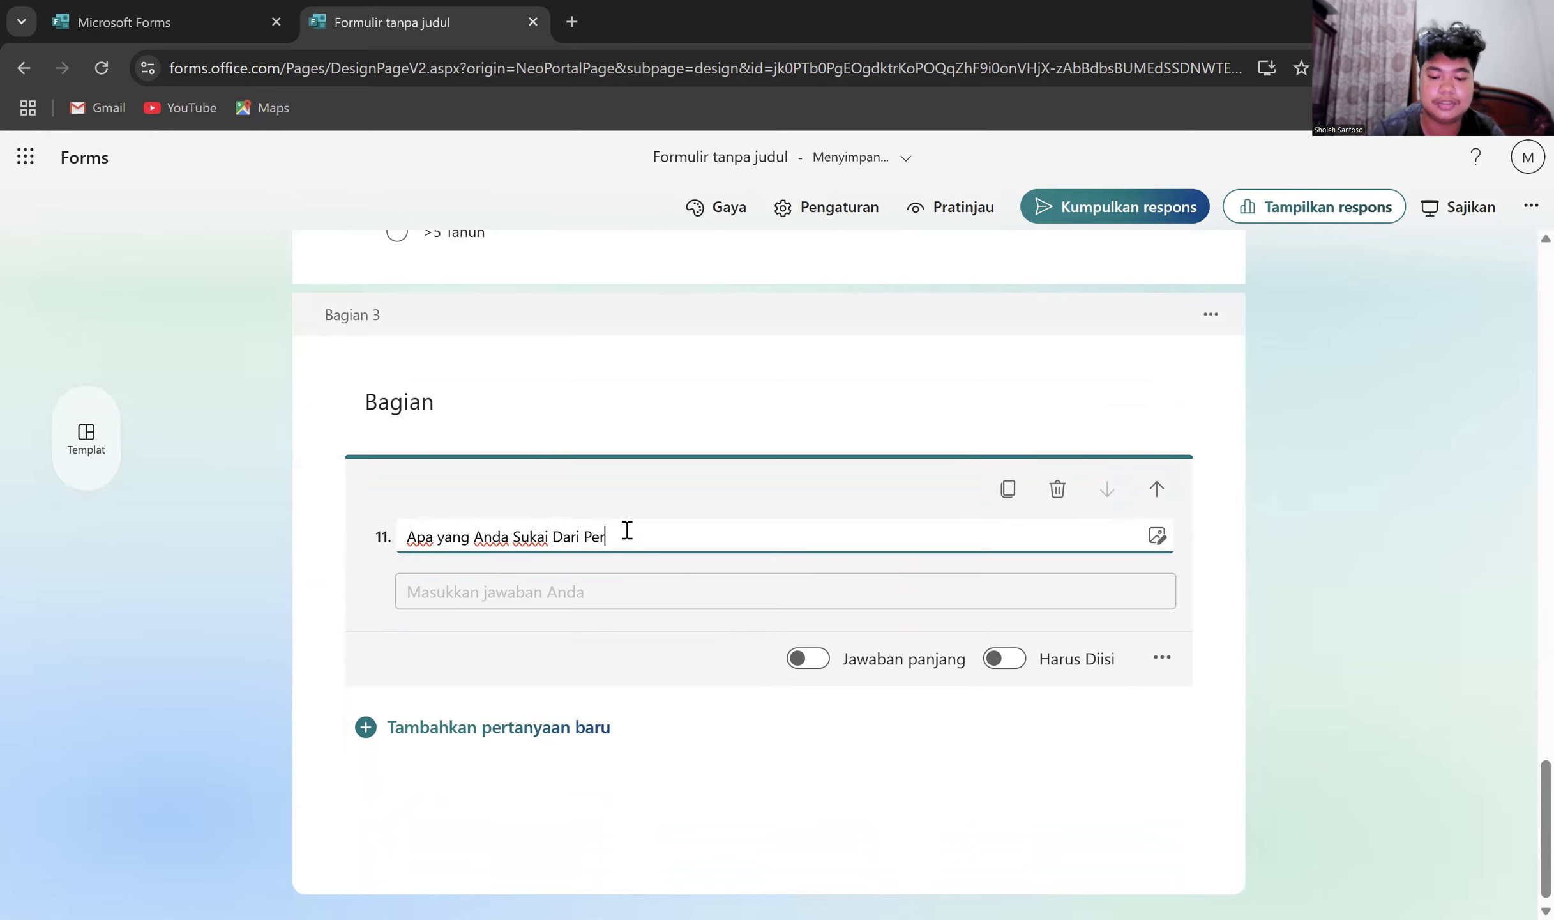
text(usahaan X?)
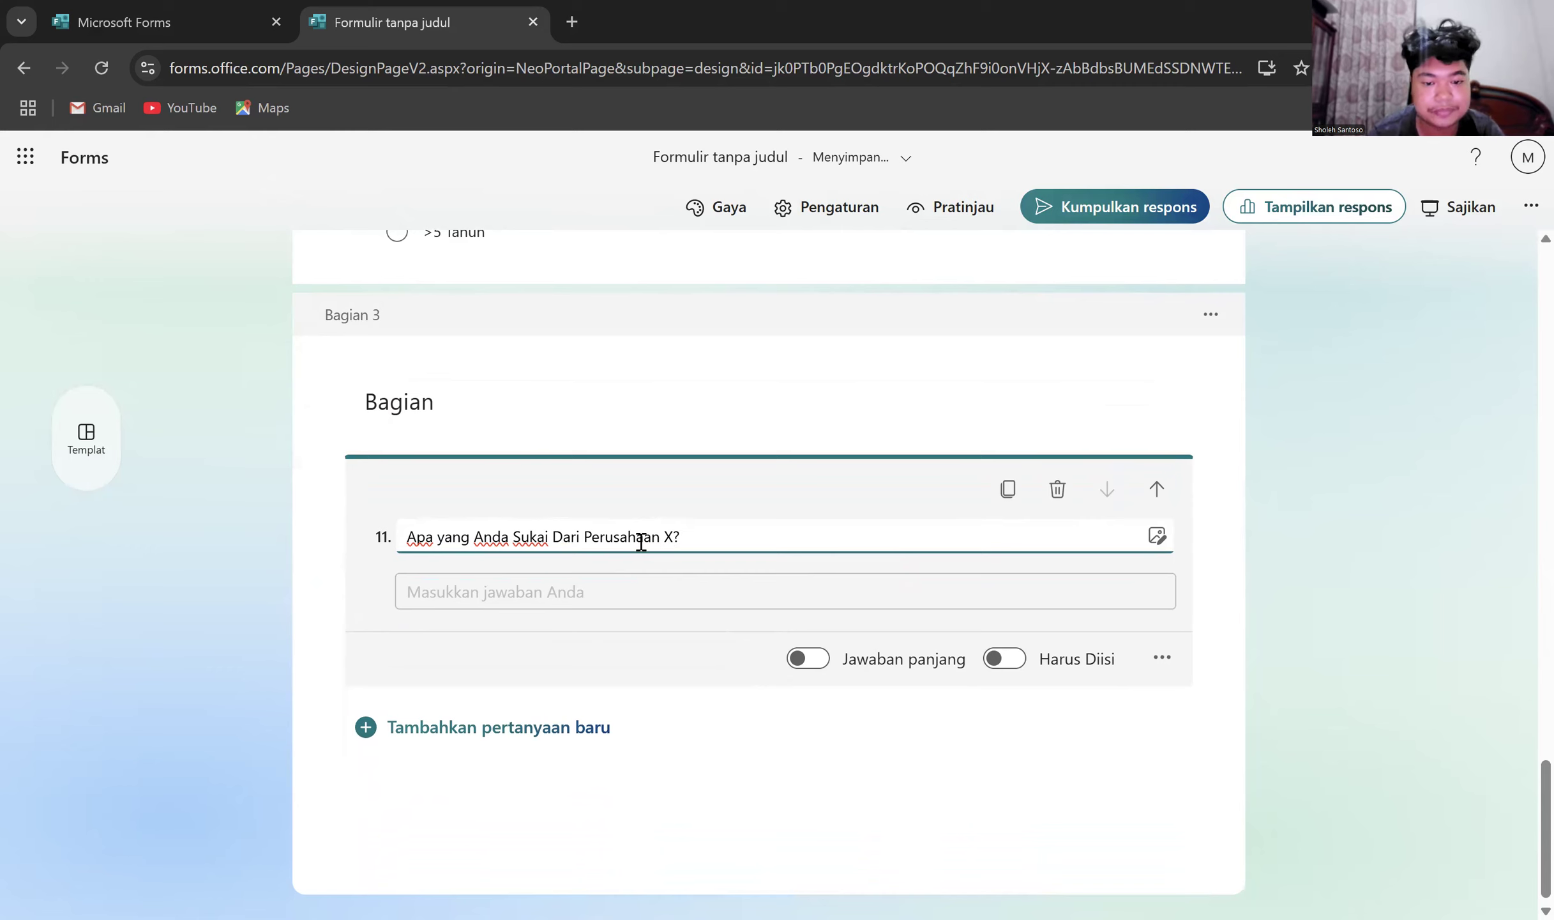
click(989, 660)
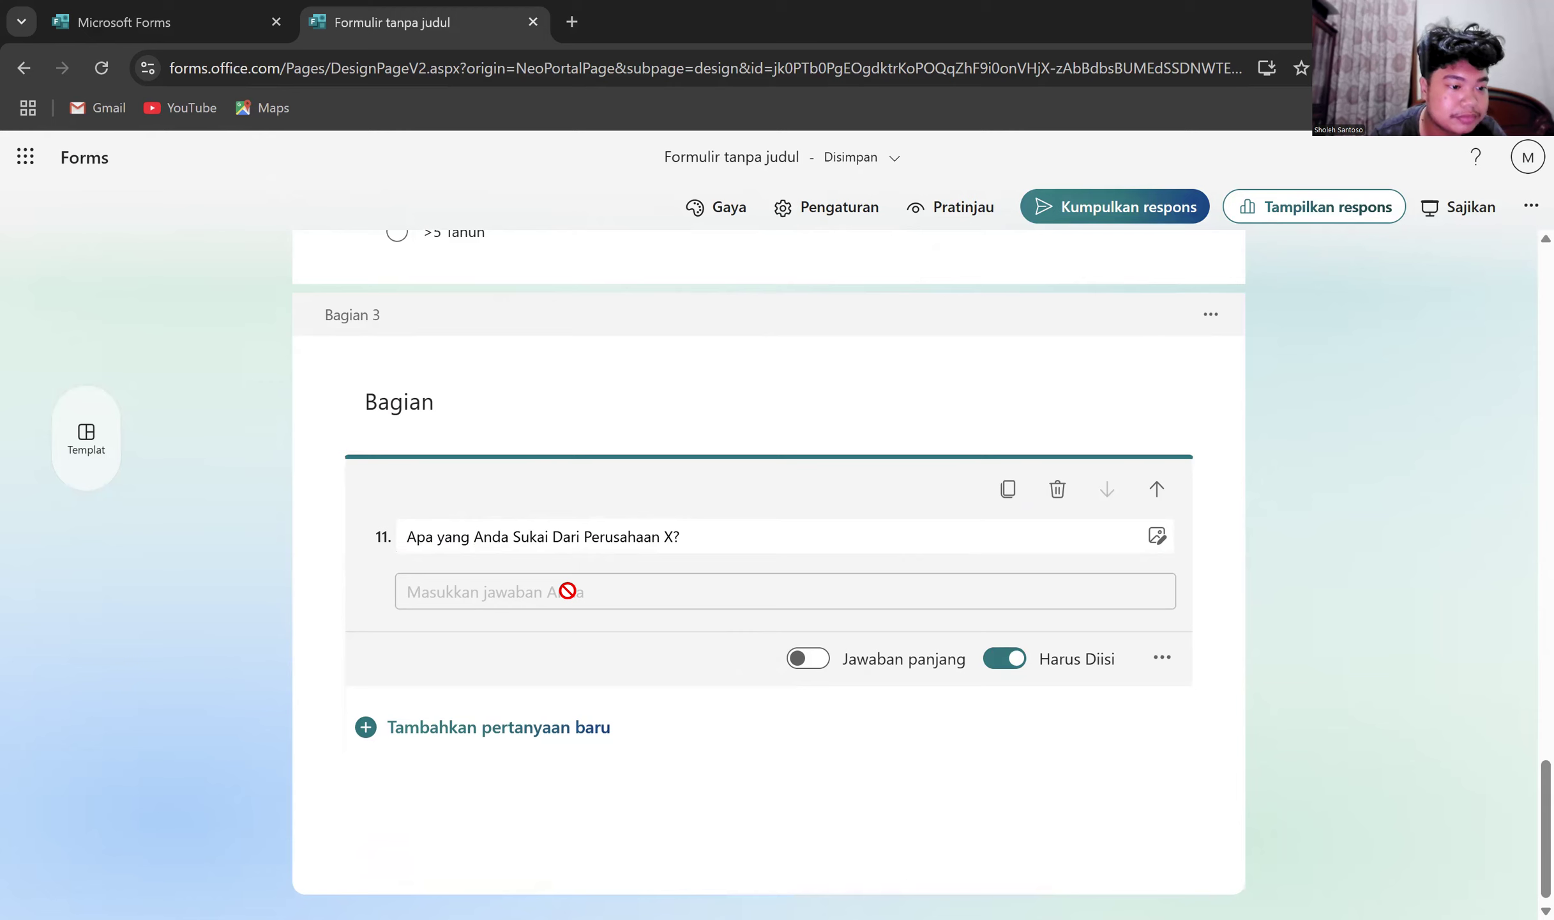
- Add a text question titled "Mengapa Bertahan di Perusahaan X?" below "Apa yang Anda Sukai Dari Perusahaan X?"
click(527, 733)
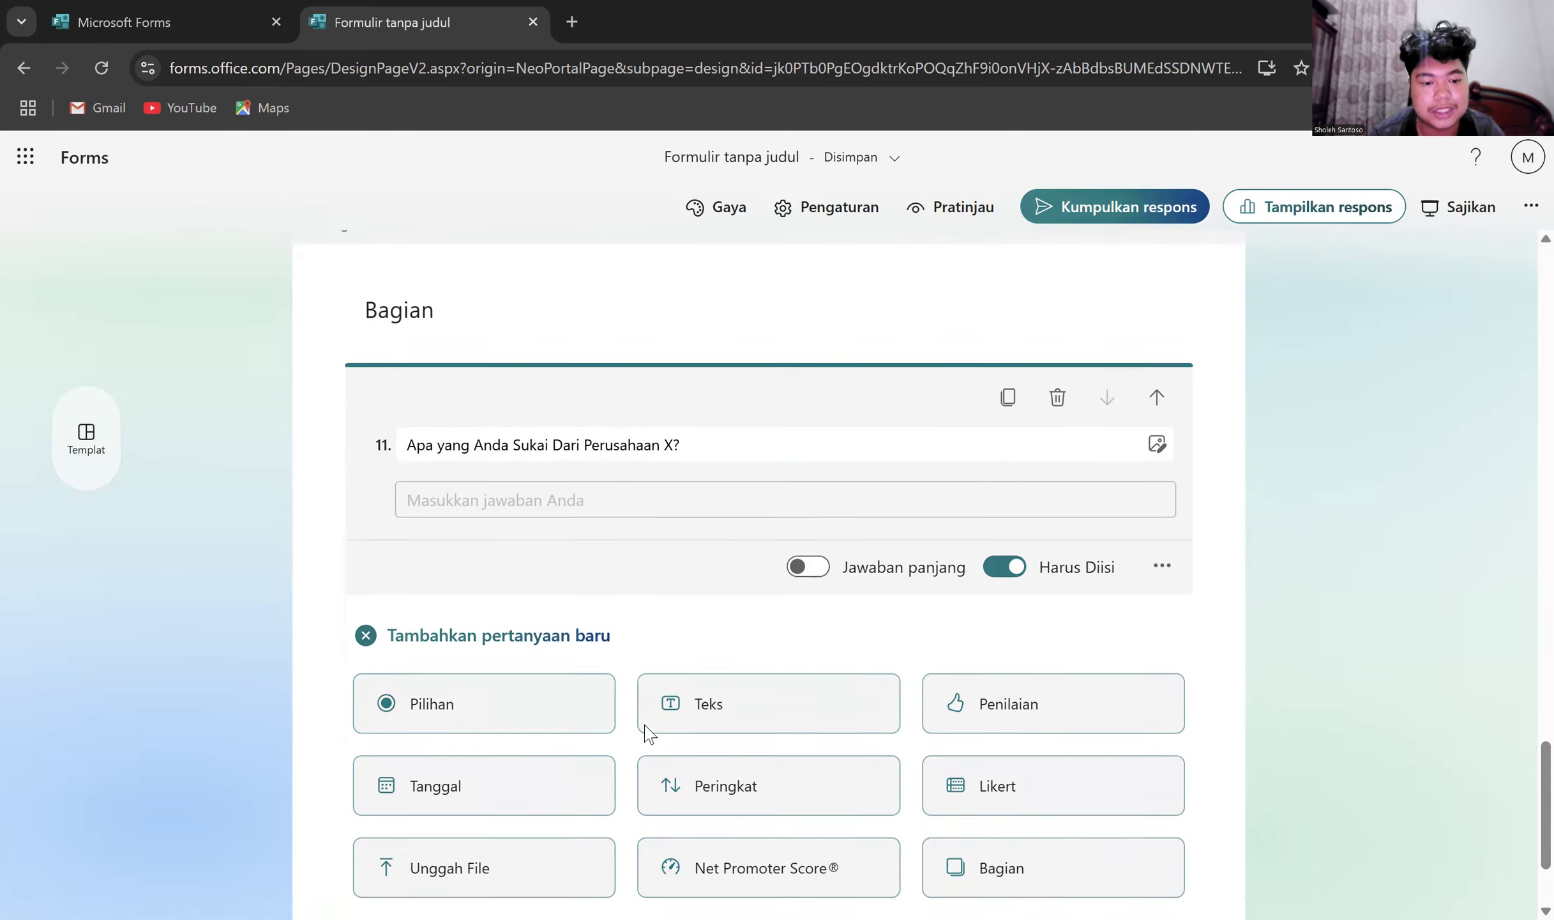
click(690, 687)
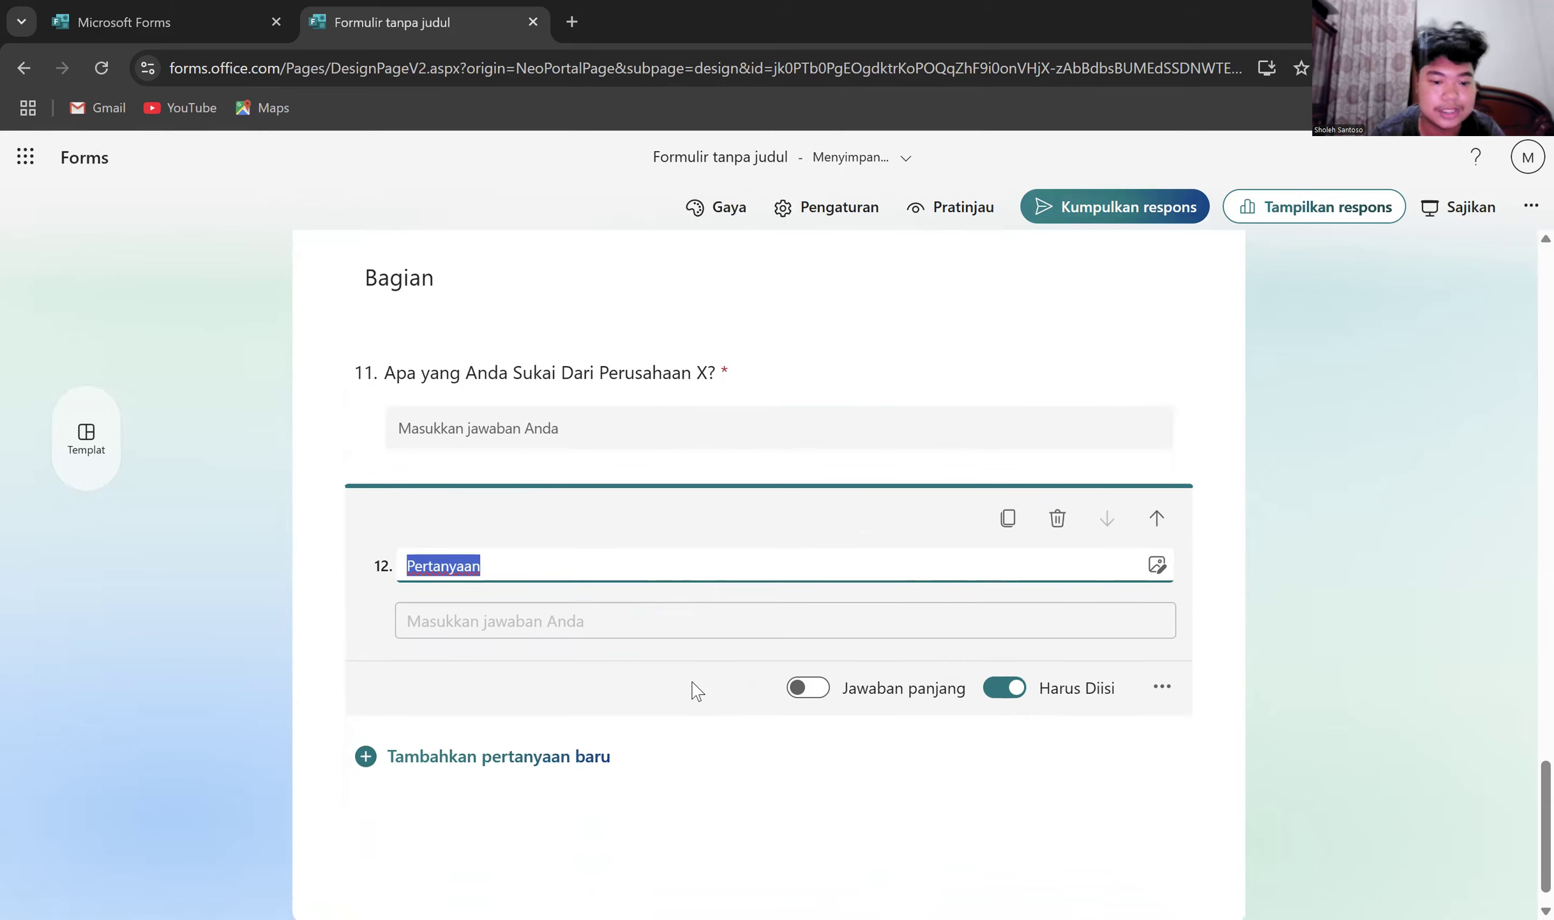
text(m)
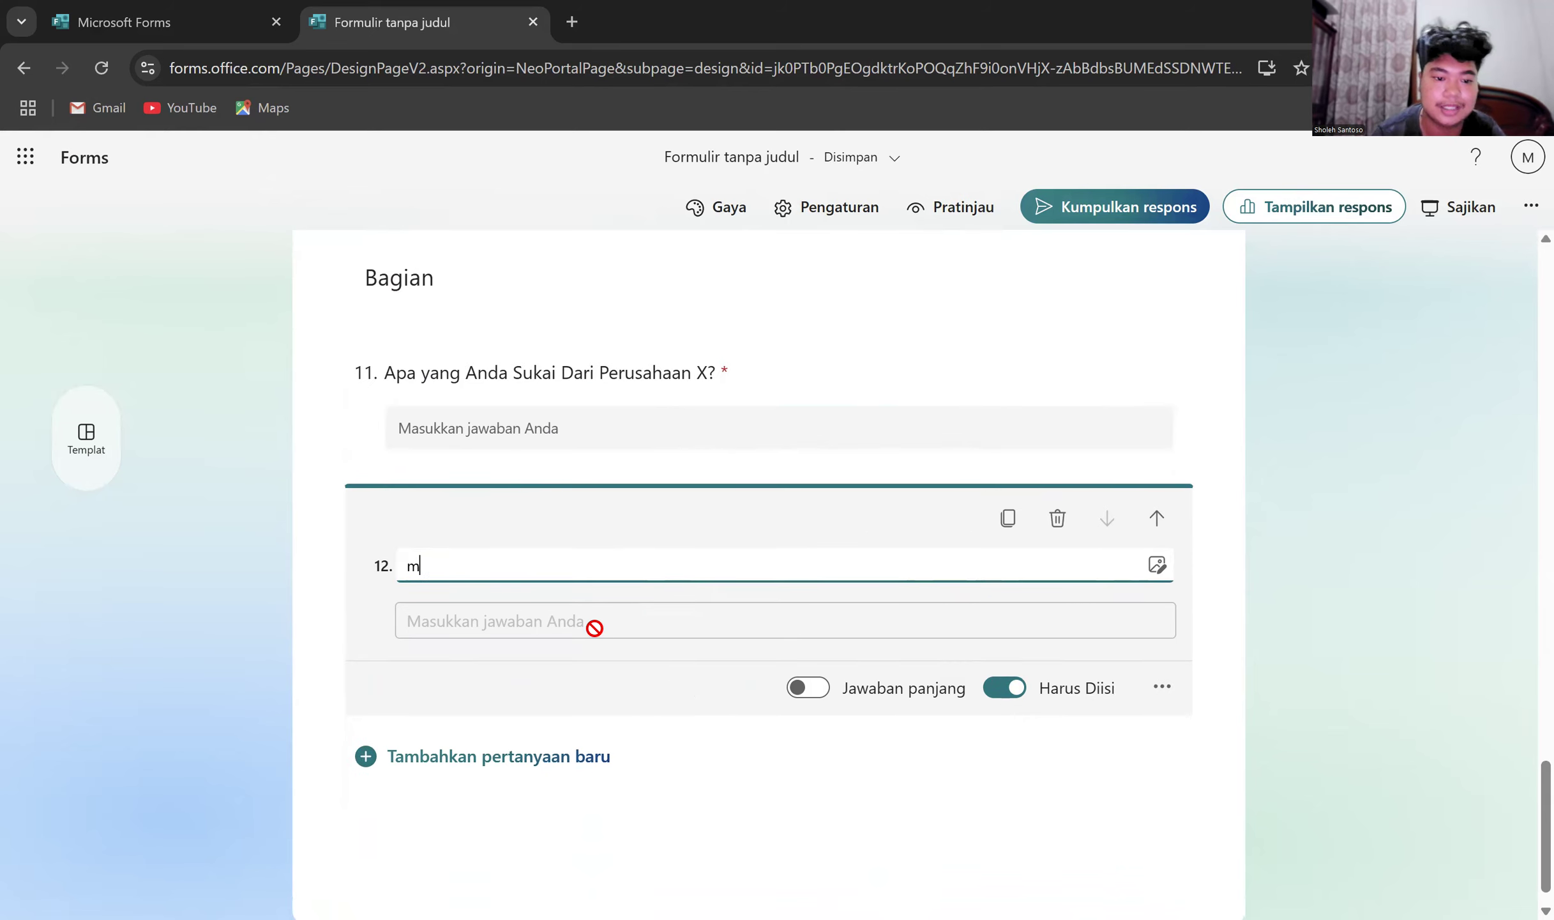
key(BackSpace)
text(Meng)
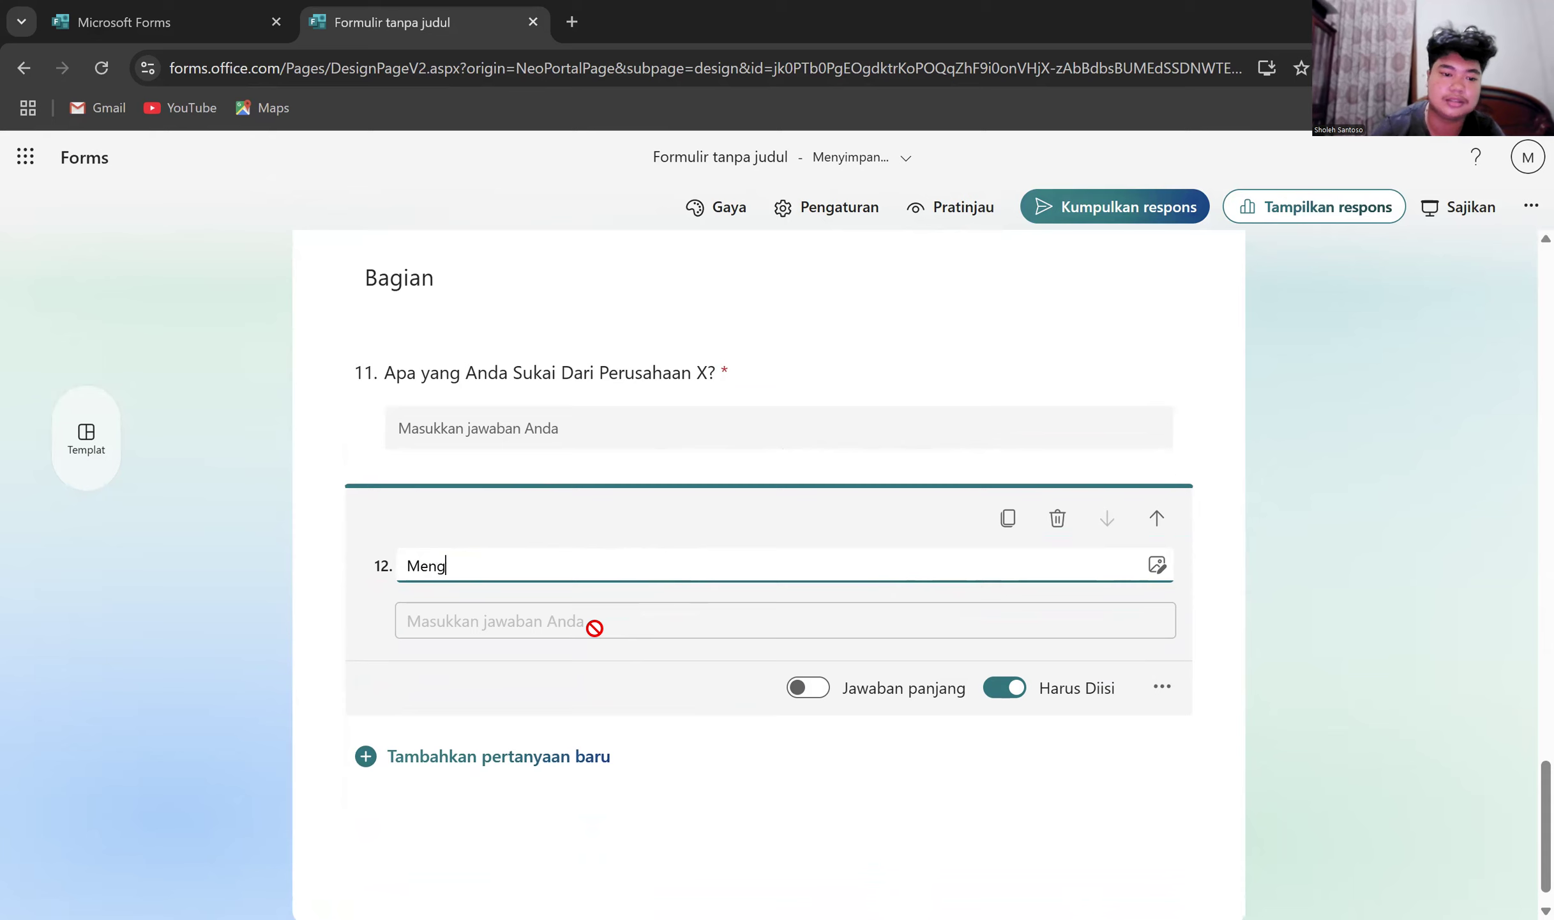
text(apa Bertahan)
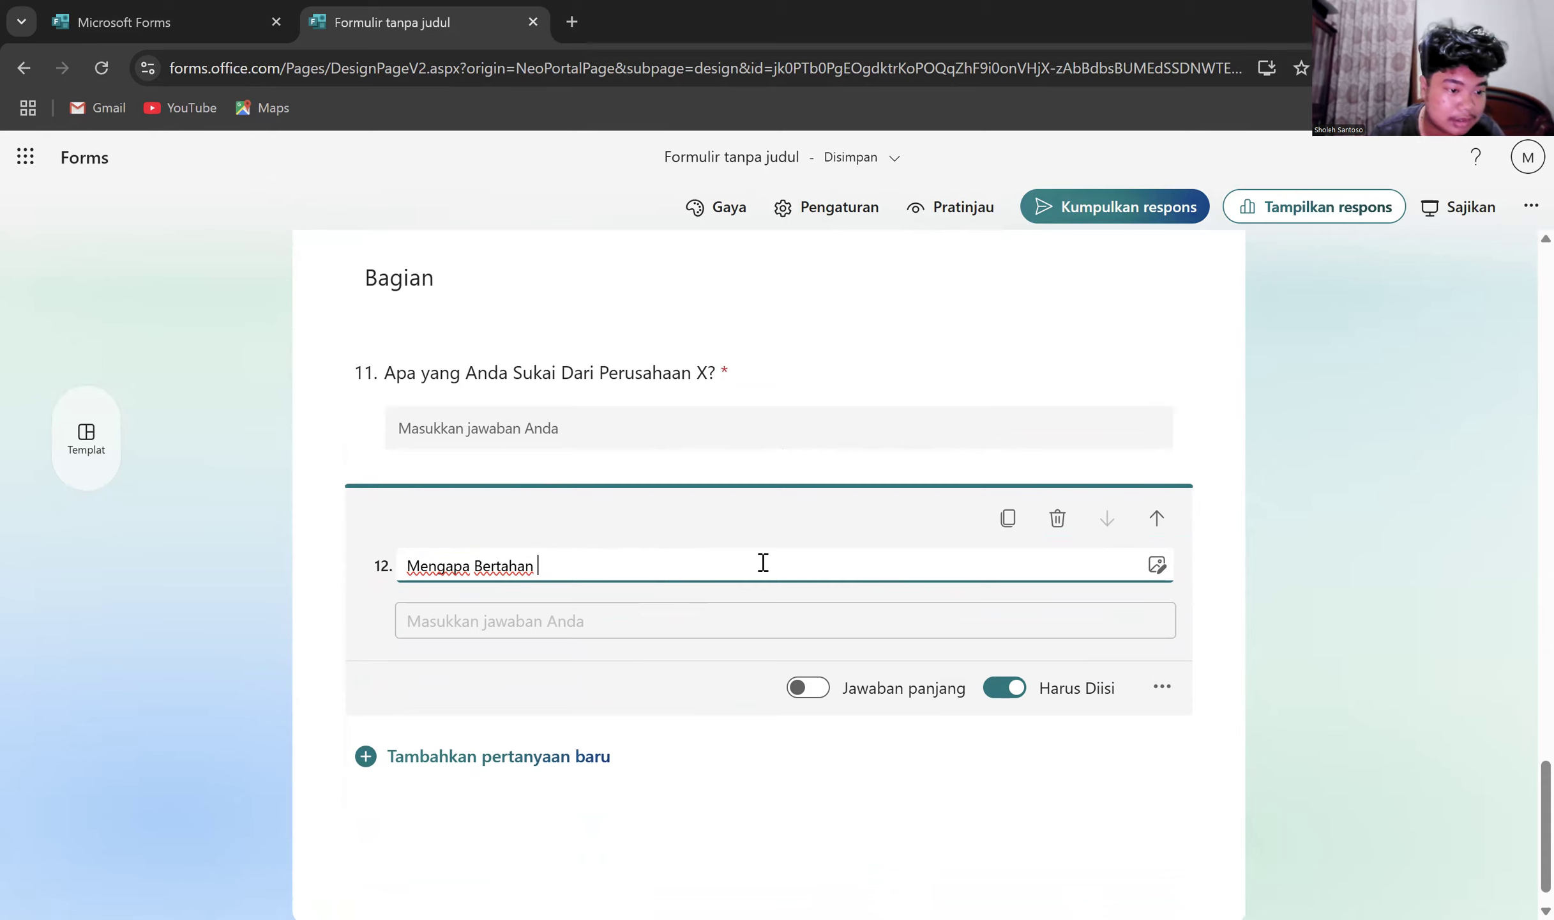
text(di)
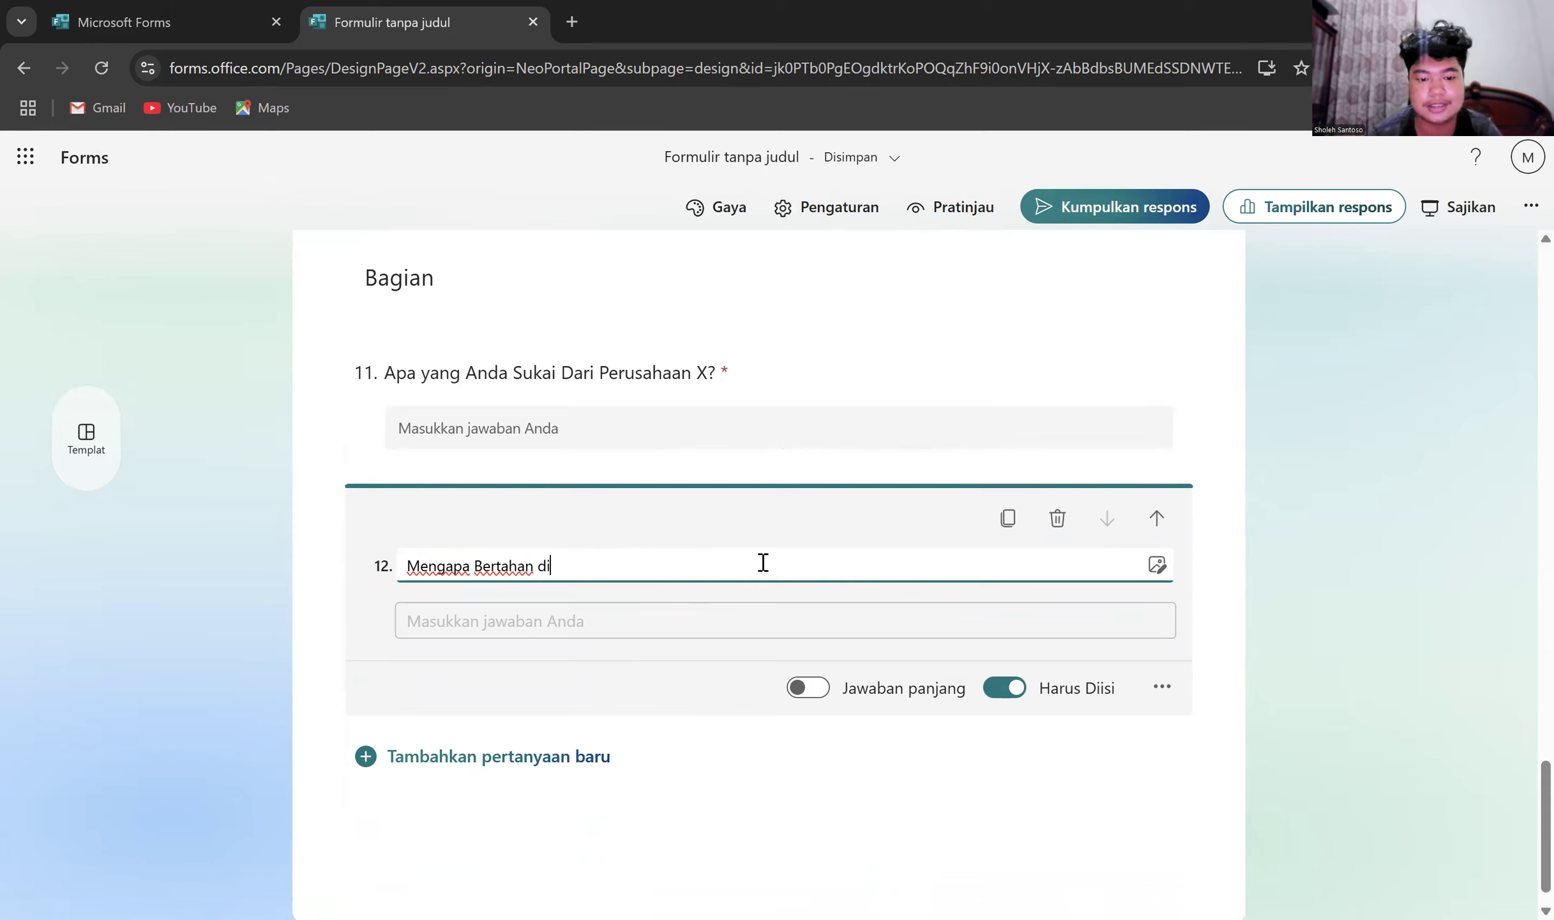
text( Perusahaan)
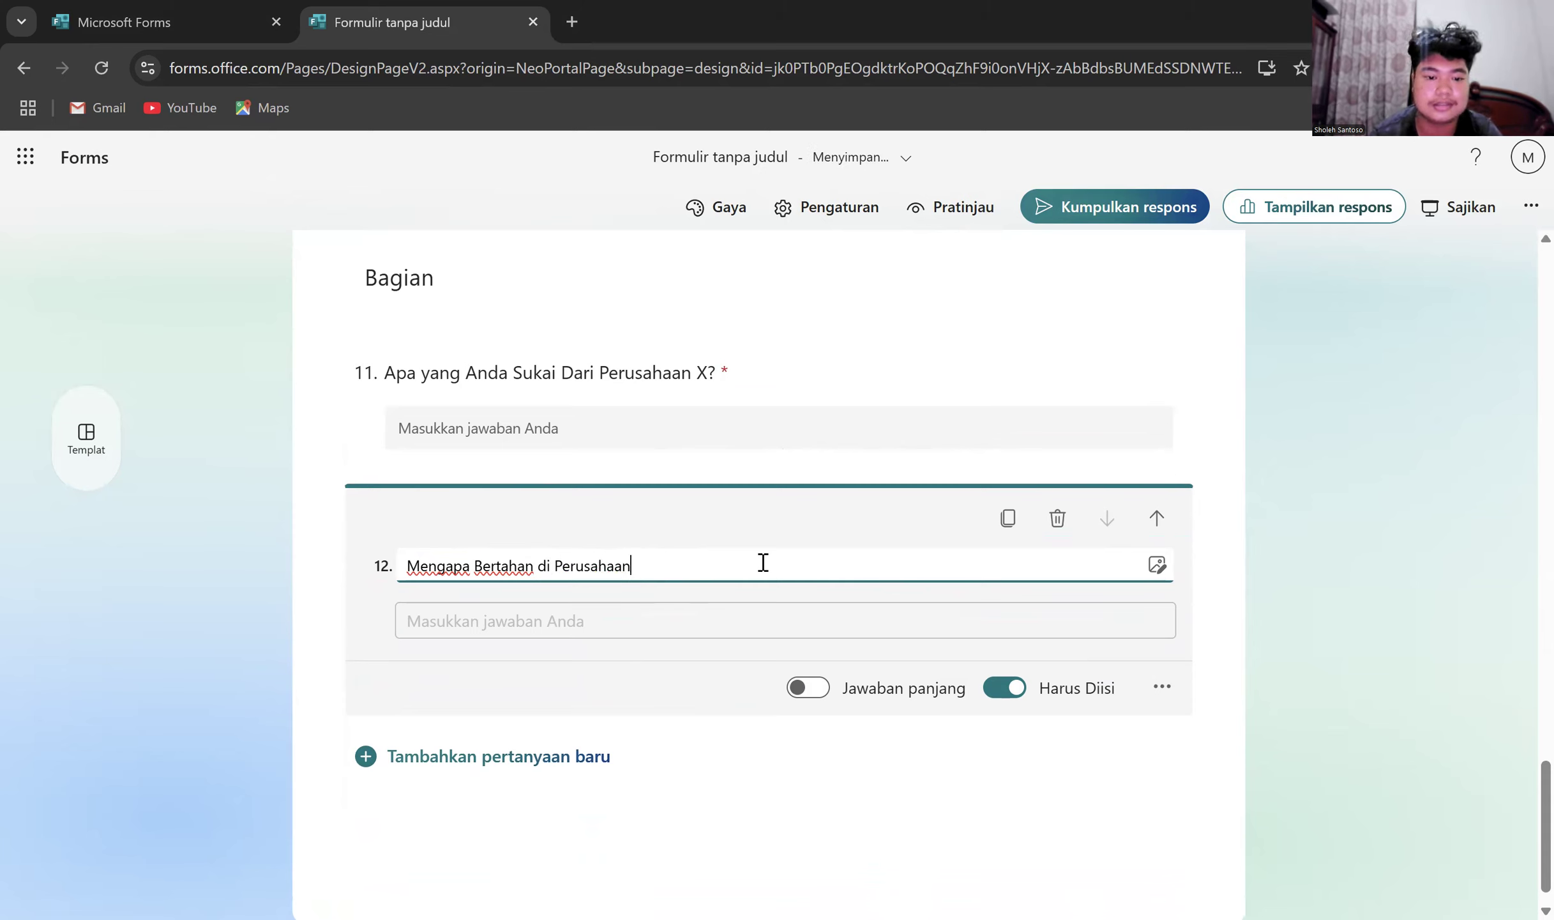
text( X?)
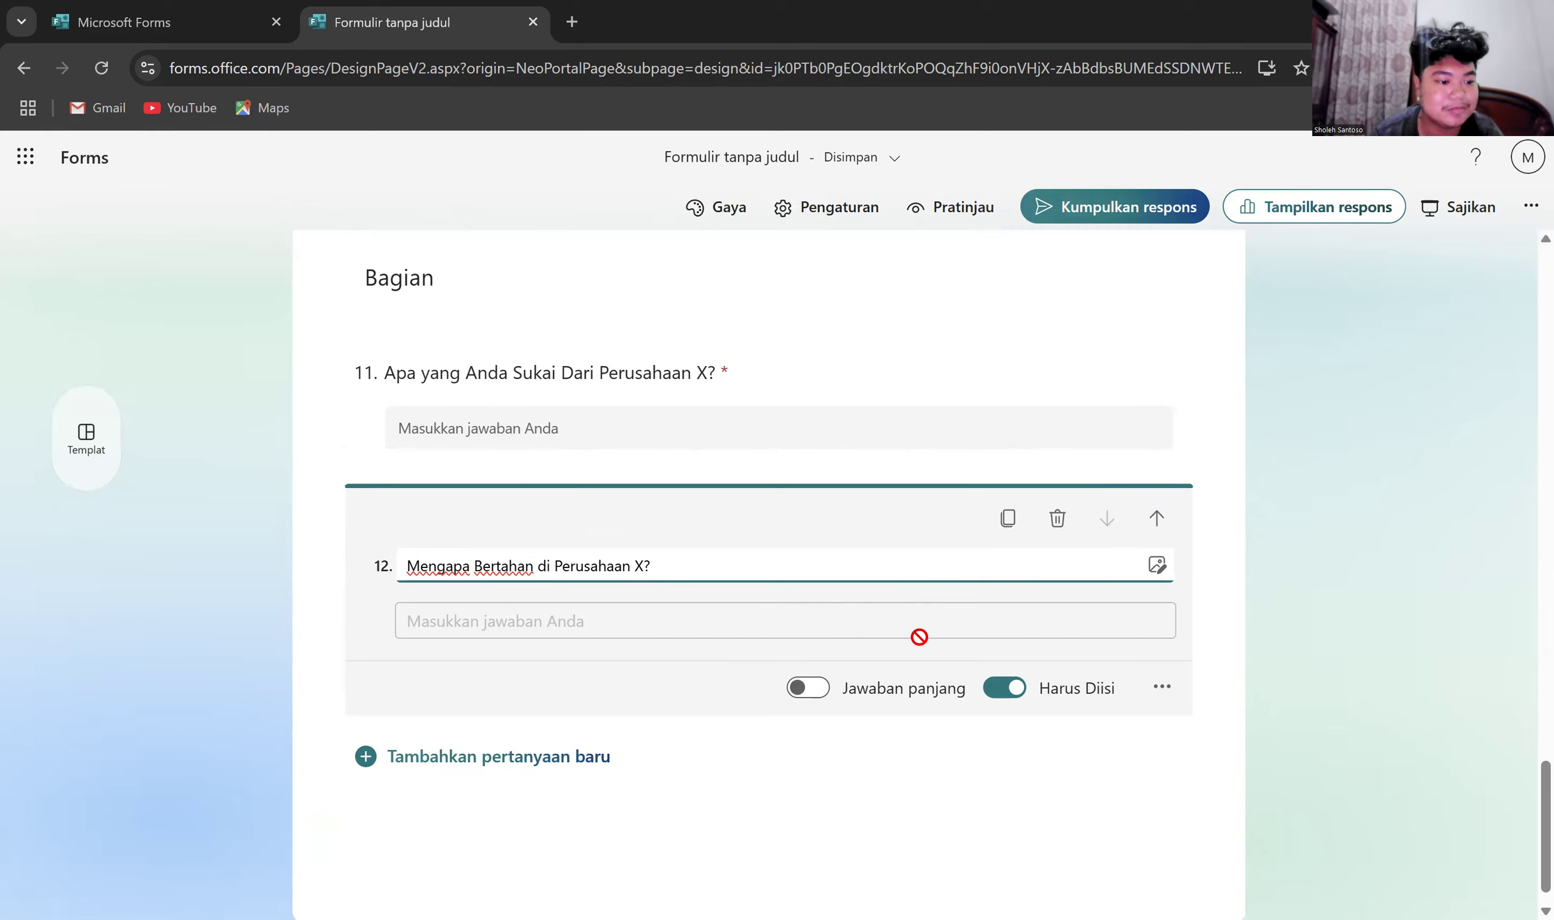
- Examine the branching settings of the third section and its neighbouring questions, and return to the form editor
click(1164, 687)
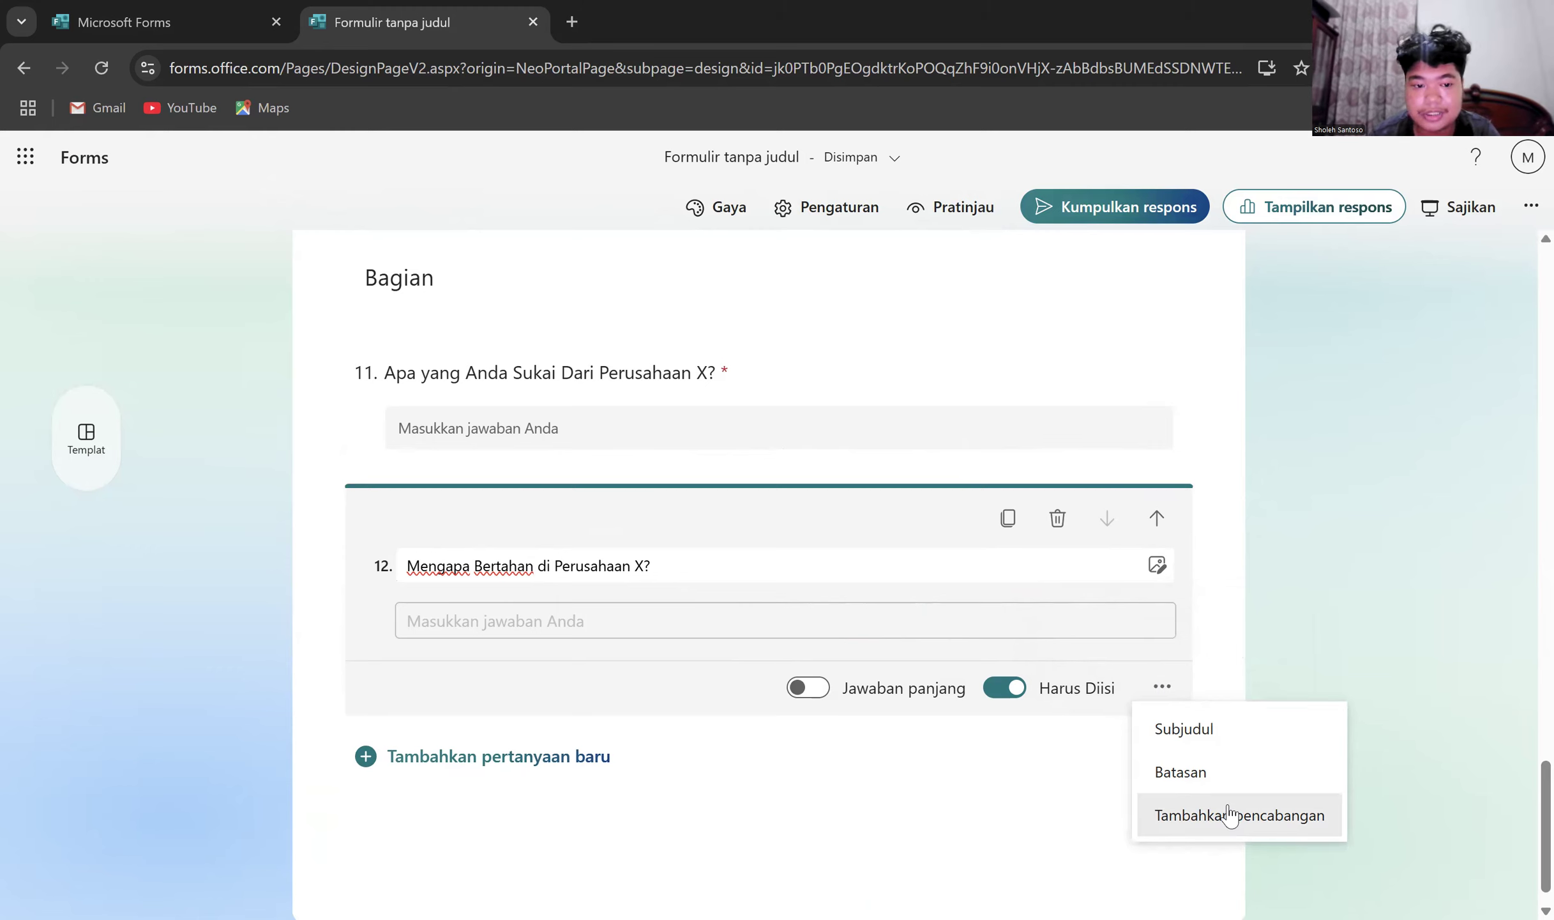
scroll(1276, 451, up, 3)
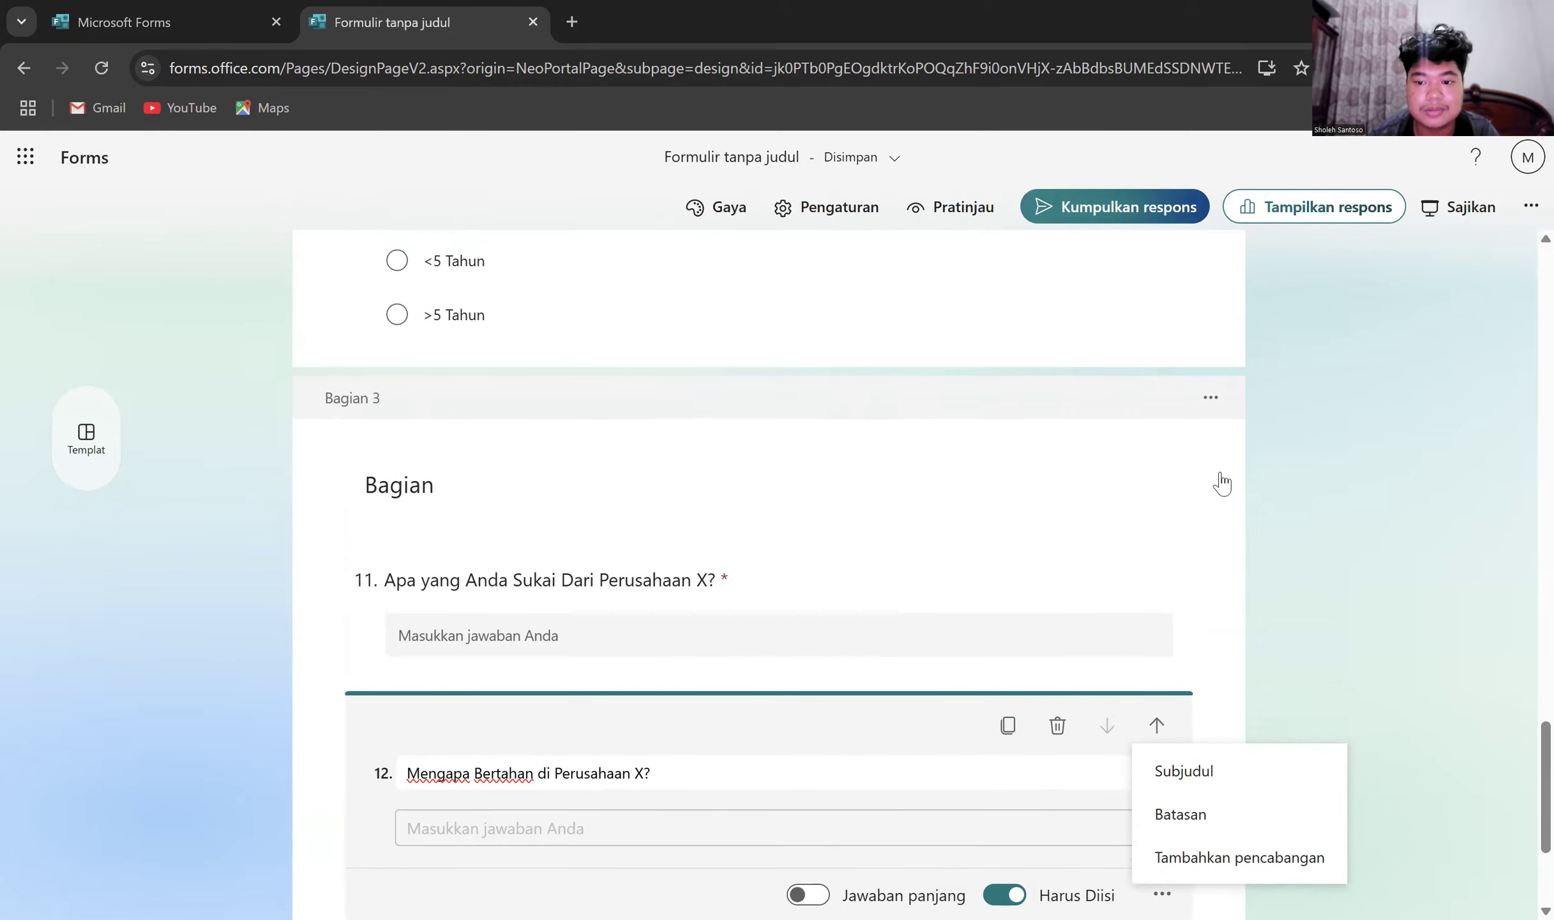
click(1210, 397)
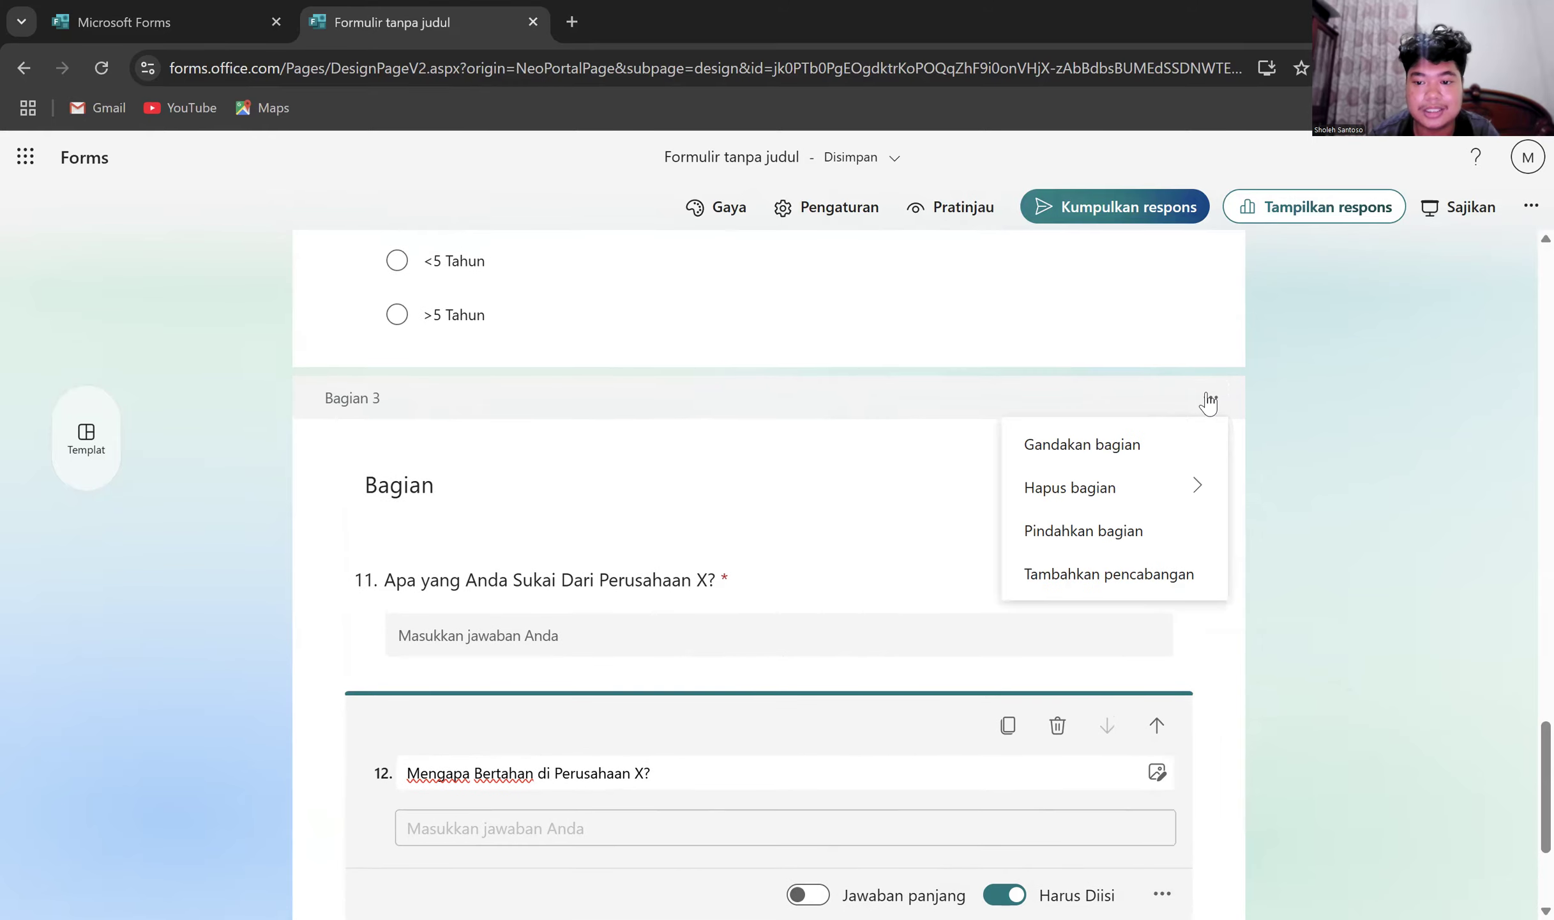
click(1168, 574)
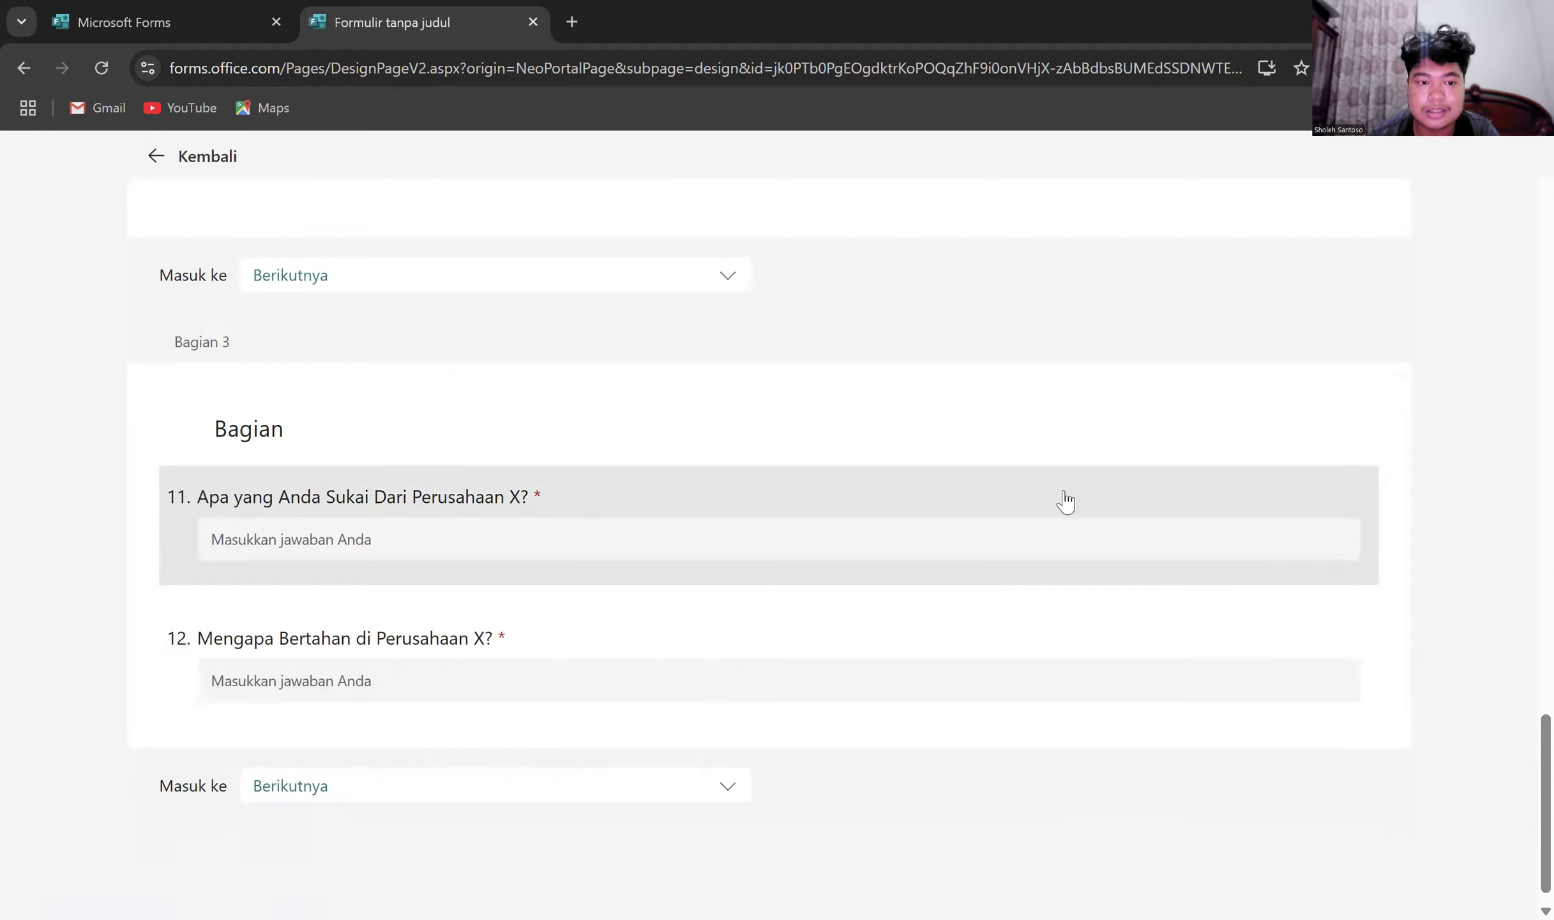
scroll(1065, 502, up, 6)
scroll(1065, 501, down, 3)
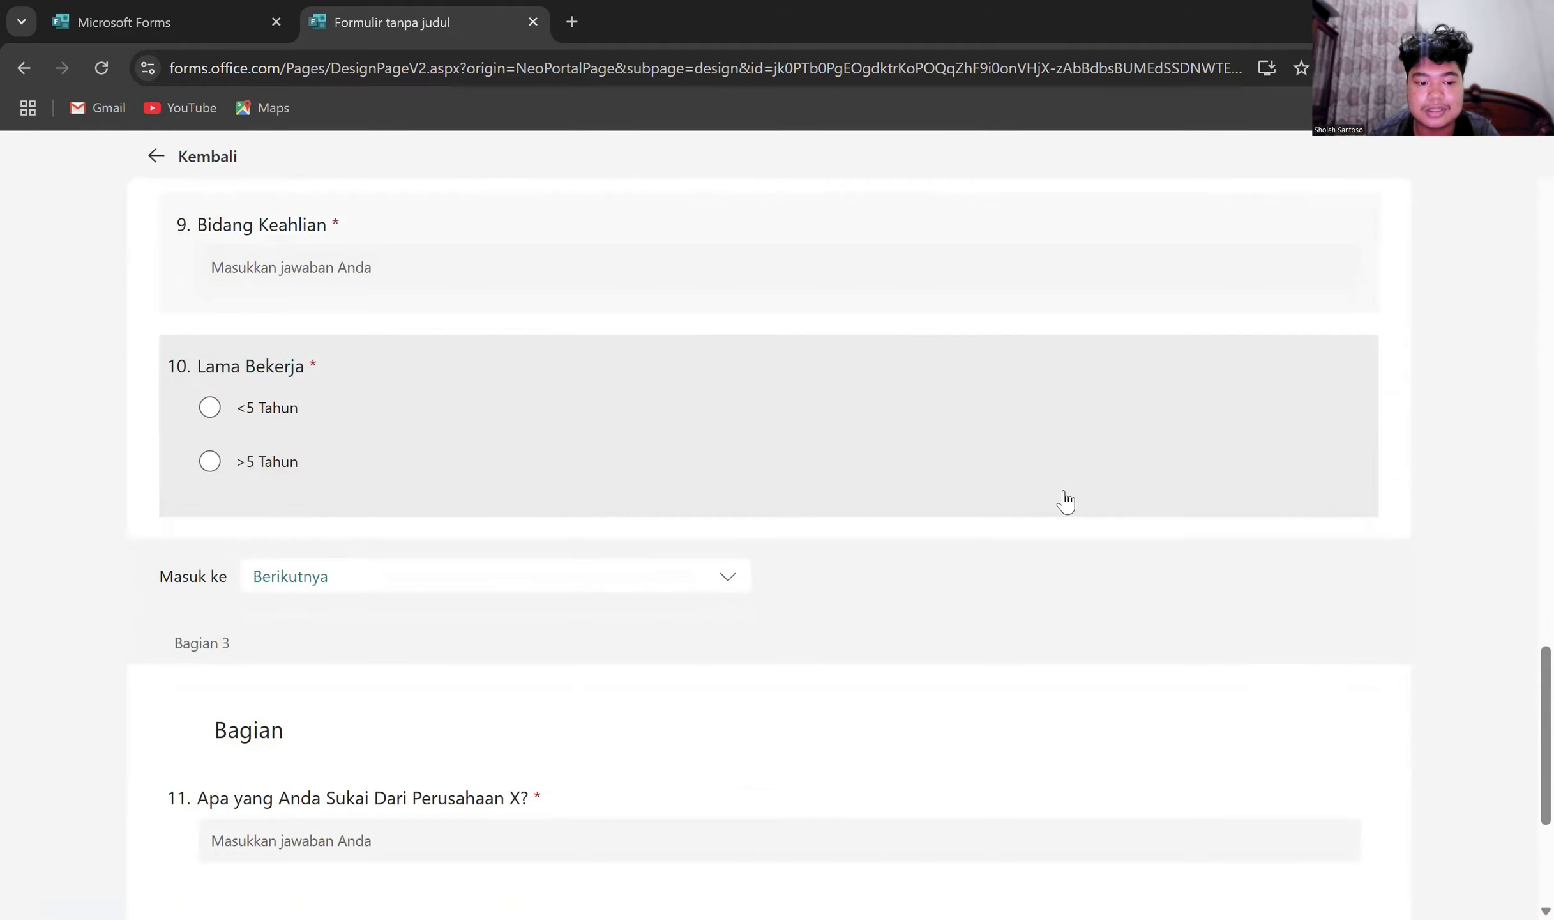
scroll(1065, 502, down, 5)
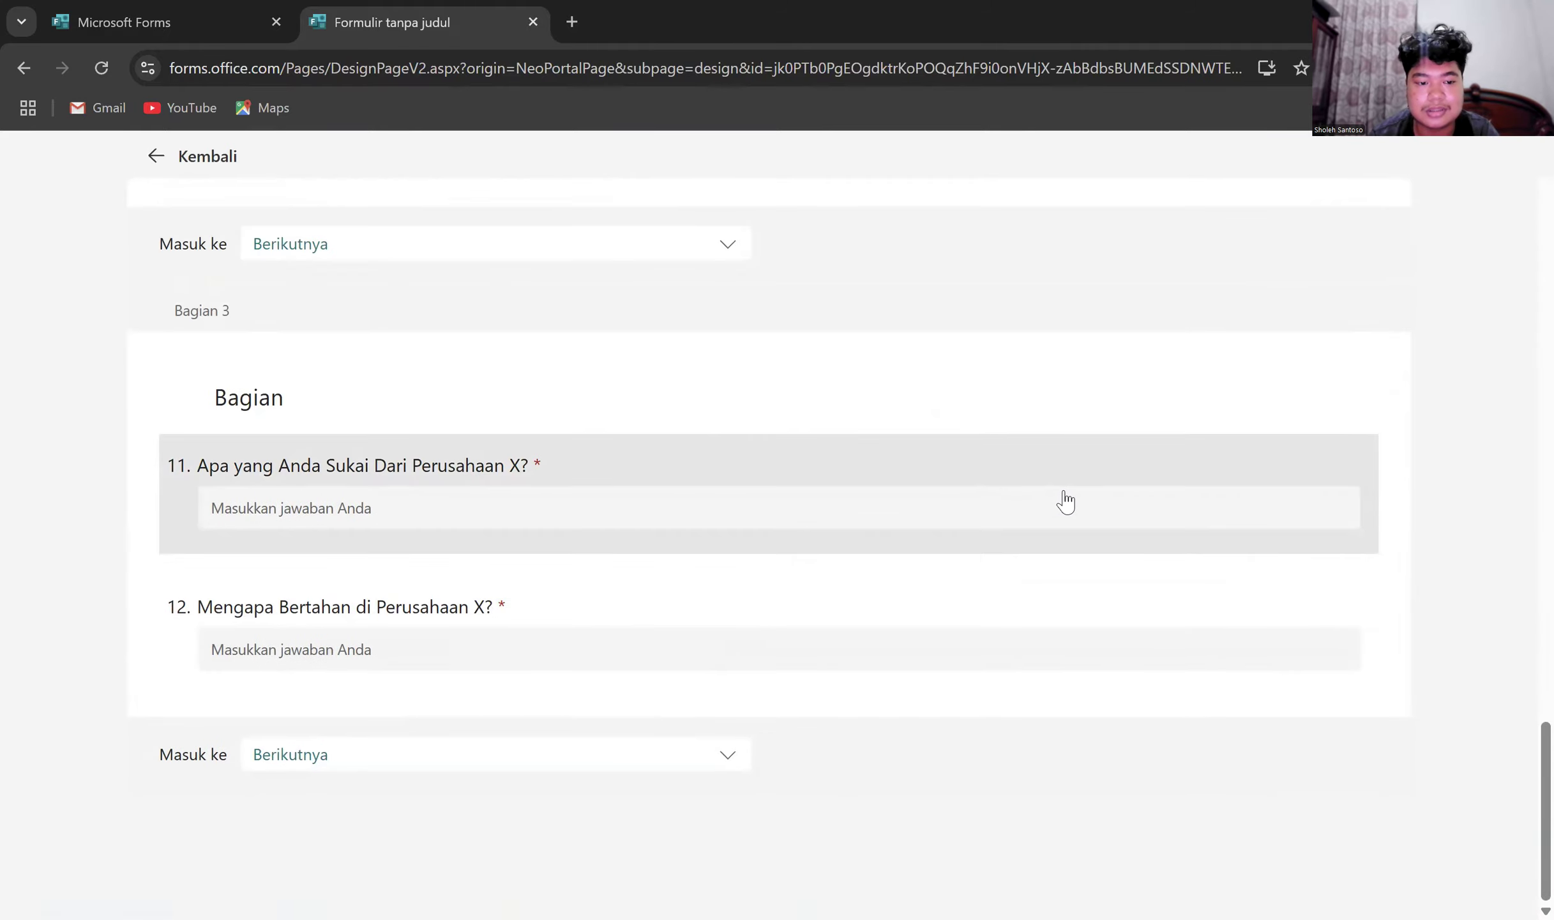
click(192, 157)
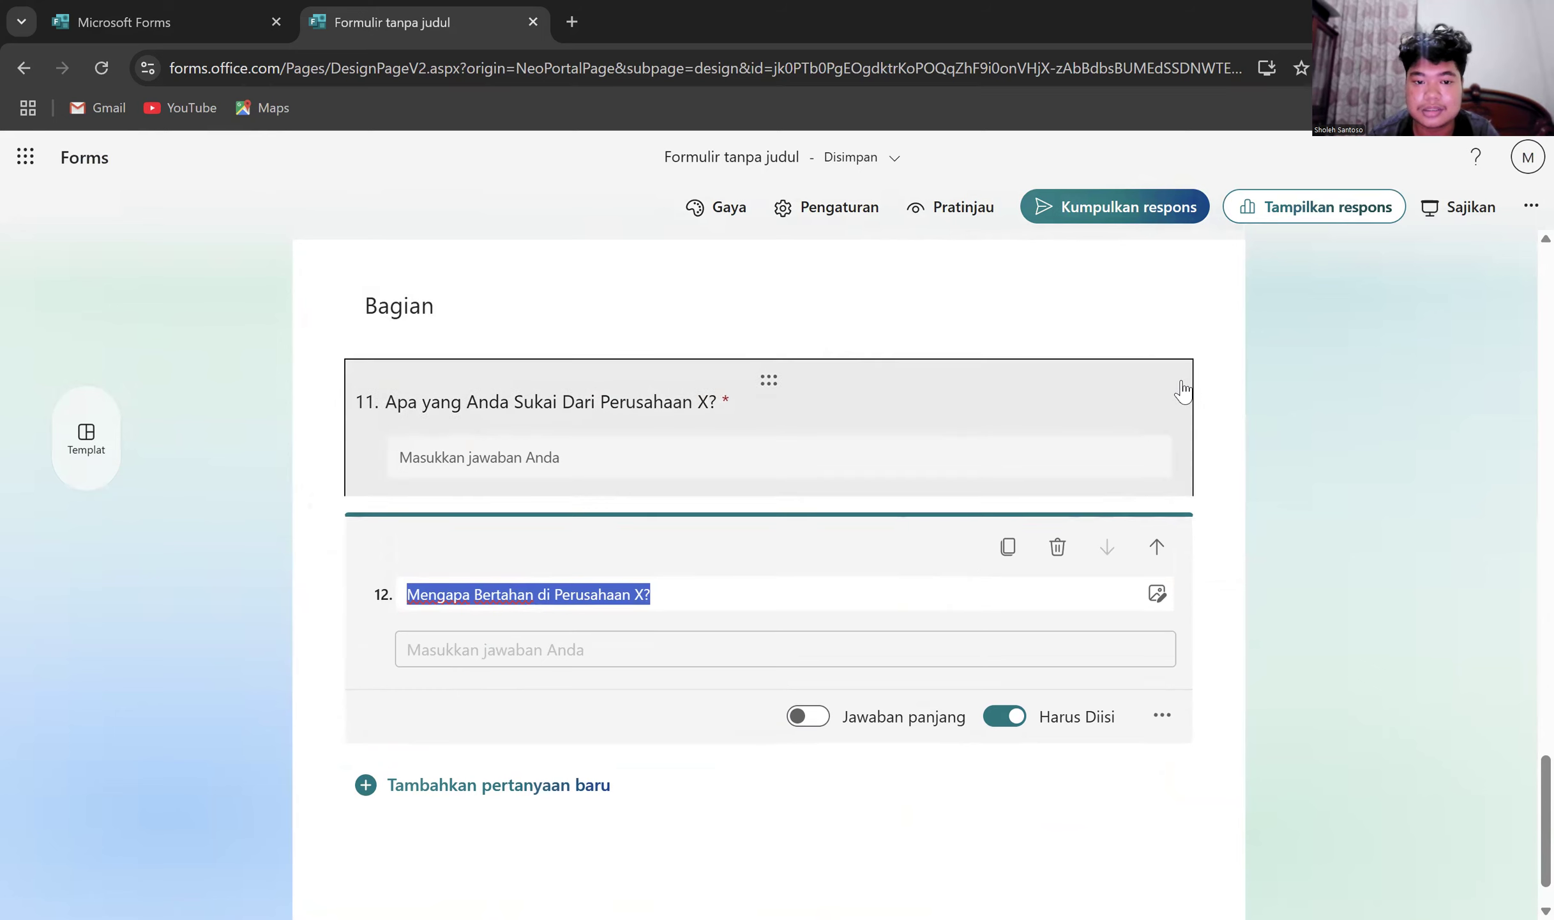
- Set the branching of the question "Apa yang Anda Sukai Dari Perusahaan X?" to go to "Akhir formulir"
click(1182, 391)
click(1168, 570)
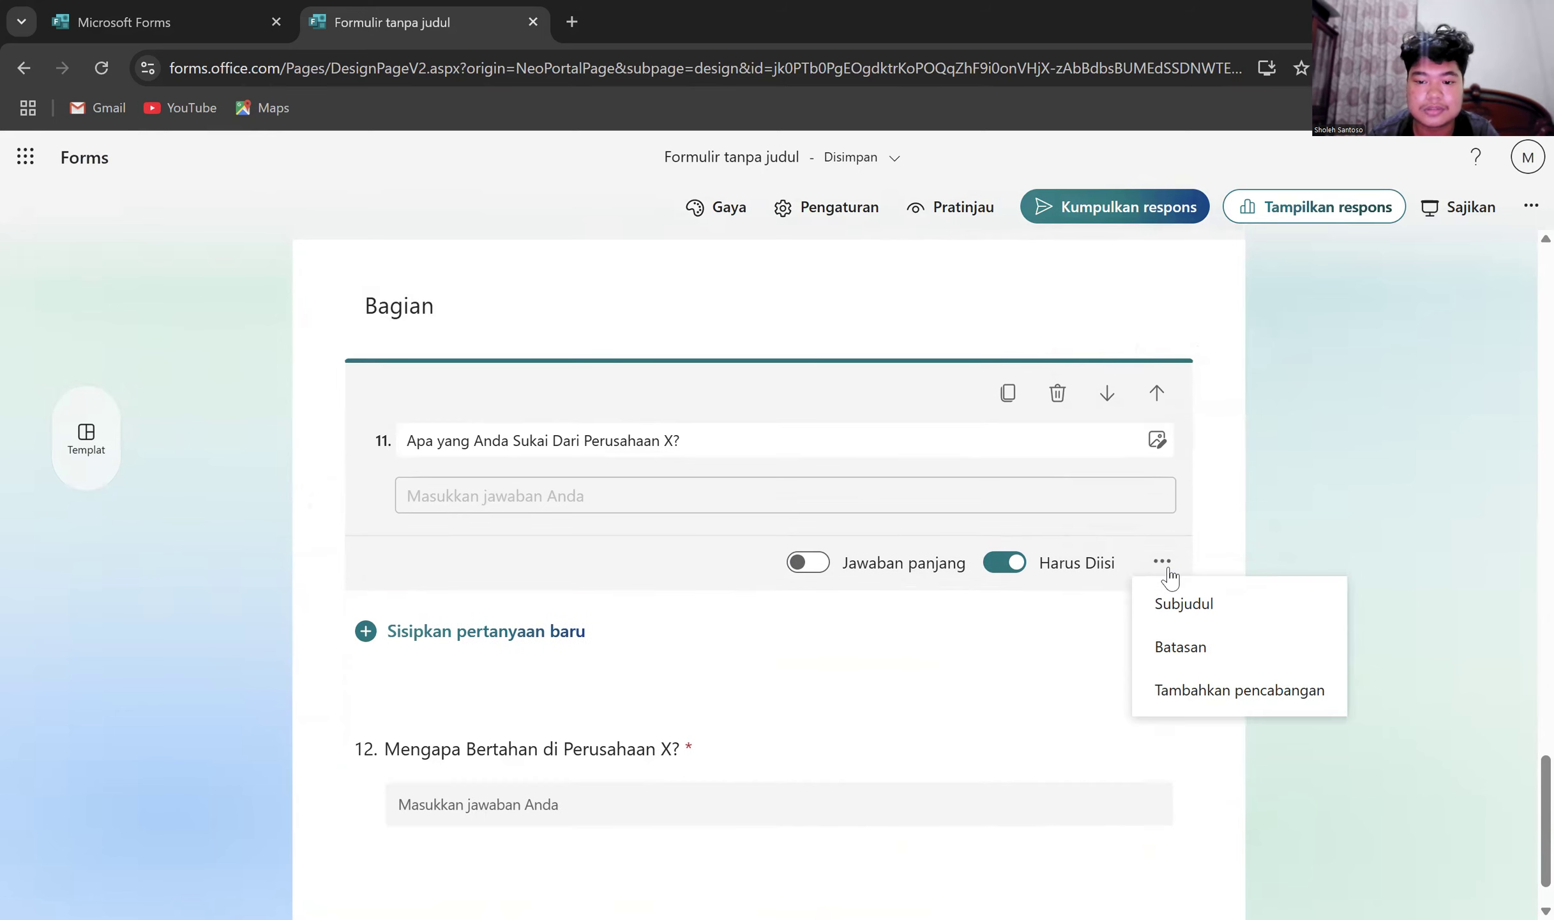
click(1224, 688)
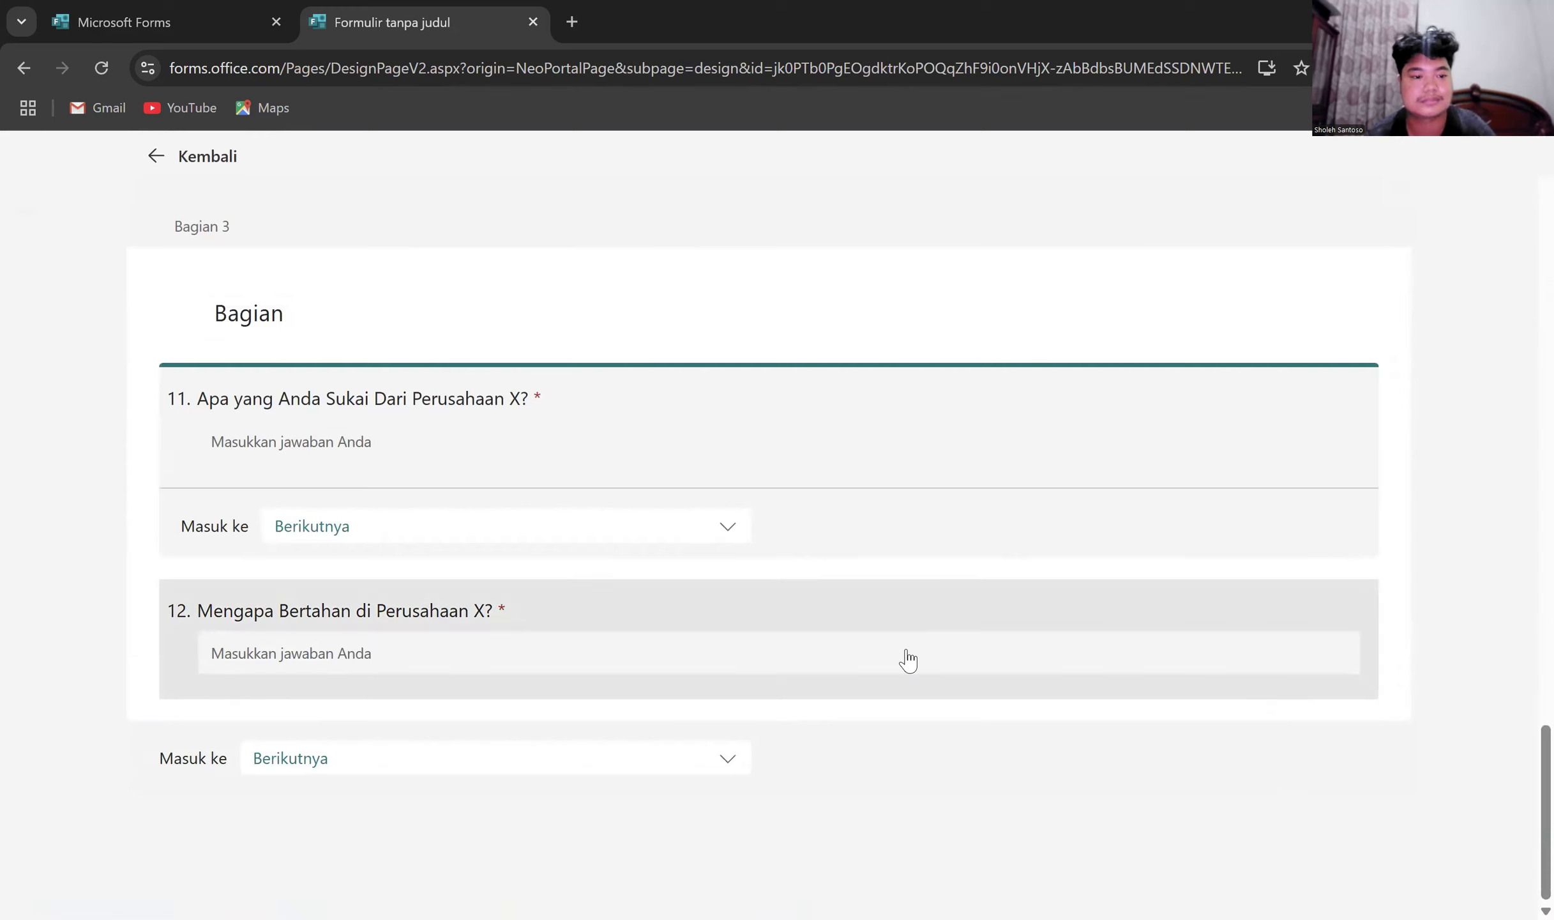
click(732, 534)
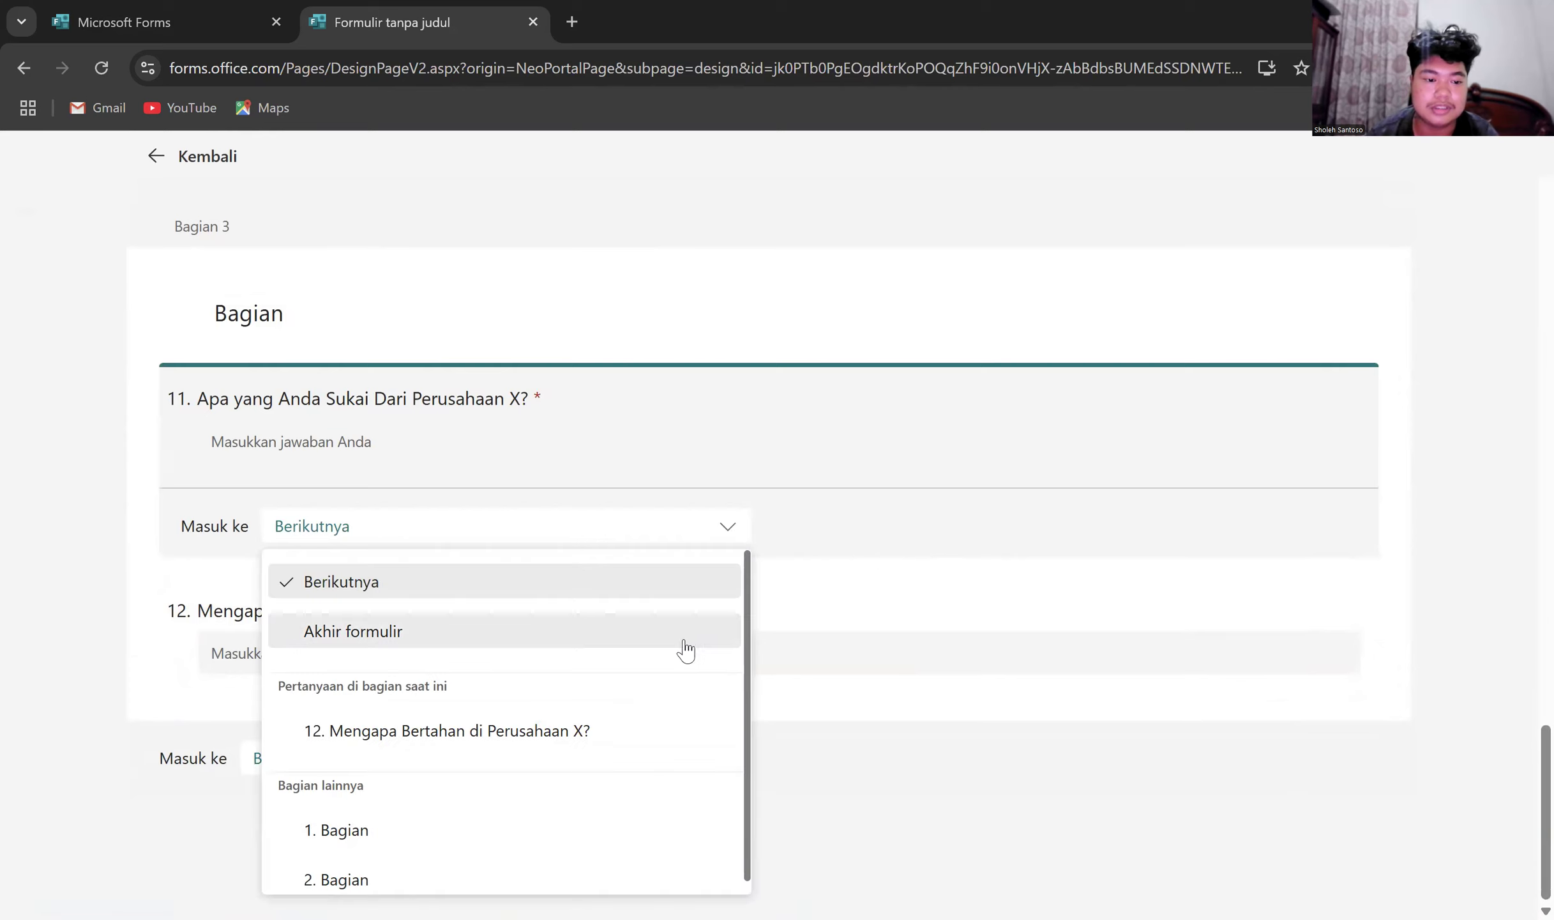
click(683, 649)
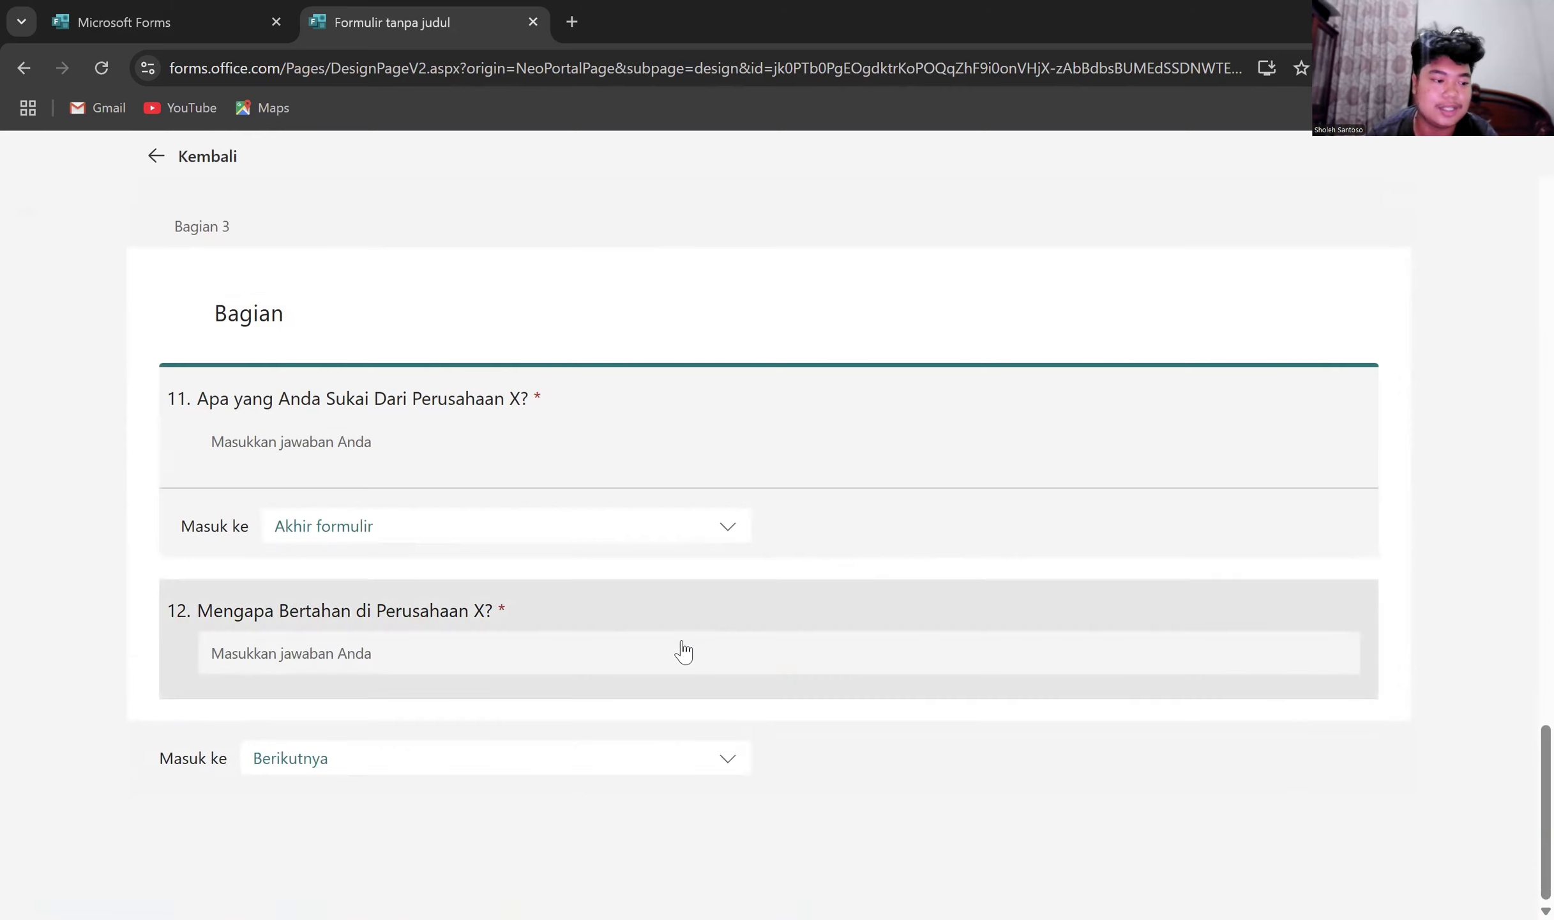
- Set the third section's branching to "Akhir formulir" and return to the form editor
click(726, 767)
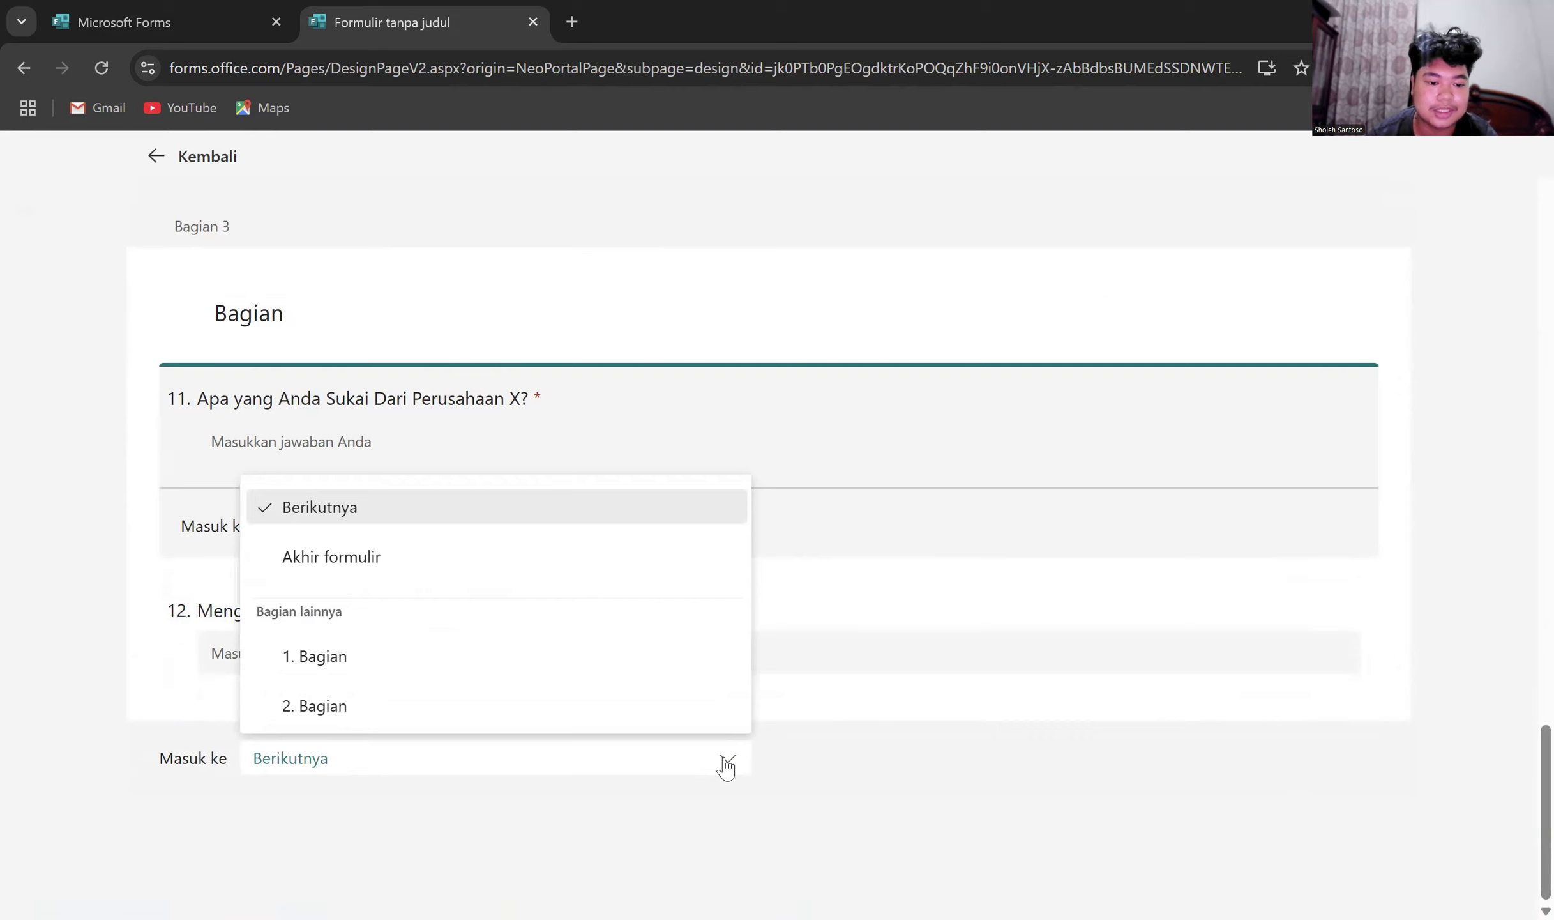
click(593, 571)
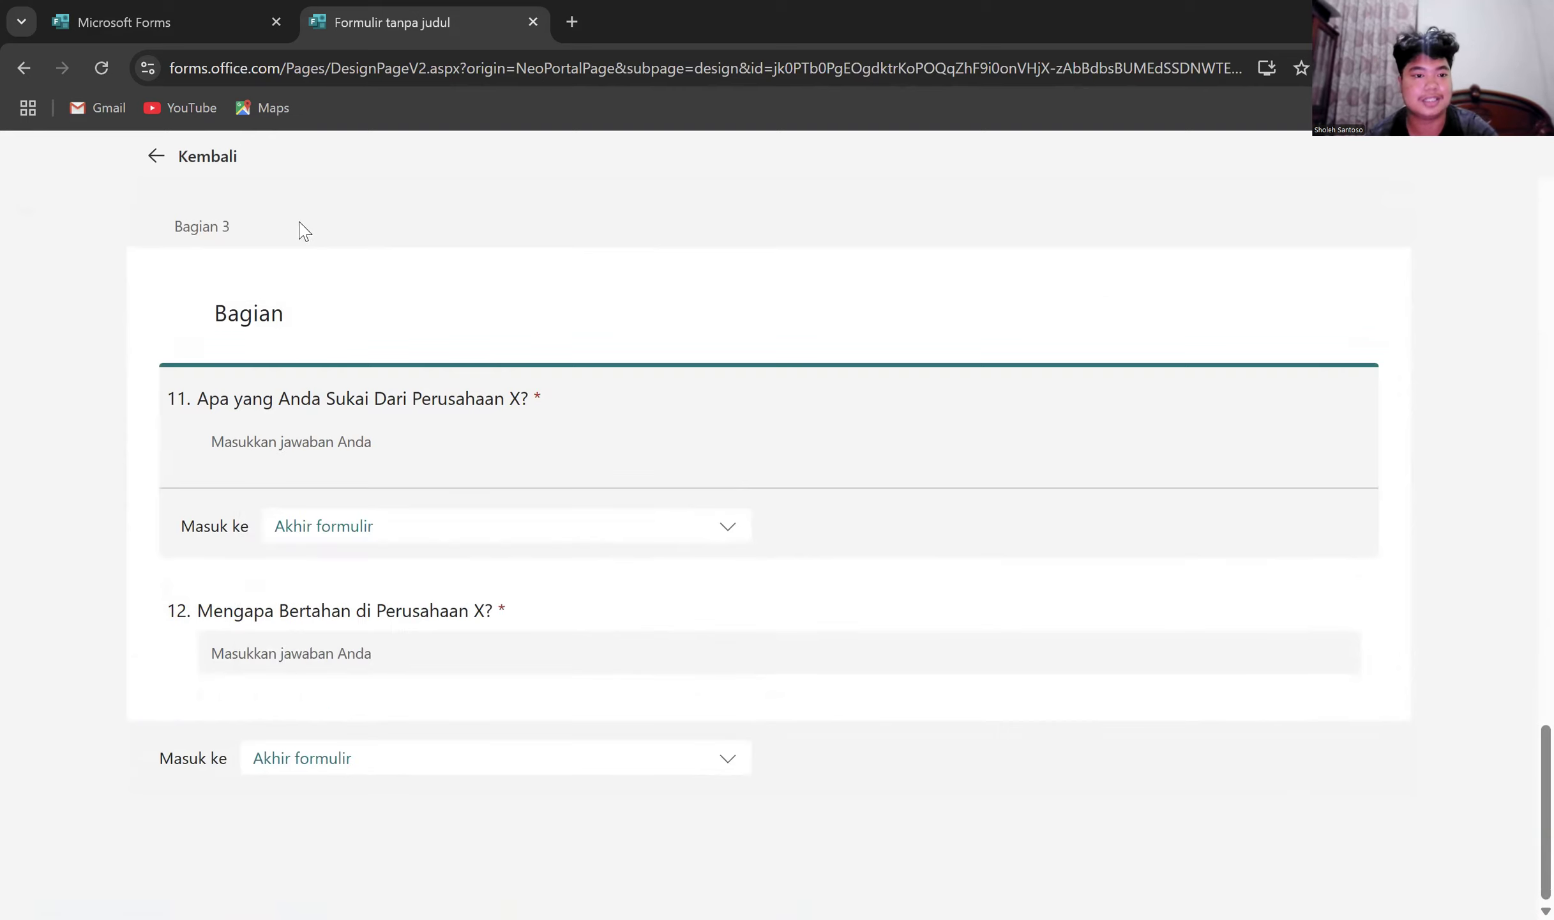
click(208, 156)
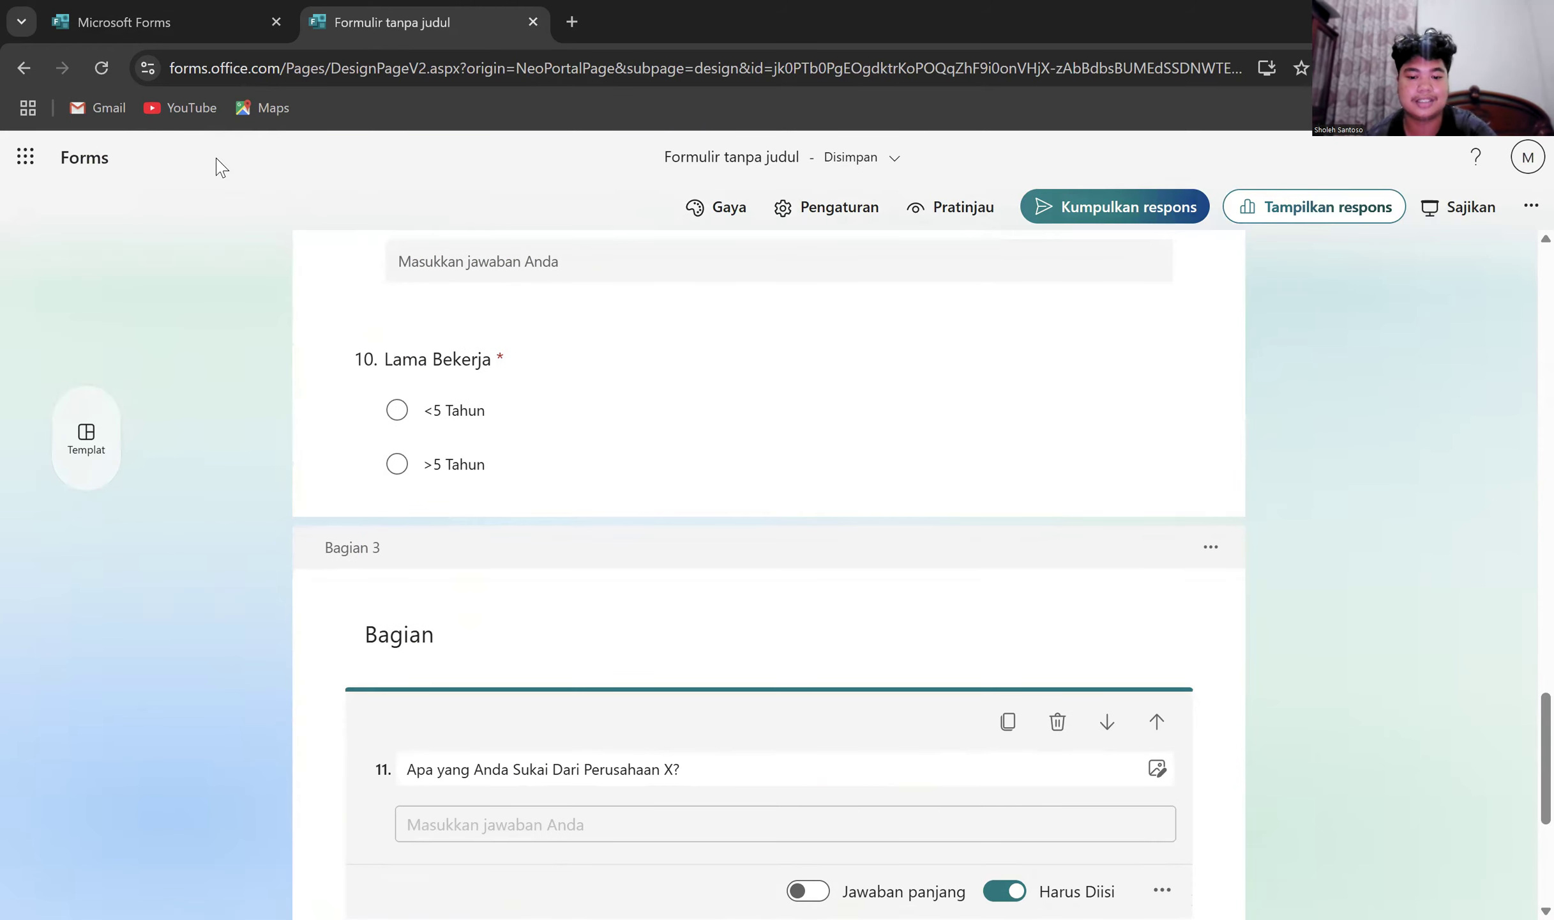
- Add a new section to the form below the question "Mengapa Bertahan di Perusahaan X?"
scroll(866, 591, down, 5)
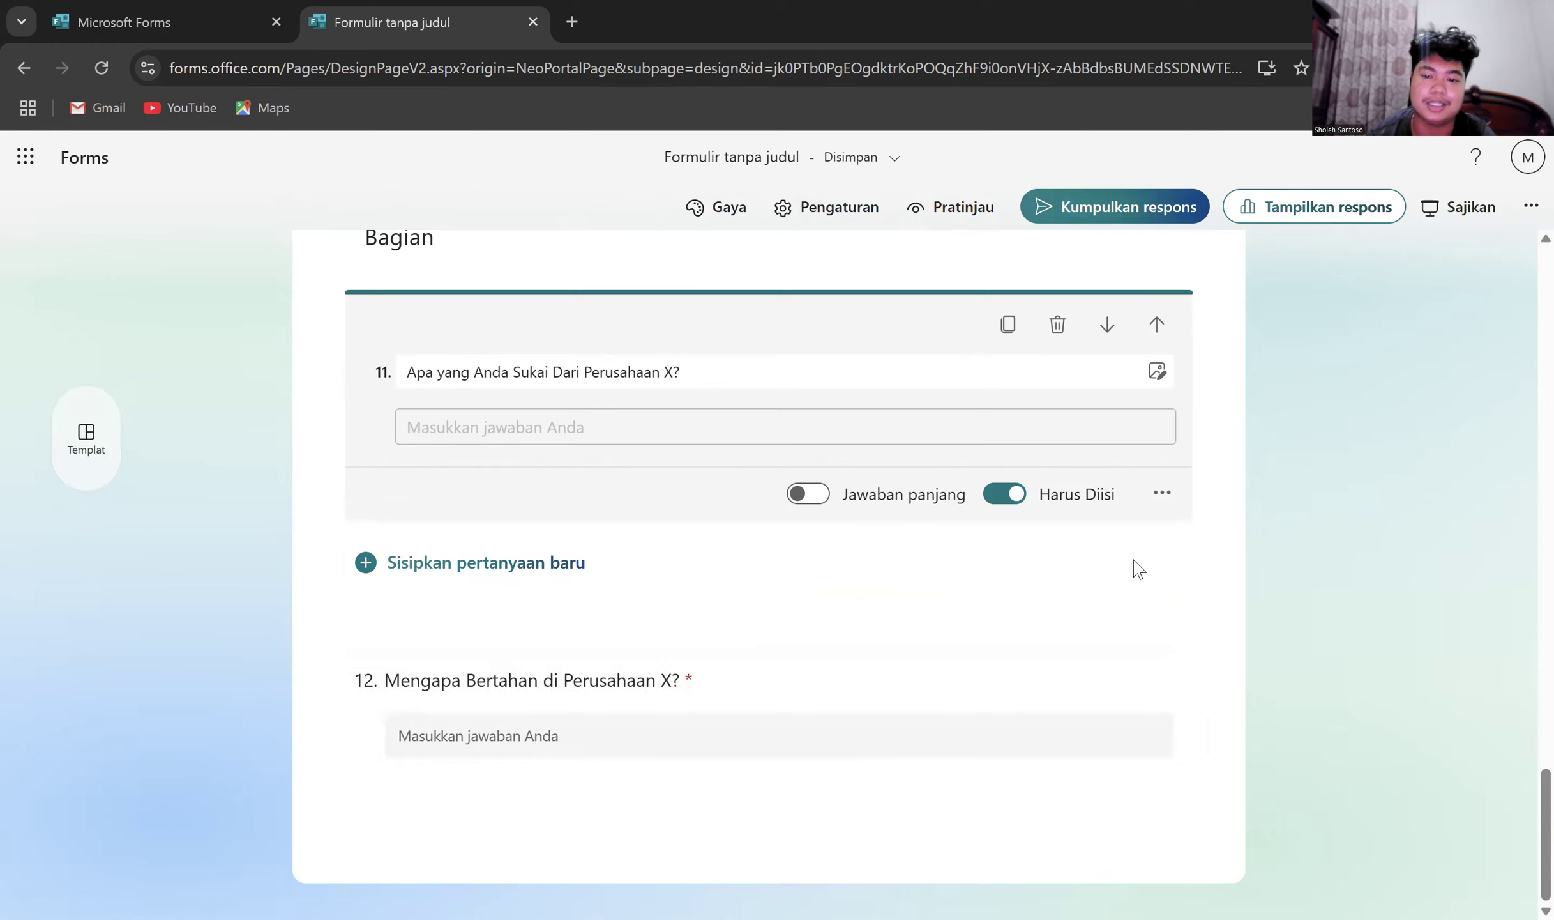
click(1179, 694)
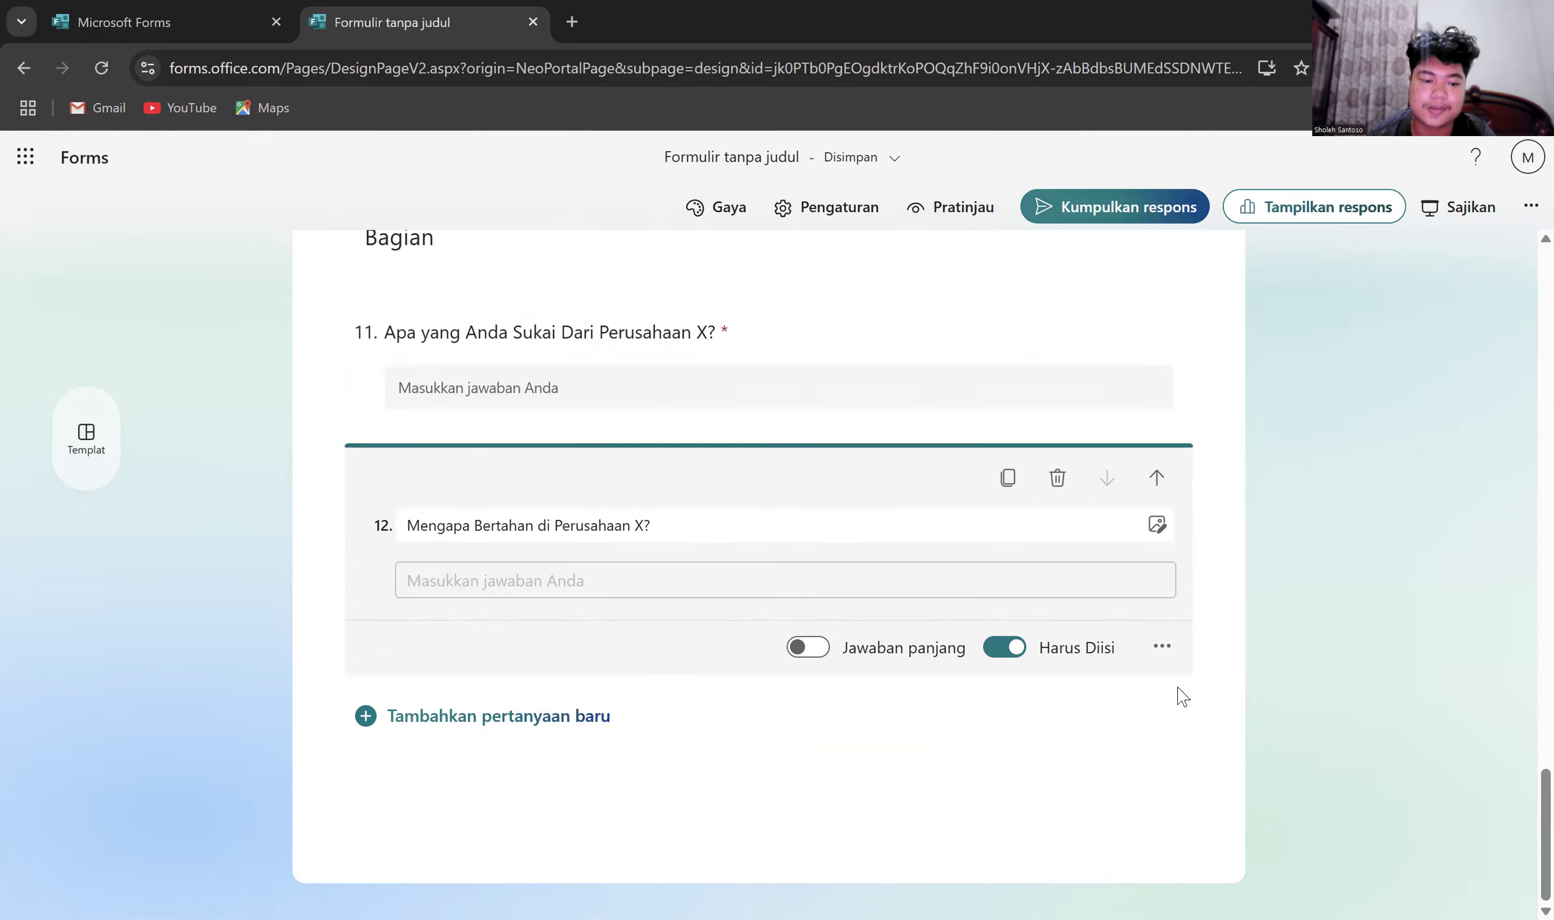
click(575, 714)
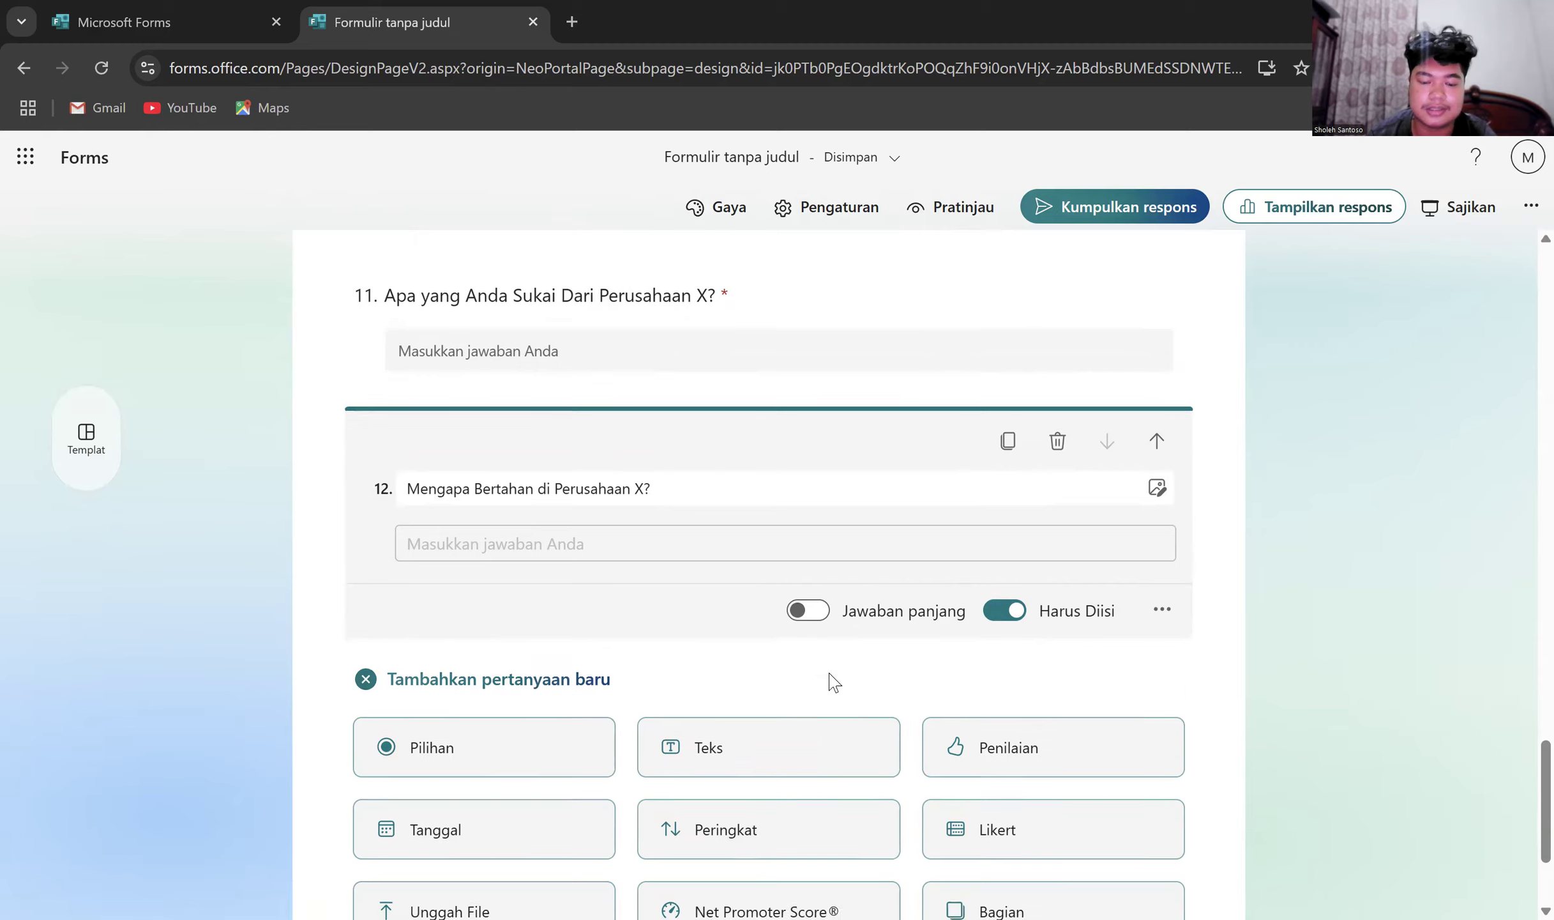
click(951, 709)
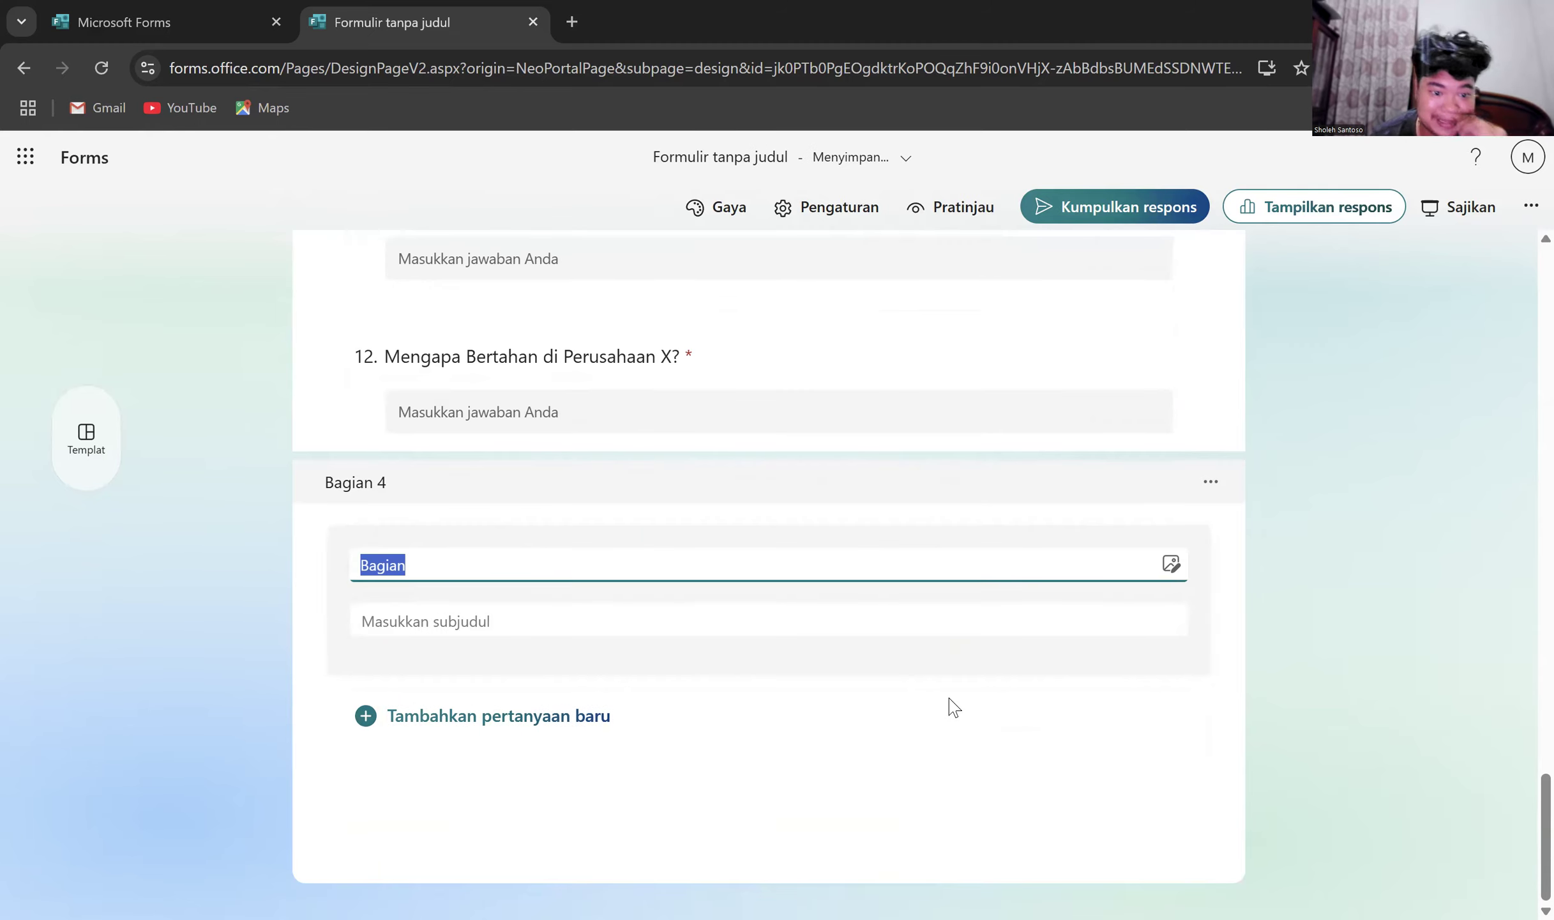
- Add a required text question titled "Kenapa memilih perusahaan X?" to the fourth section
click(577, 715)
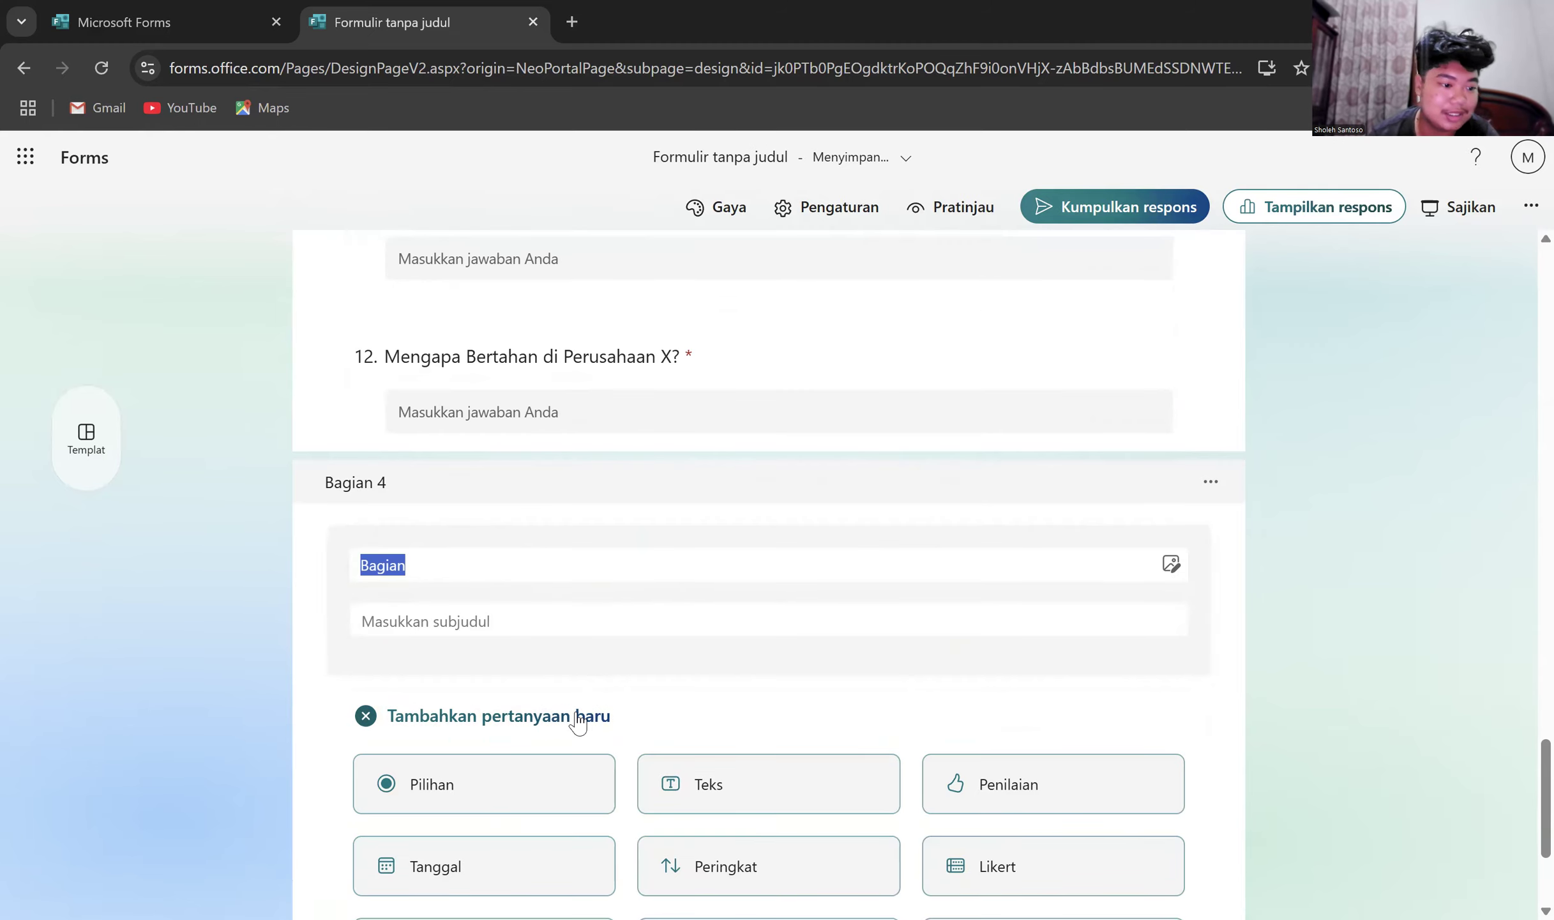
click(770, 782)
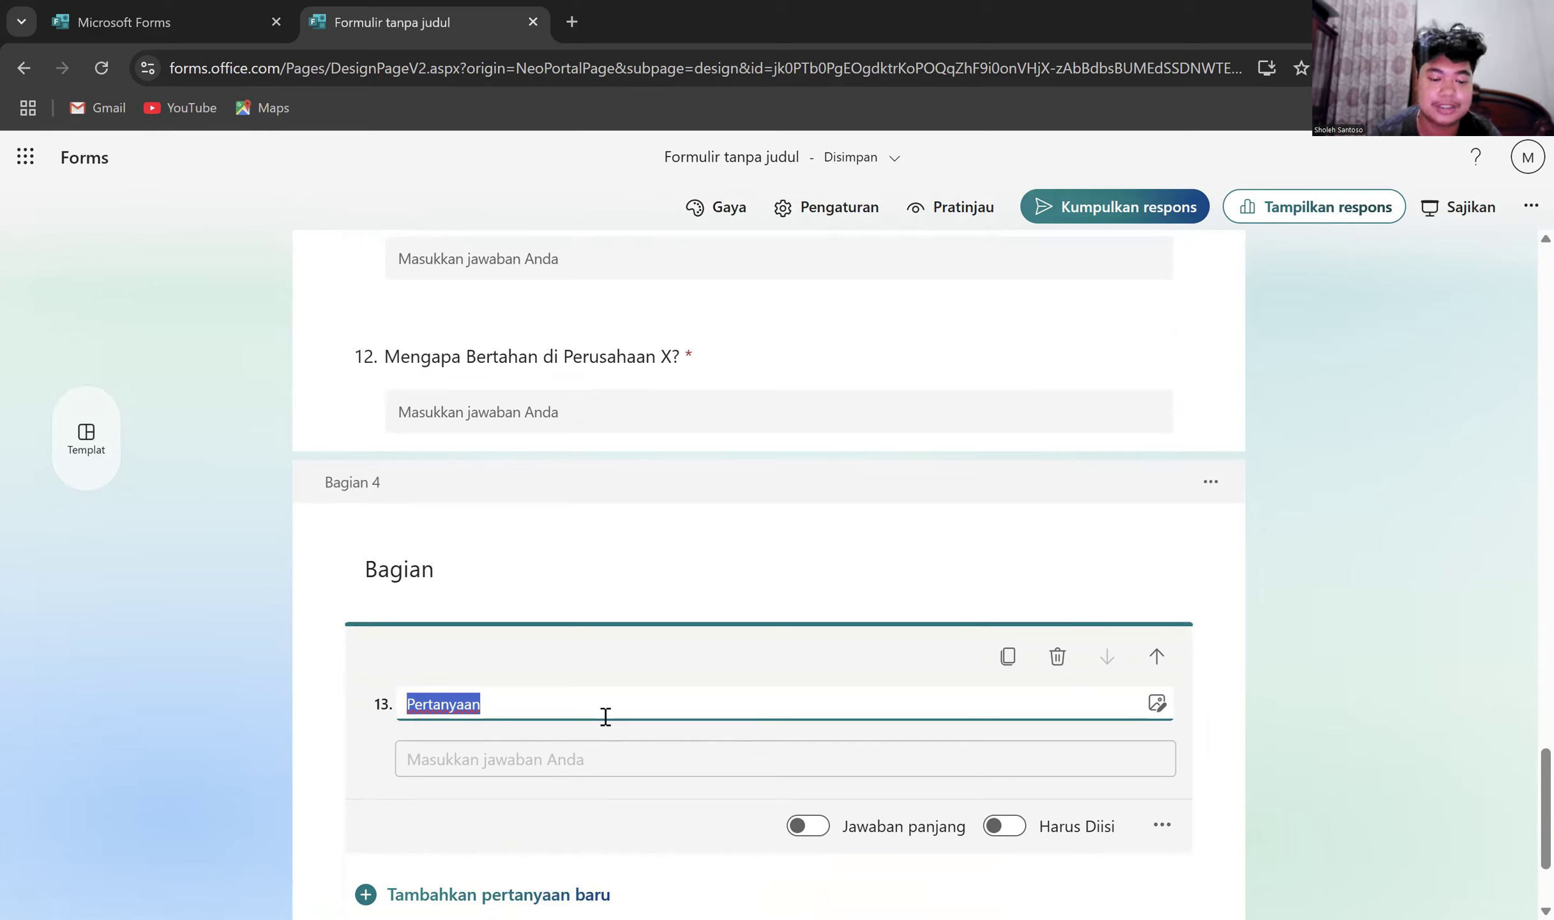
text(kE)
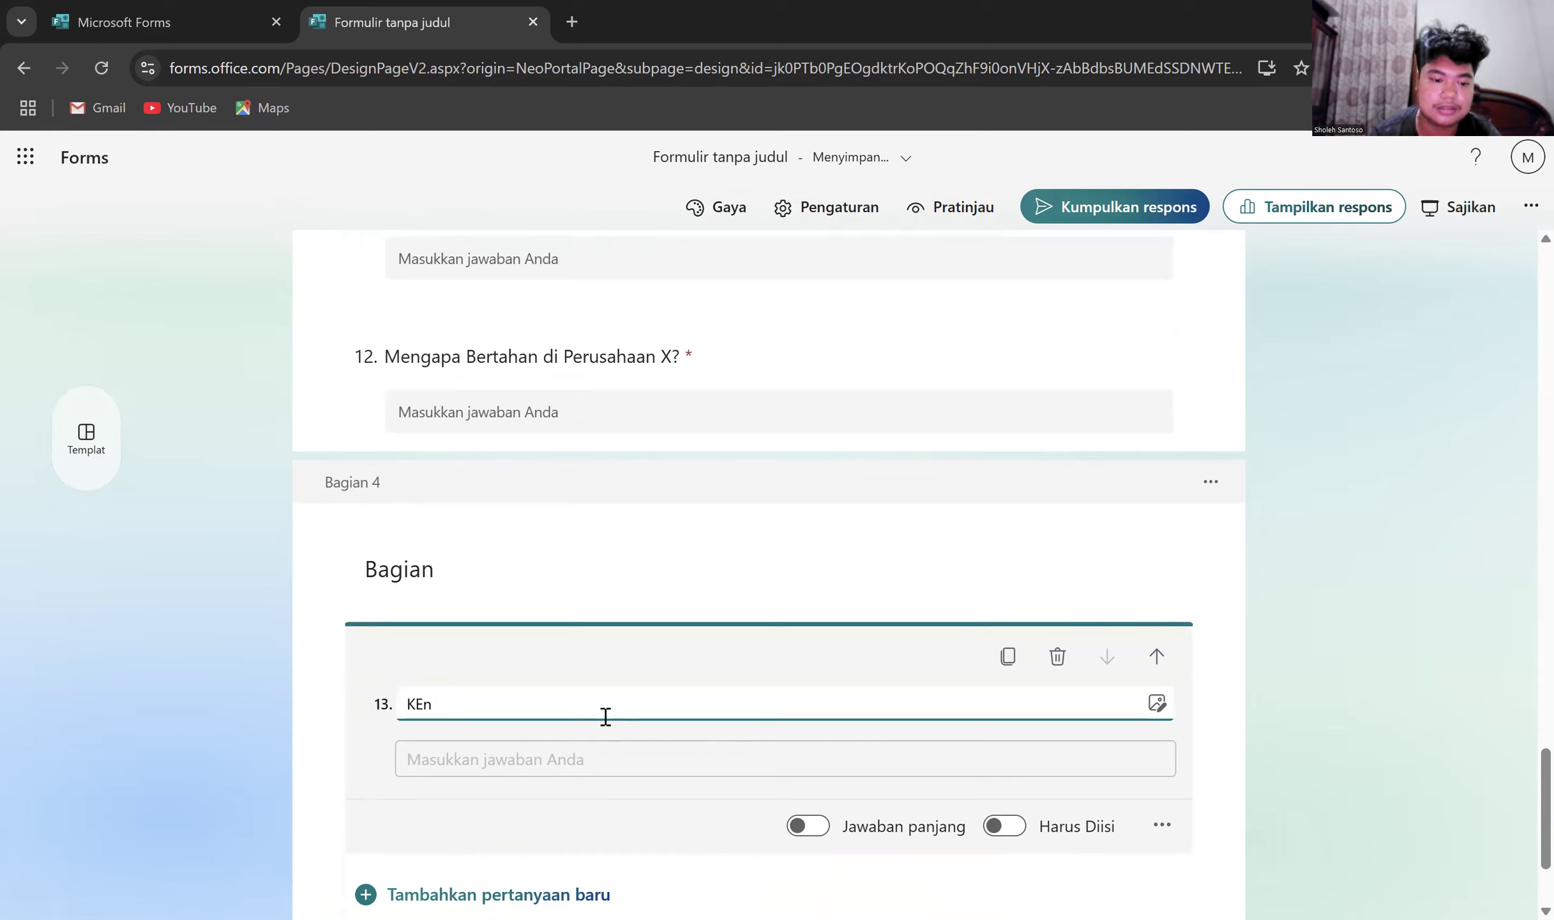
text(napa )
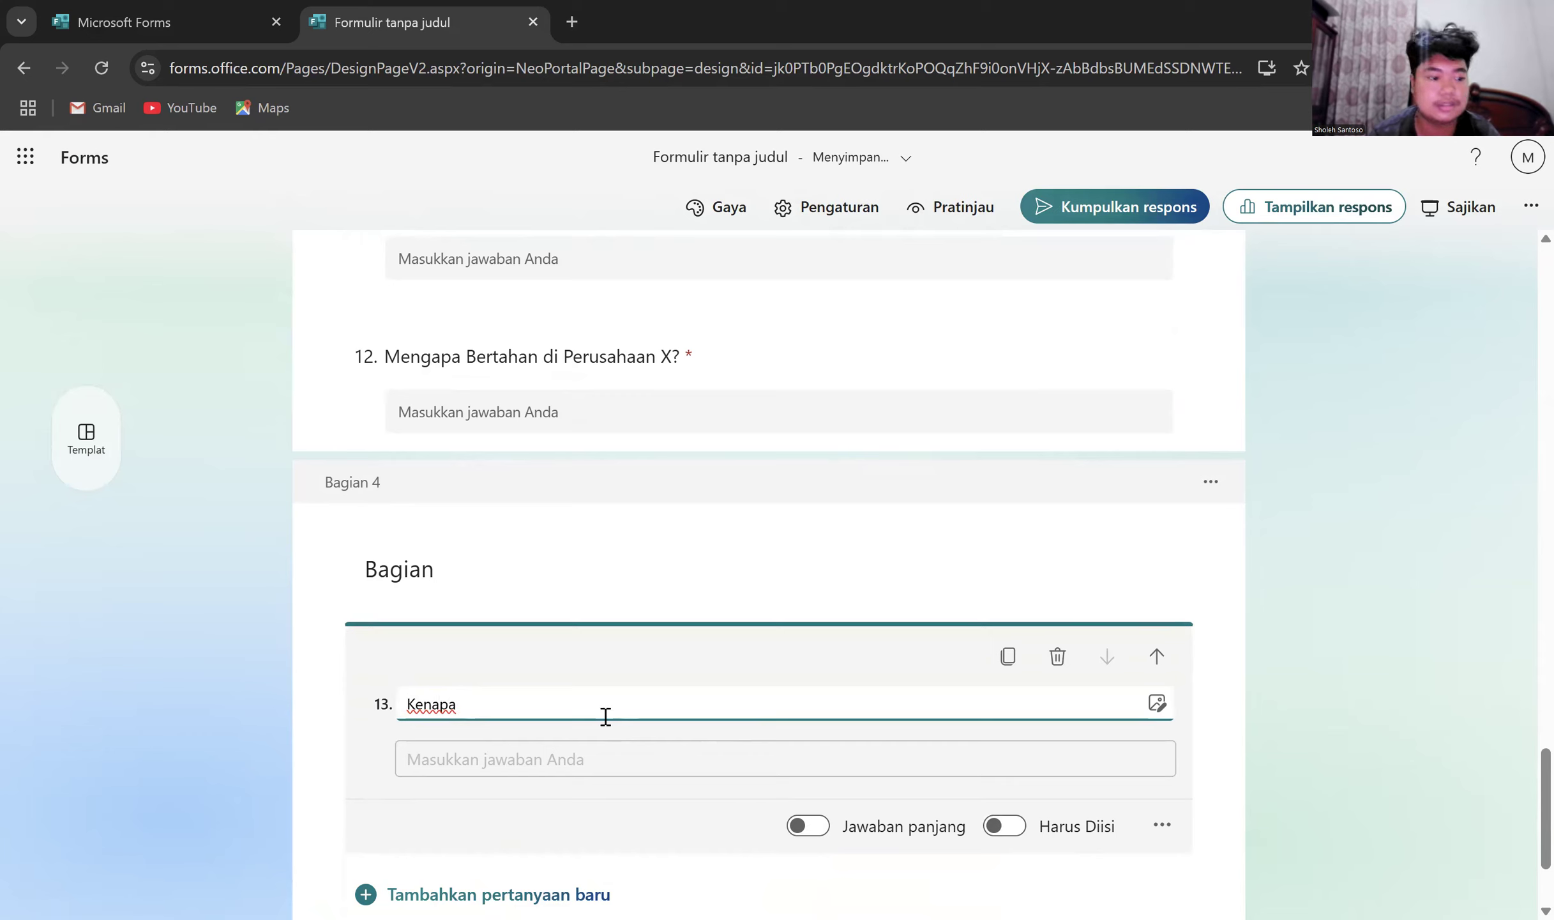
text(memilih )
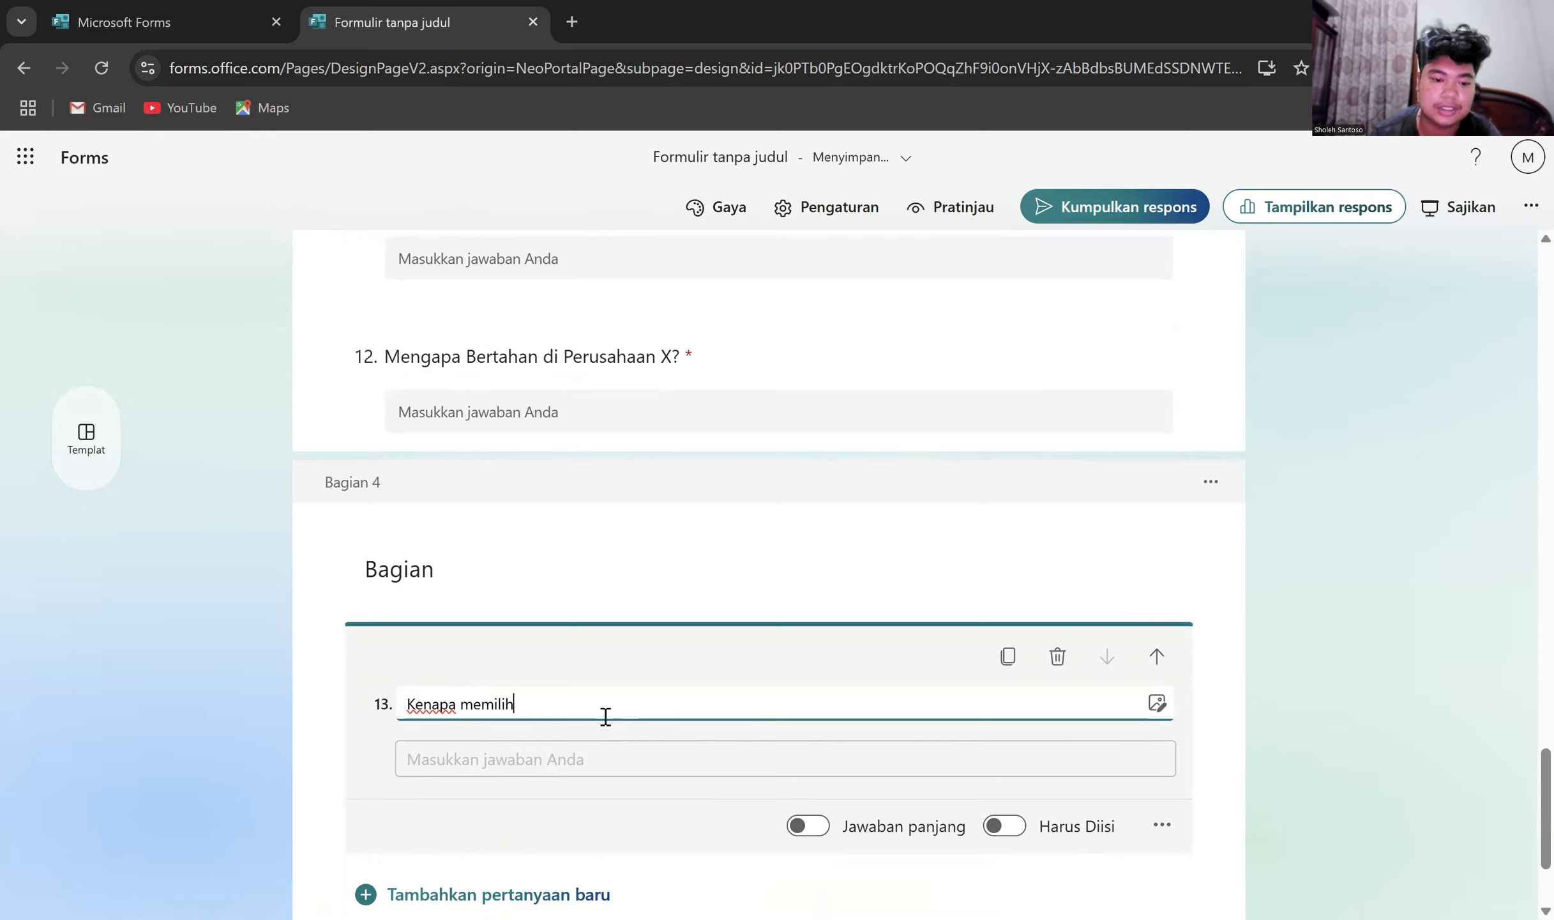
text(perusahaan X?)
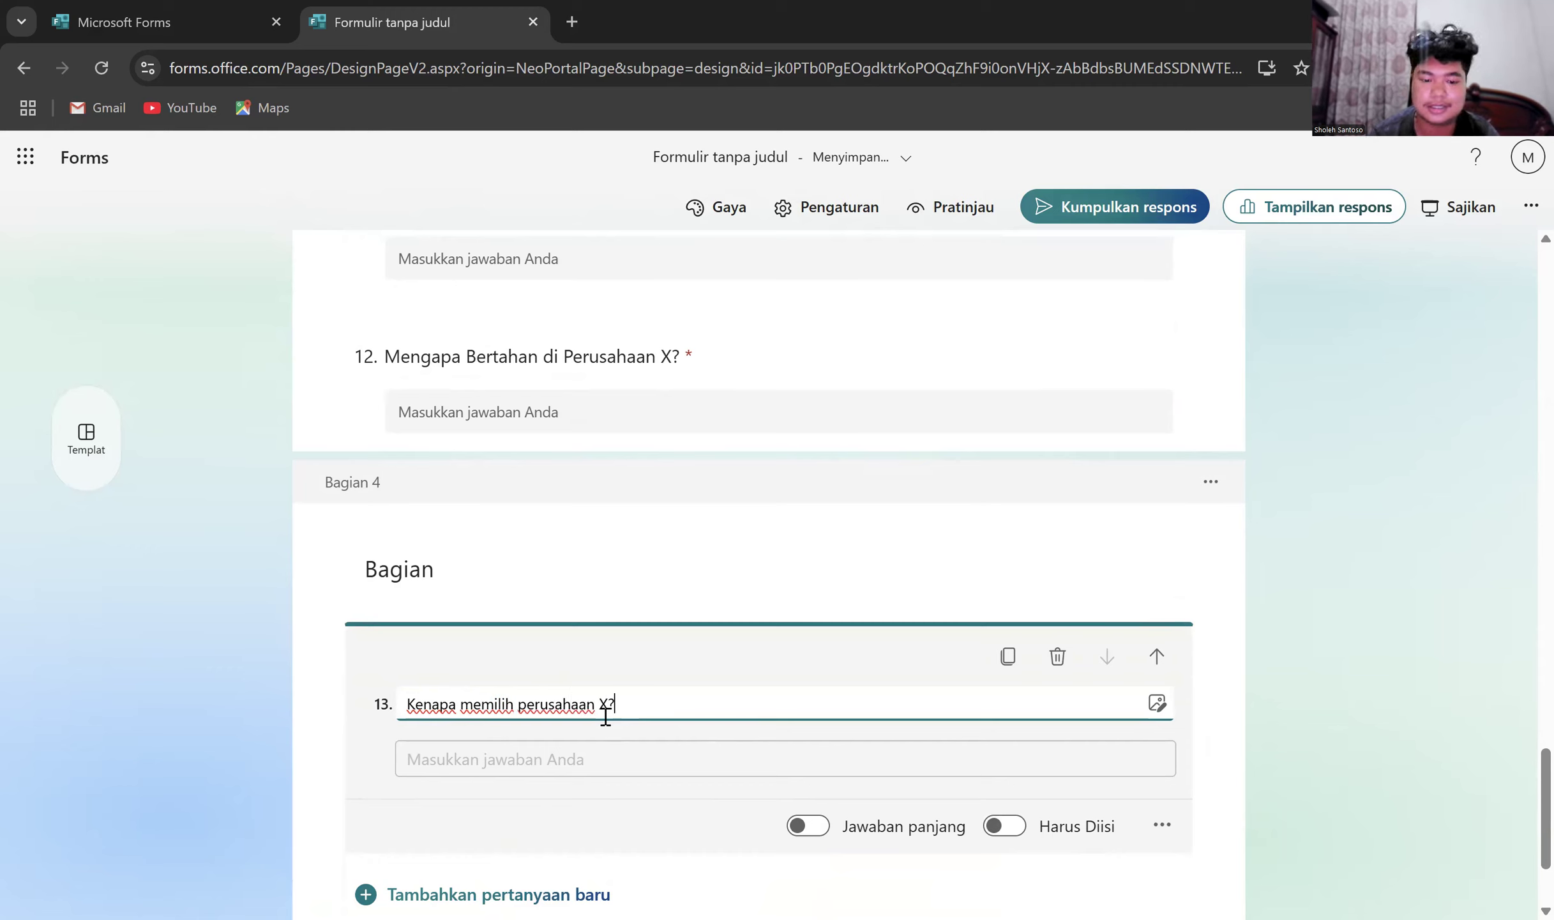
scroll(825, 732, down, 2)
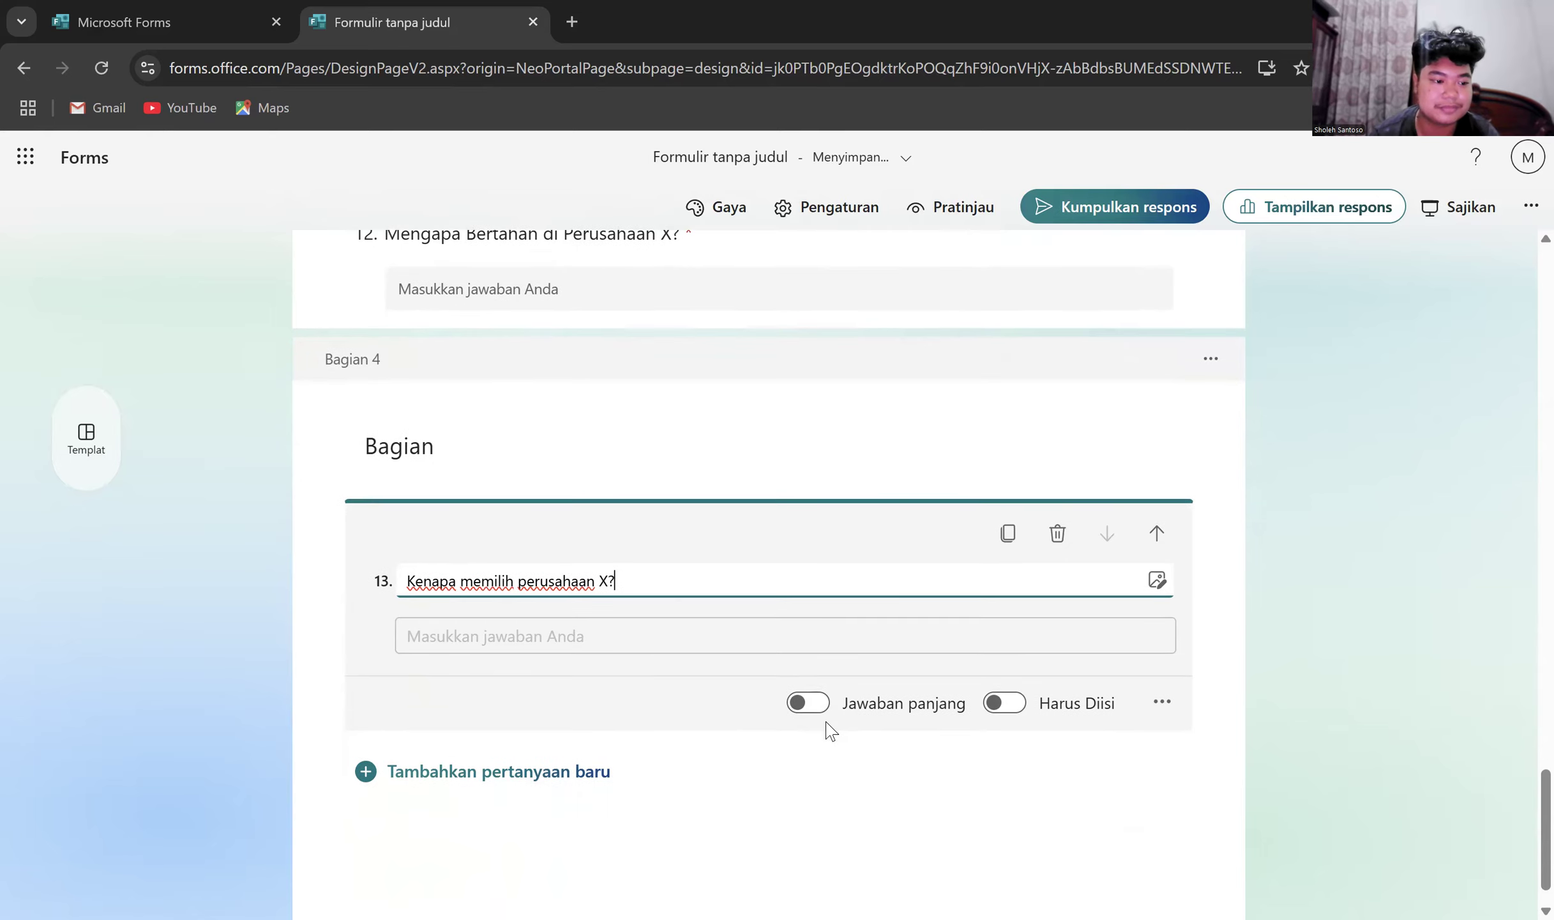
click(1004, 704)
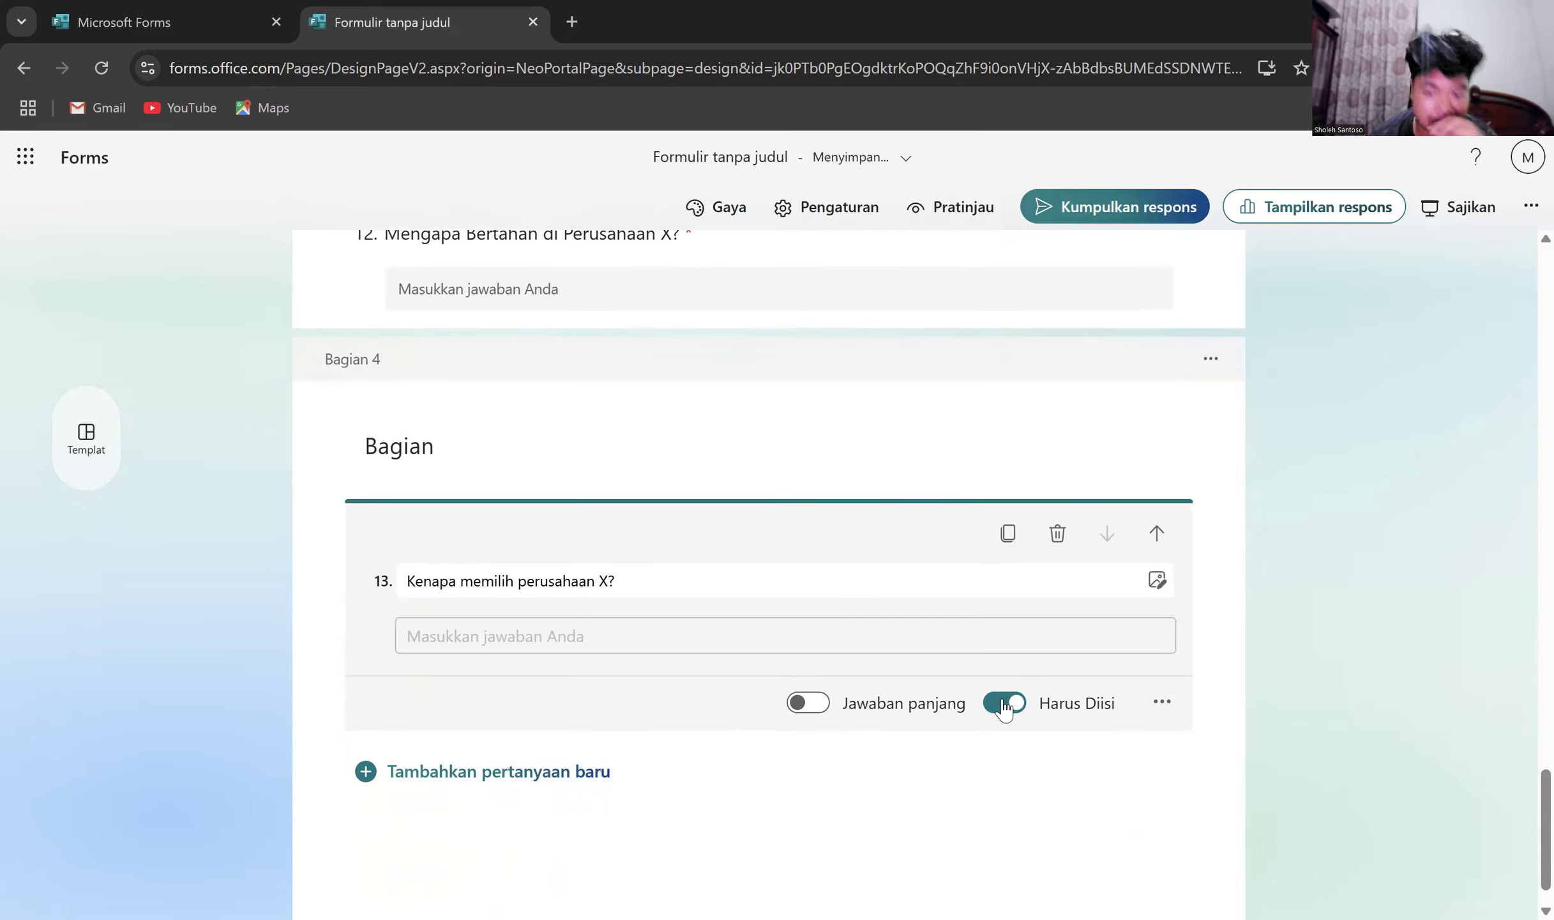
- Look at the form's branching options page, return to the editor, and review the questions from "Hobi" to the fourth section
click(1163, 703)
click(1270, 832)
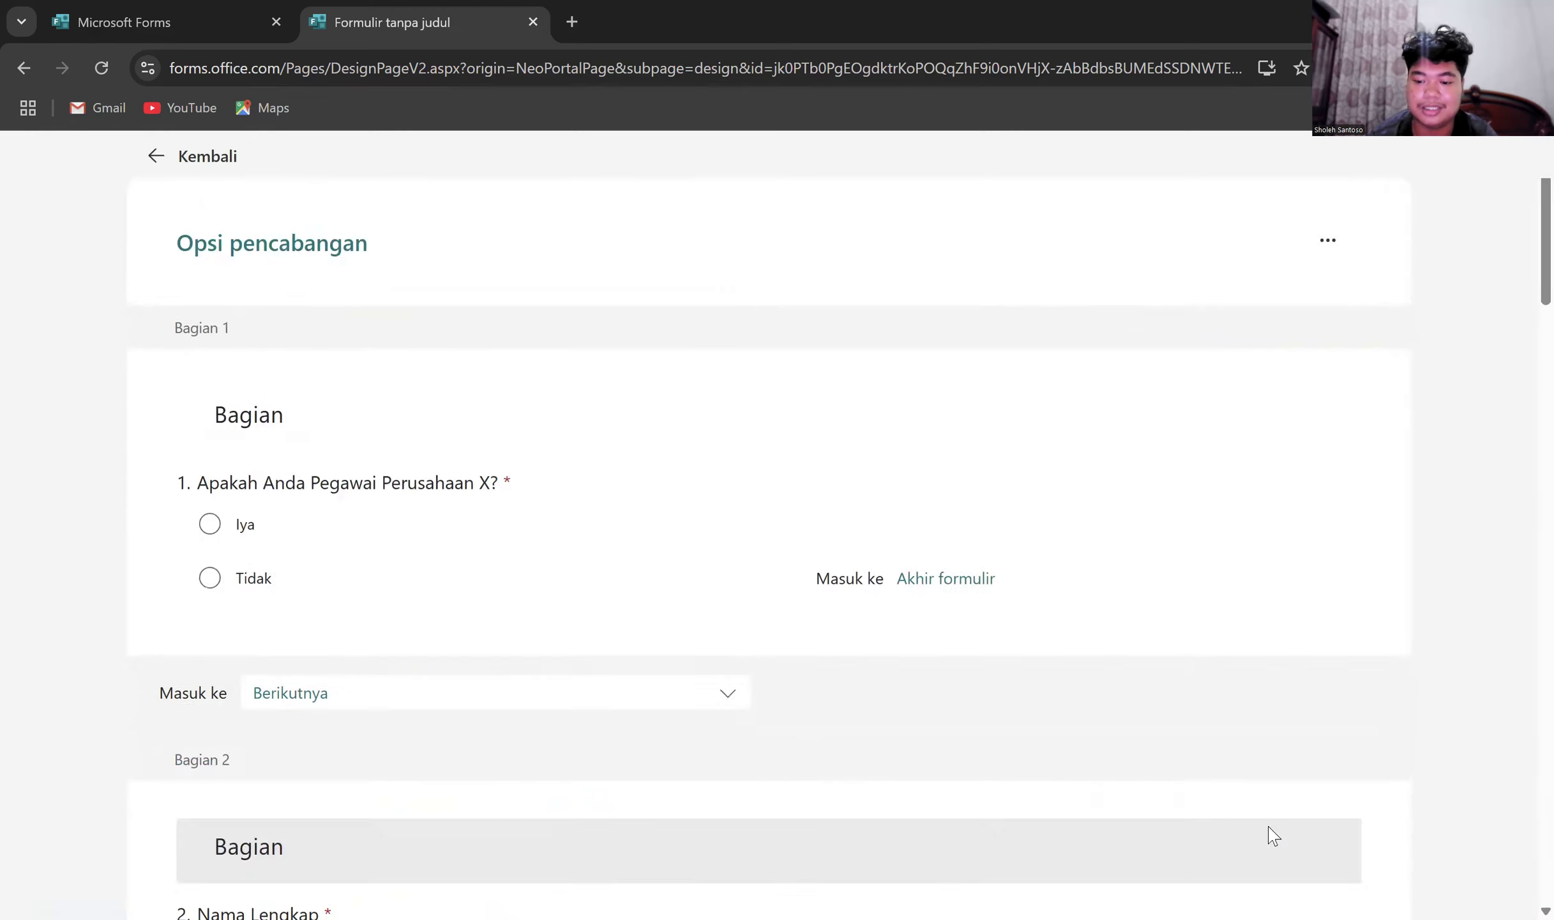
click(179, 160)
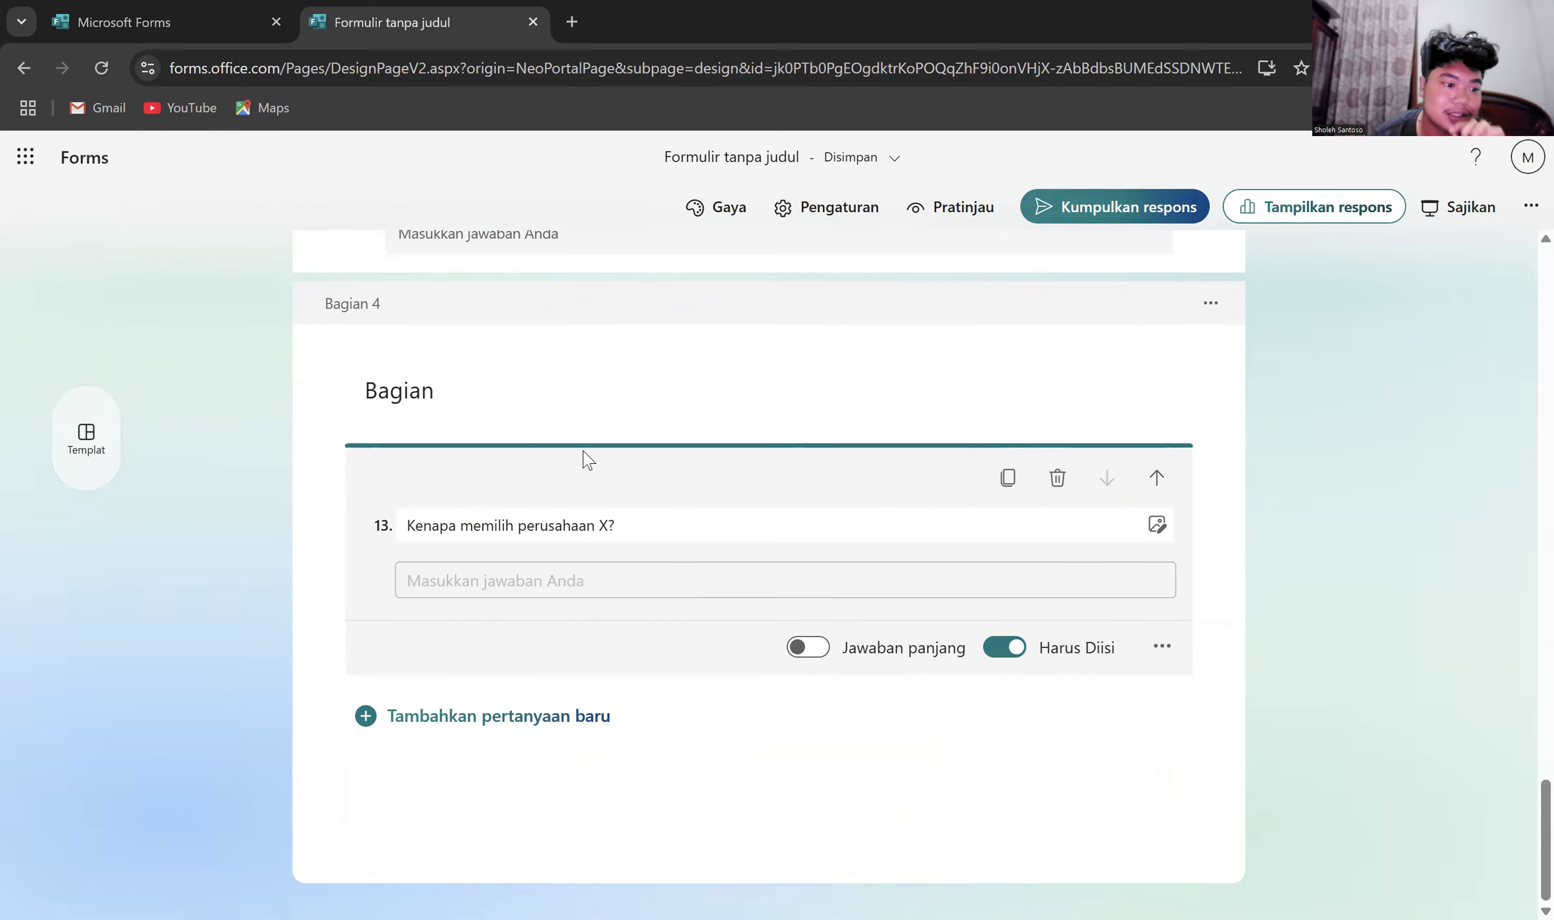
scroll(587, 459, up, 2)
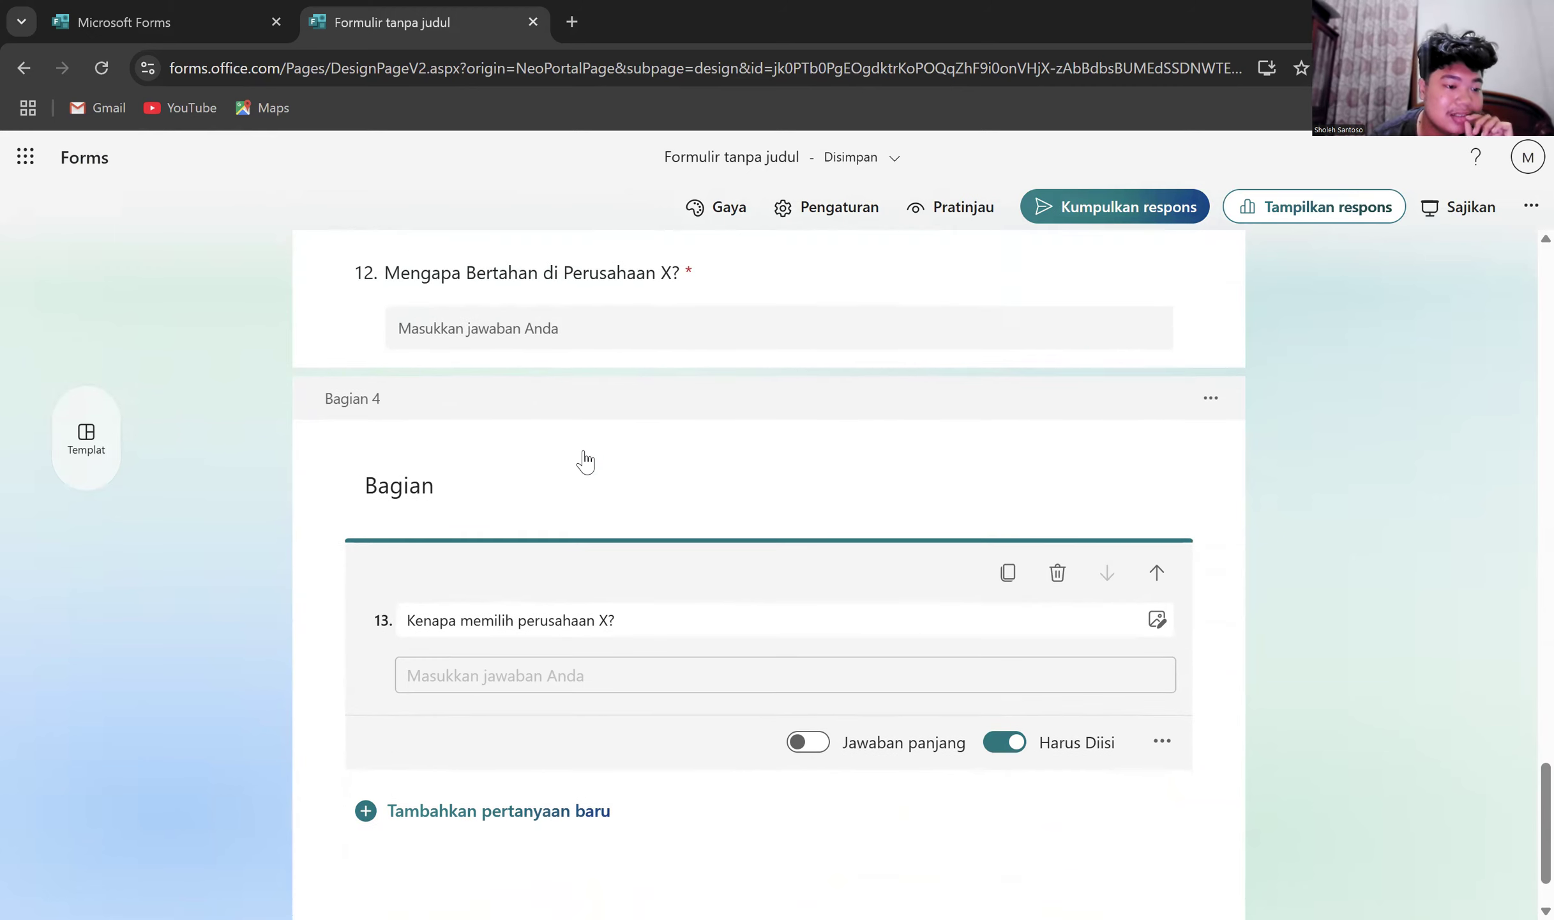
scroll(585, 459, down, 2)
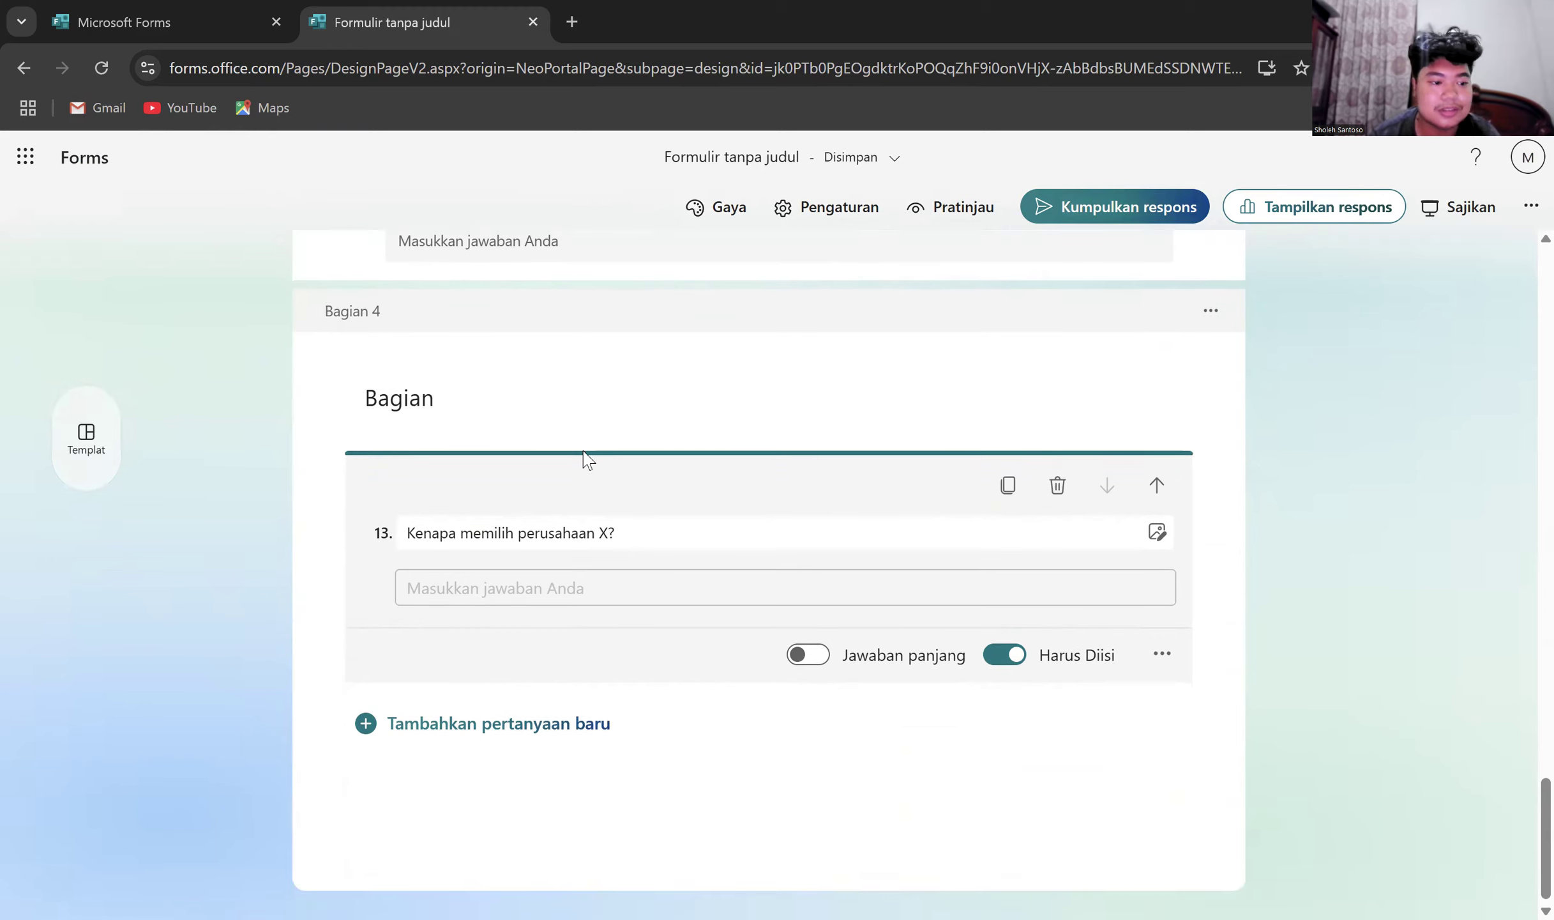
scroll(587, 458, down, 1)
scroll(587, 458, up, 10)
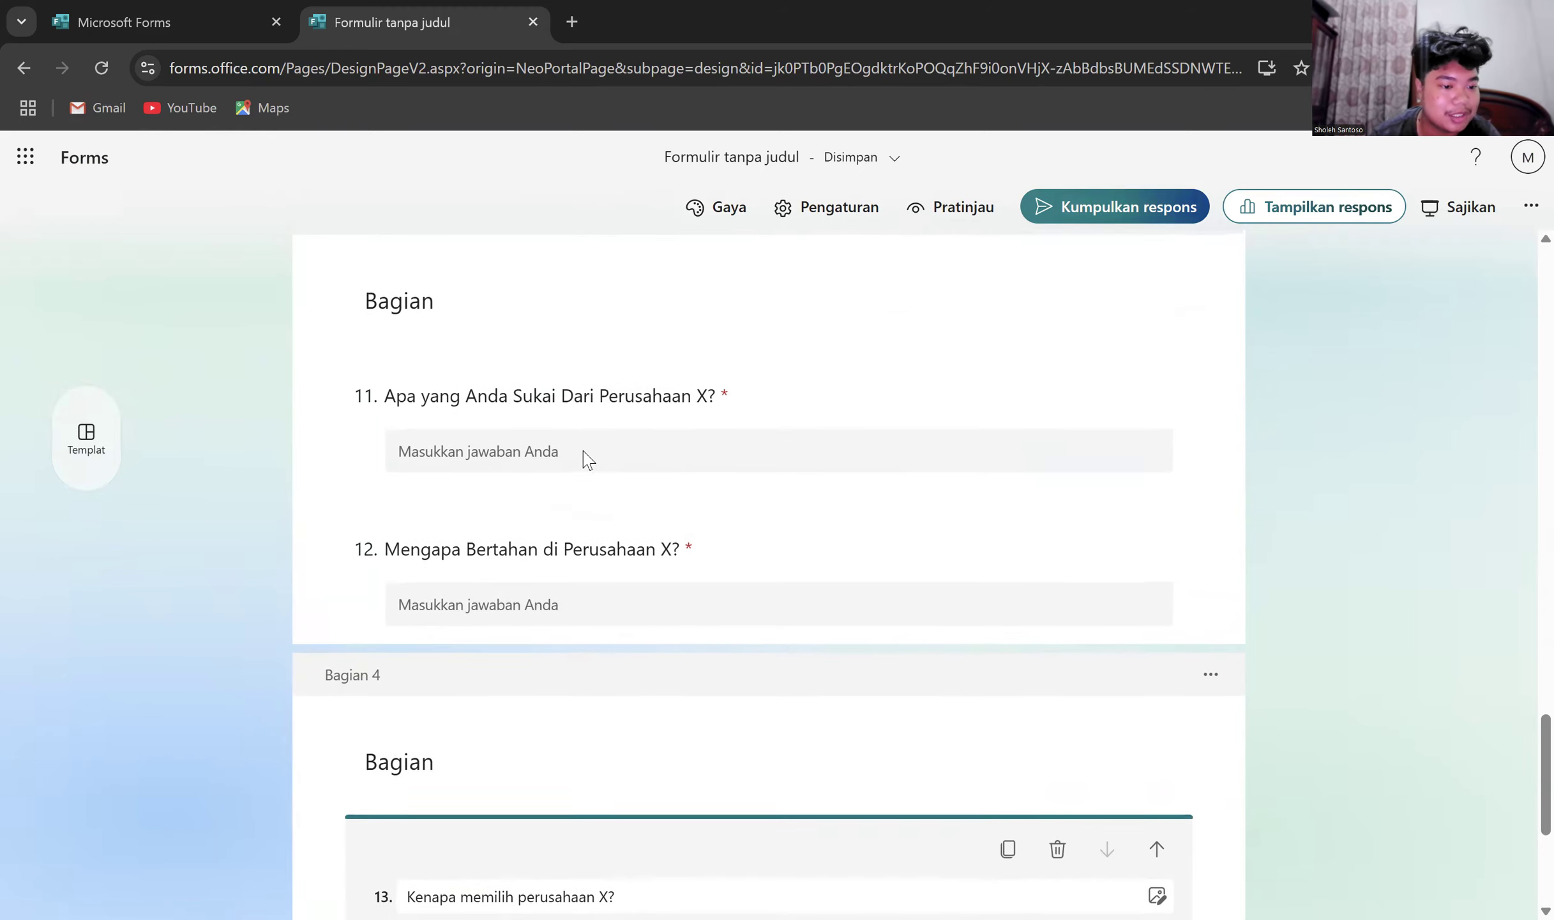
scroll(585, 460, up, 7)
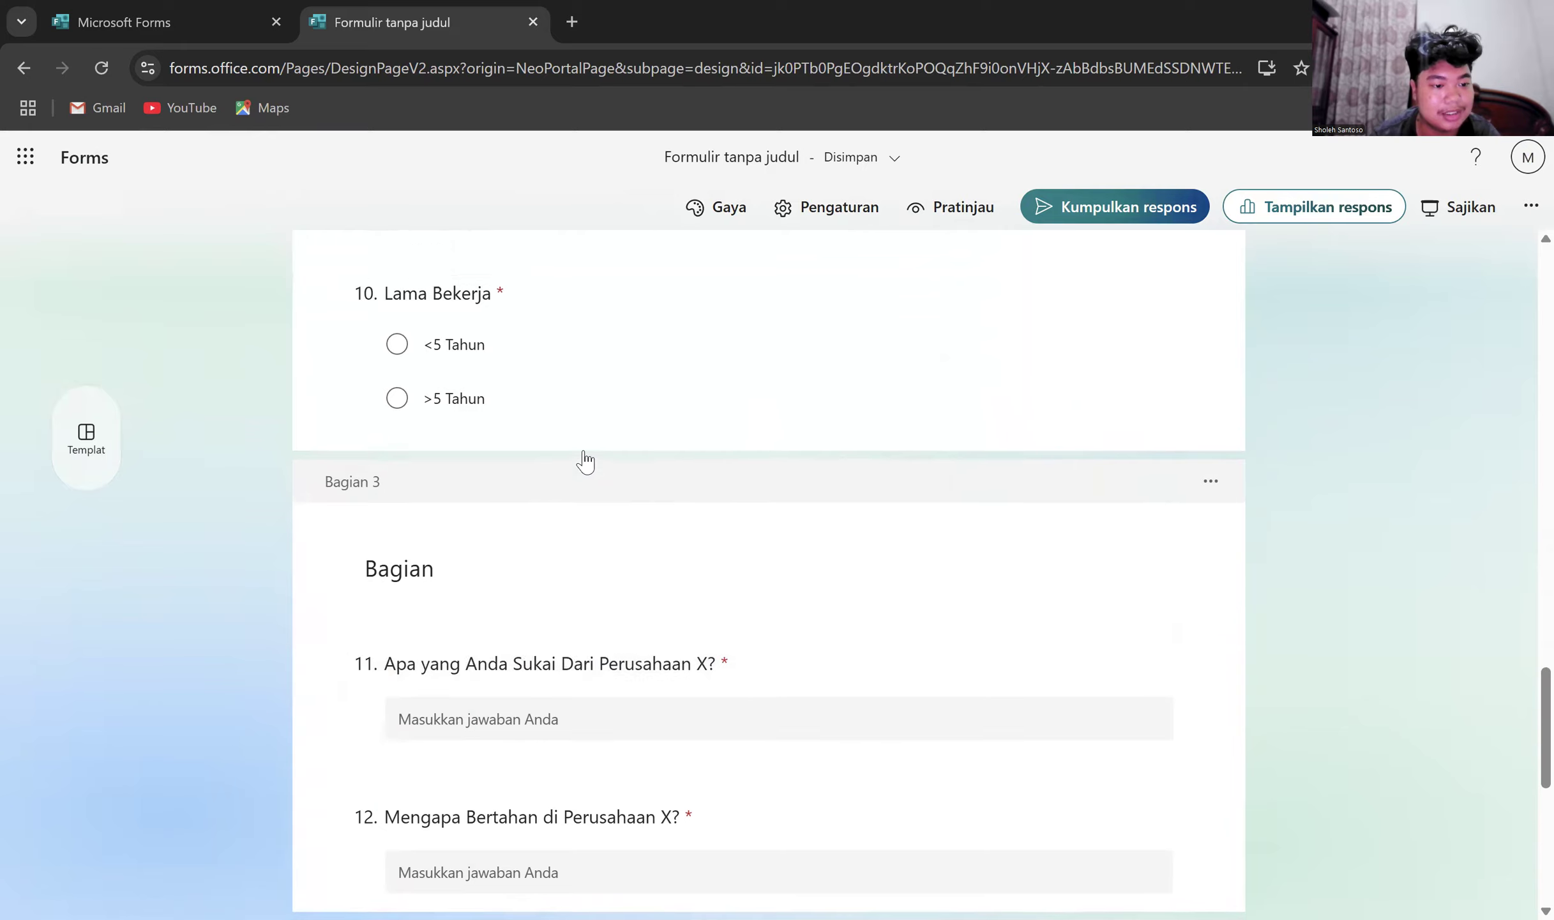
scroll(586, 460, up, 7)
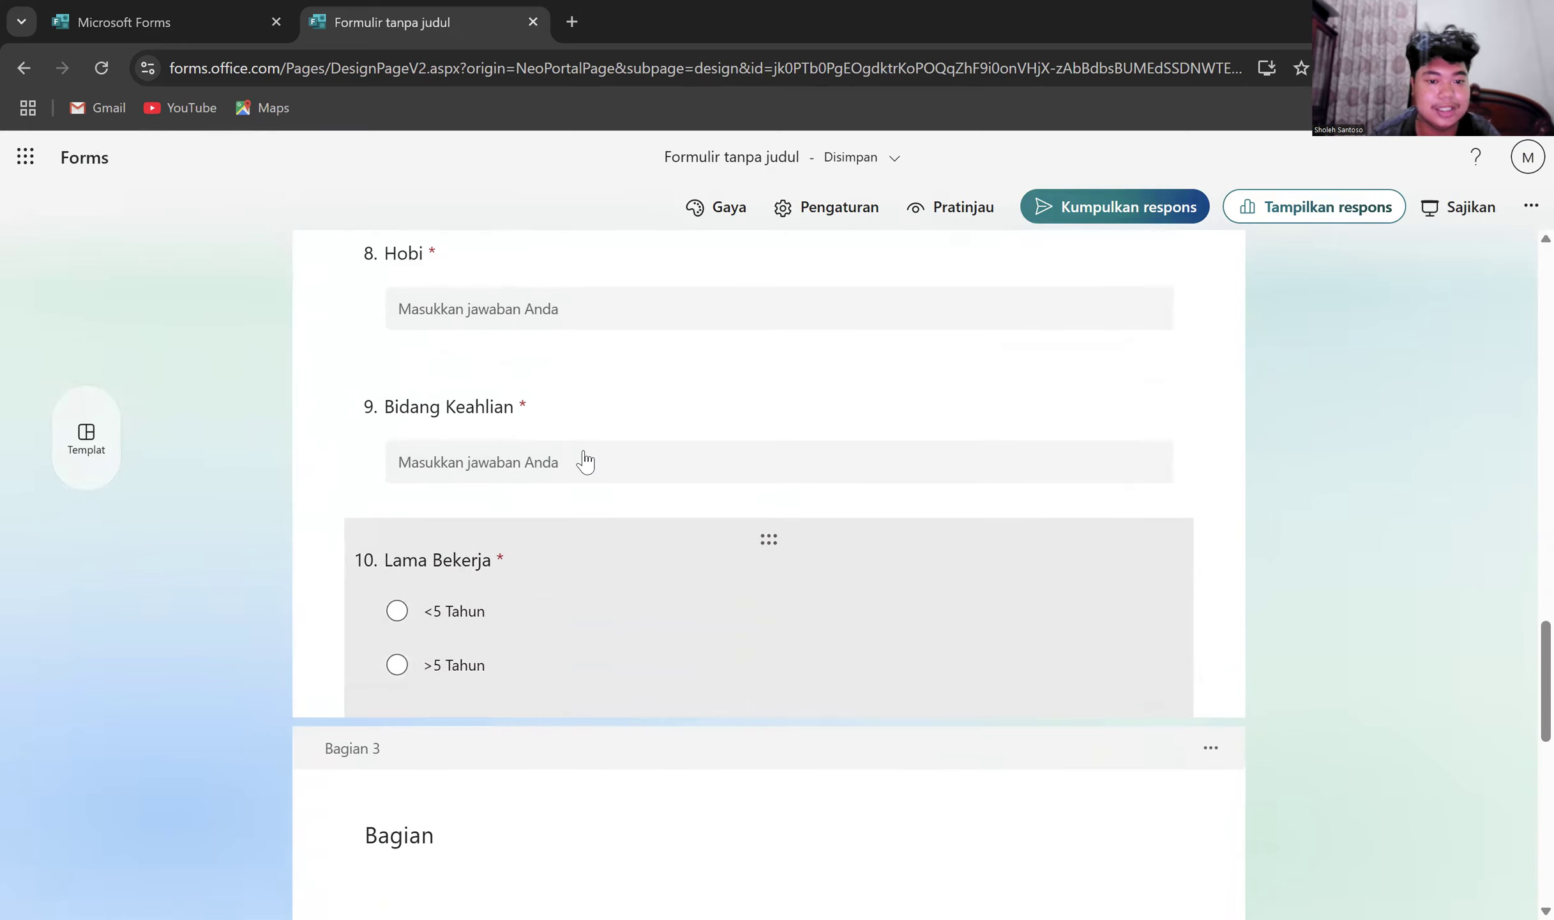
scroll(585, 460, down, 20)
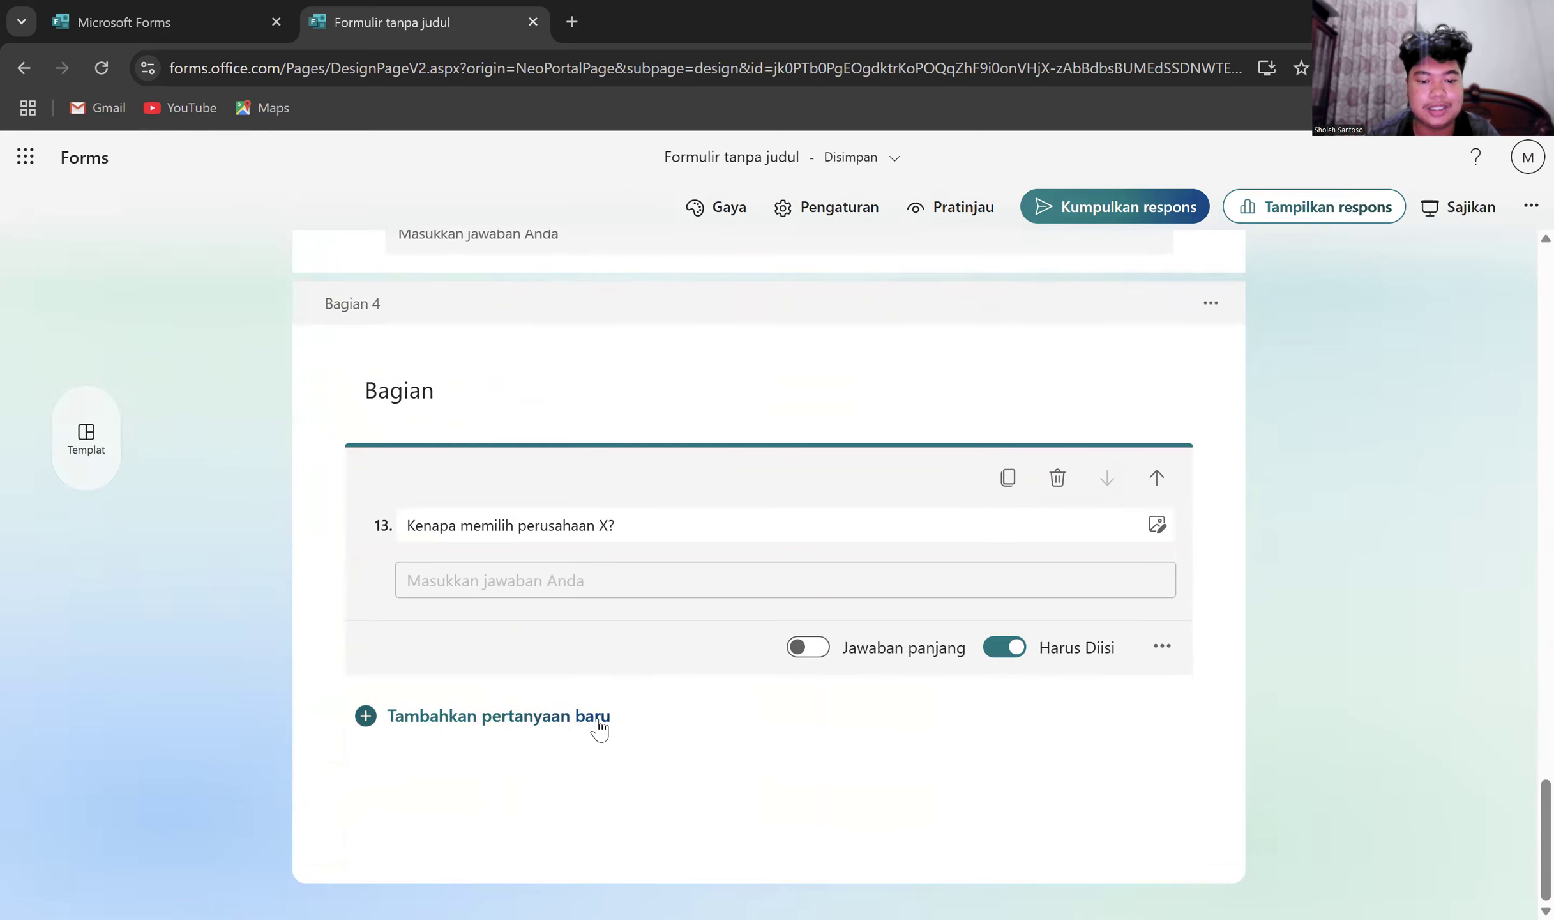
- Add a fifth section to the form below the question "Kenapa memilih perusahaan X?"
click(599, 728)
scroll(721, 697, down, 3)
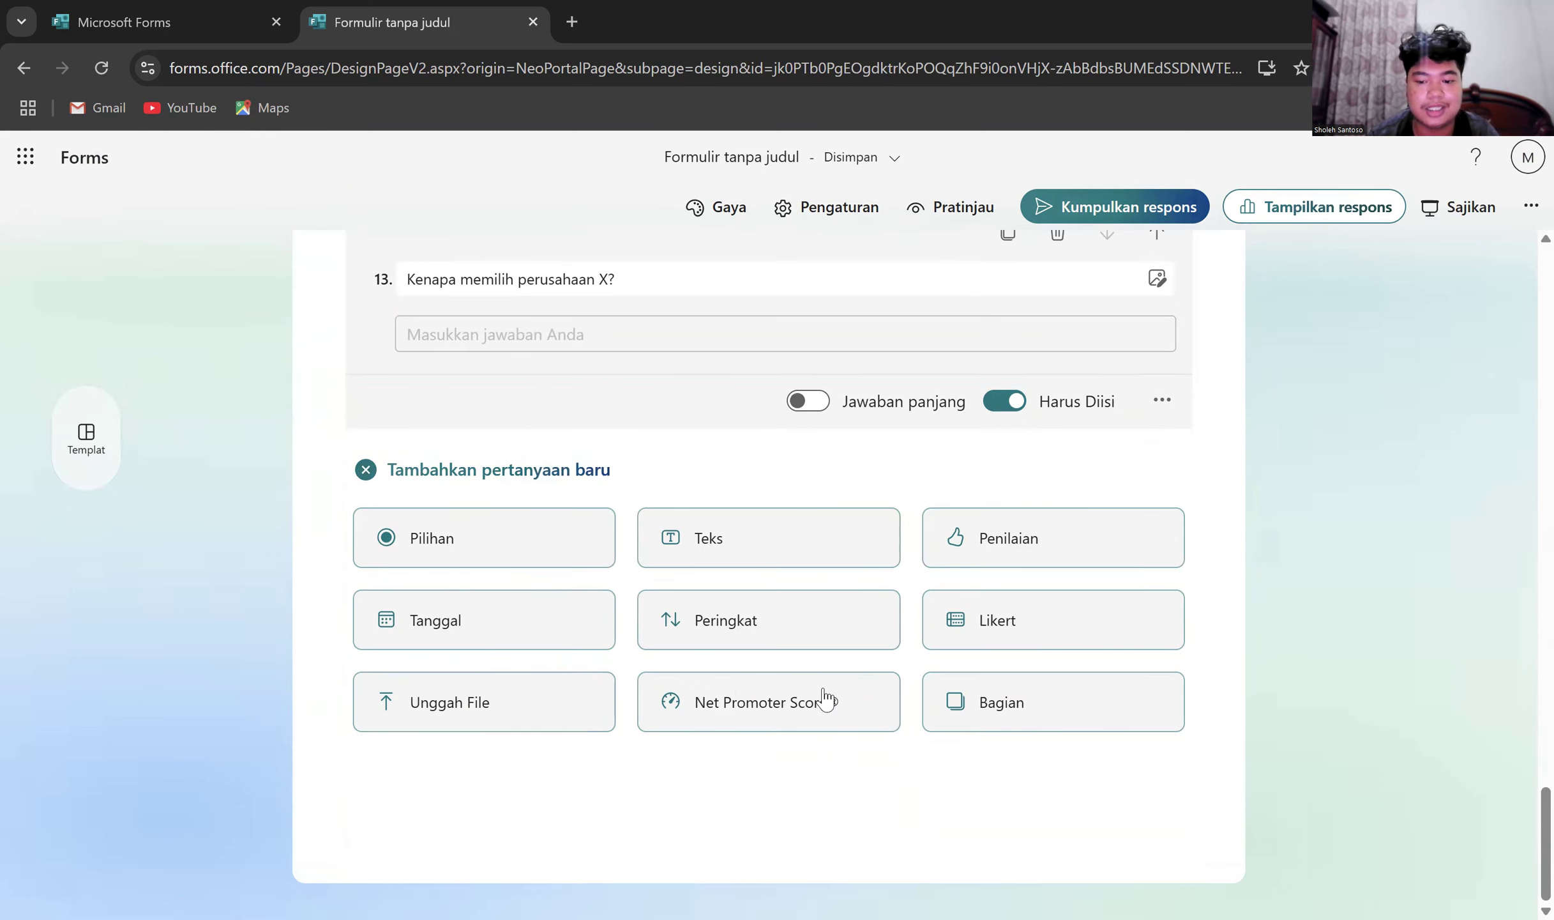
click(975, 702)
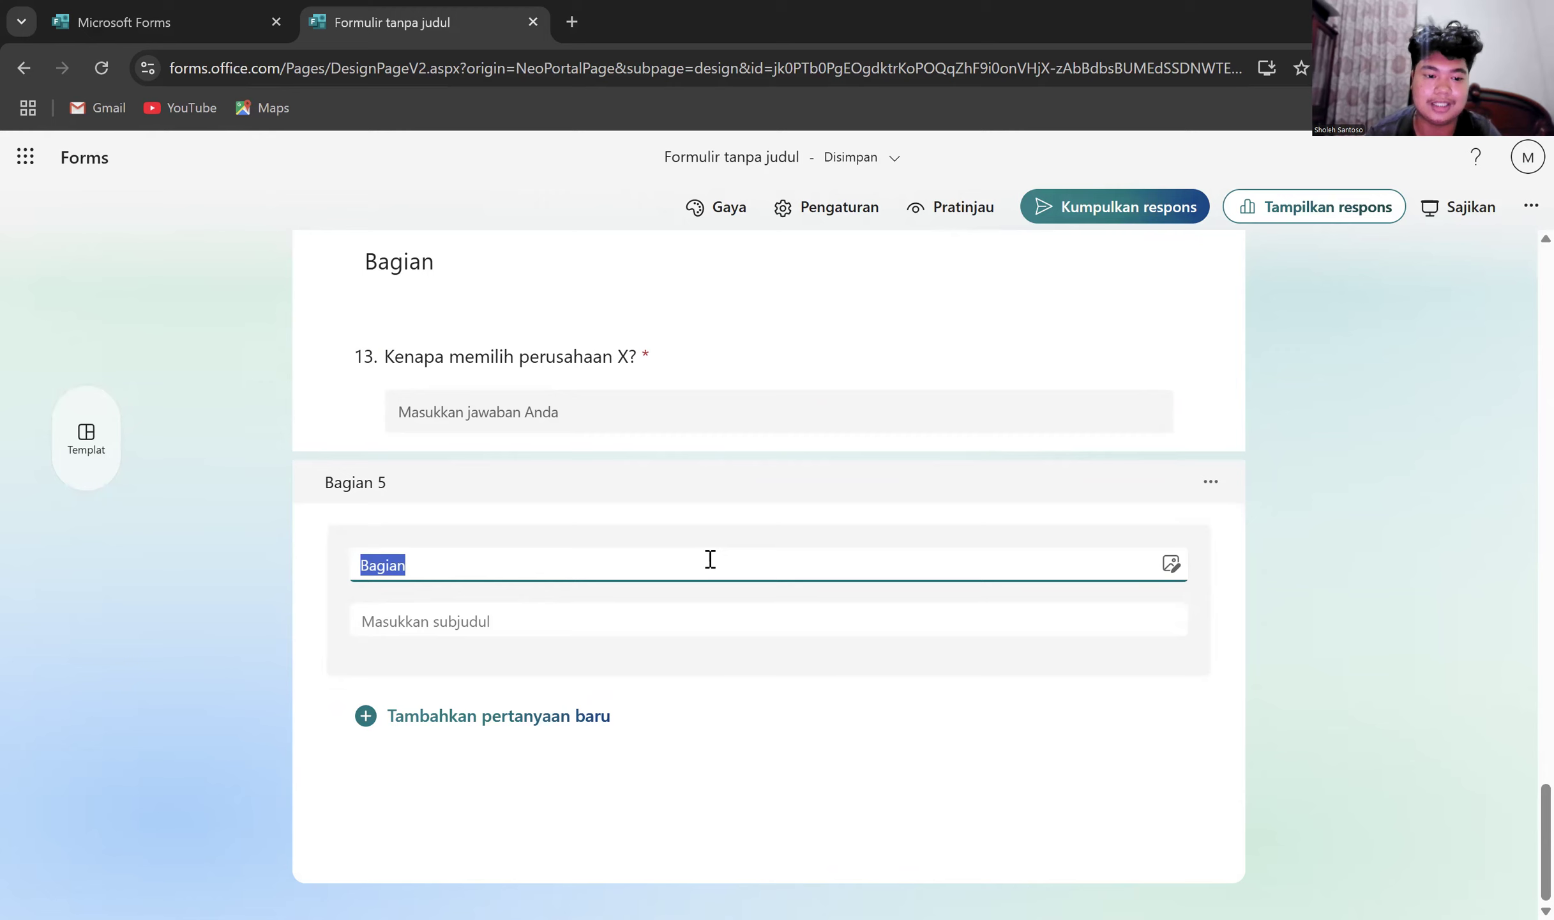
- Add a choice question titled "Apakah semuanya sudah terisi dengan baik?" to the fifth section
click(600, 720)
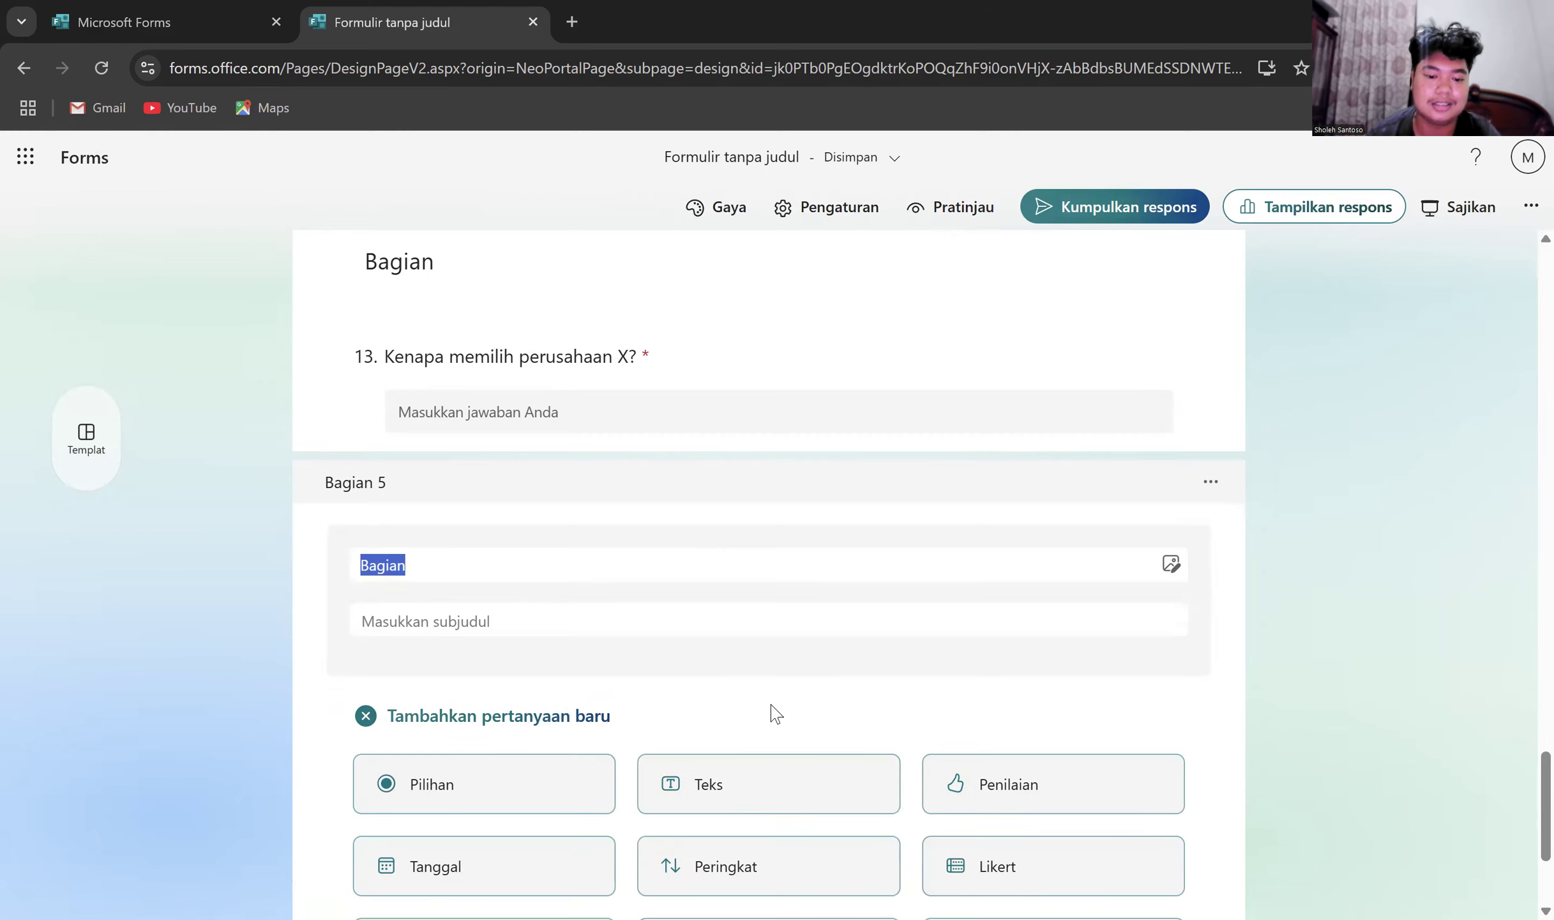
scroll(1213, 730, down, 4)
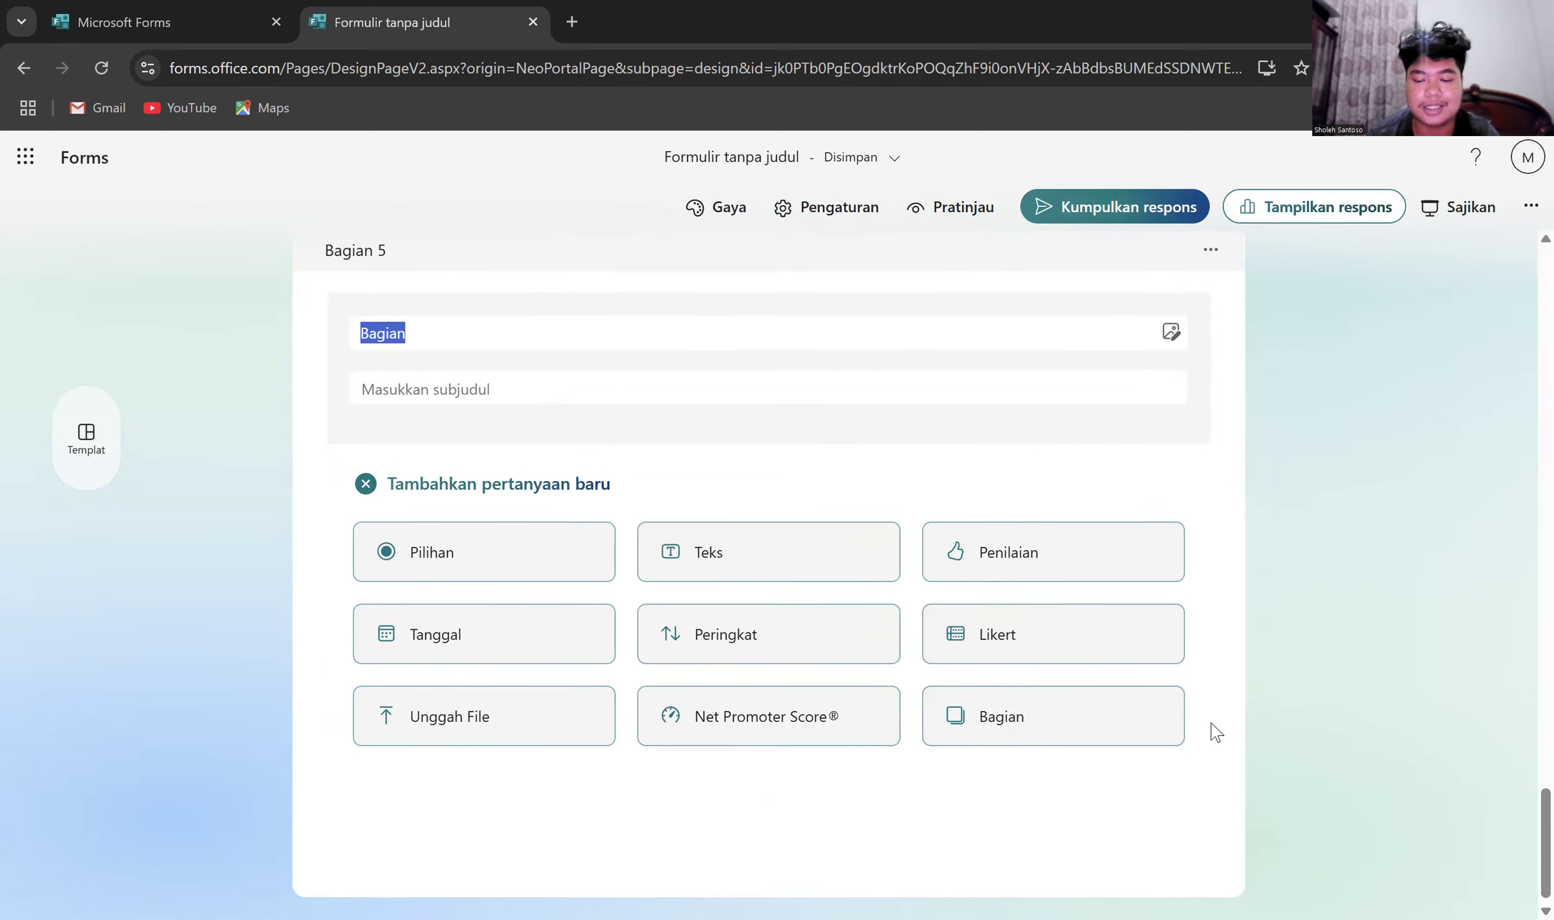
click(527, 535)
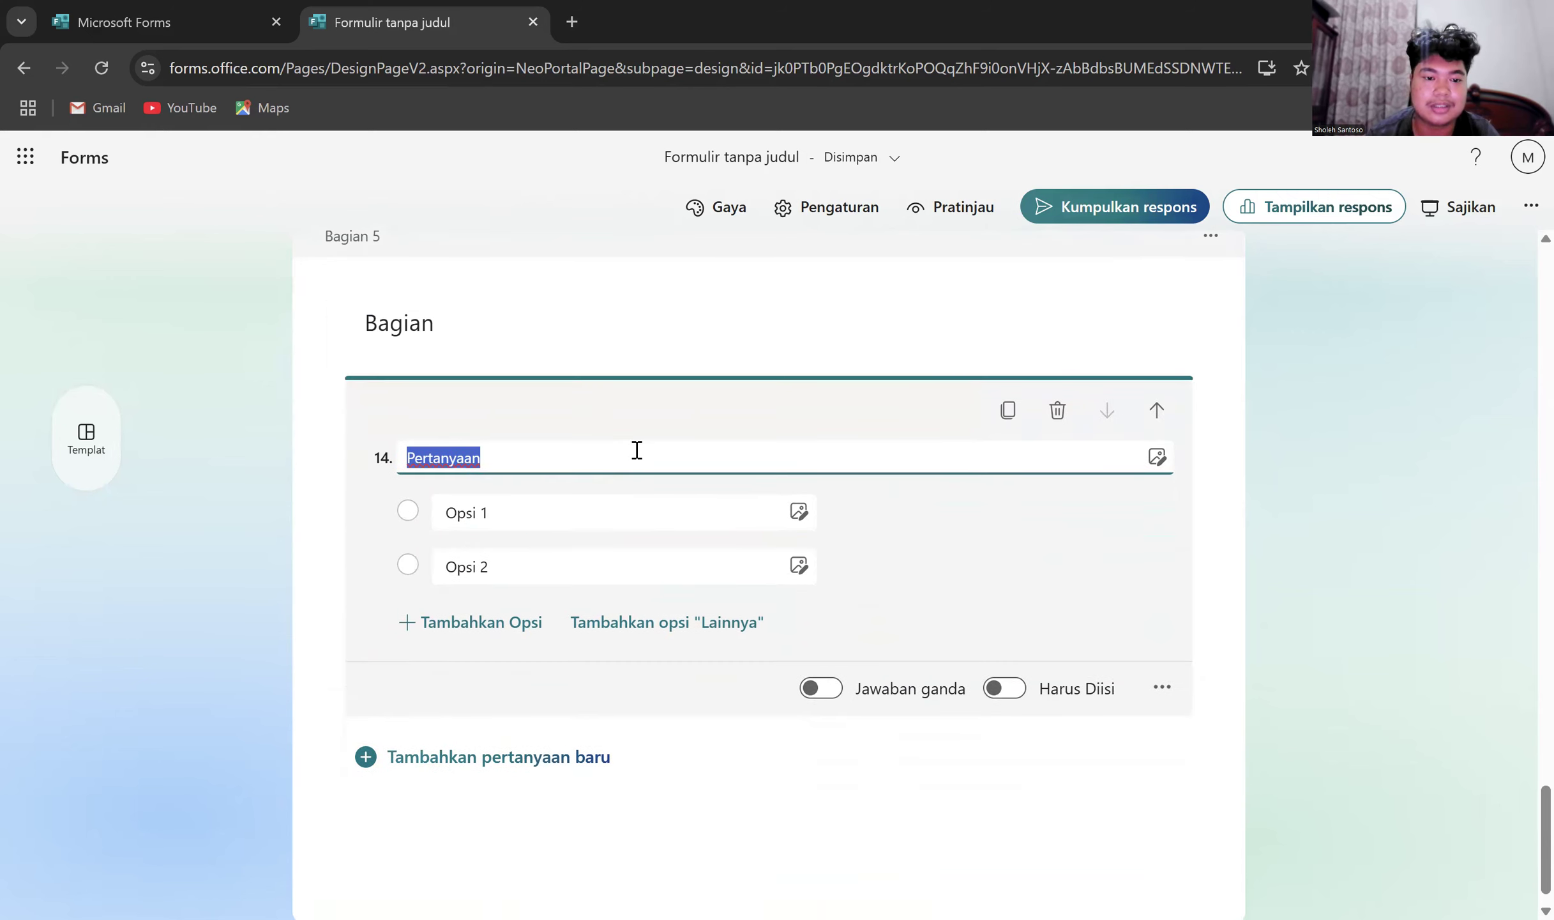
key(BackSpace)
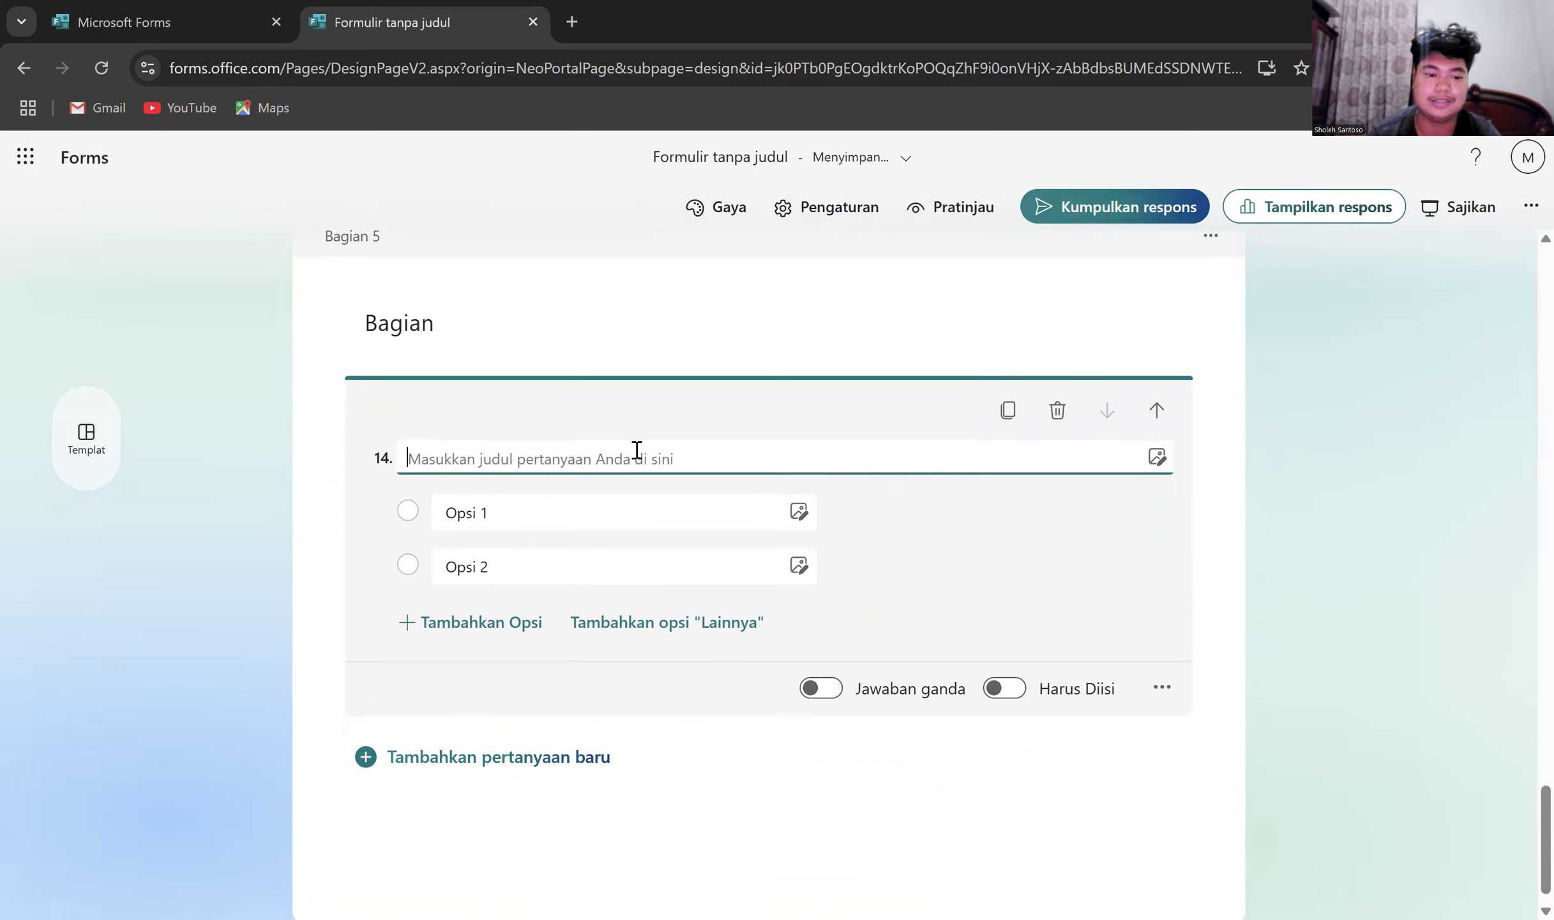
text(Apakah)
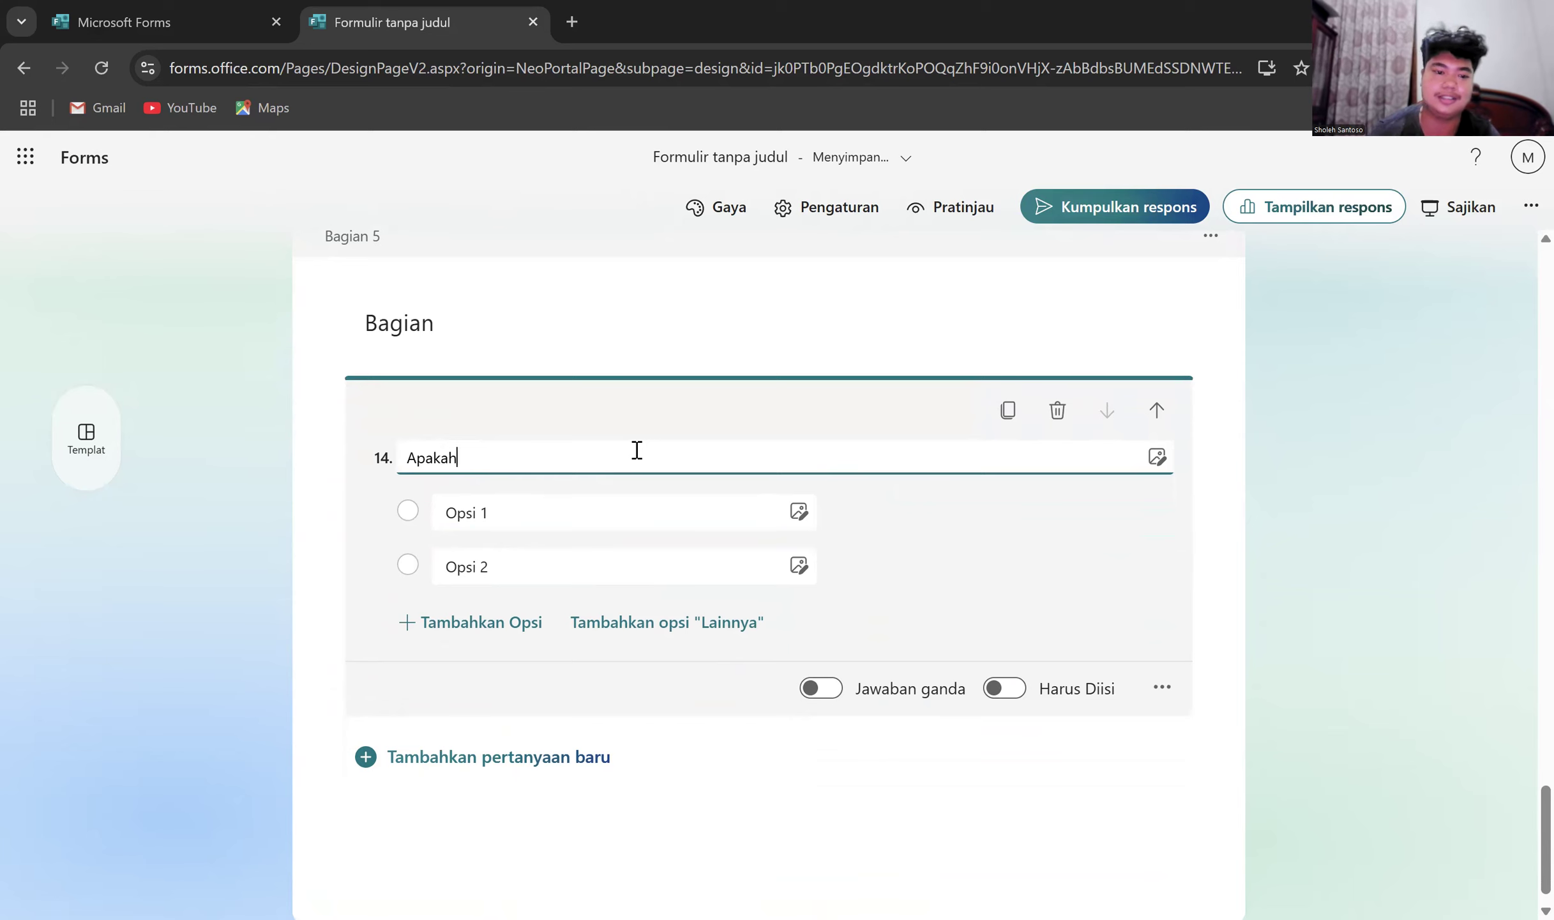
text( semuanya sudah ters)
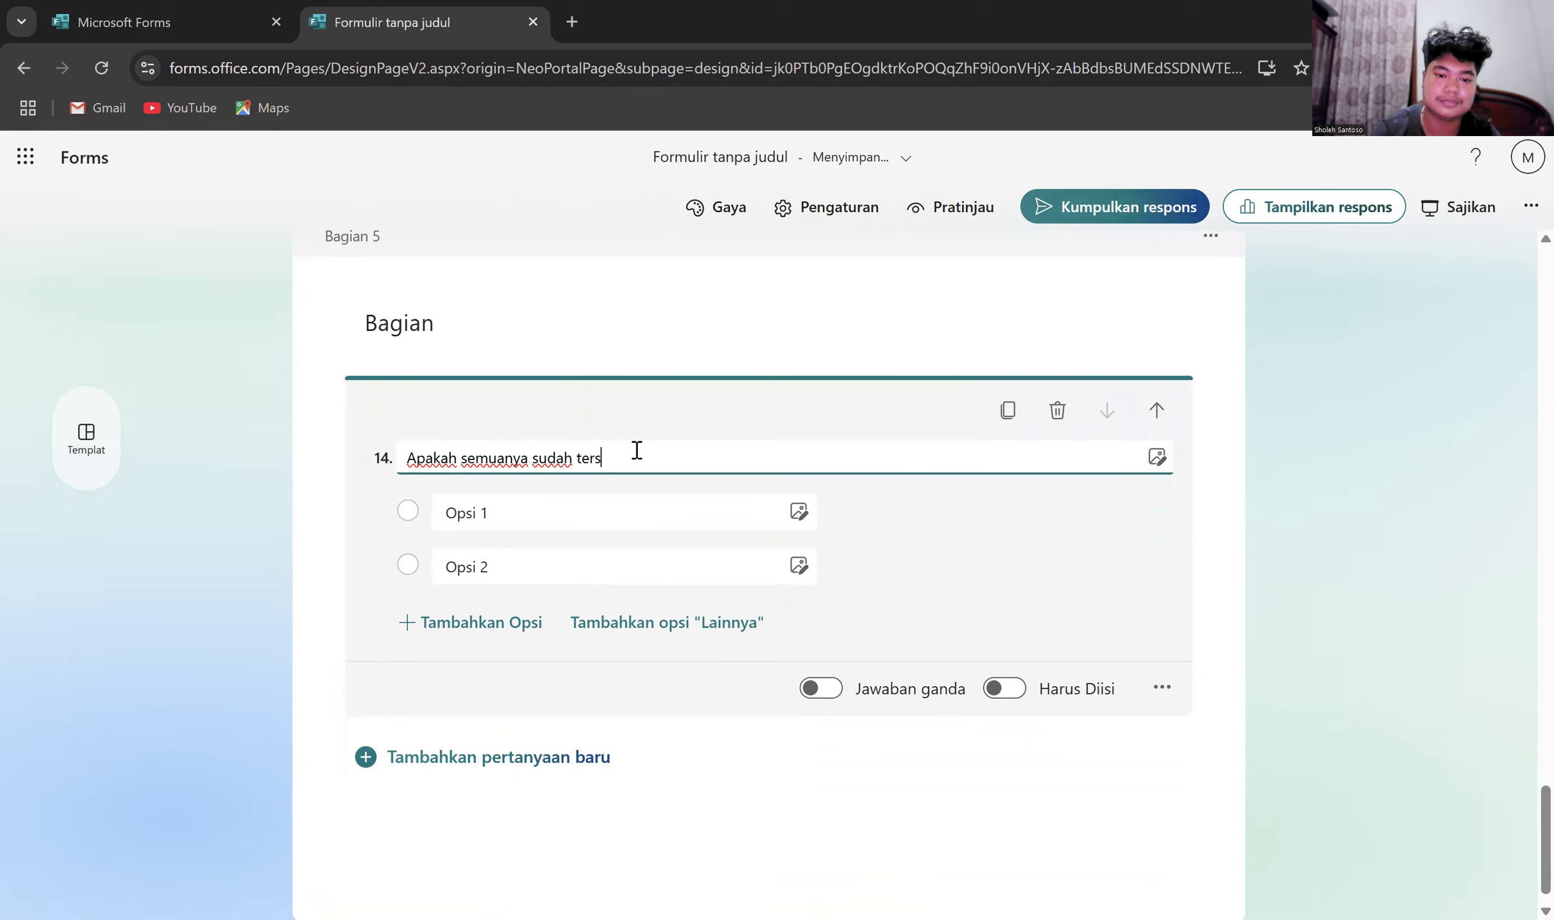
key(BackSpace)
text(isi dengan baik?)
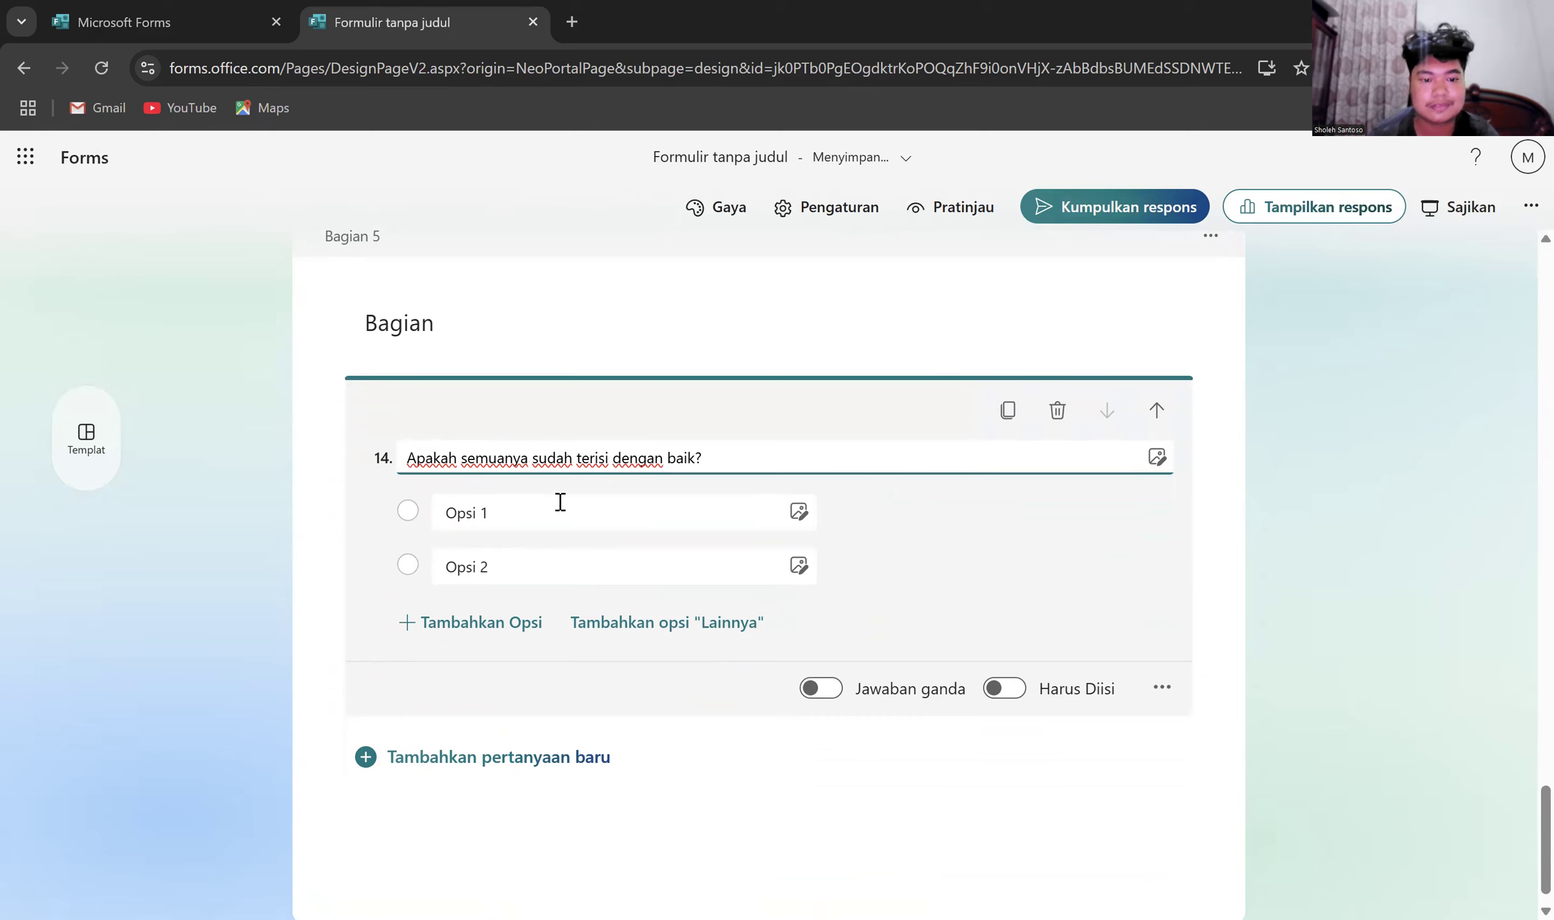
- Set the new question's options to "Iya" and "Tidak" and make an answer required
click(538, 519)
text(Iya)
click(519, 564)
text(Tidak)
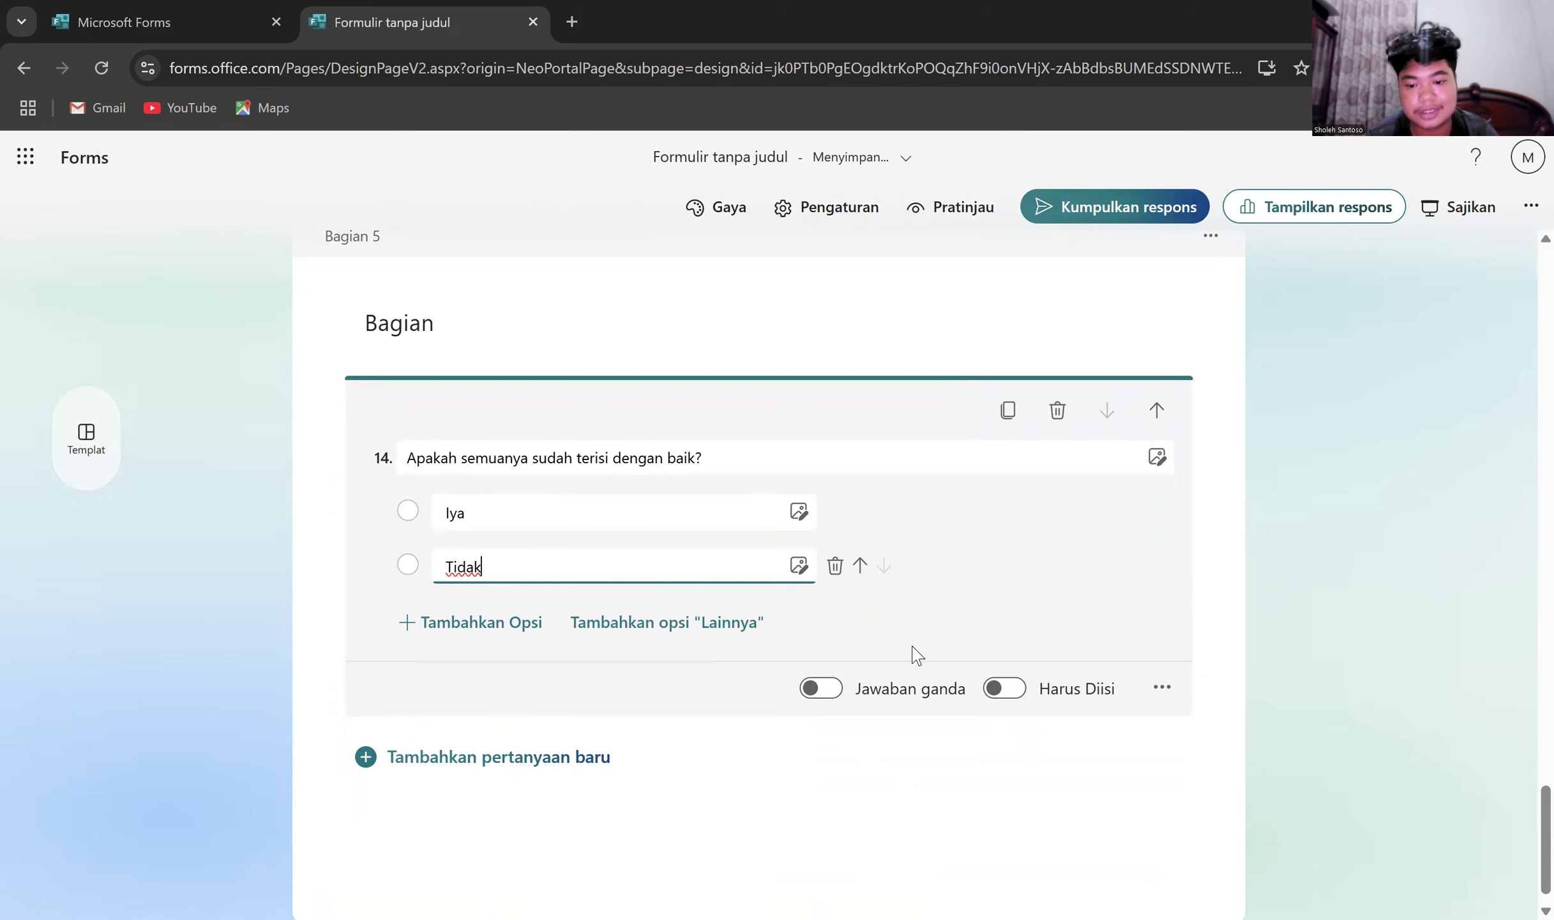
click(991, 688)
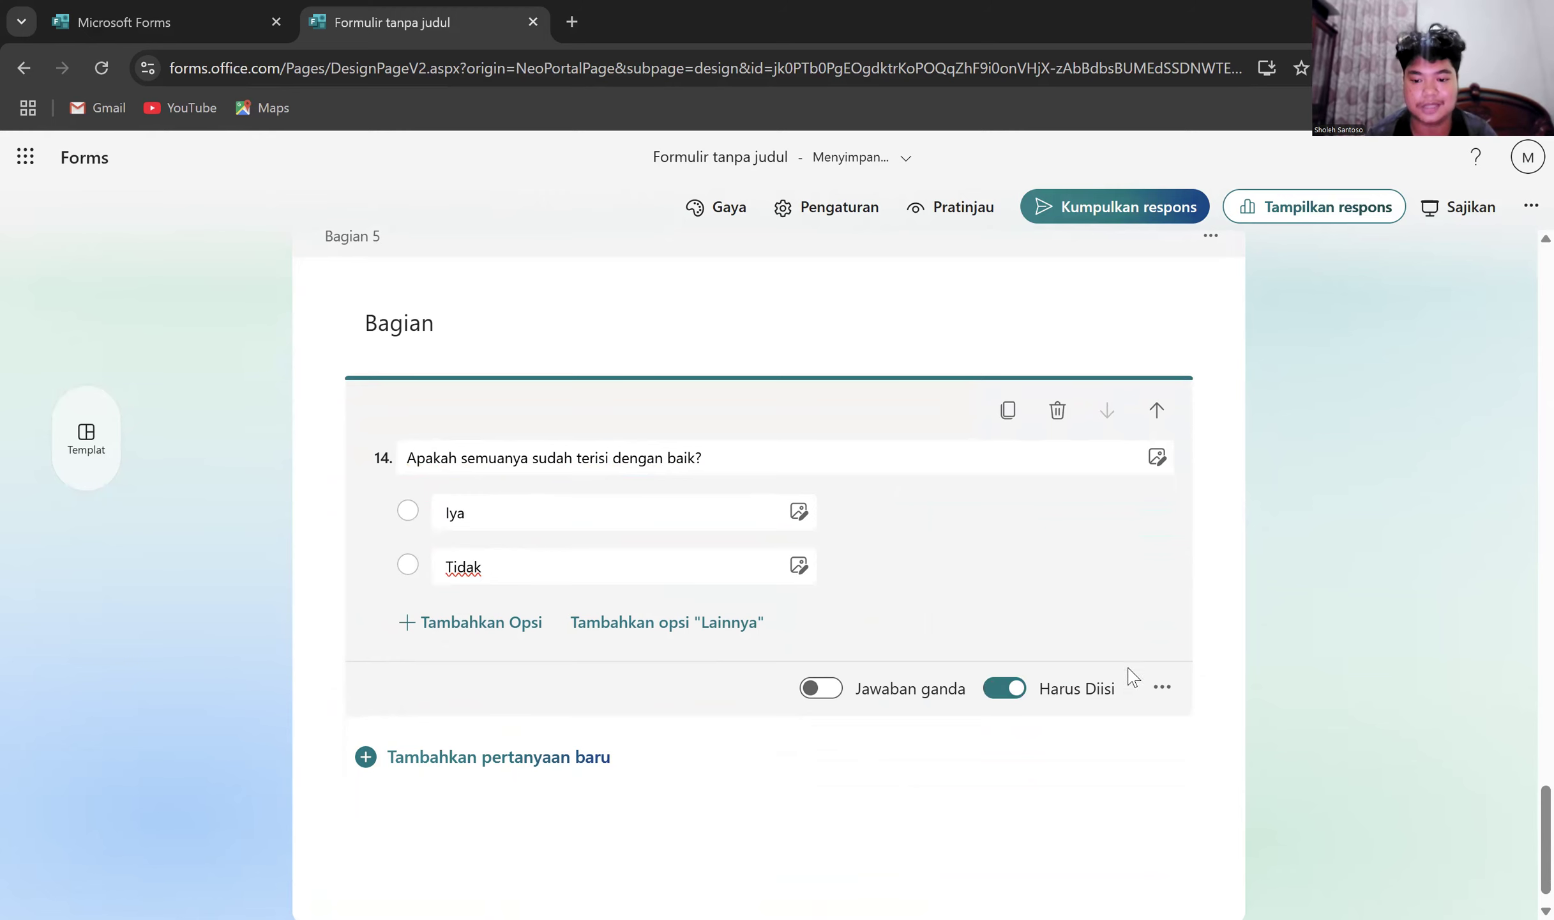
- Open the branching options for the question "Lama Bekerja" in the second section
scroll(927, 683, down, 1)
scroll(928, 683, up, 5)
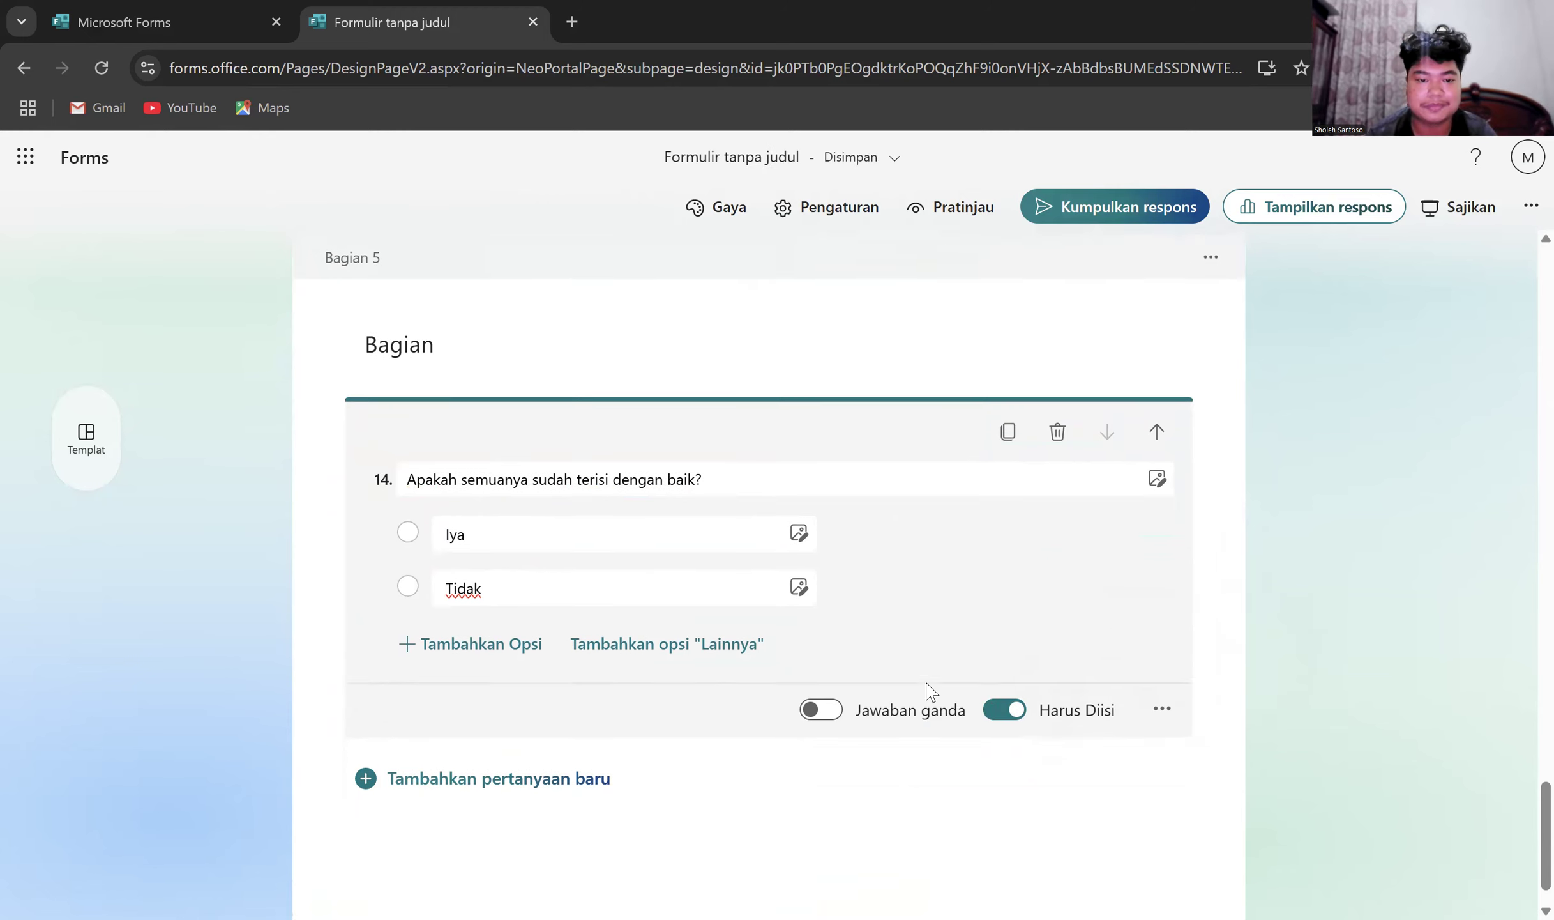
scroll(928, 692, up, 5)
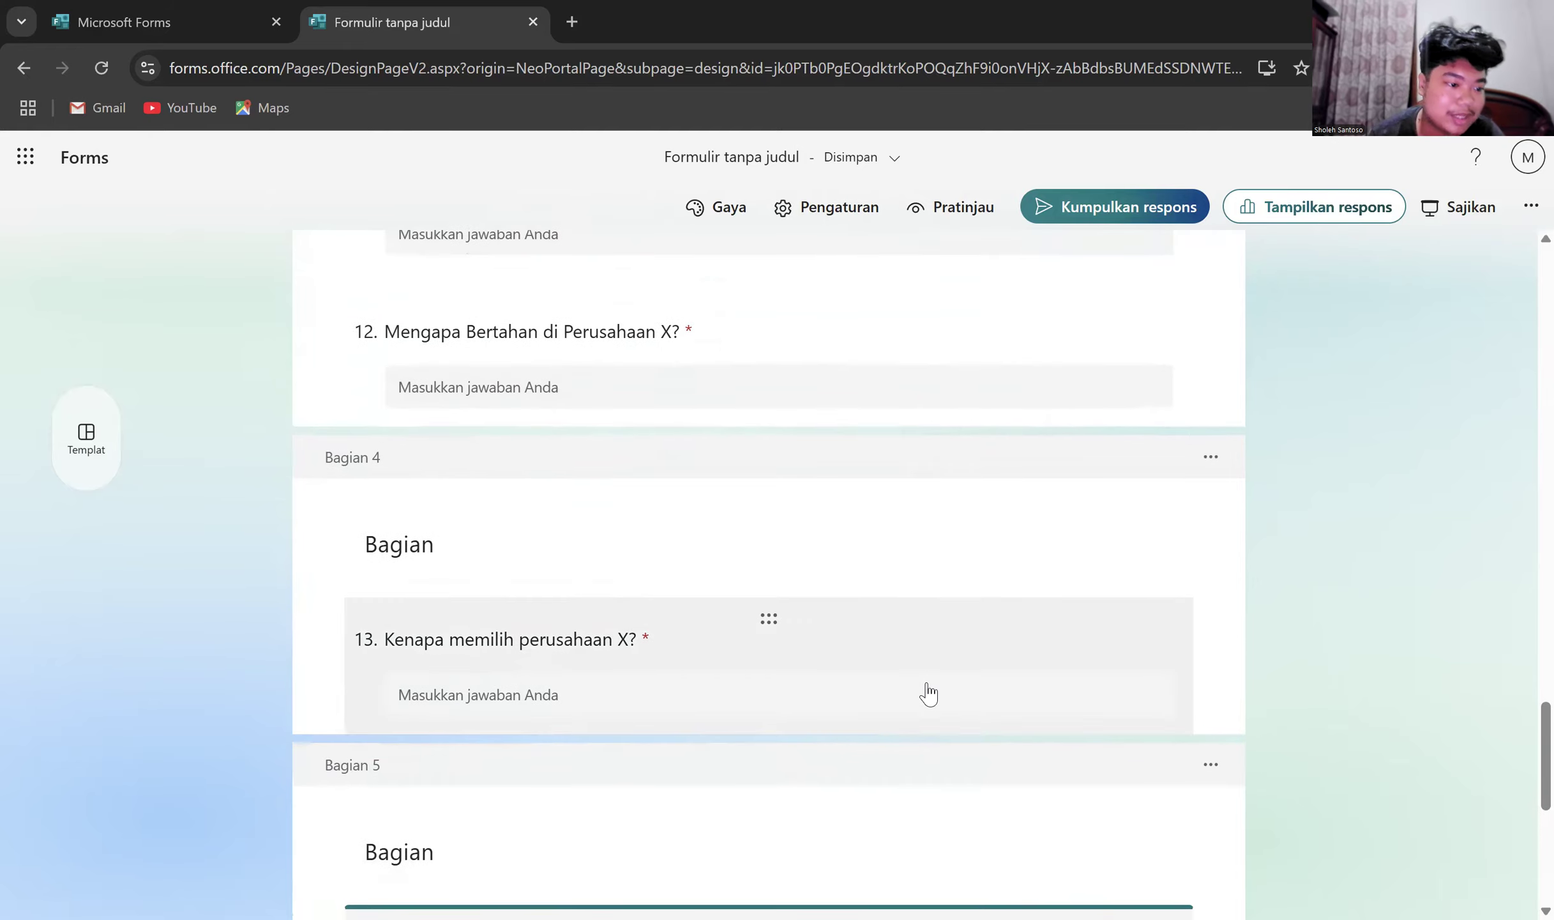
scroll(928, 691, up, 10)
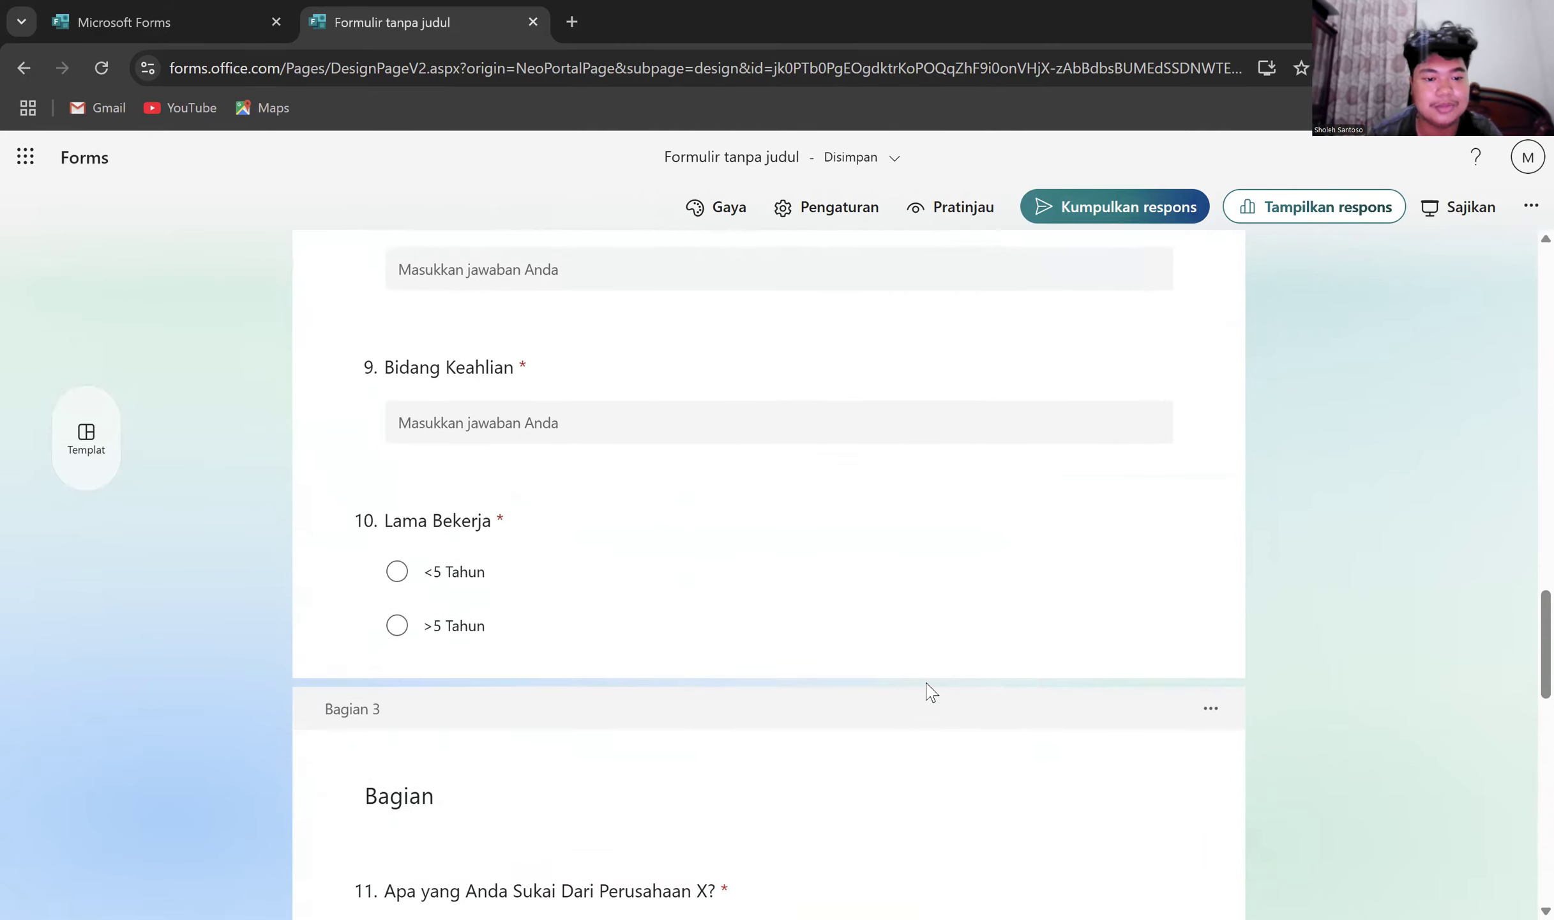
scroll(928, 692, down, 3)
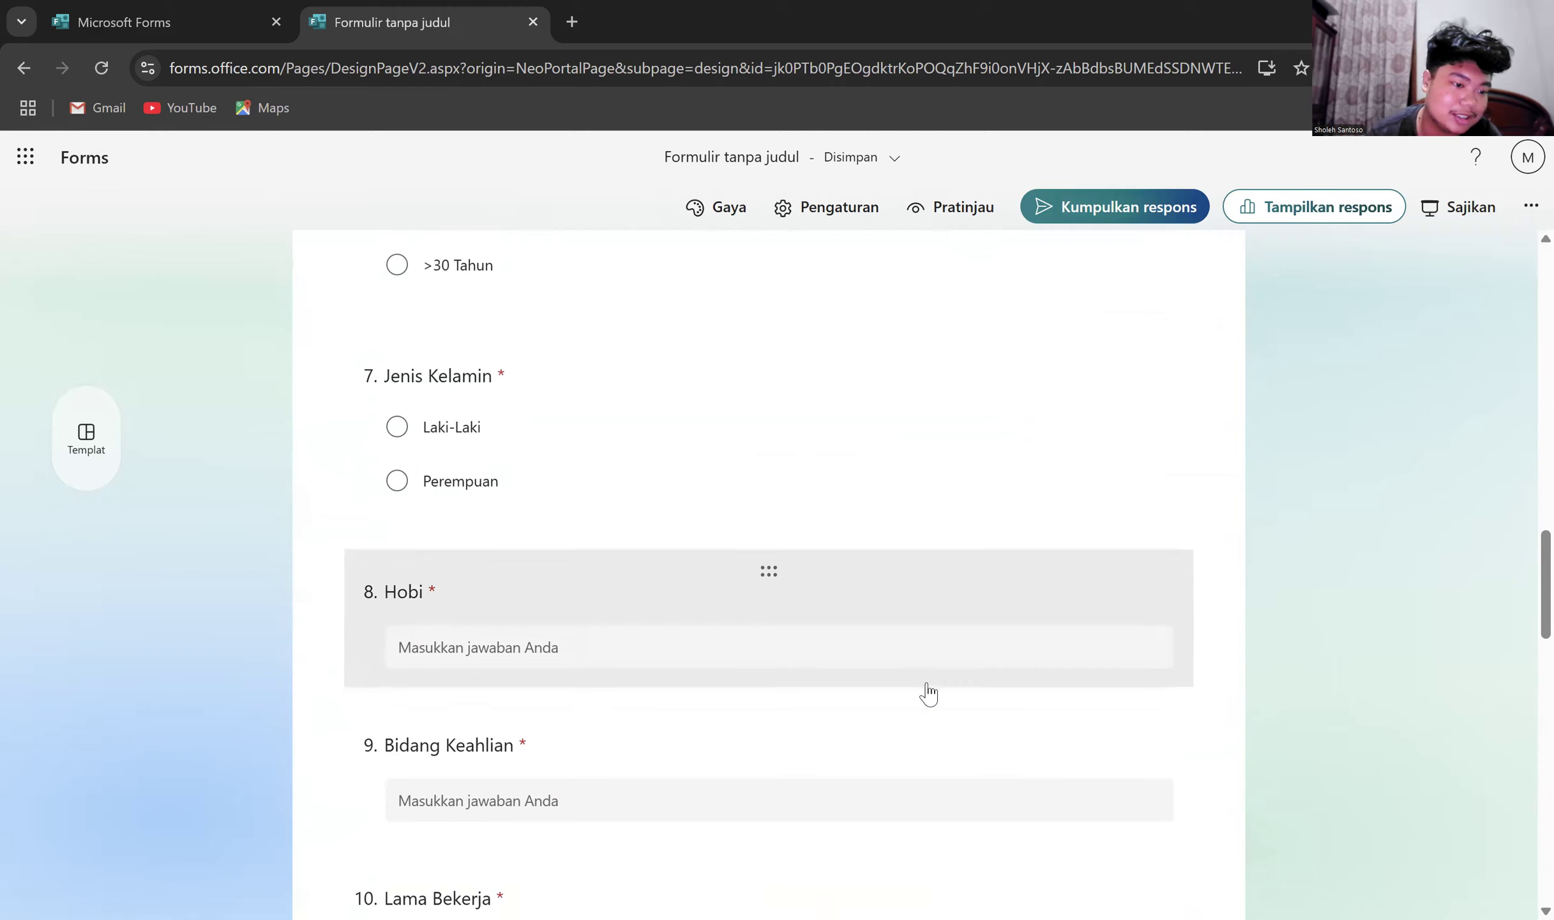
scroll(928, 691, down, 3)
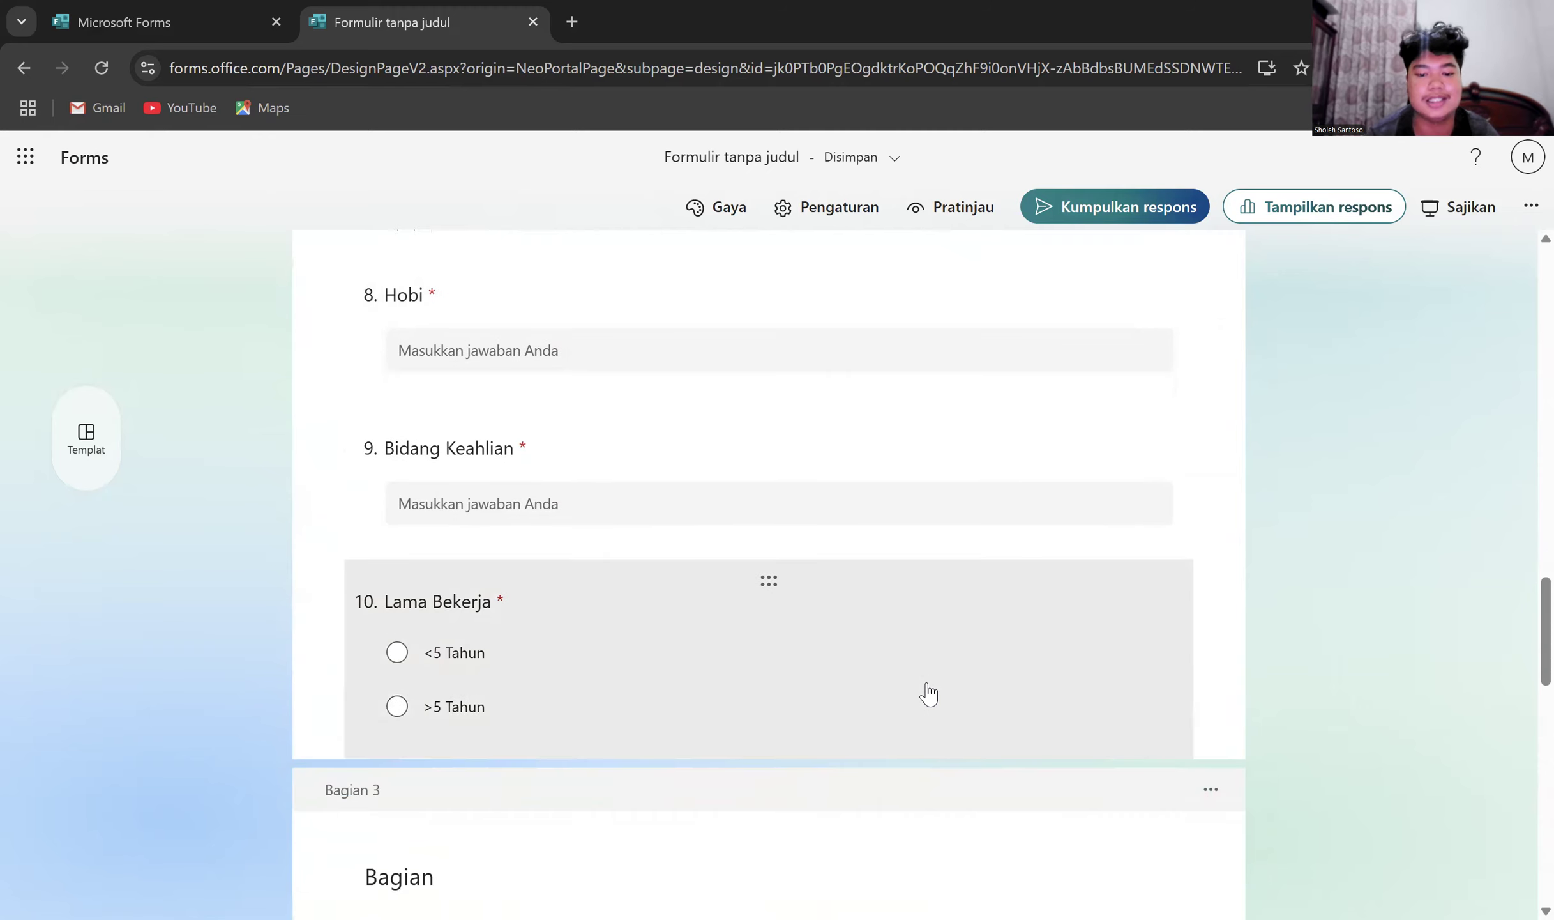
click(1013, 696)
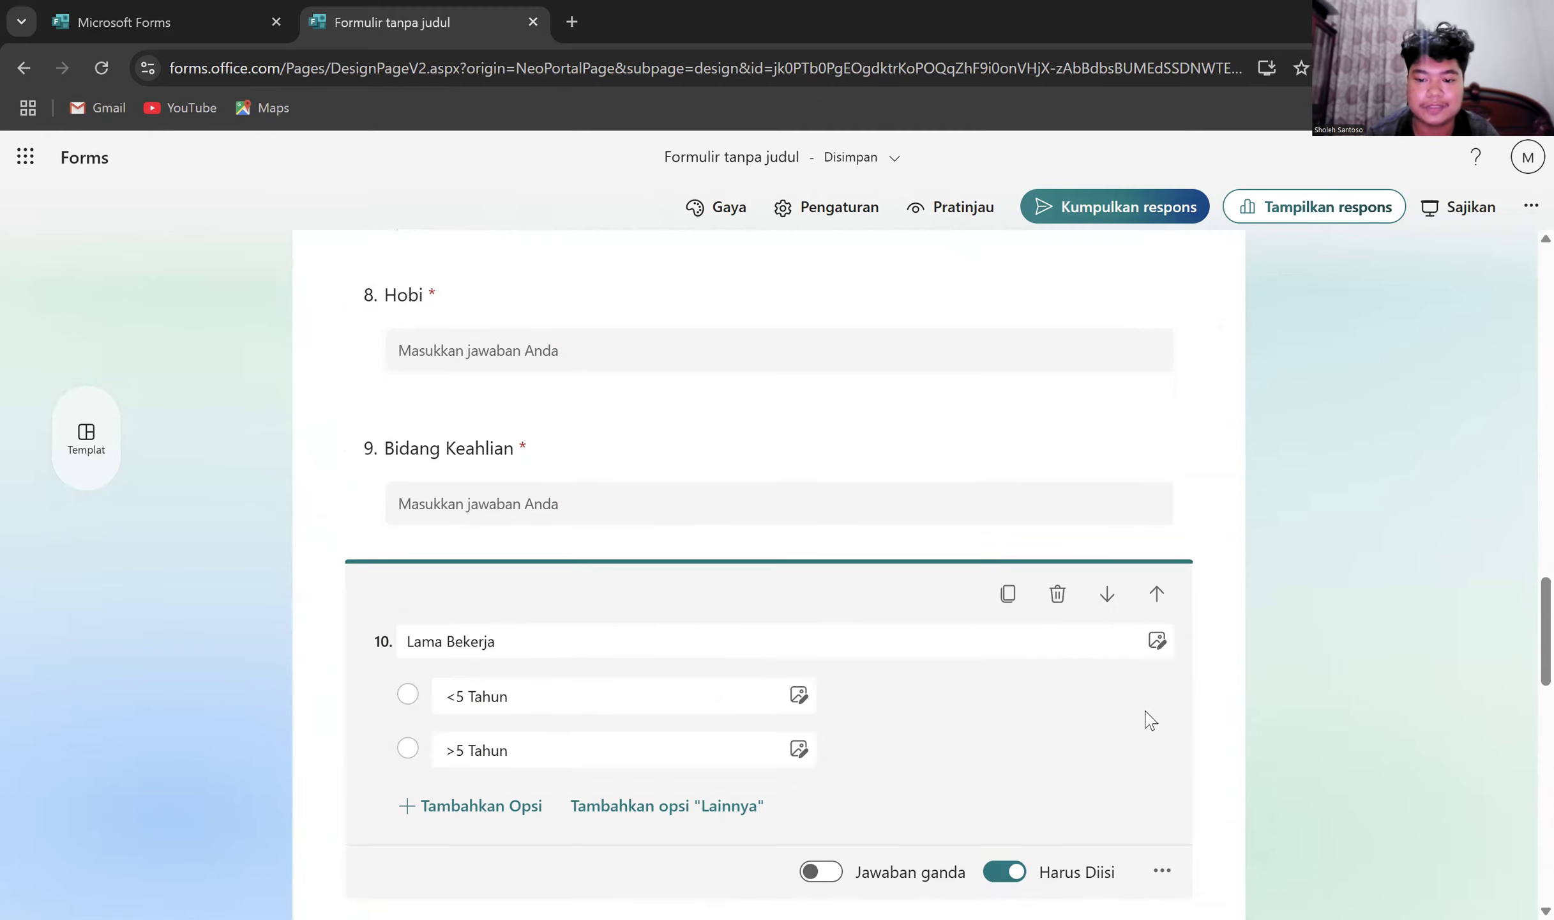
scroll(1149, 718, down, 2)
click(1163, 714)
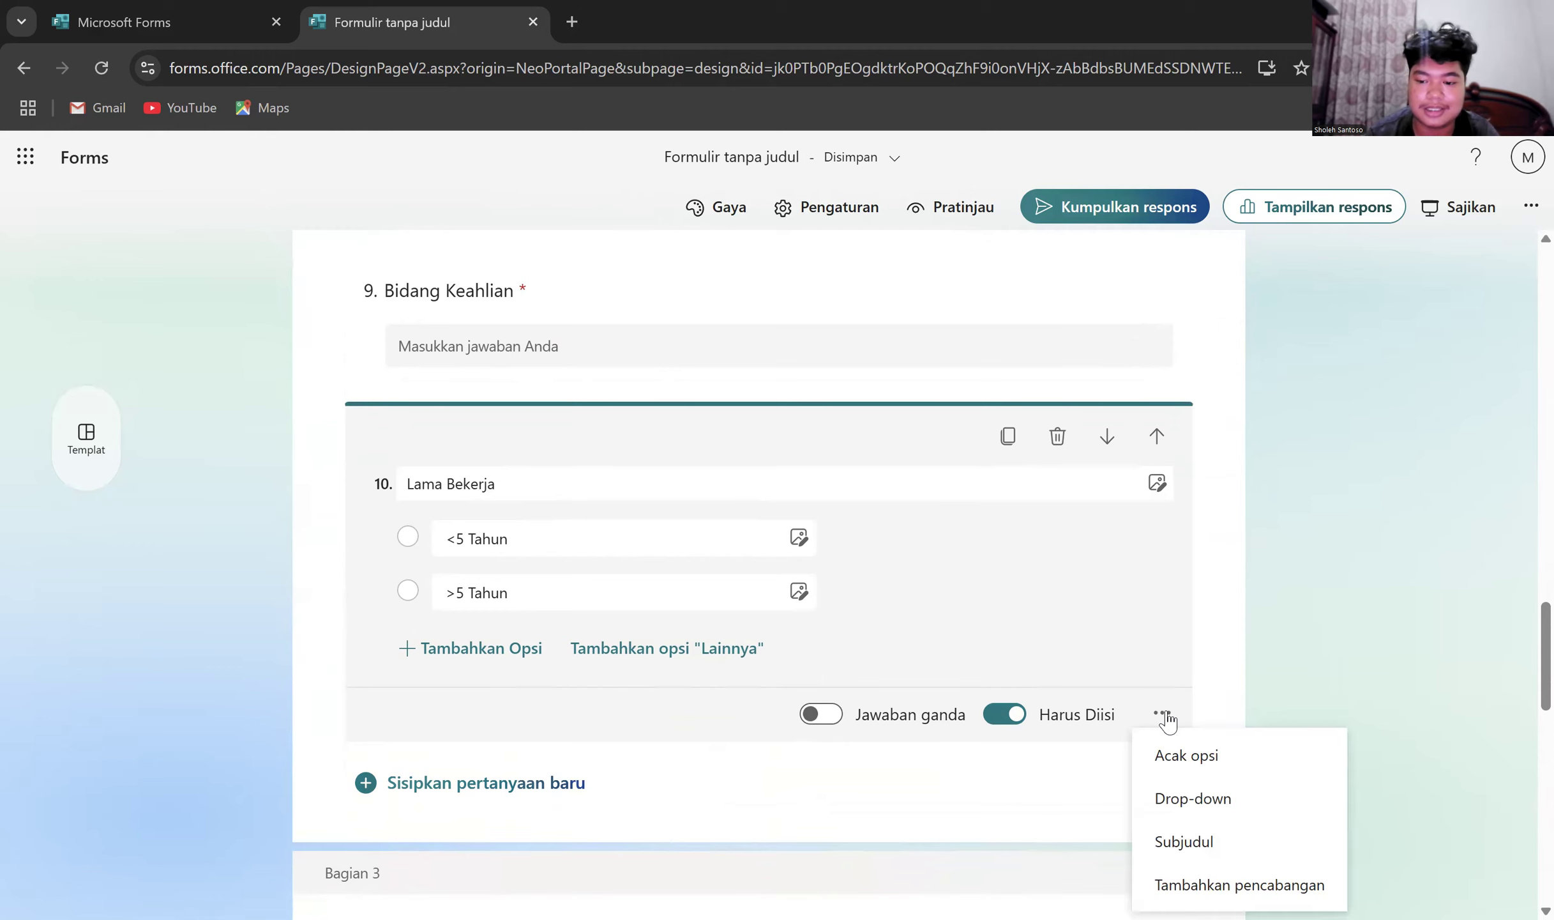
click(1239, 884)
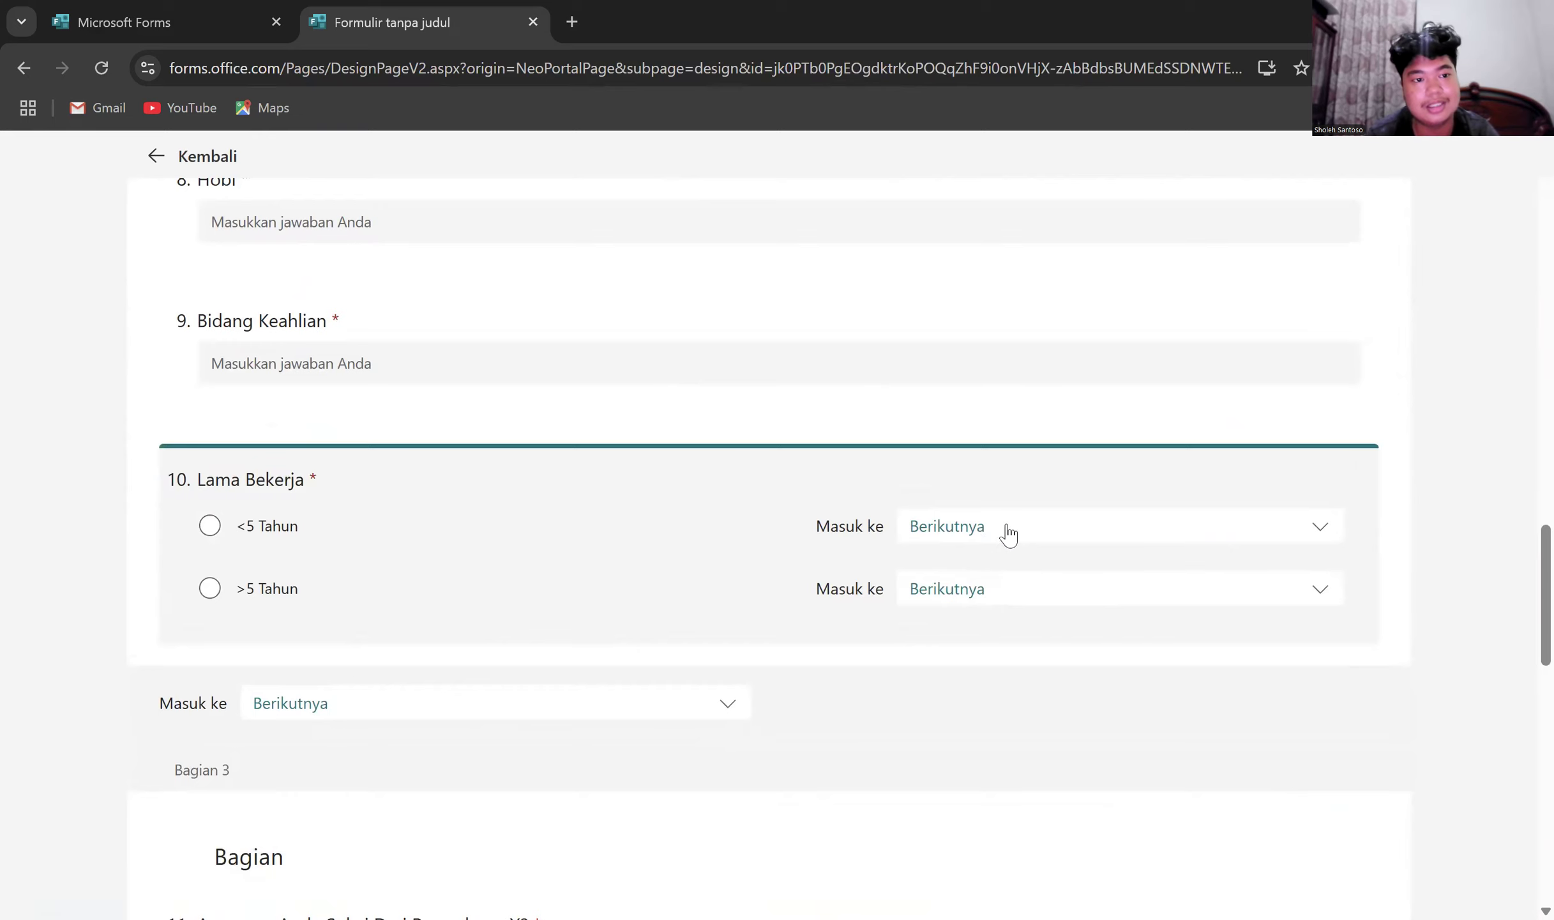
- Route the ">5 Tahun" answer of "Lama Bekerja" to "3. Bagian"
scroll(1008, 535, up, 15)
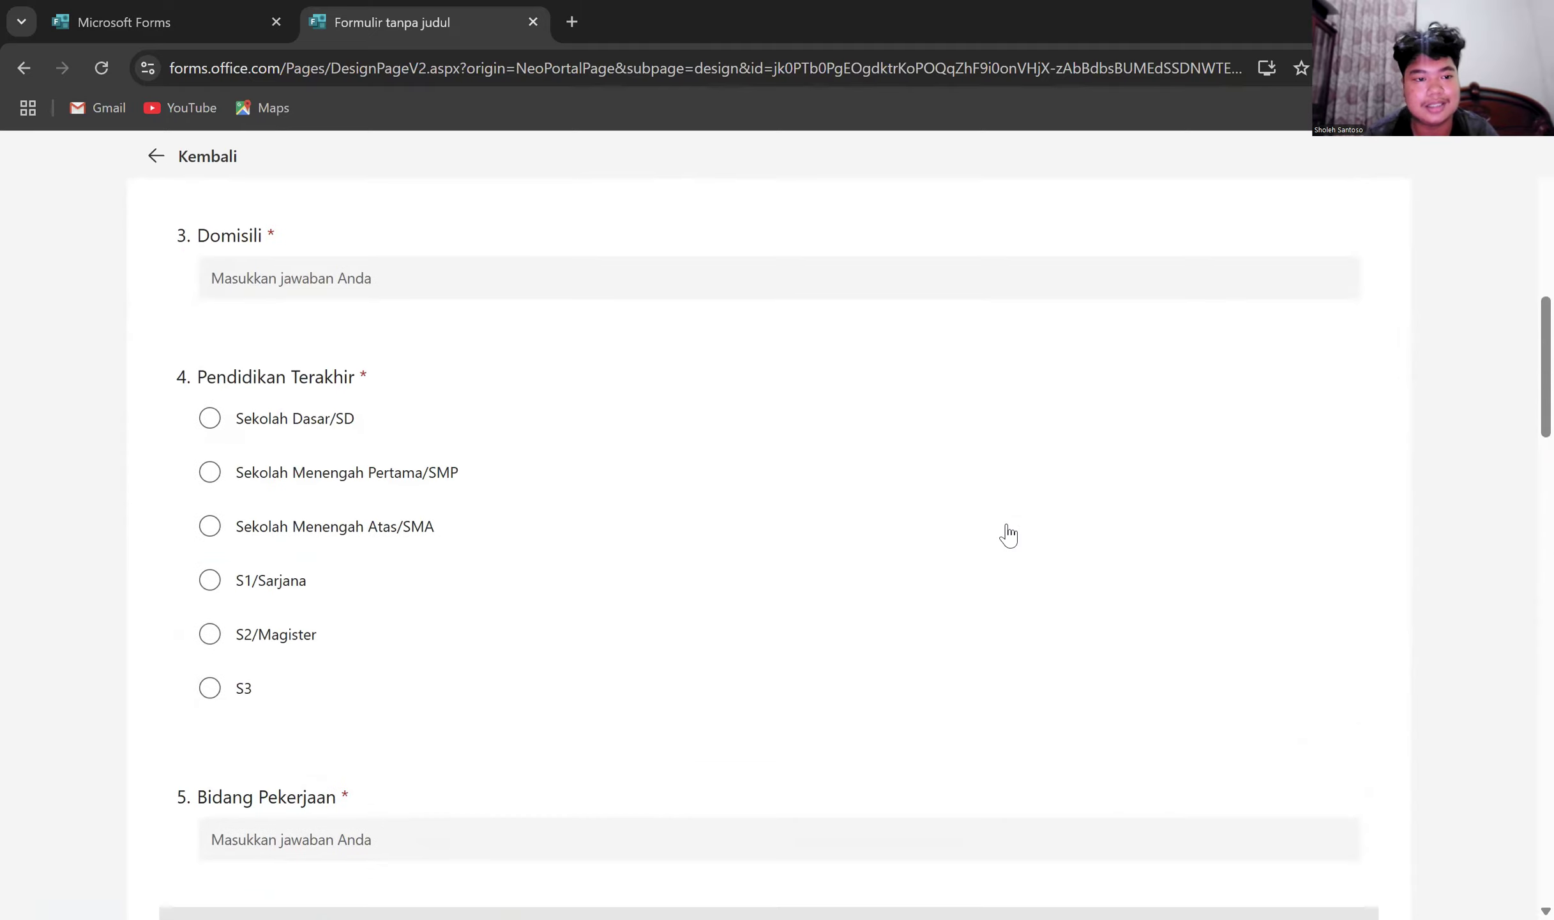
scroll(1009, 535, up, 10)
scroll(1008, 535, down, 15)
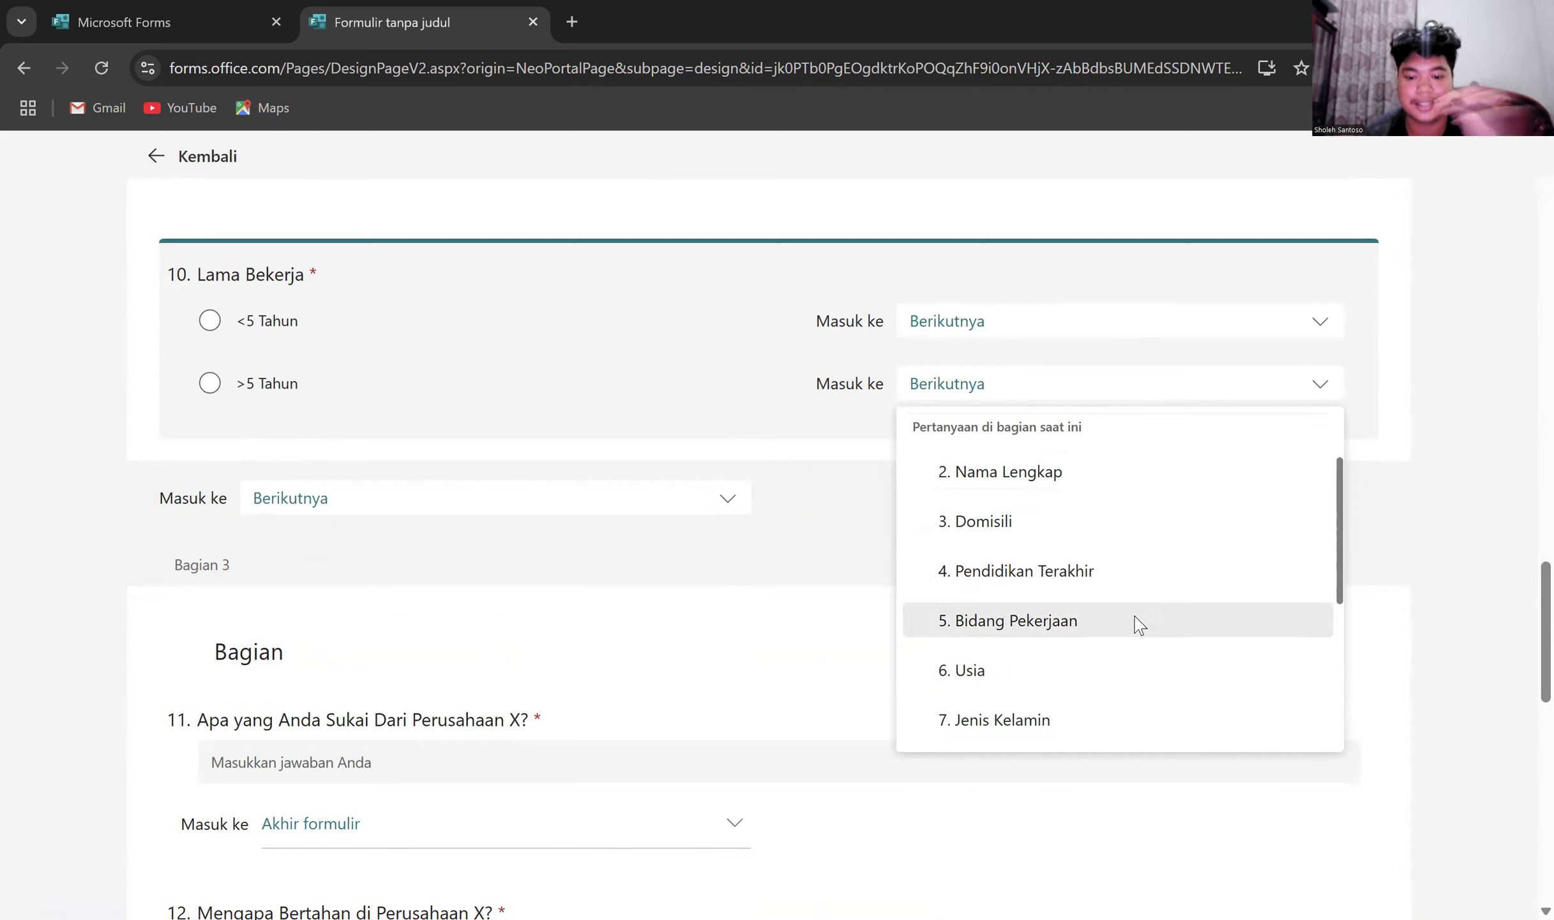
scroll(1137, 623, down, 5)
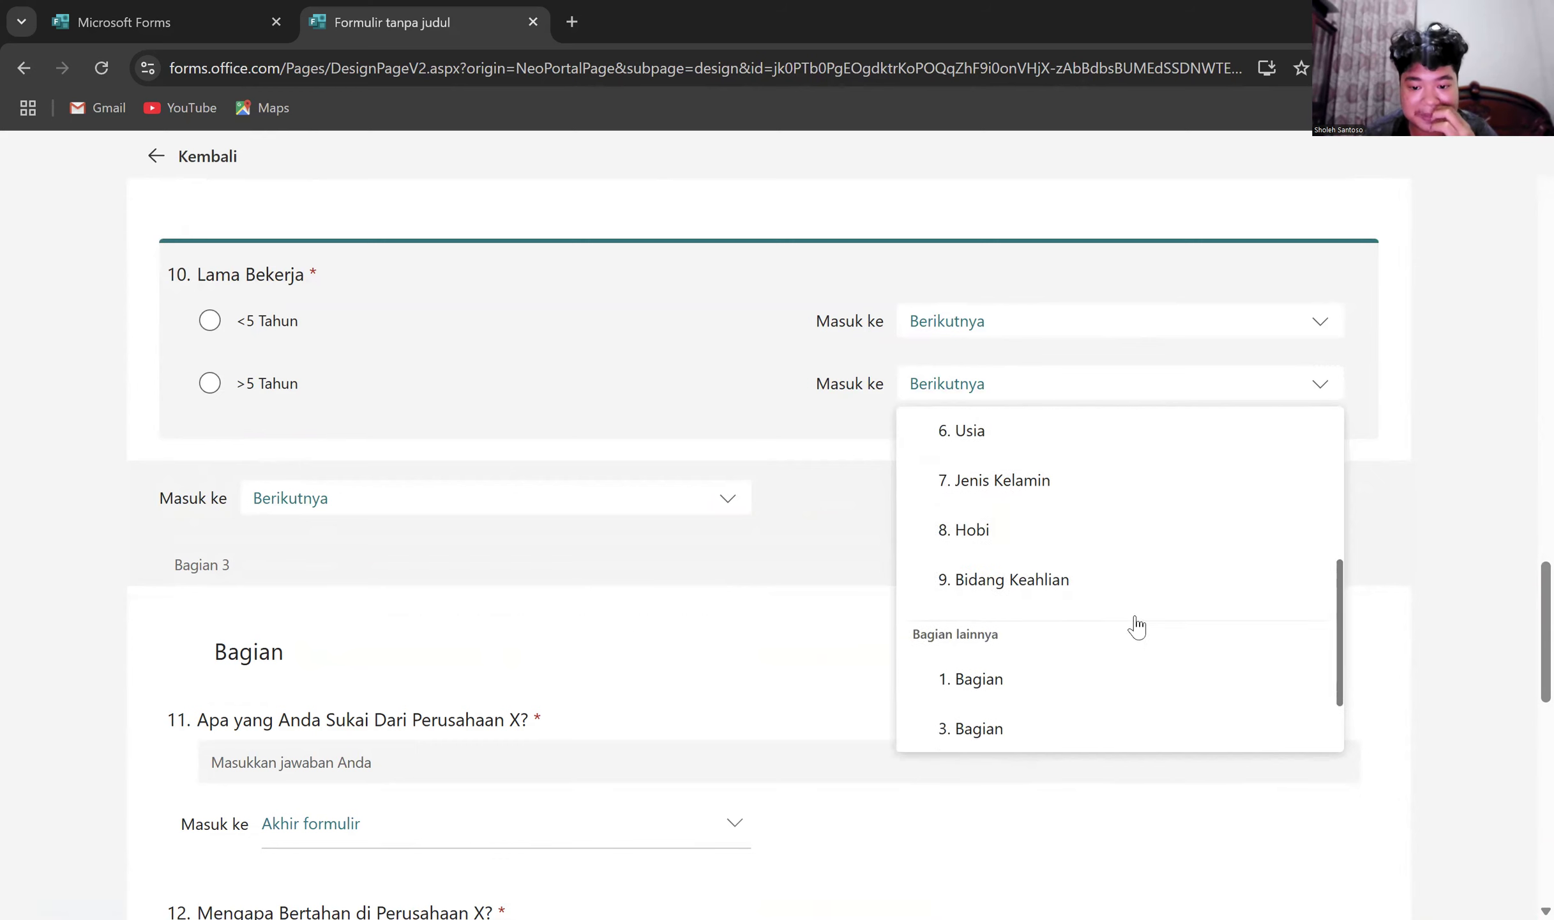
scroll(1124, 626, down, 1)
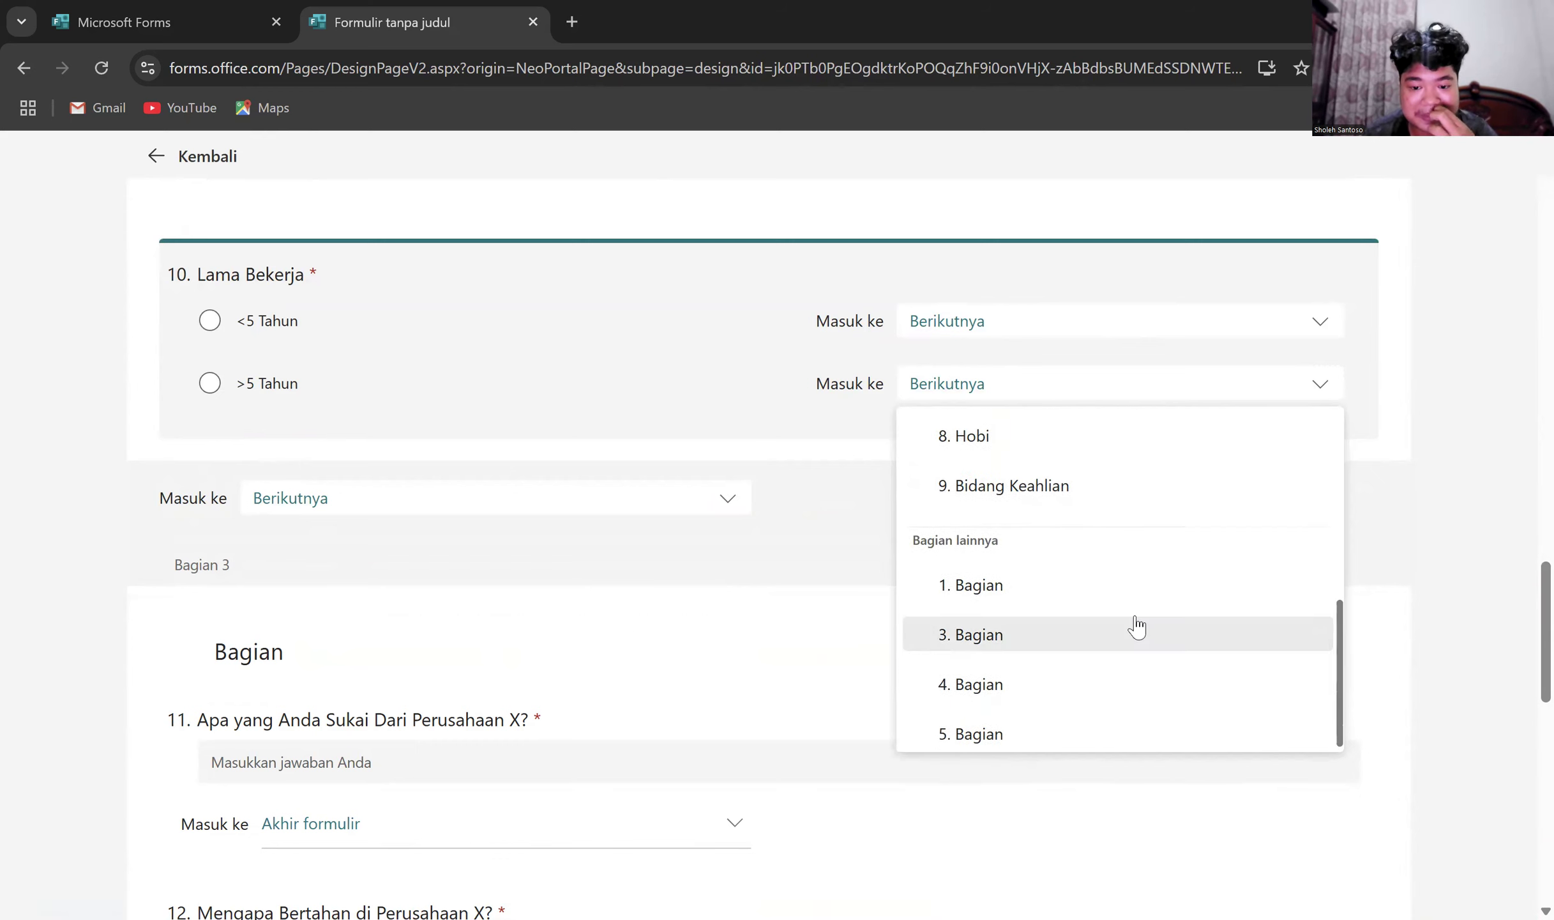
click(1104, 627)
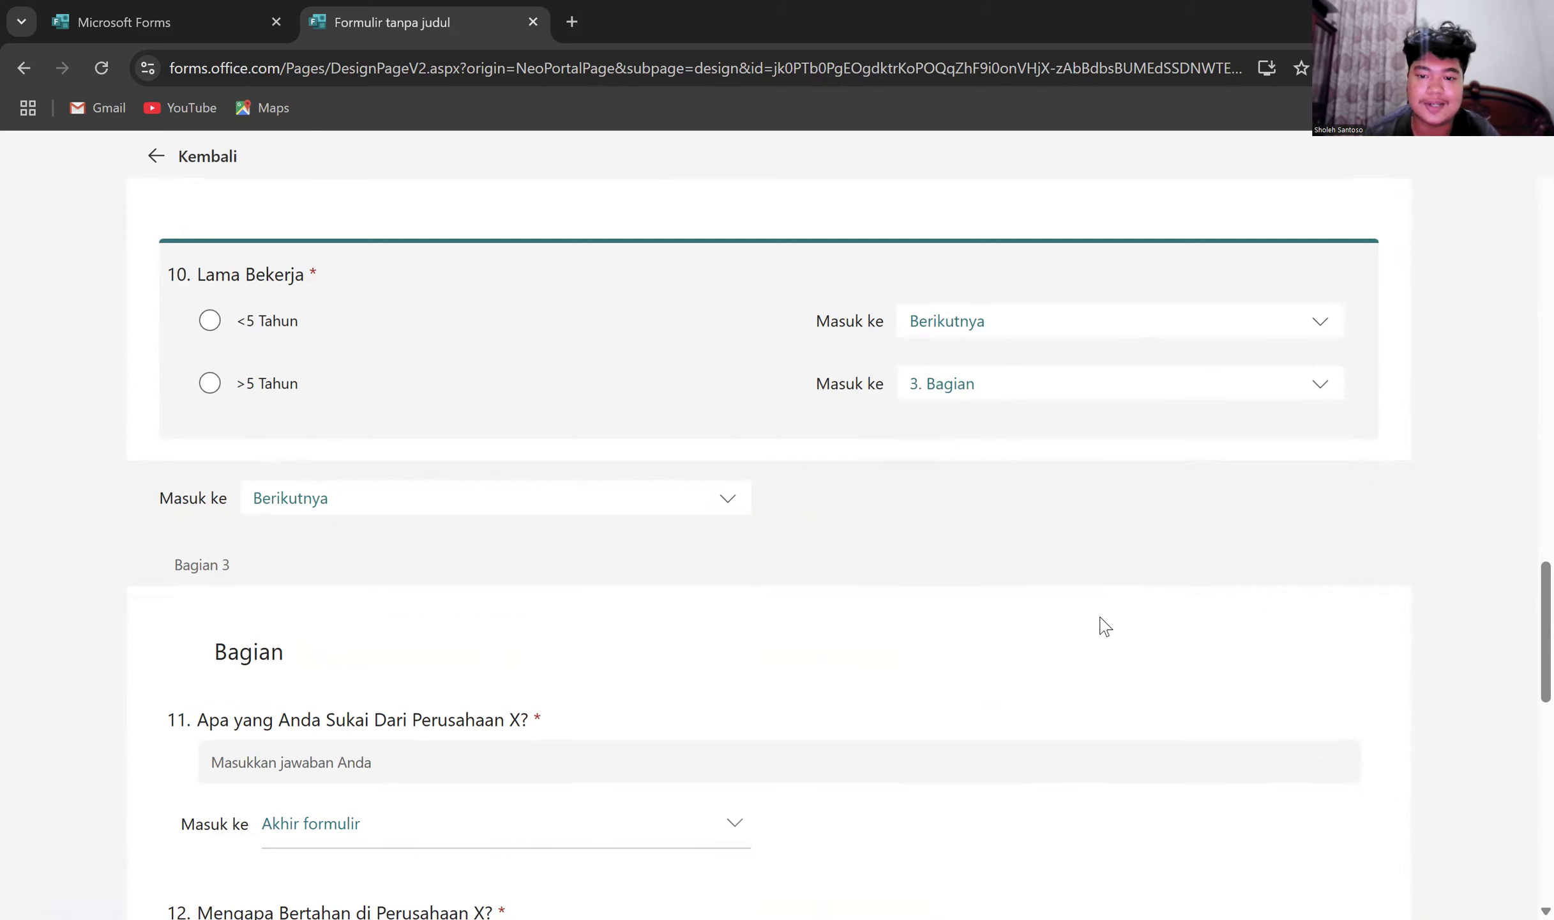
- Route the "<5 Tahun" answer of "Lama Bekerja" to "4. Bagian"
click(1179, 342)
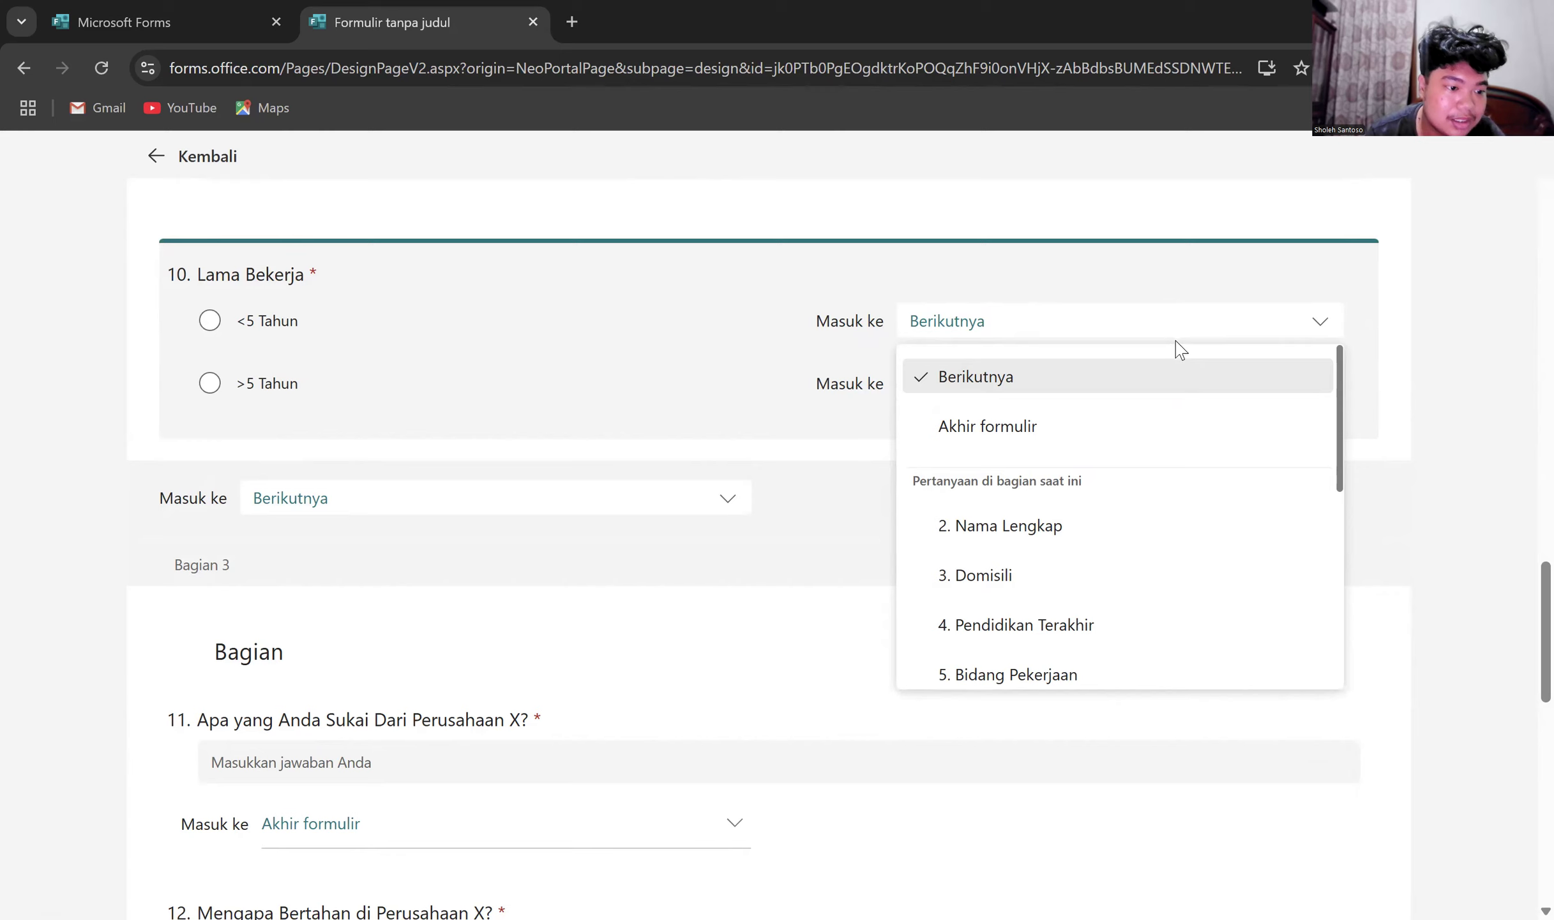
scroll(1155, 530, down, 5)
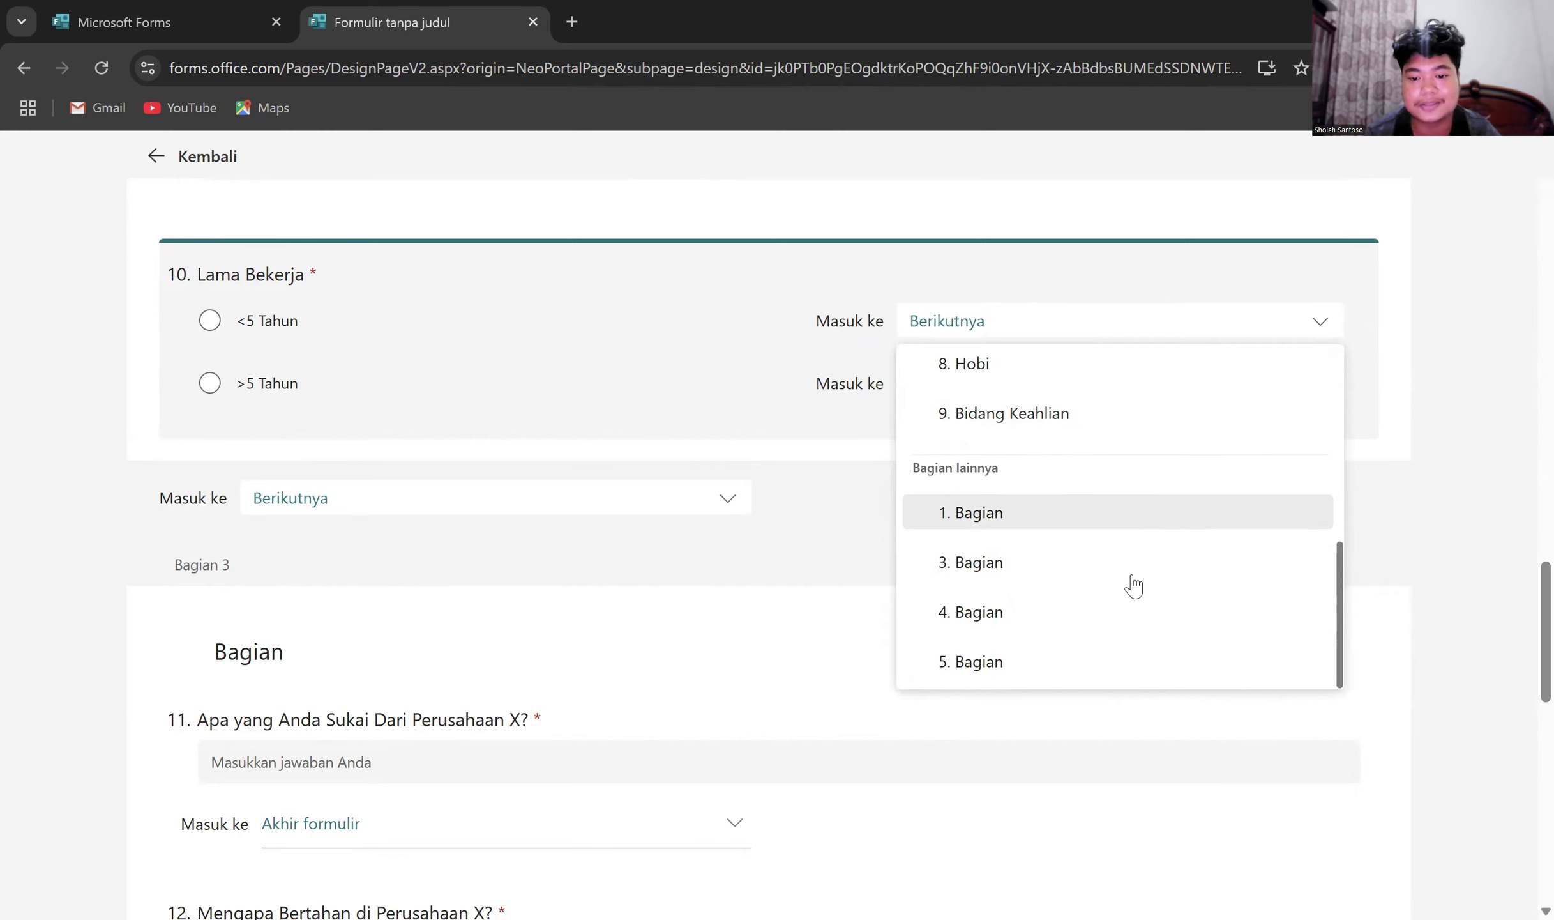
click(1109, 628)
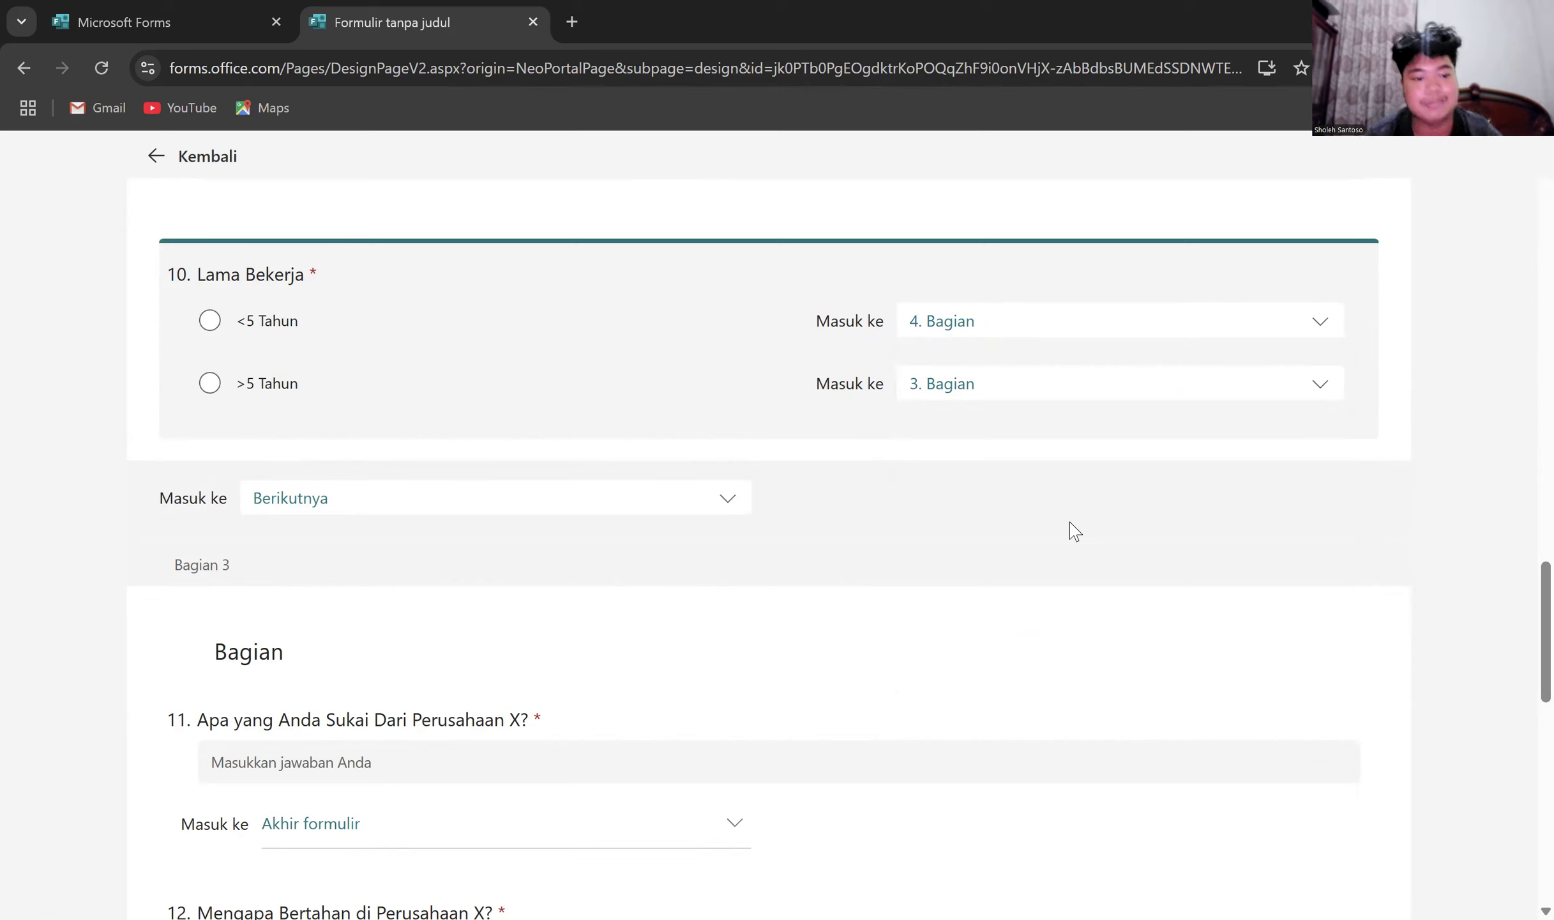
- Review the branching destinations of the later sections, then those of the question "Apakah Anda Pegawai Perusahaan X?"
scroll(1075, 530, down, 5)
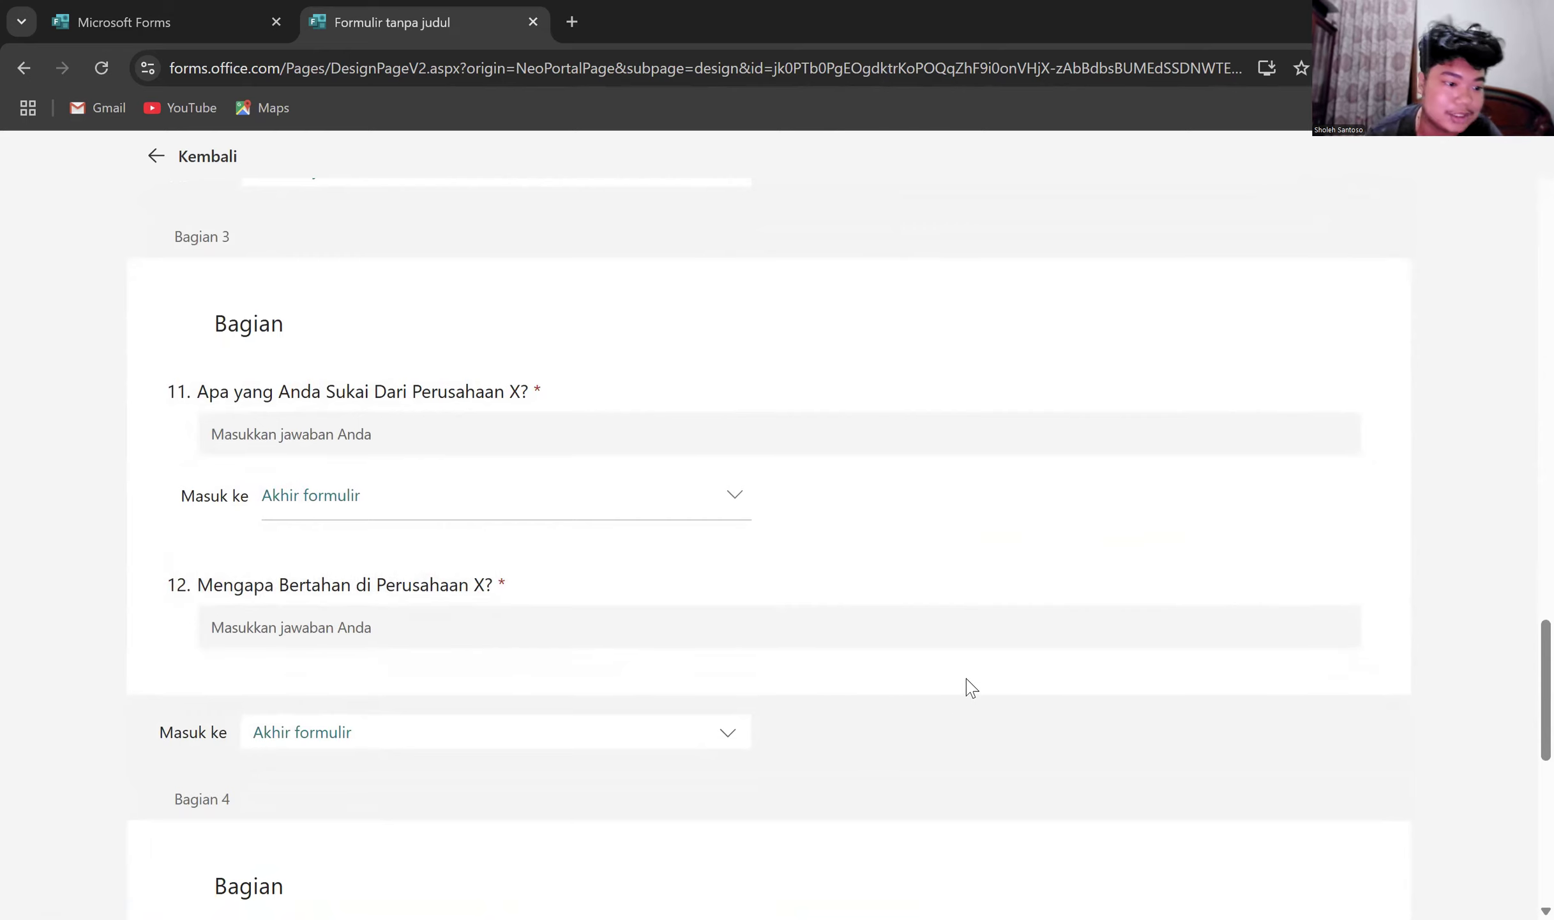
scroll(970, 689, down, 9)
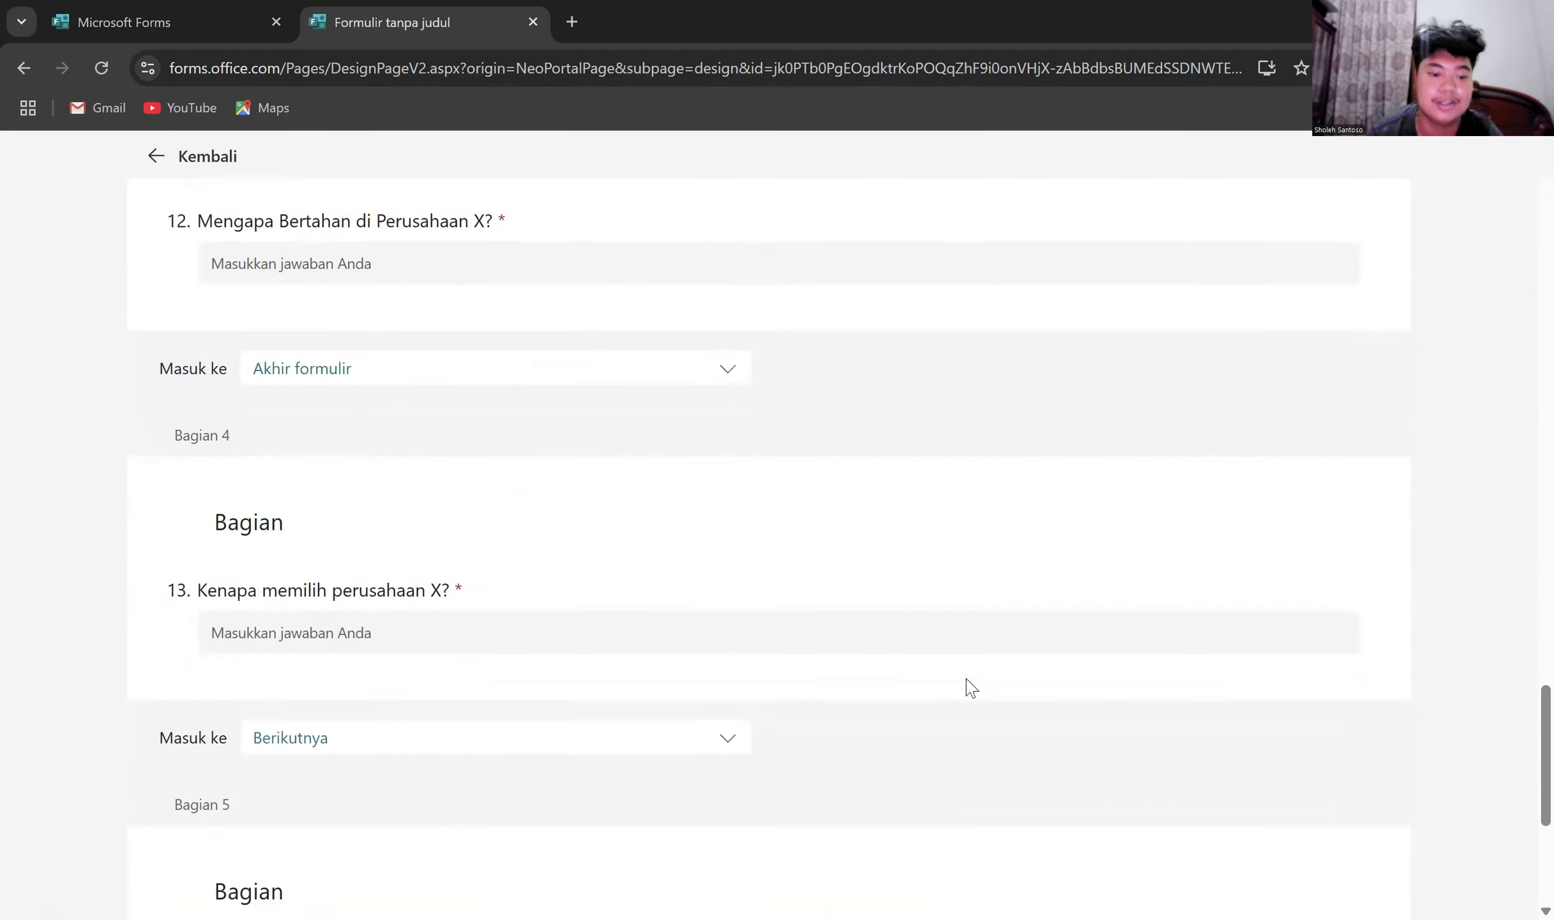
scroll(970, 688, up, 15)
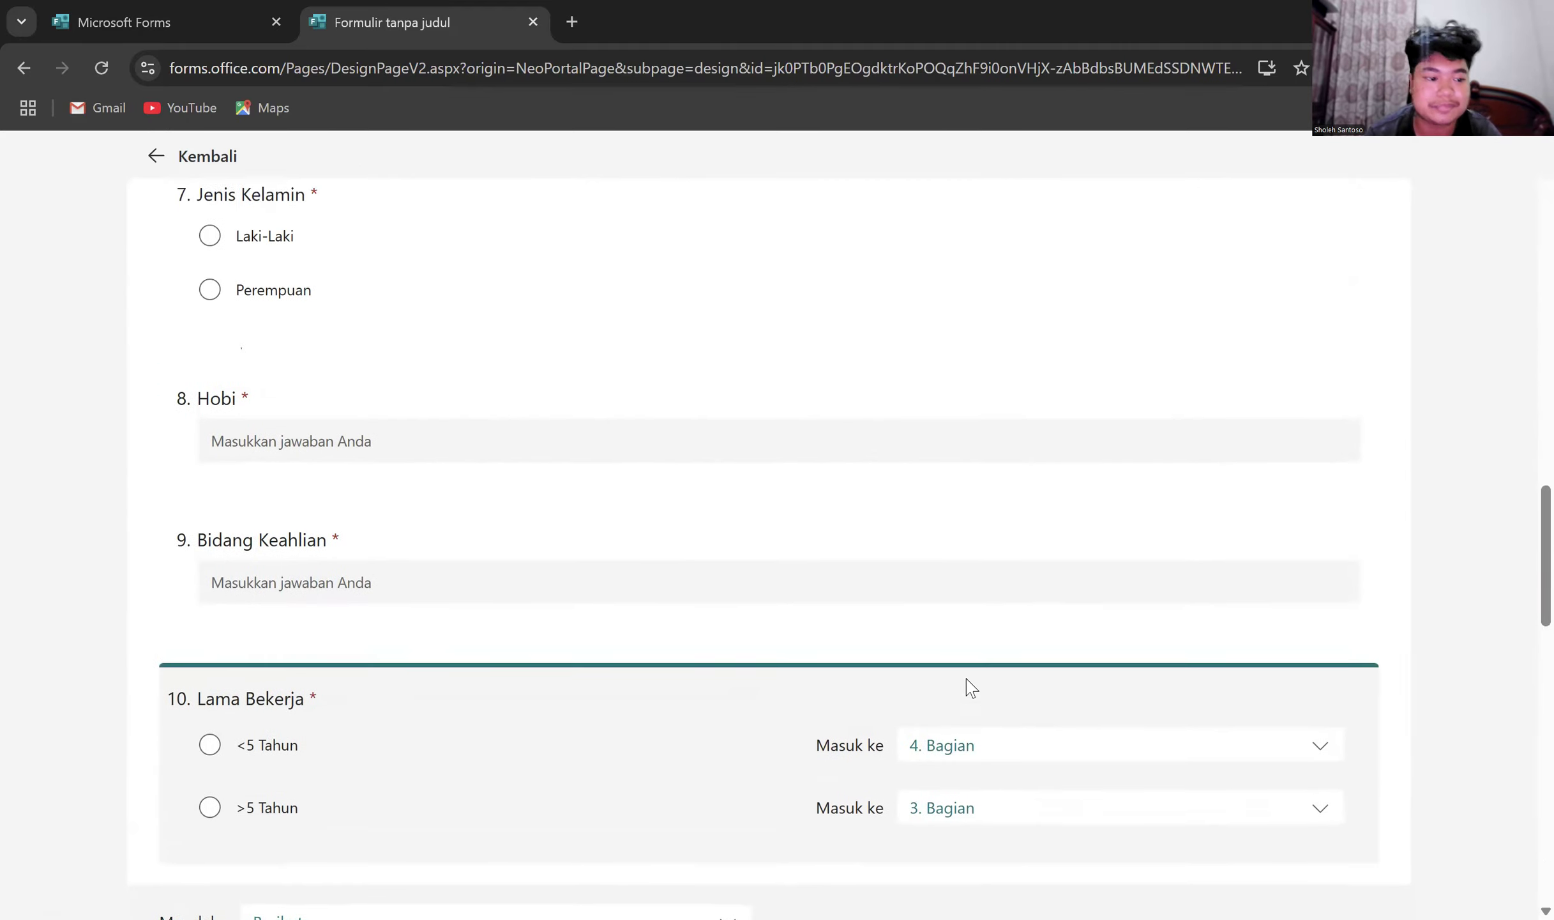
scroll(968, 688, up, 3)
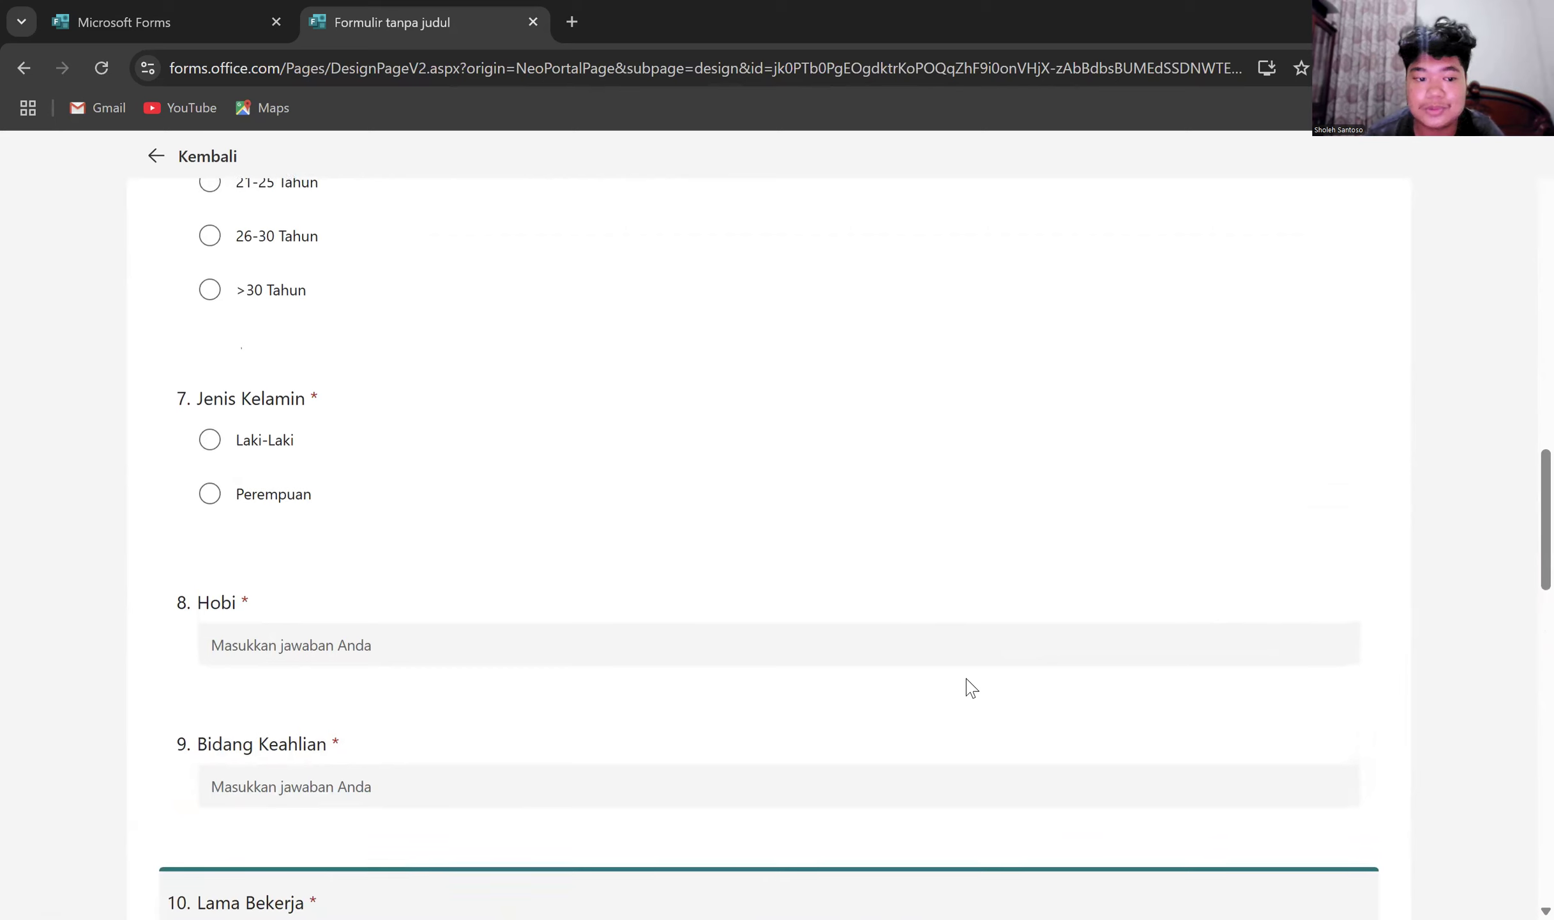
scroll(969, 688, up, 2)
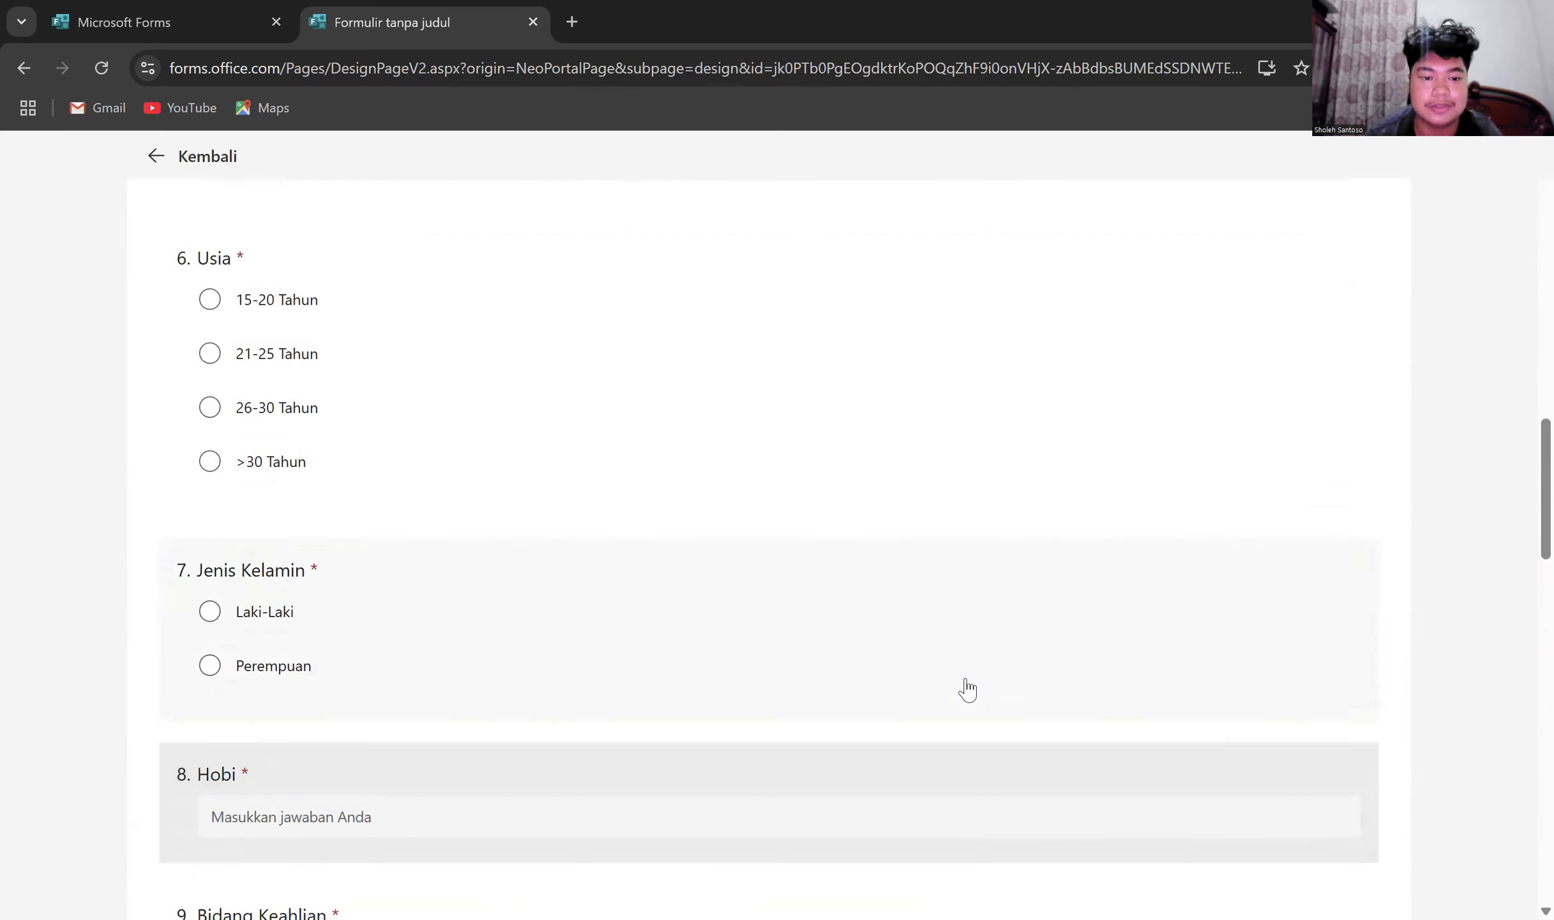
scroll(968, 688, up, 1)
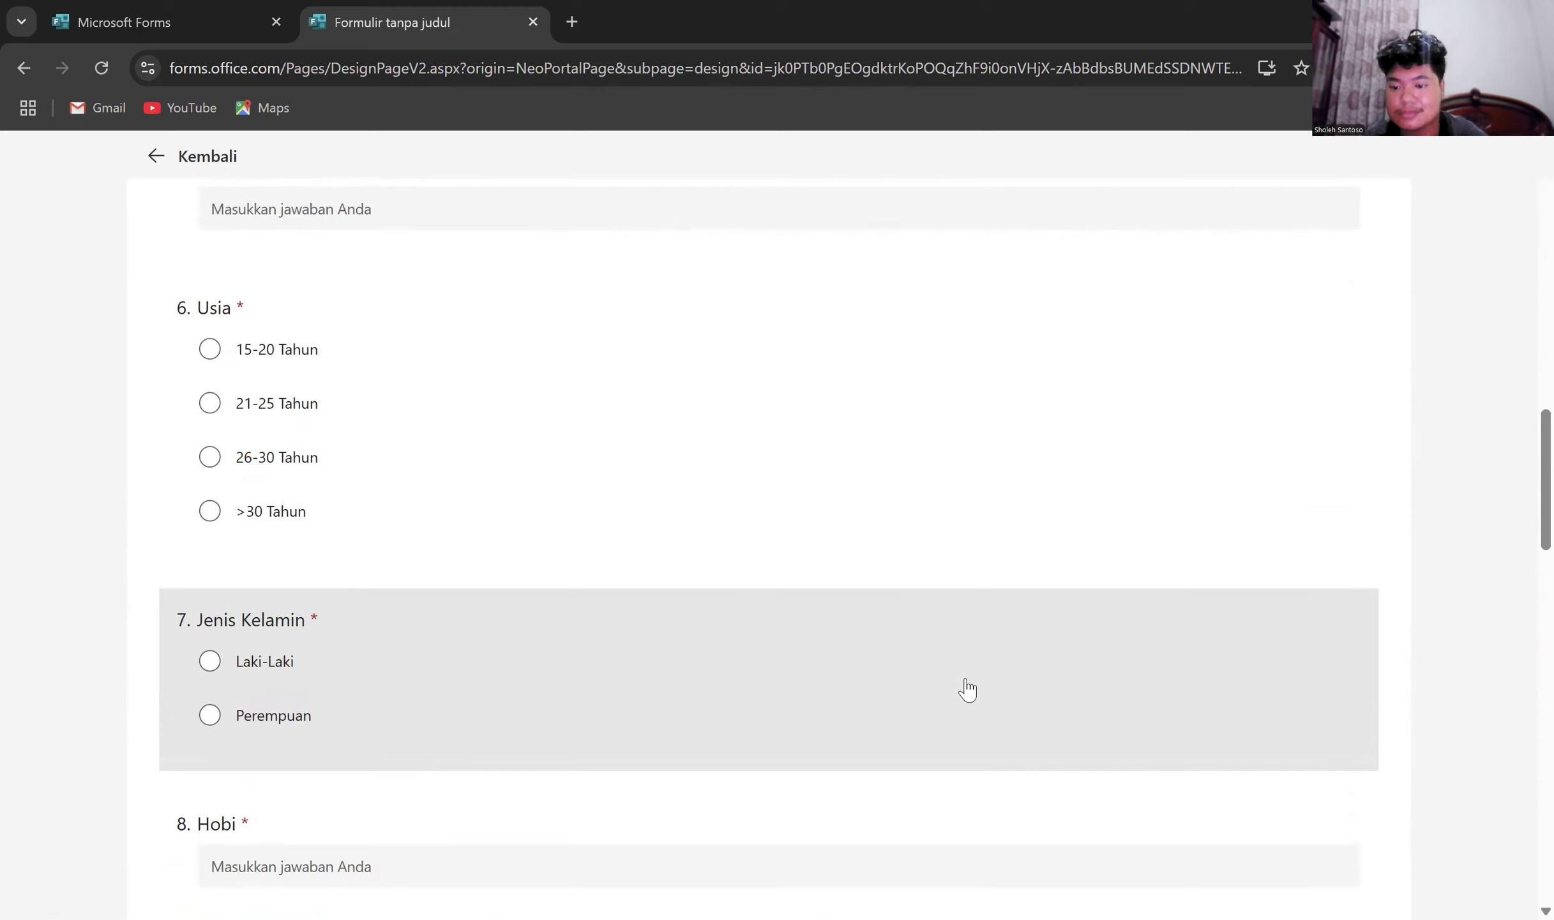
scroll(967, 689, up, 10)
scroll(967, 688, up, 2)
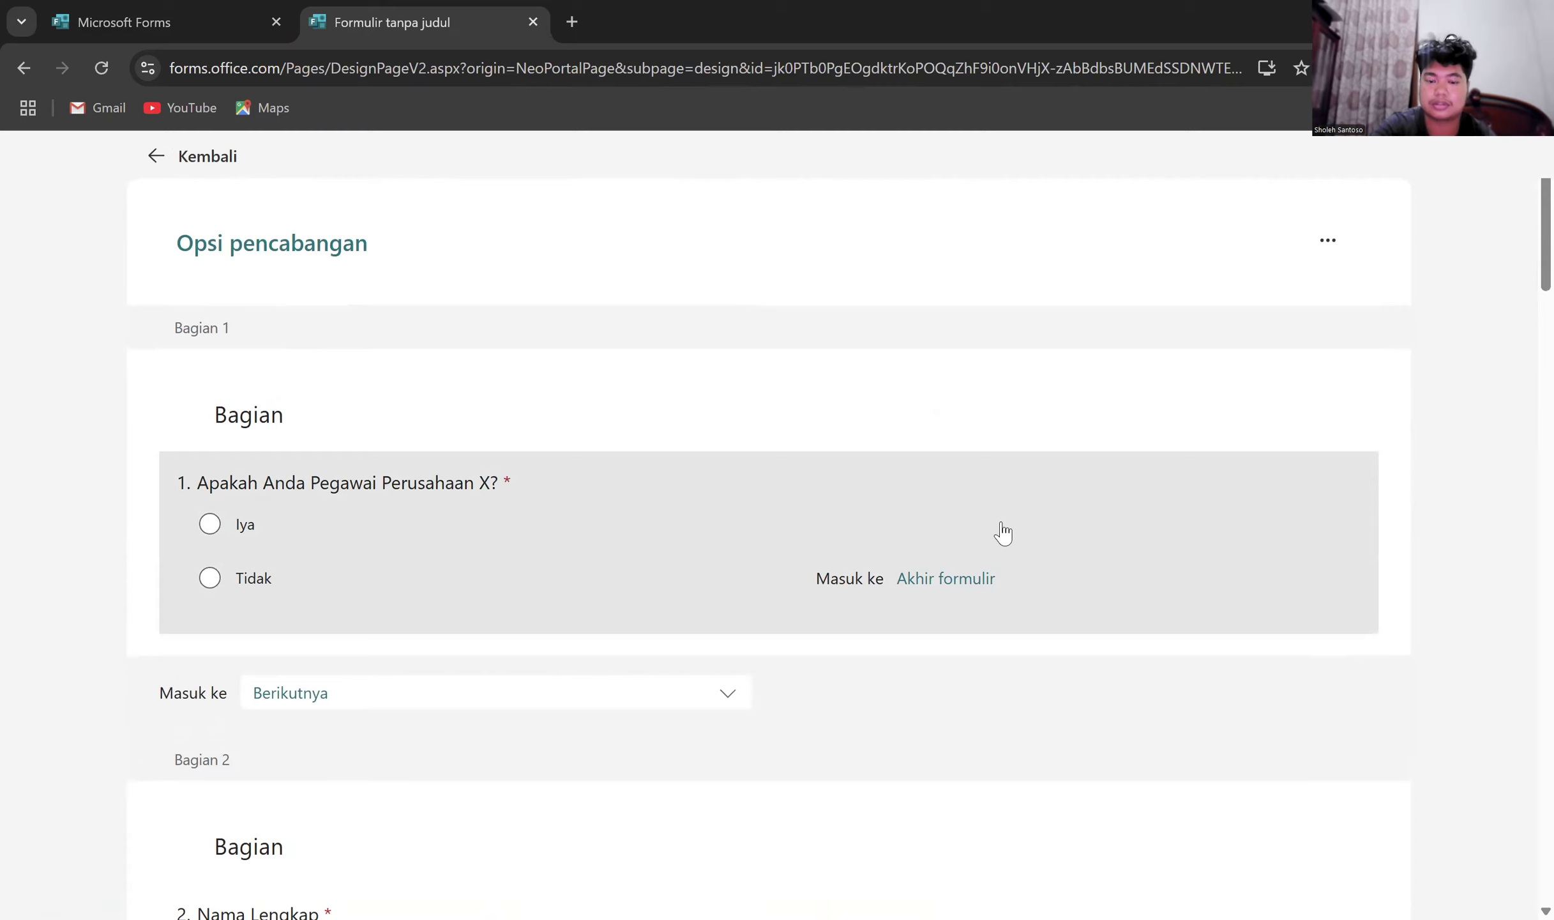
click(1090, 531)
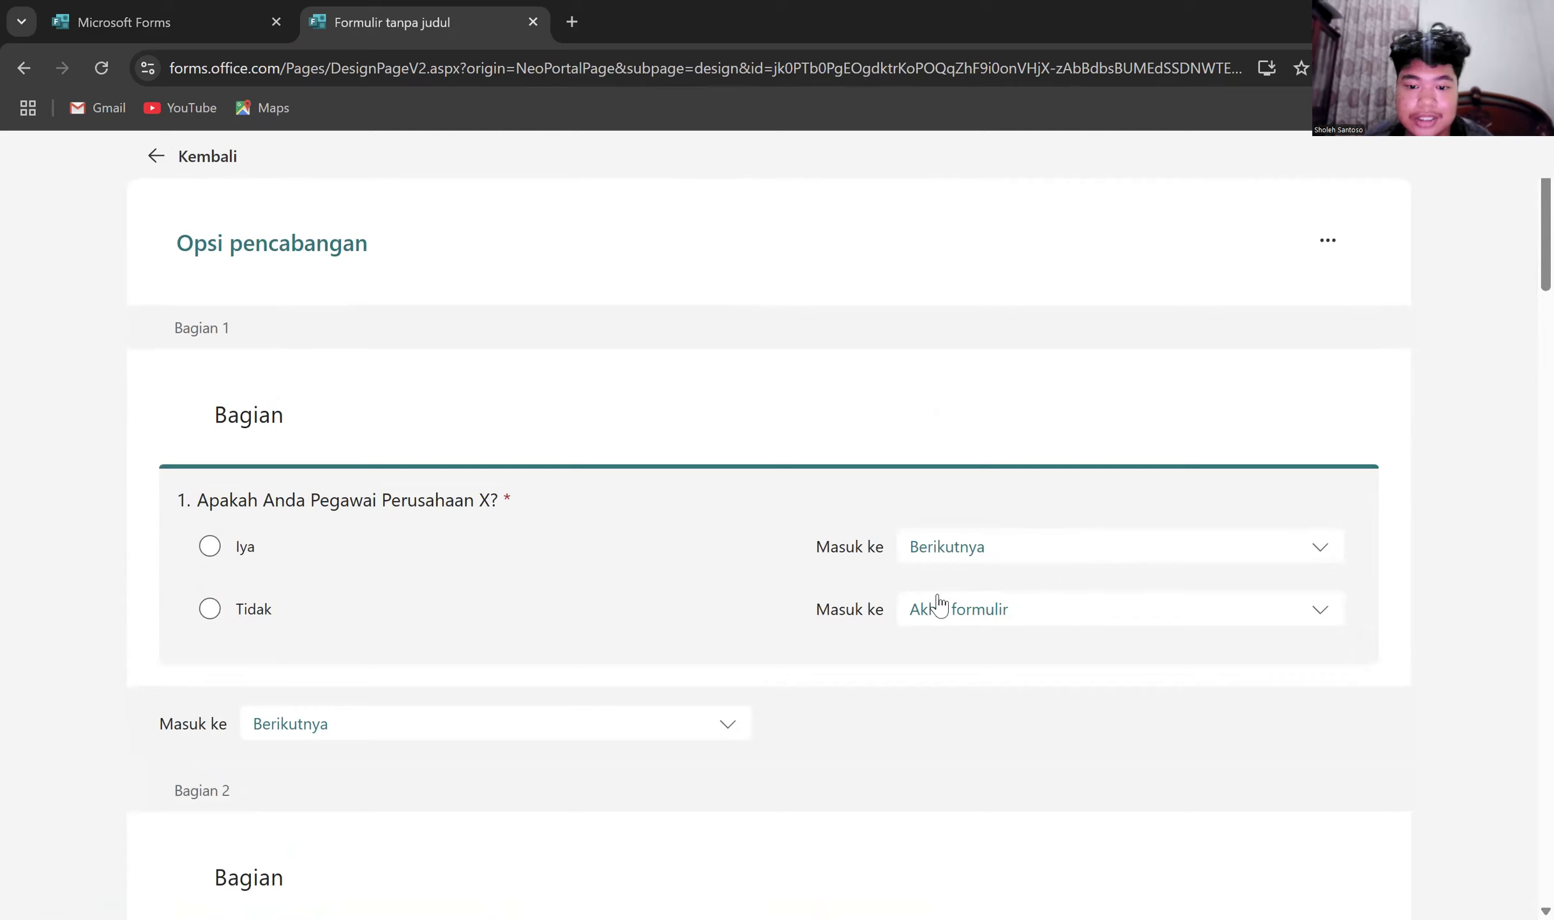
- Review the branching from the question "Apakah Anda Pegawai Perusahaan X?" through the personal-data questions to the answers of "Lama Bekerja"
scroll(1046, 646, down, 3)
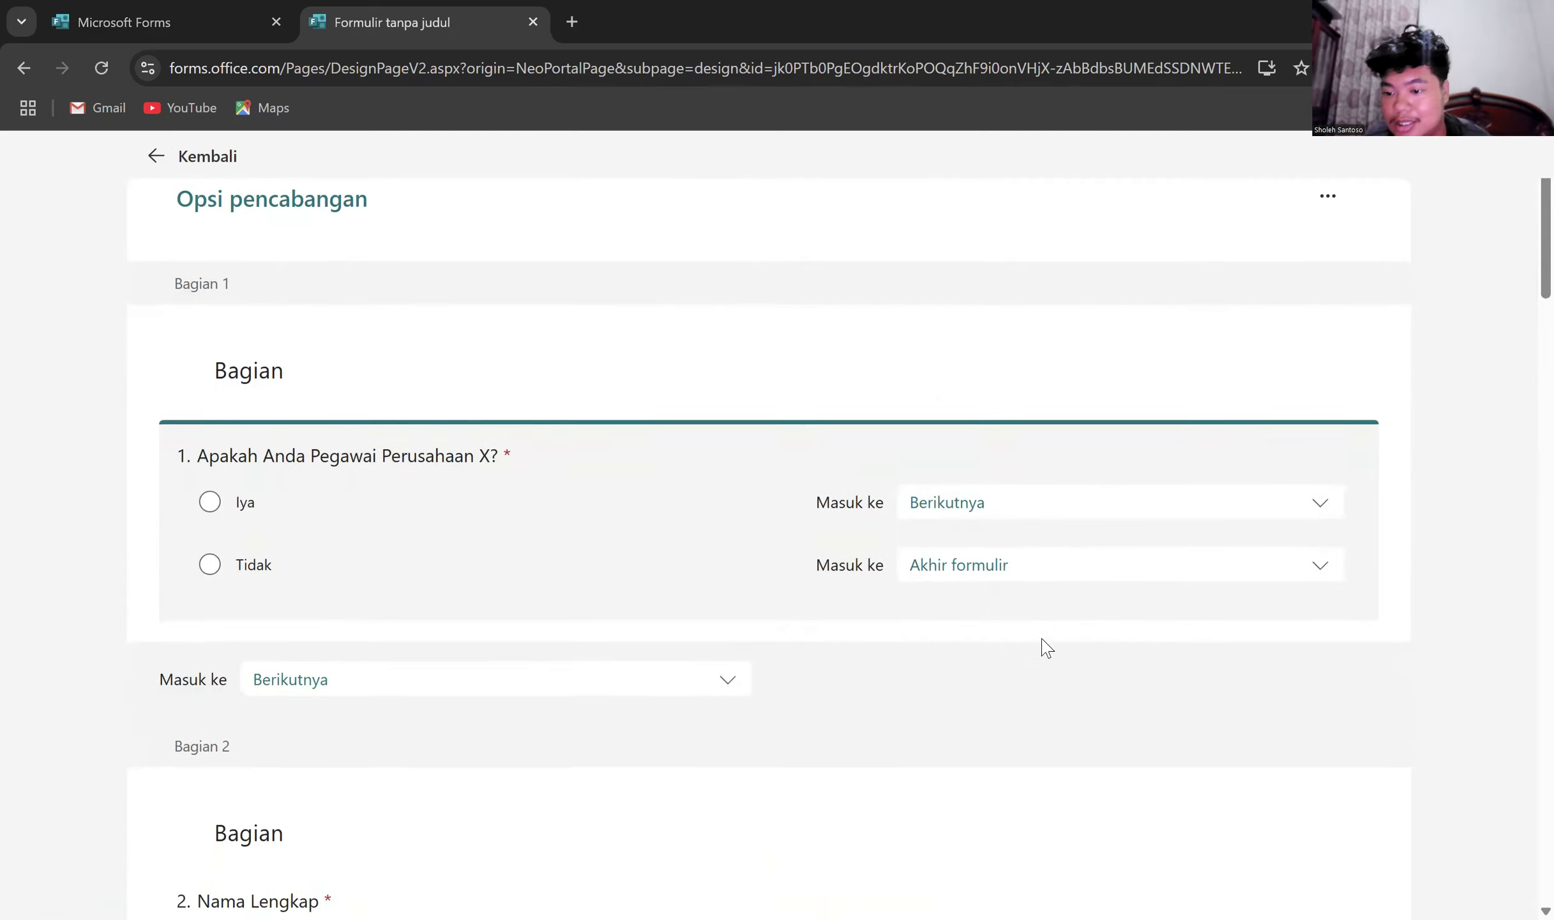
scroll(1046, 646, down, 4)
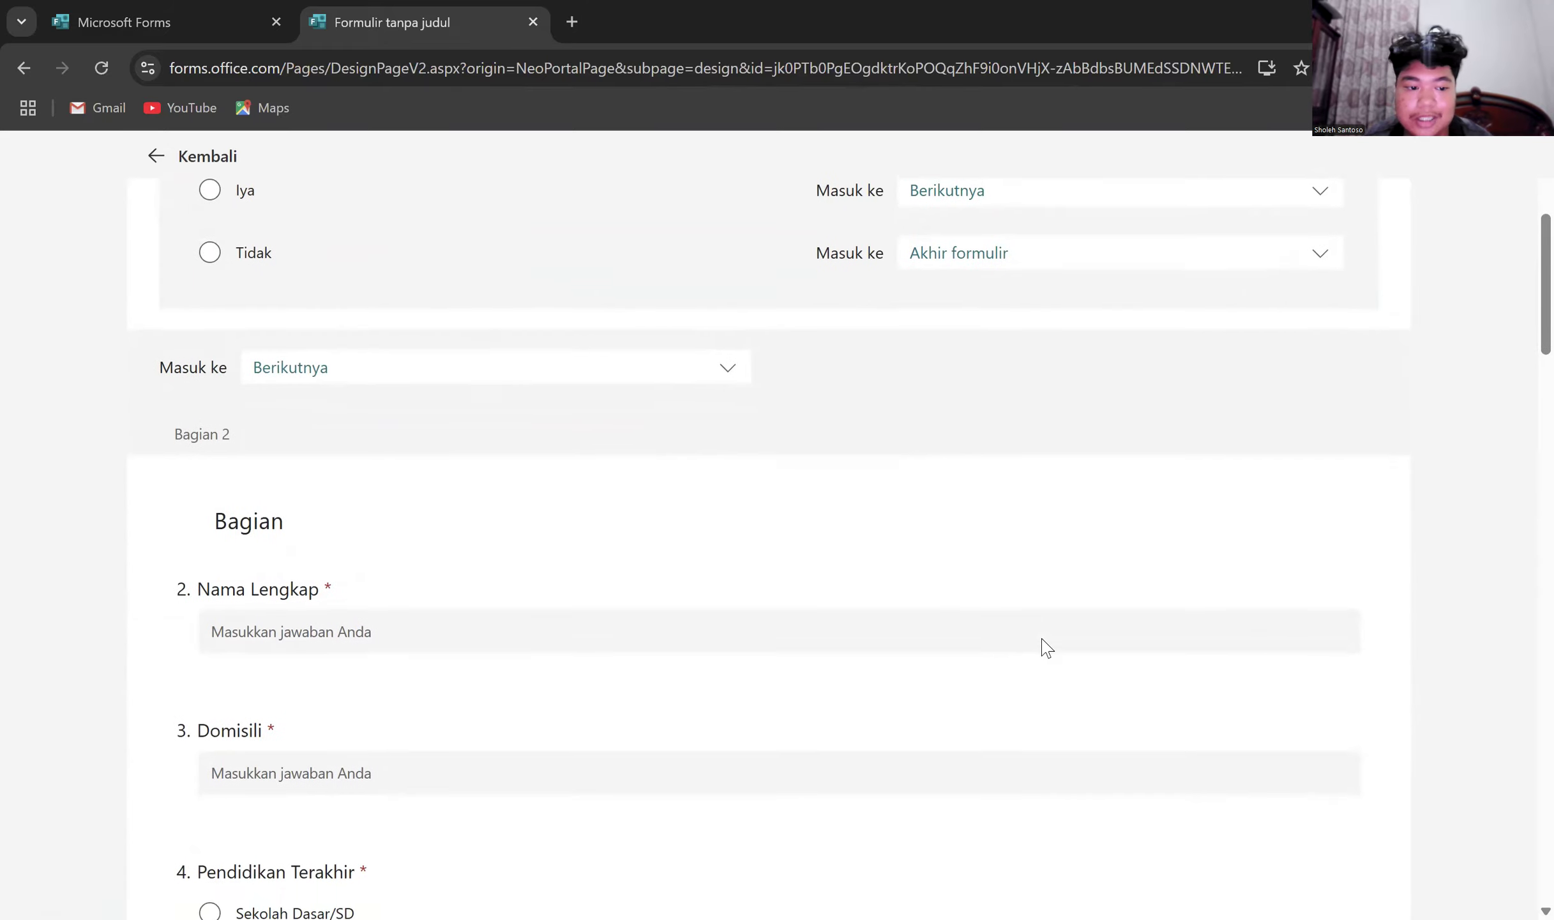
scroll(1042, 648, down, 2)
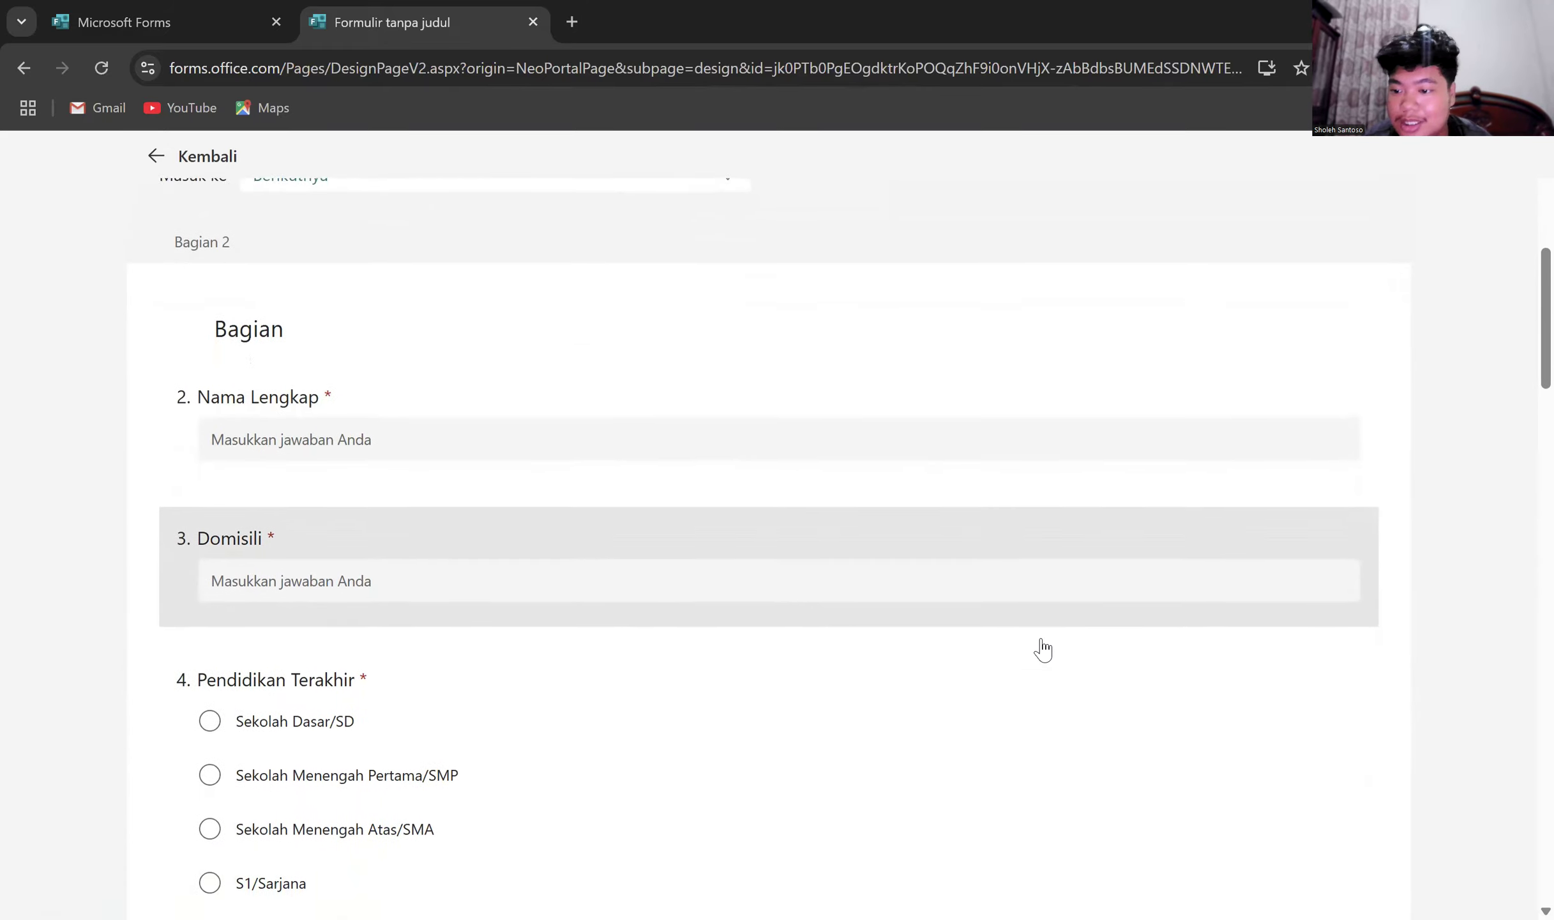
scroll(1043, 648, down, 6)
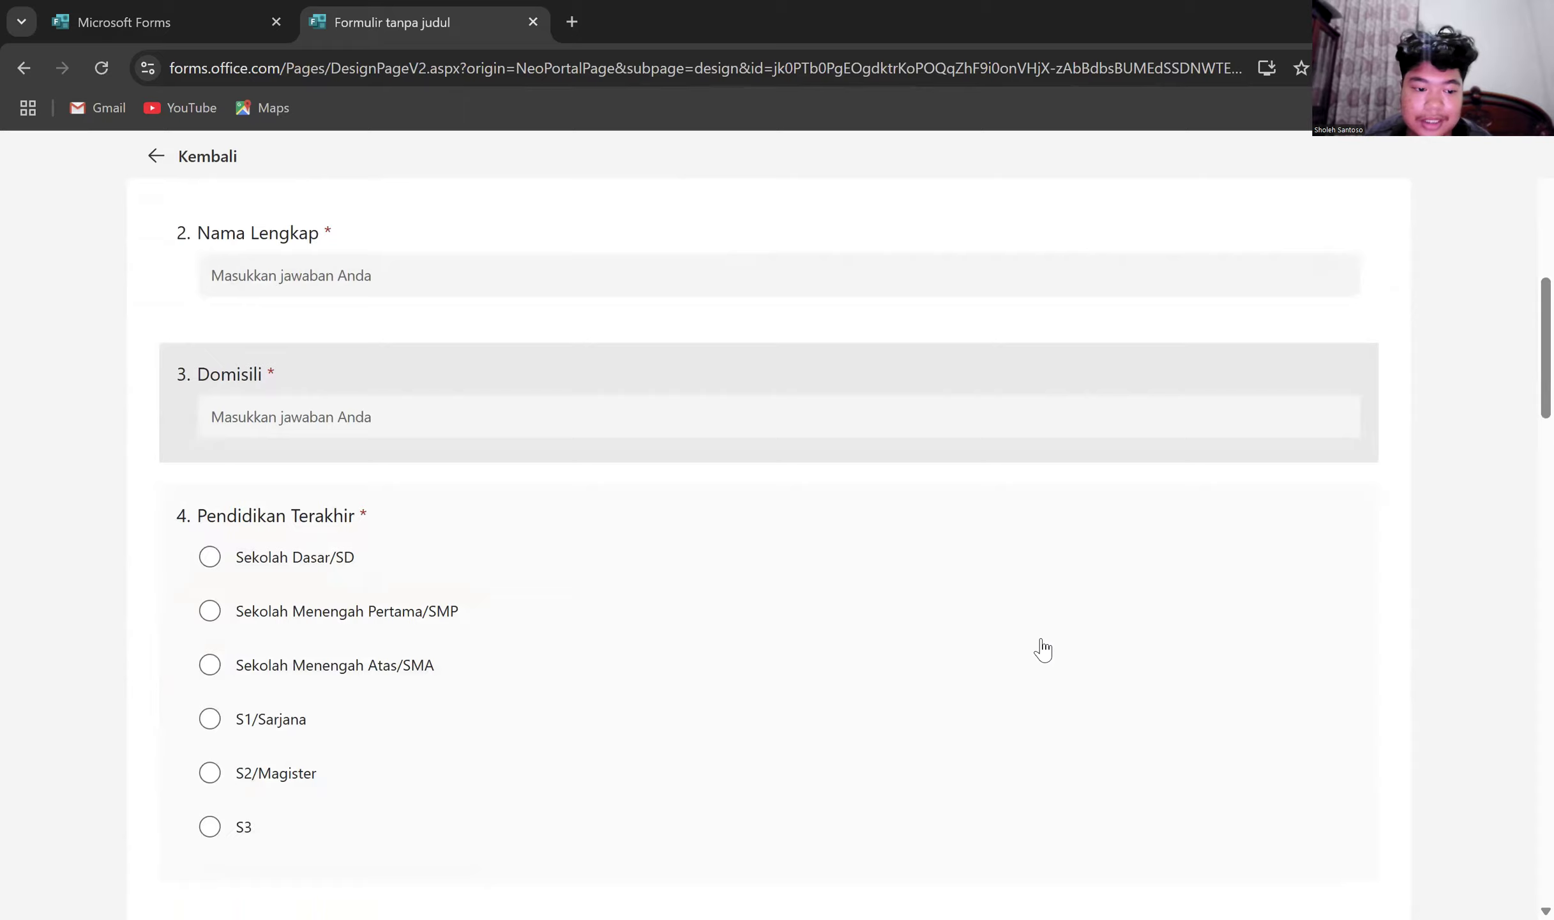
scroll(1042, 648, down, 3)
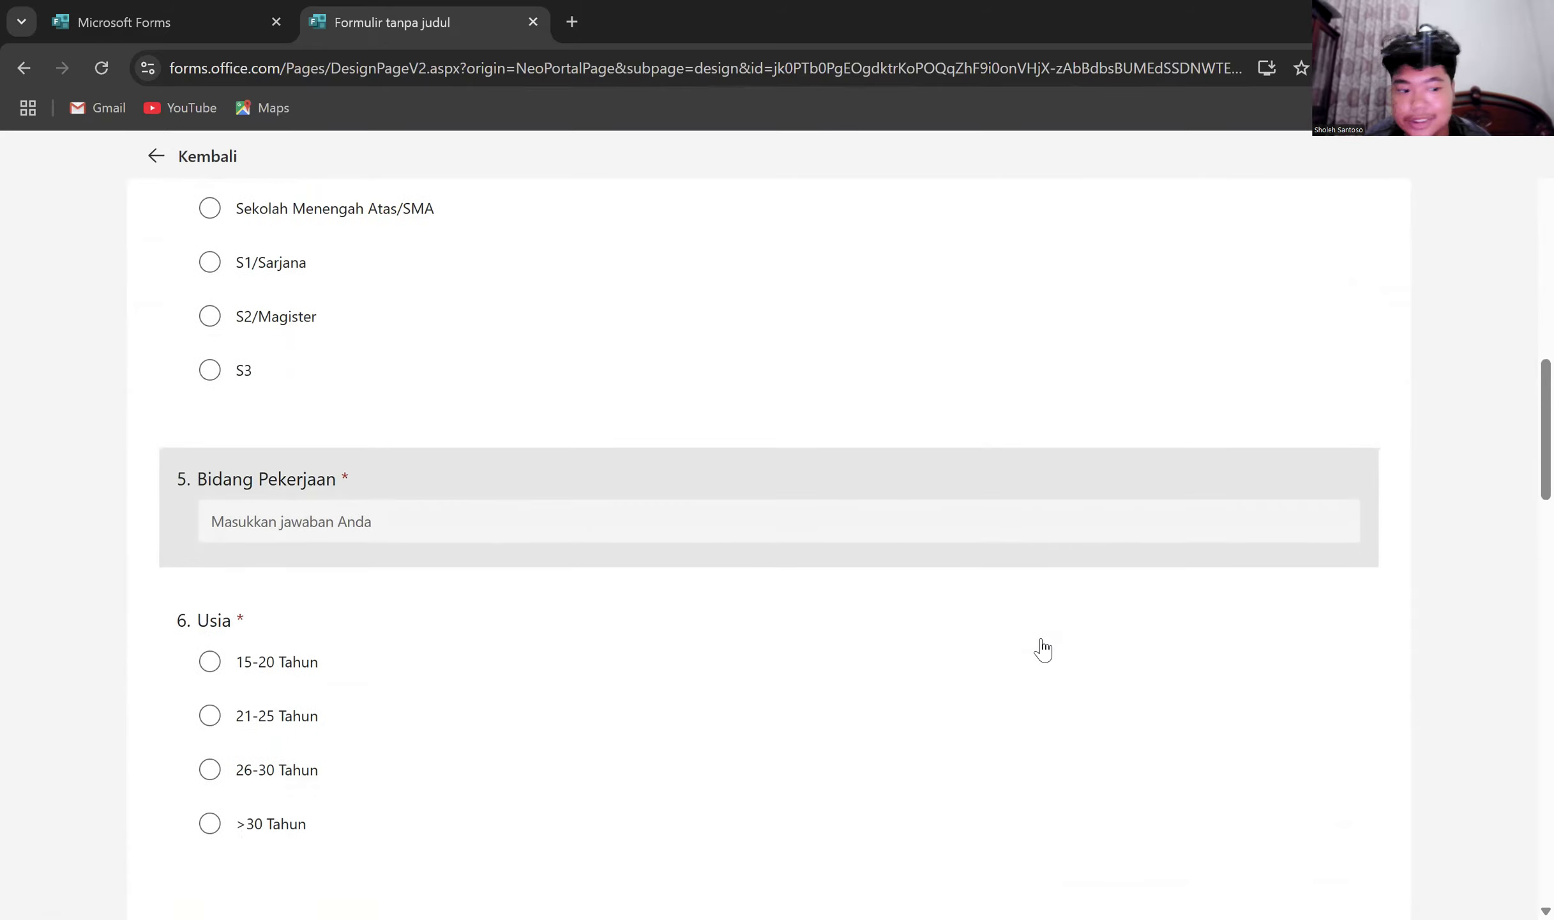
scroll(1042, 648, down, 6)
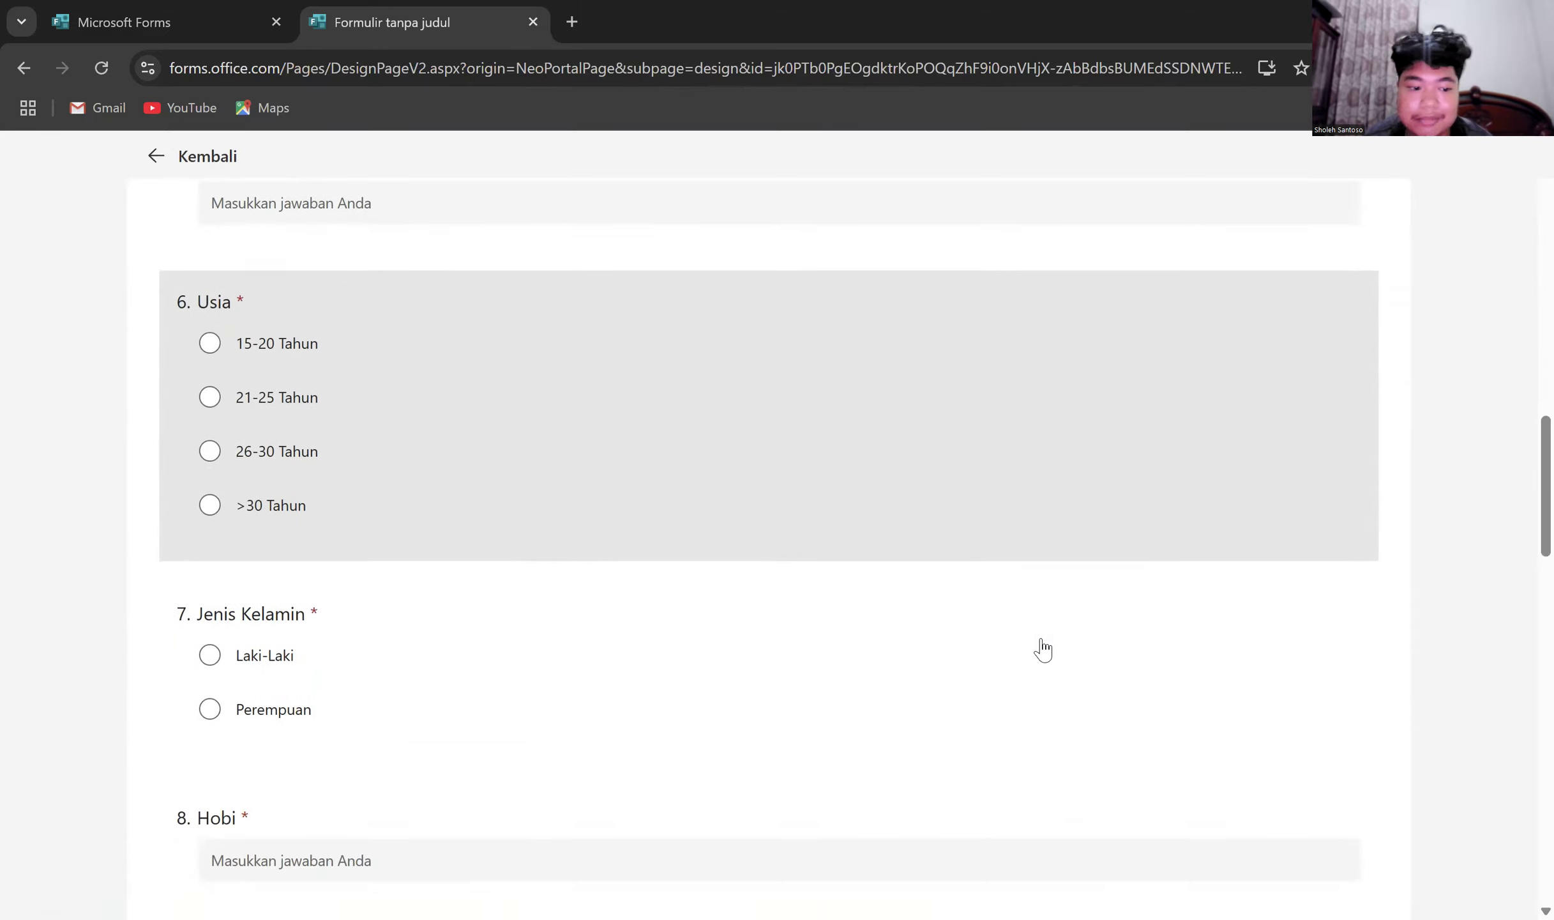
scroll(1043, 648, down, 3)
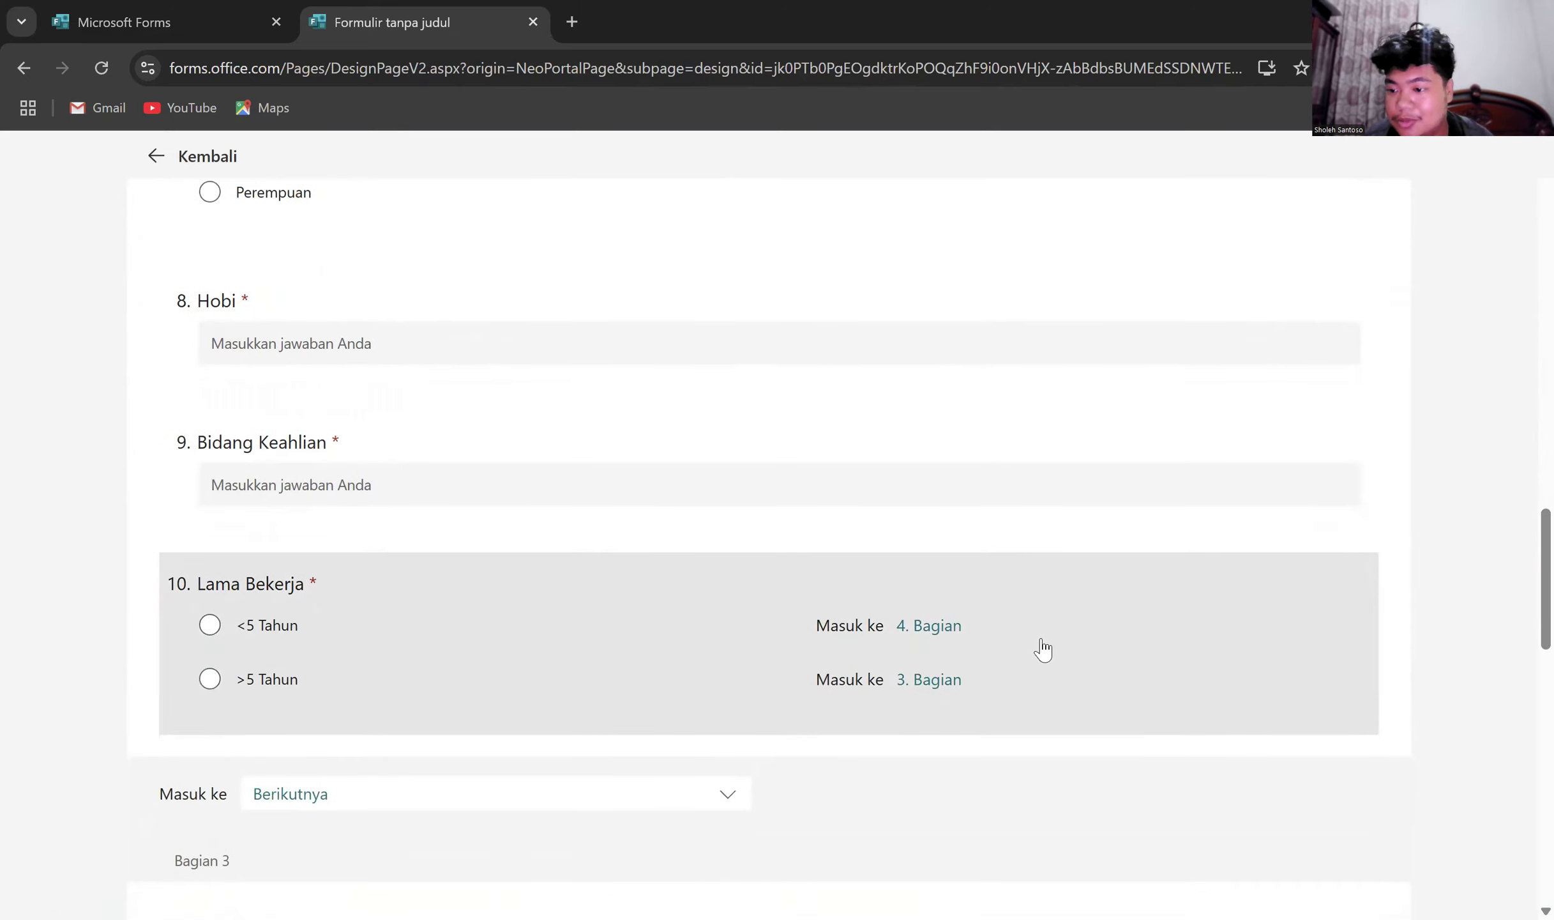
click(1138, 627)
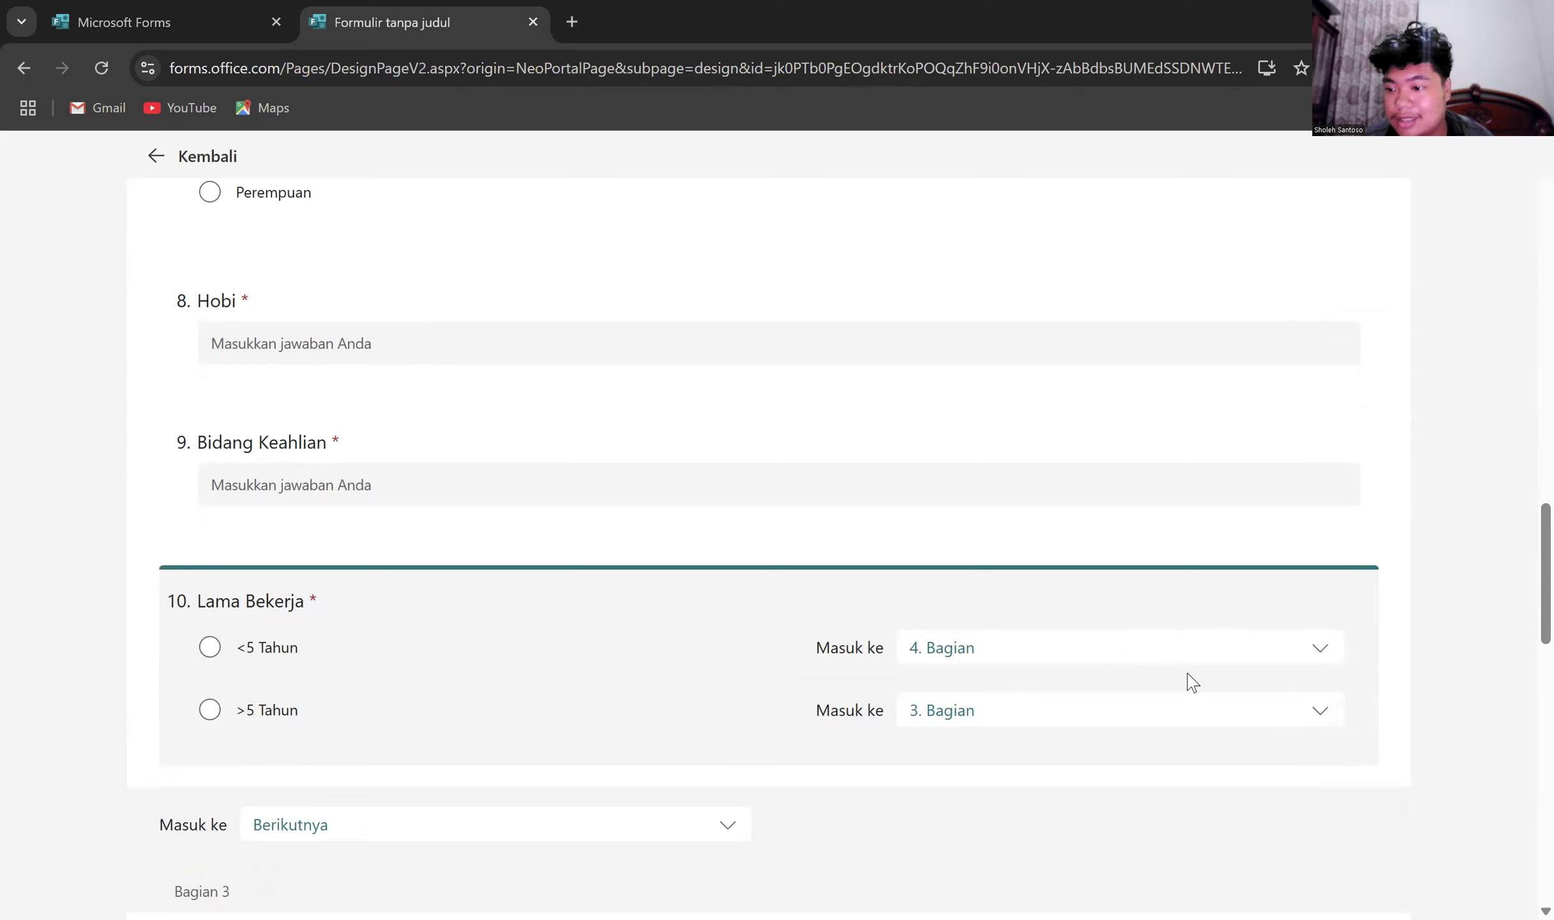
scroll(1201, 693, down, 3)
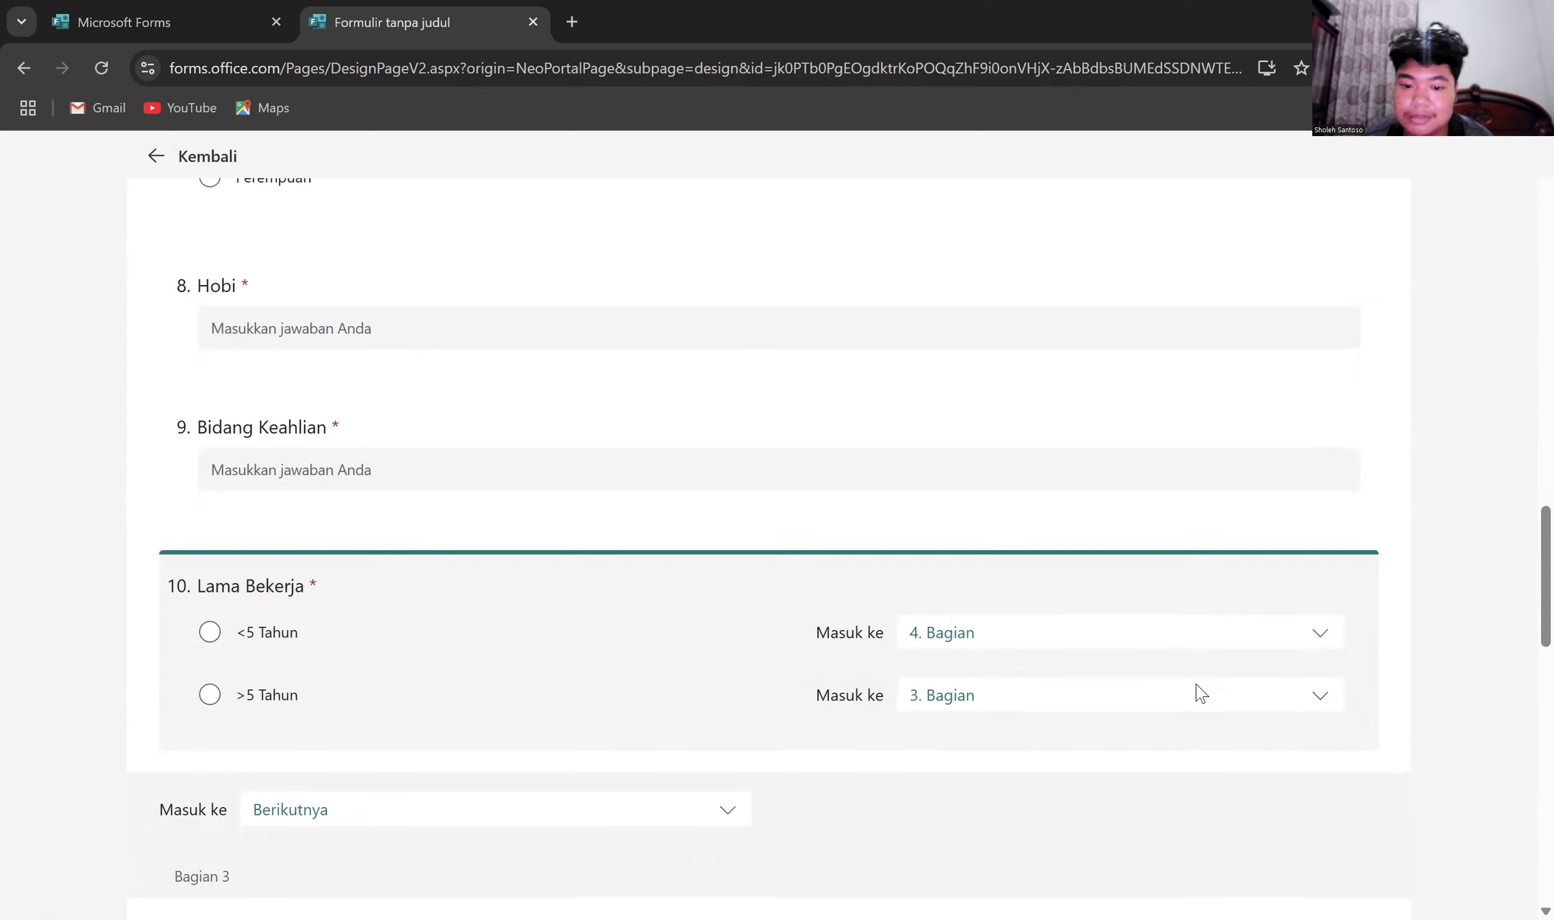
- Examine the branching destinations of section 3, including those of its two questions and of the section itself
scroll(1201, 693, down, 3)
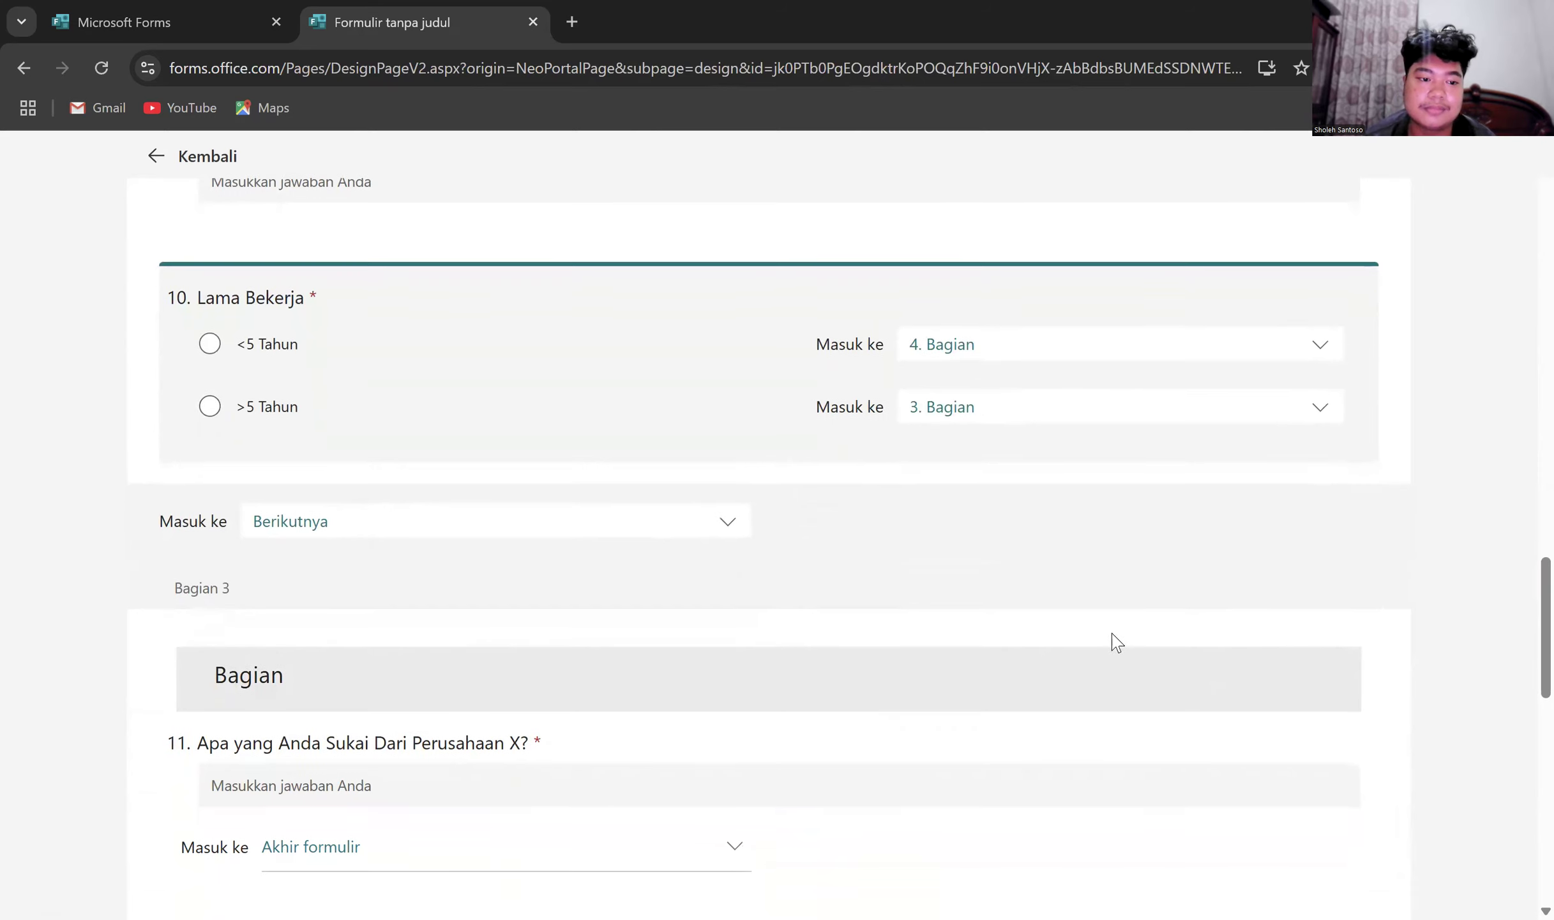
scroll(814, 547, down, 3)
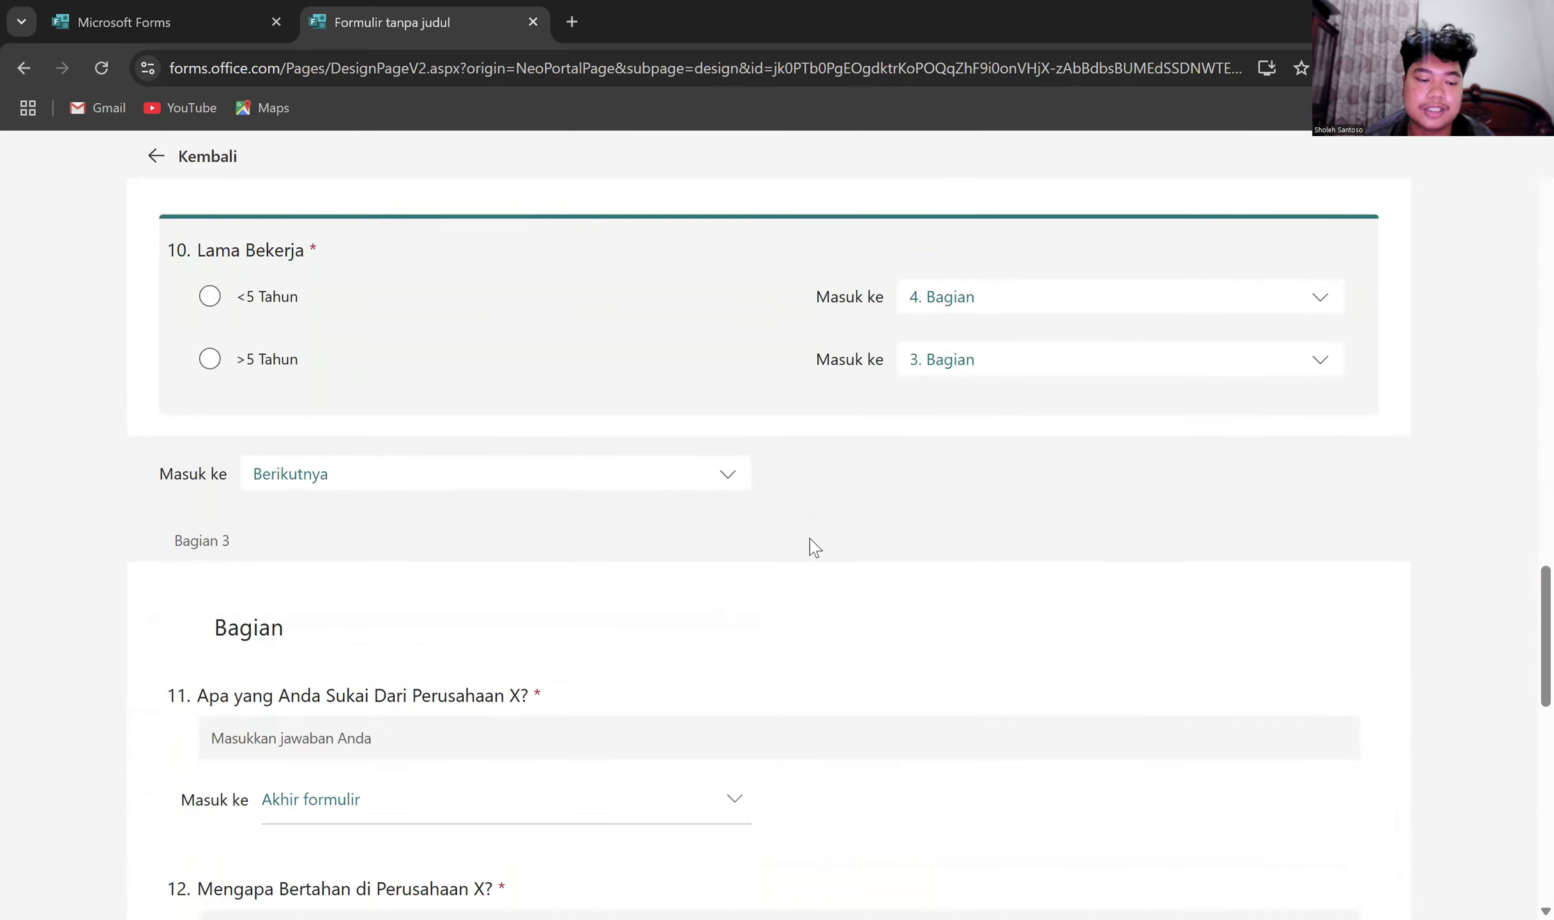
scroll(814, 547, down, 1)
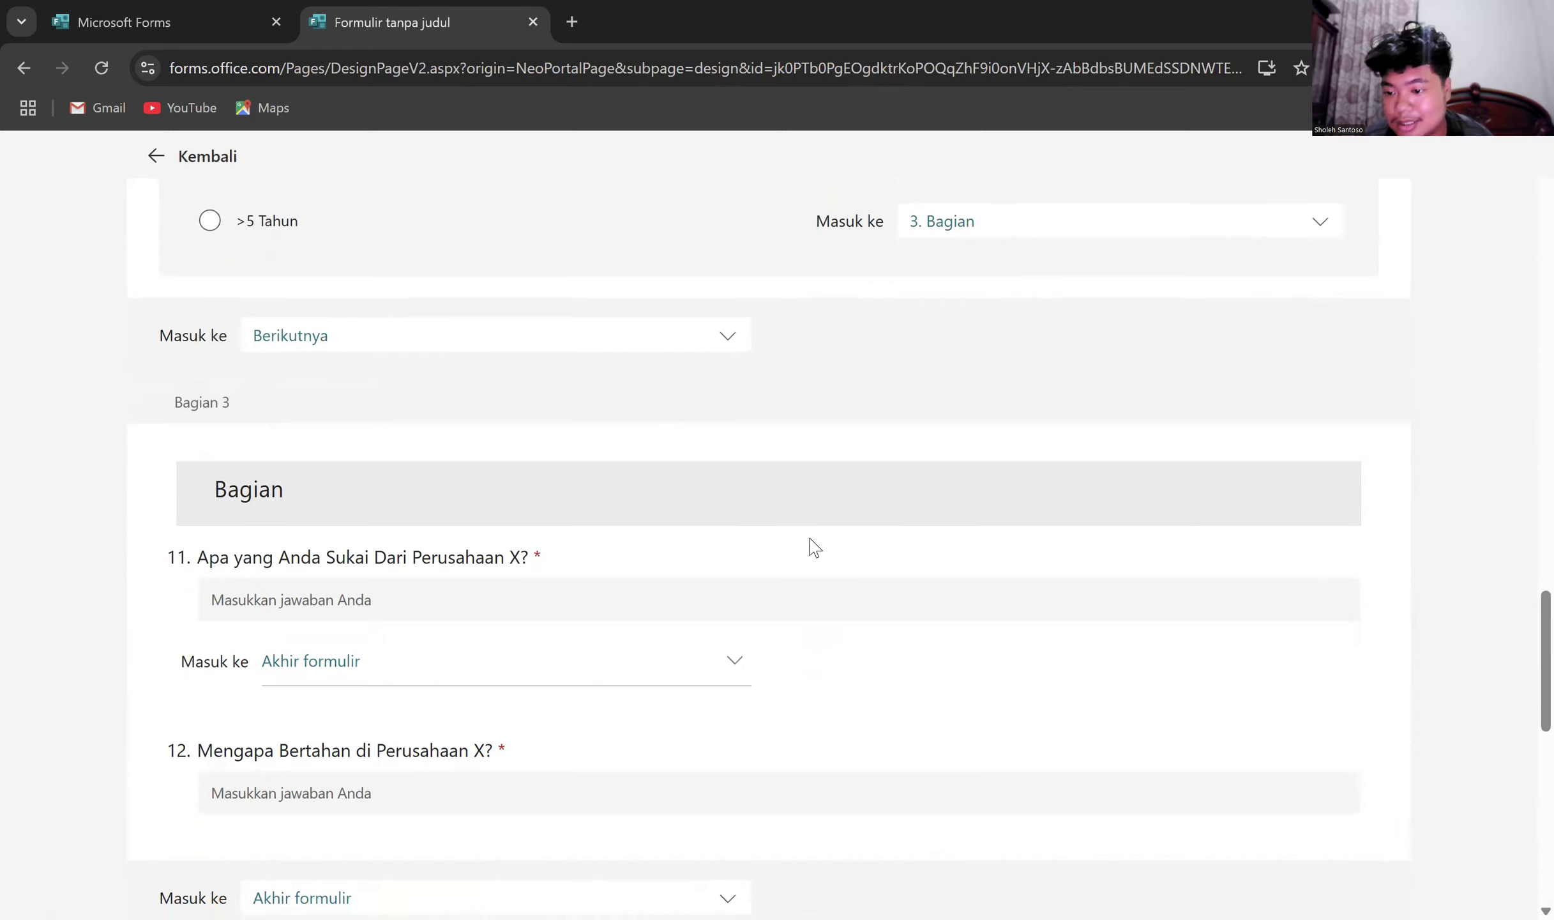
scroll(811, 548, down, 2)
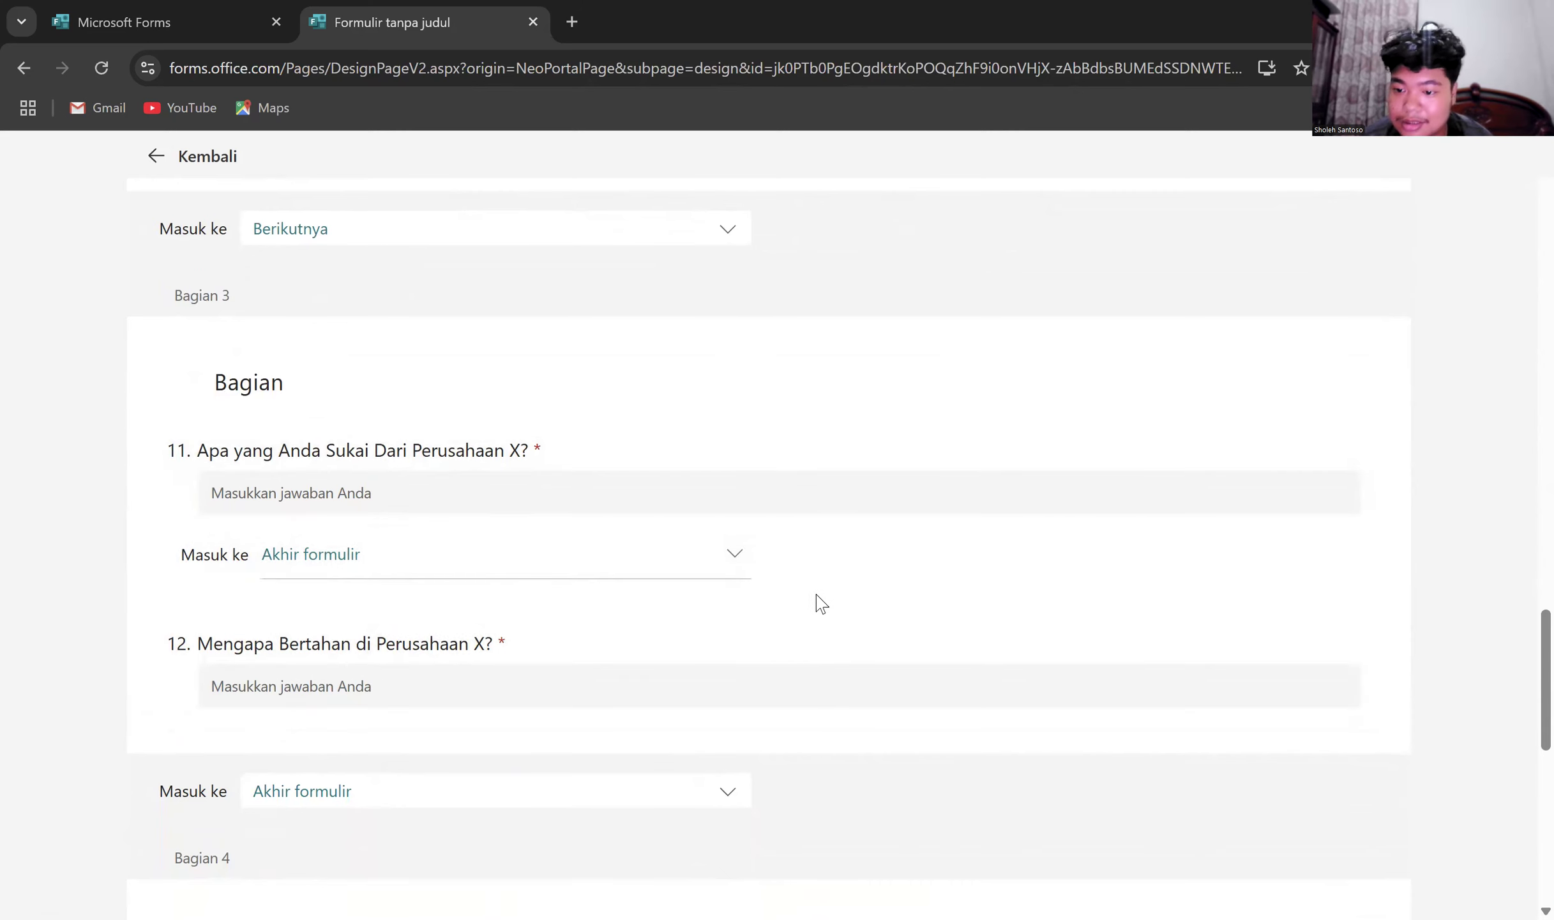
scroll(850, 628, down, 2)
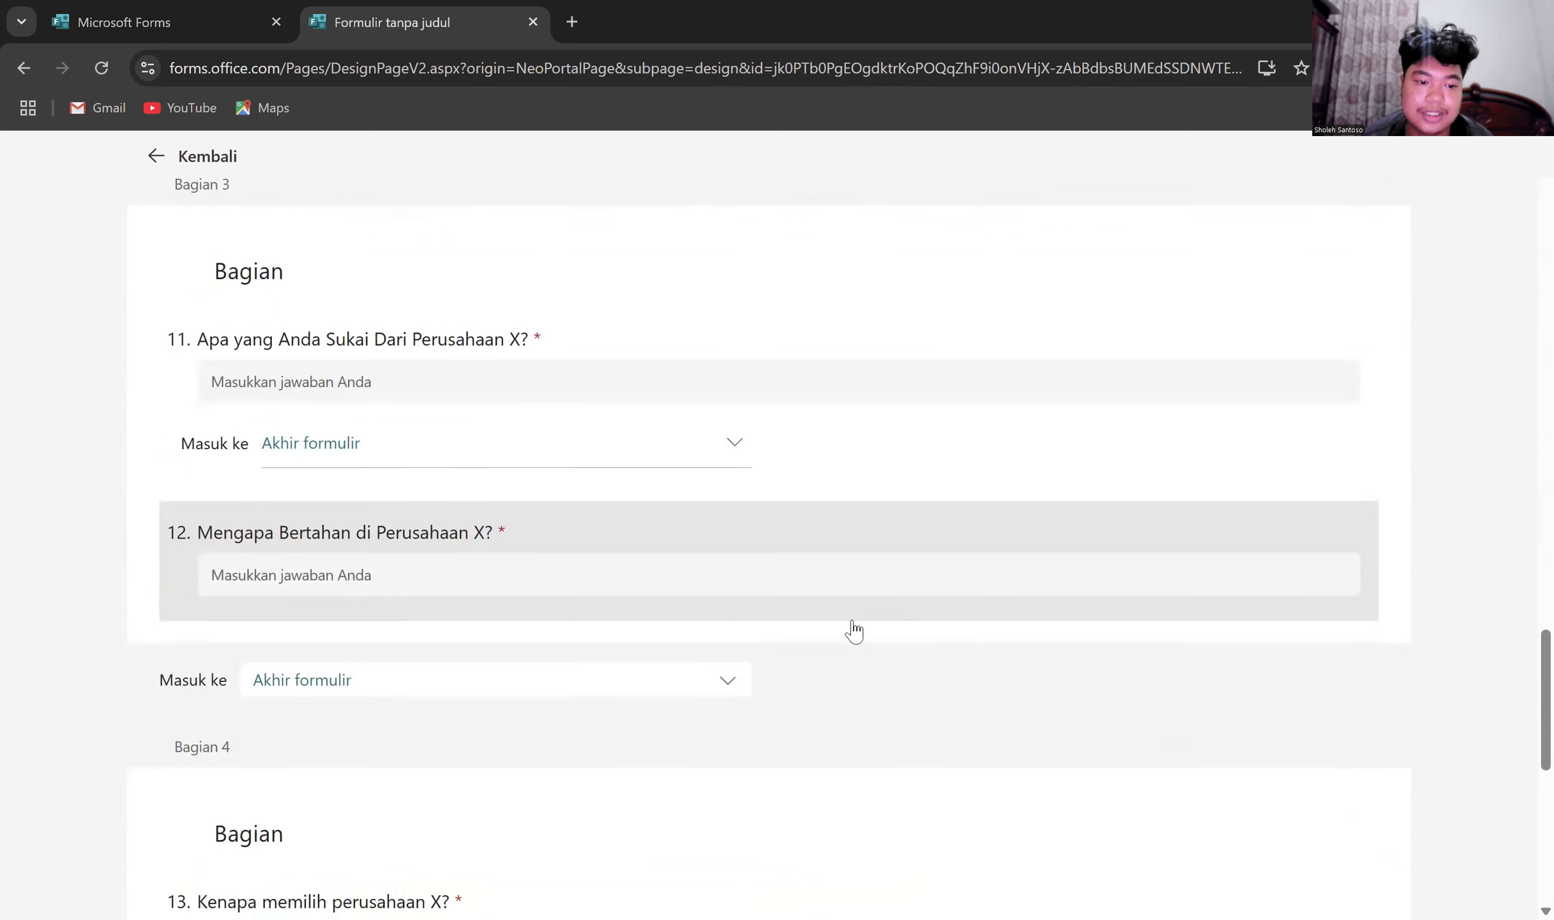
click(733, 690)
click(829, 692)
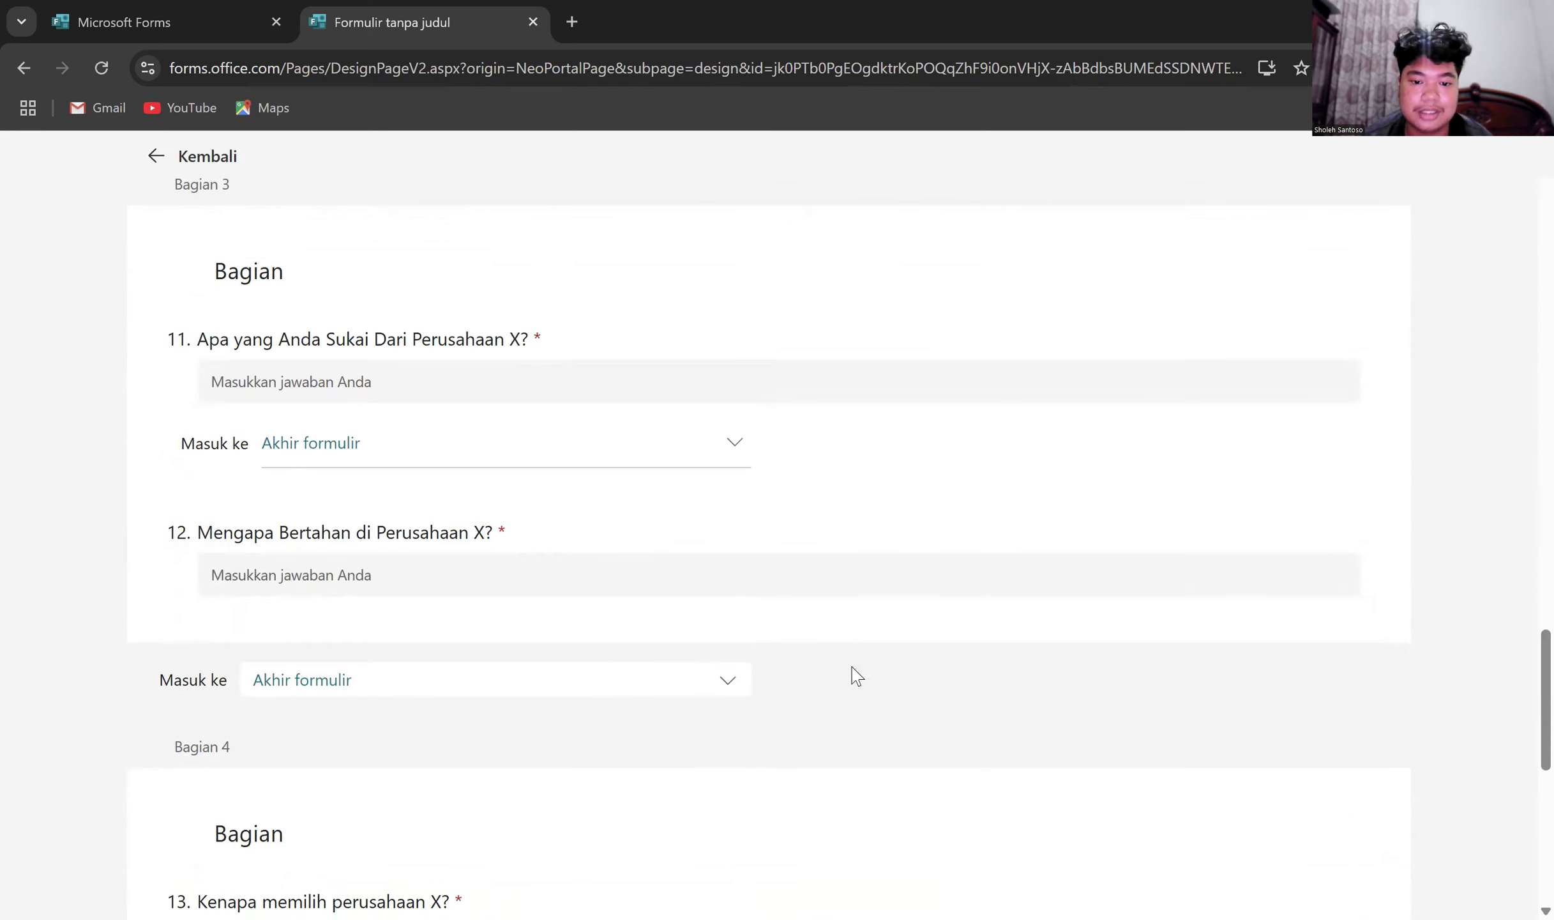
scroll(919, 687, down, 3)
scroll(919, 687, up, 3)
scroll(919, 687, up, 2)
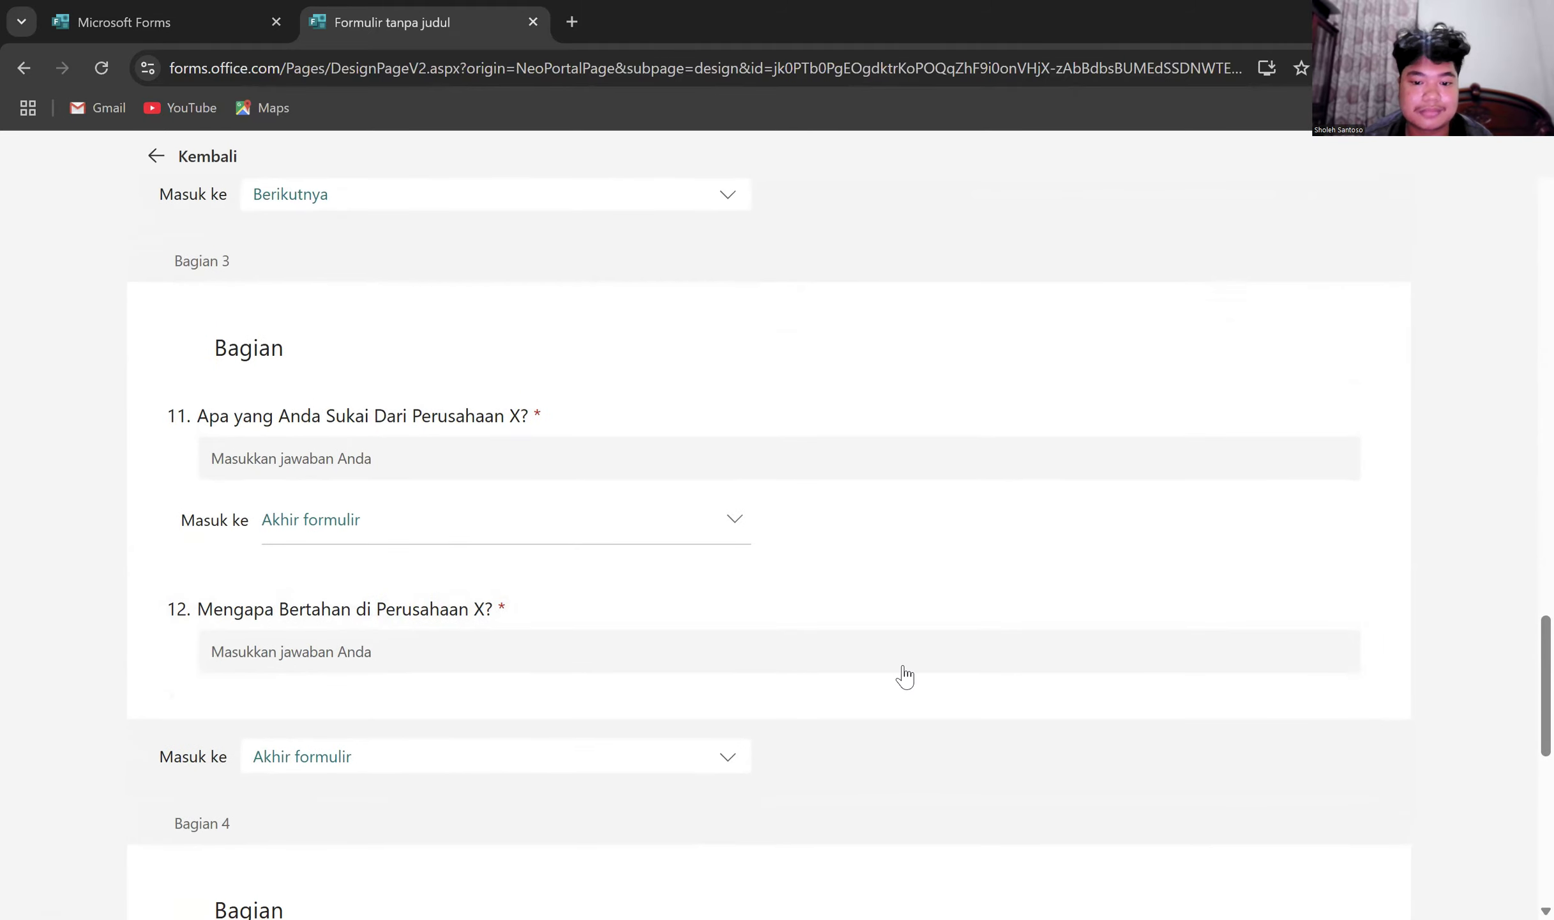
- Route the question "Mengapa Bertahan di Perusahaan X?" in section 3 to "5. Bagian"
click(913, 623)
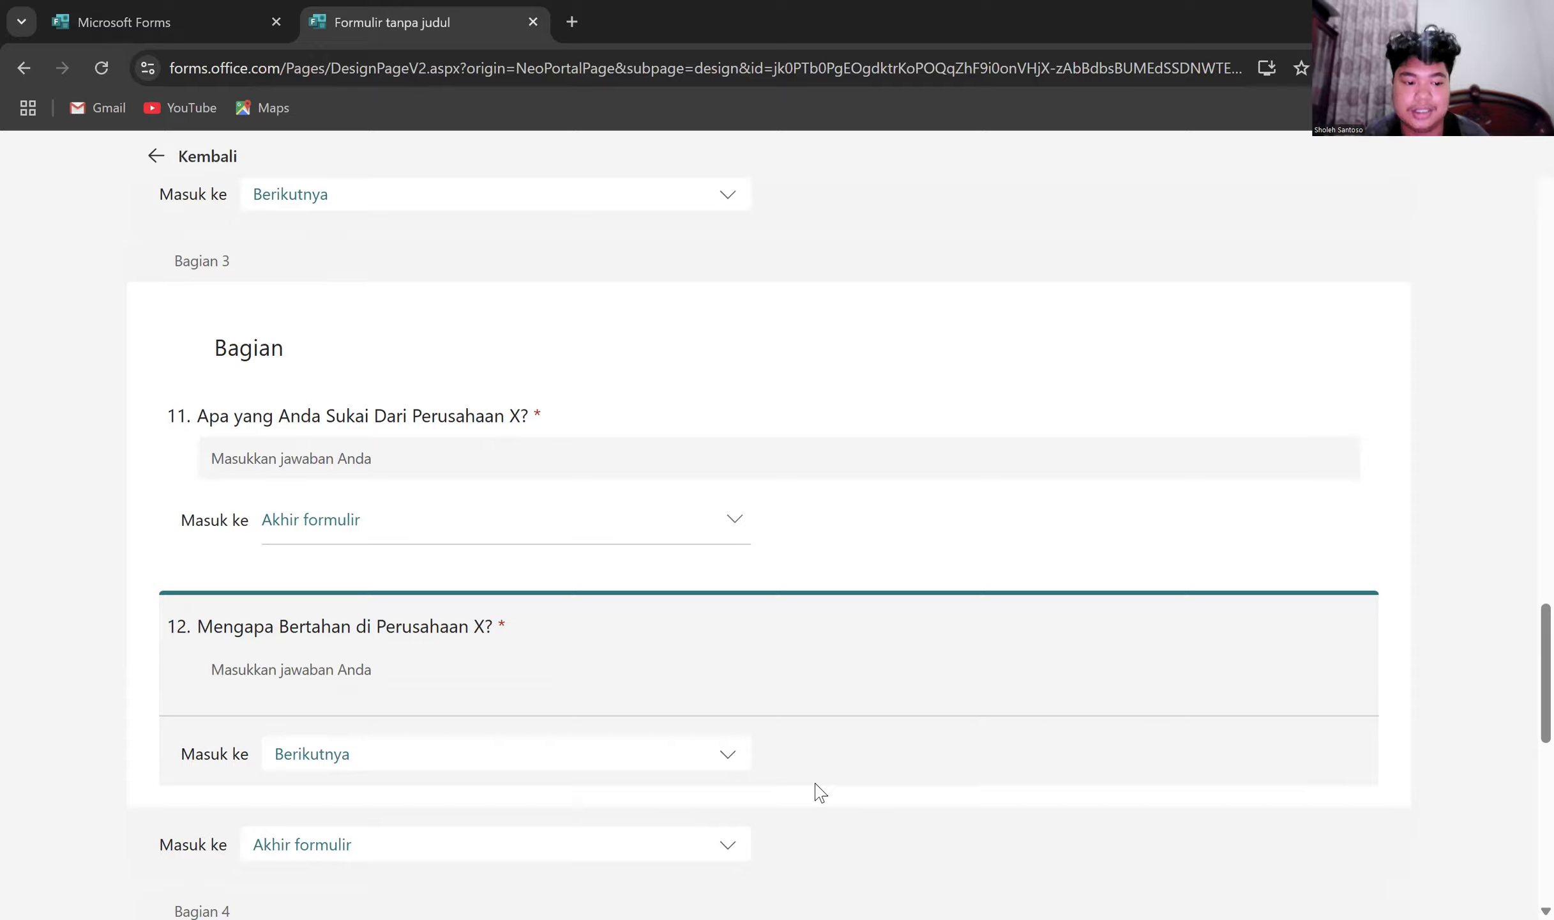
click(724, 758)
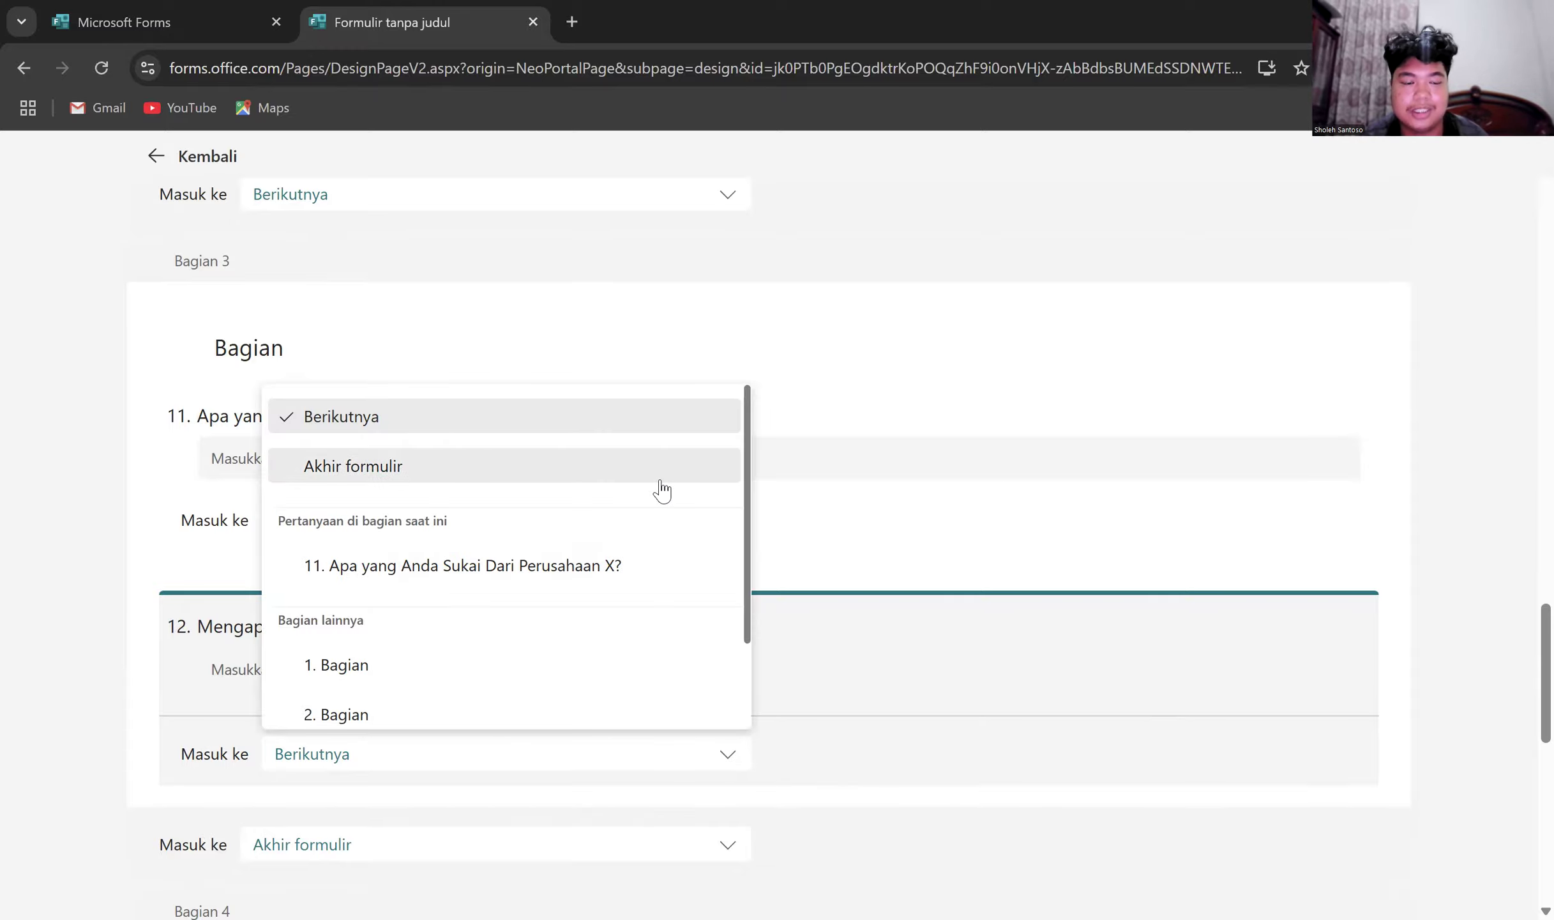
scroll(661, 490, down, 2)
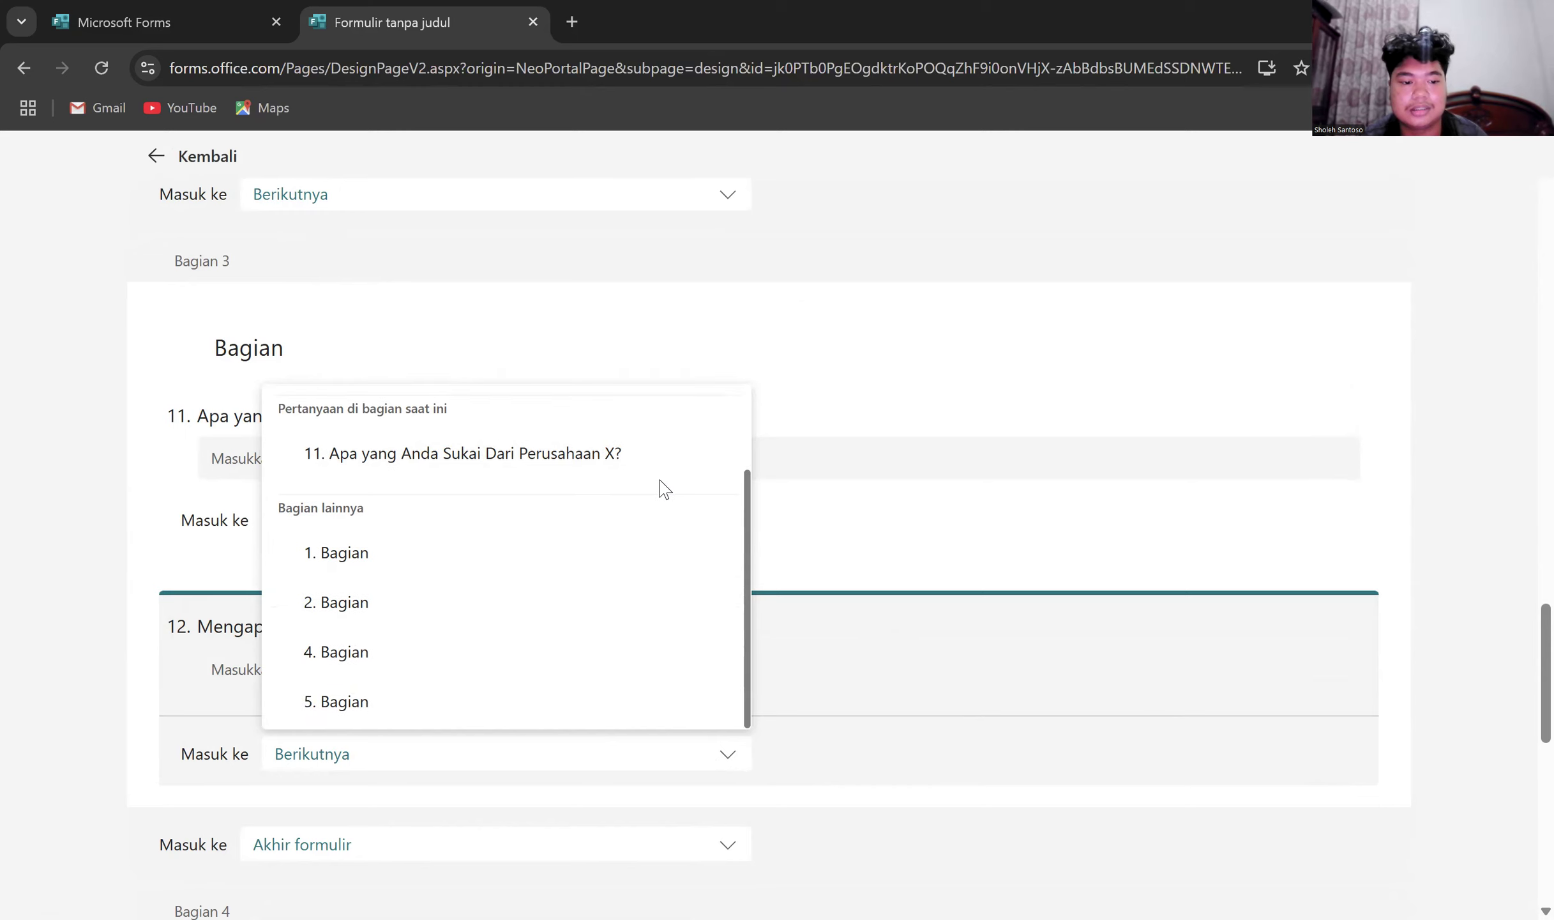
click(650, 712)
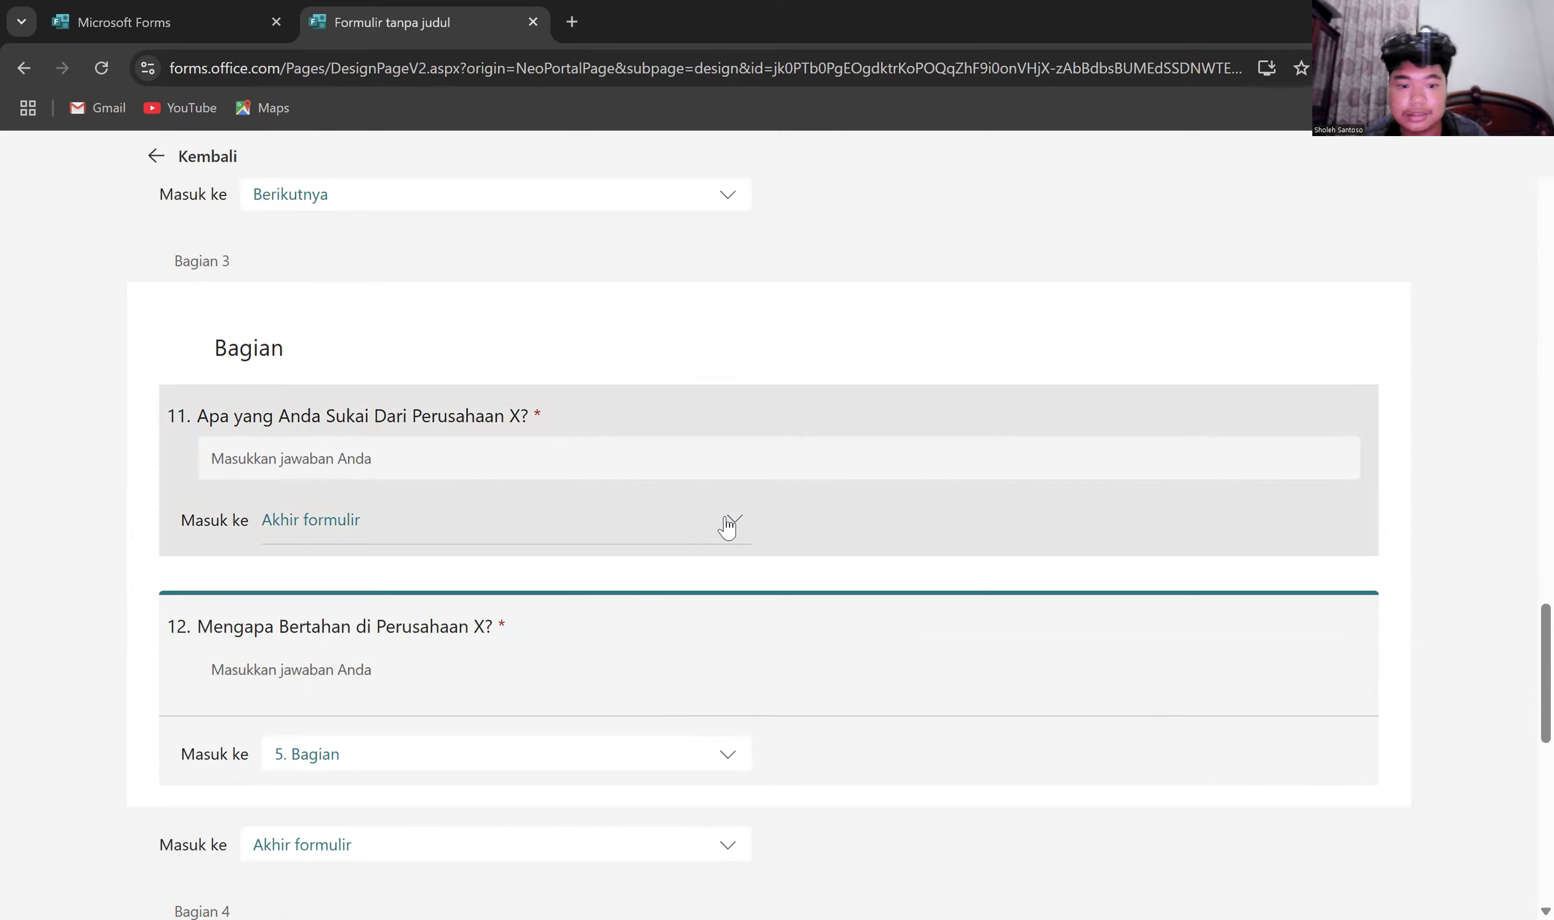
- Route the question "Apa yang Anda Sukai Dari Perusahaan X?" in section 3 to "5. Bagian"
click(727, 526)
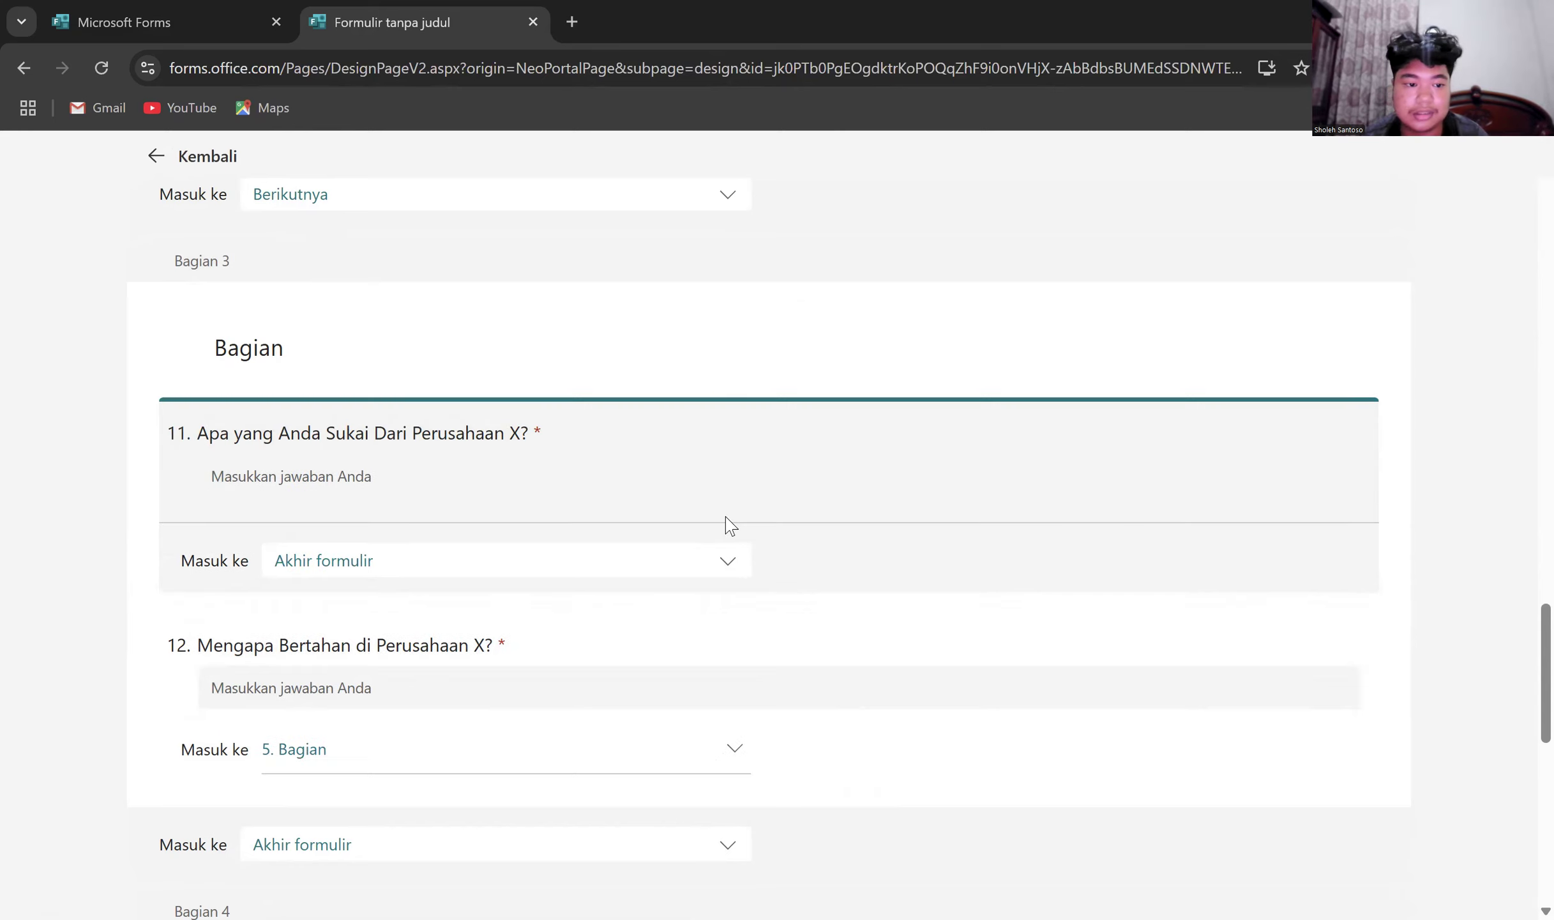
click(726, 563)
scroll(688, 510, down, 2)
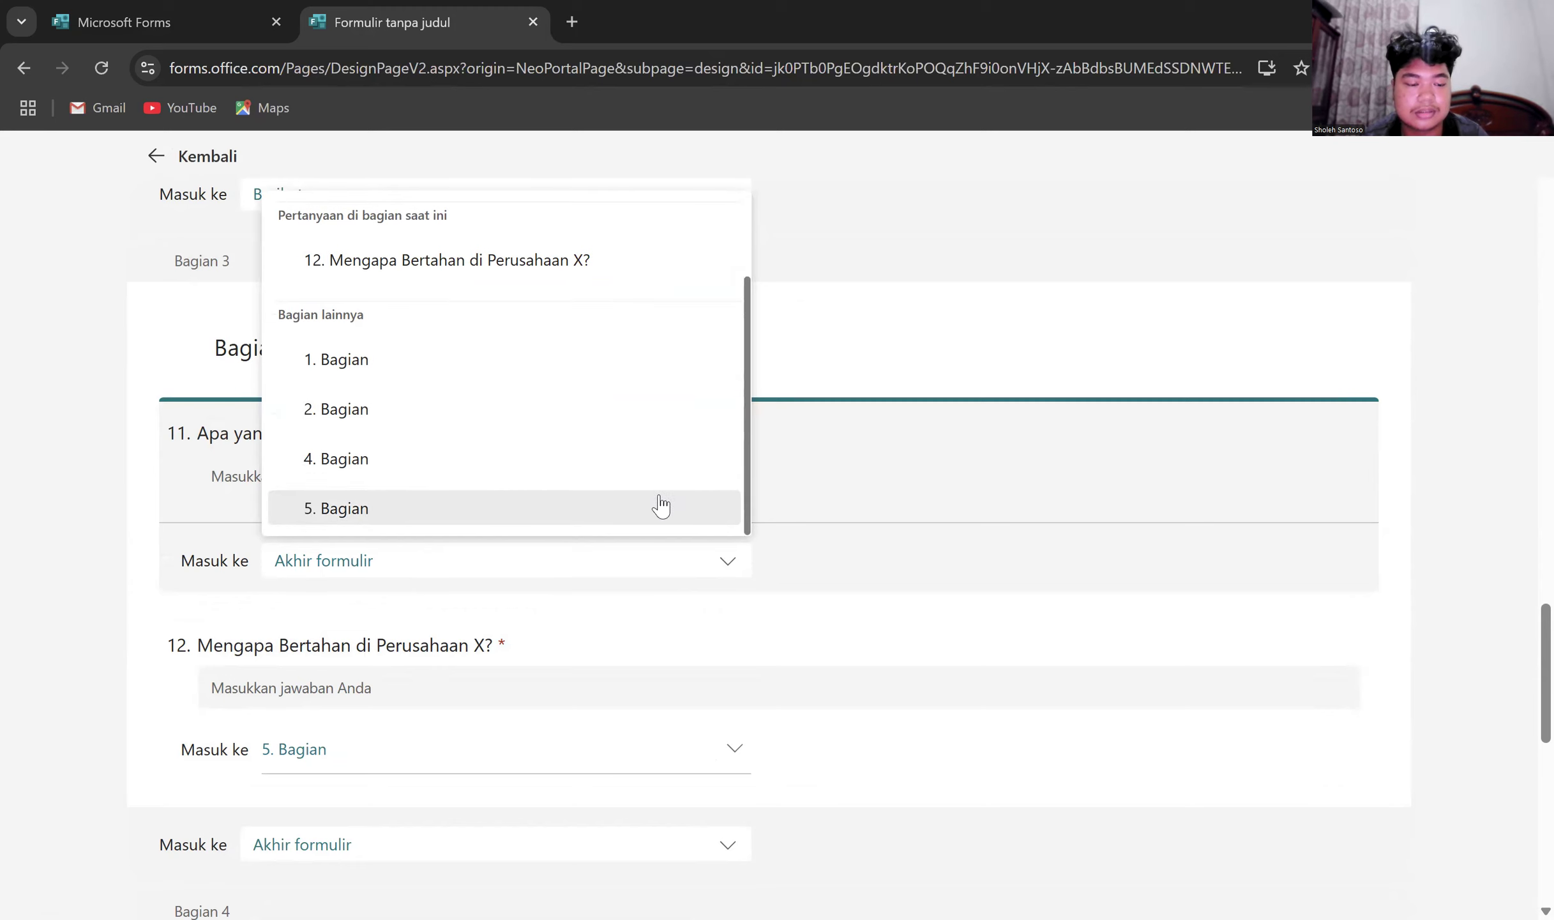
click(660, 501)
- Check the branching destinations from the section 2 questions down to the closing question "Apakah semuanya sudah terisi dengan baik?"
scroll(664, 504, up, 5)
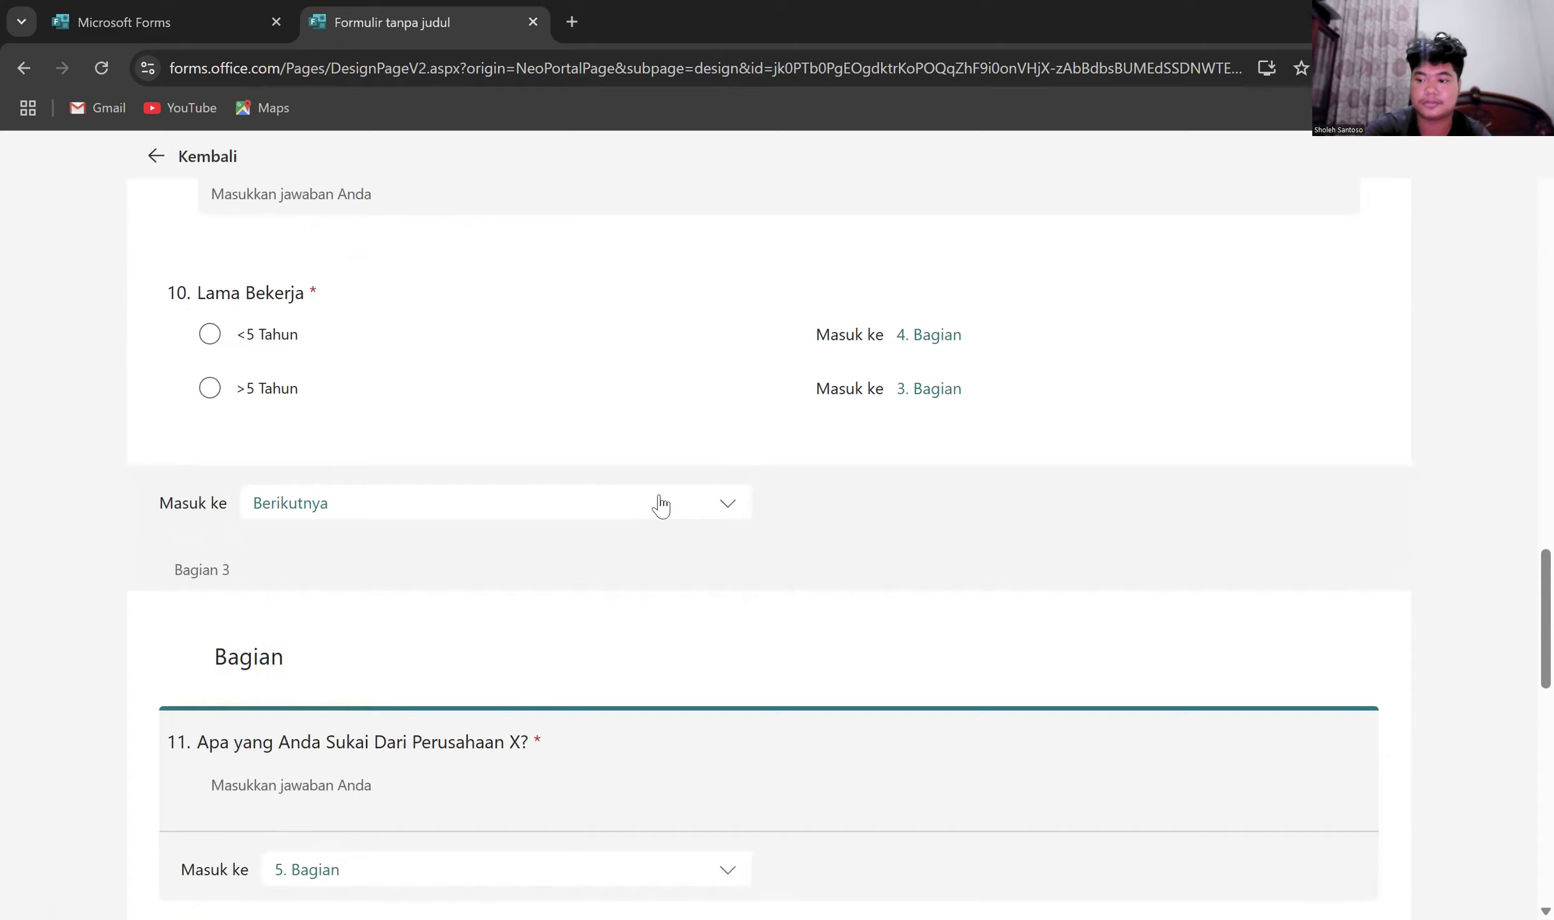
scroll(661, 504, up, 13)
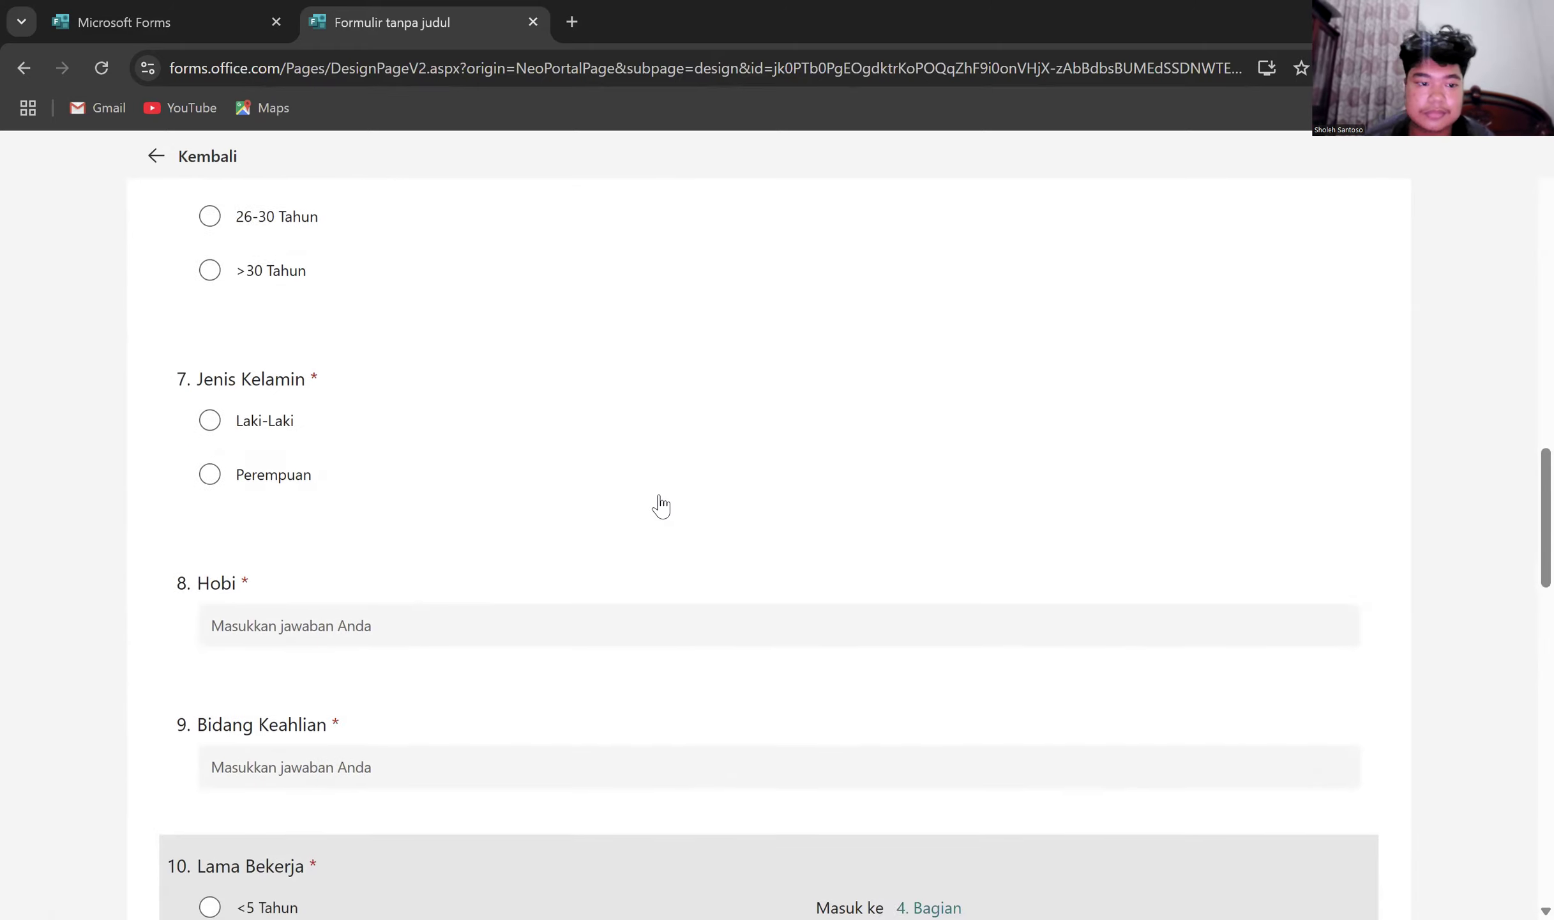
scroll(661, 504, up, 4)
scroll(661, 504, down, 7)
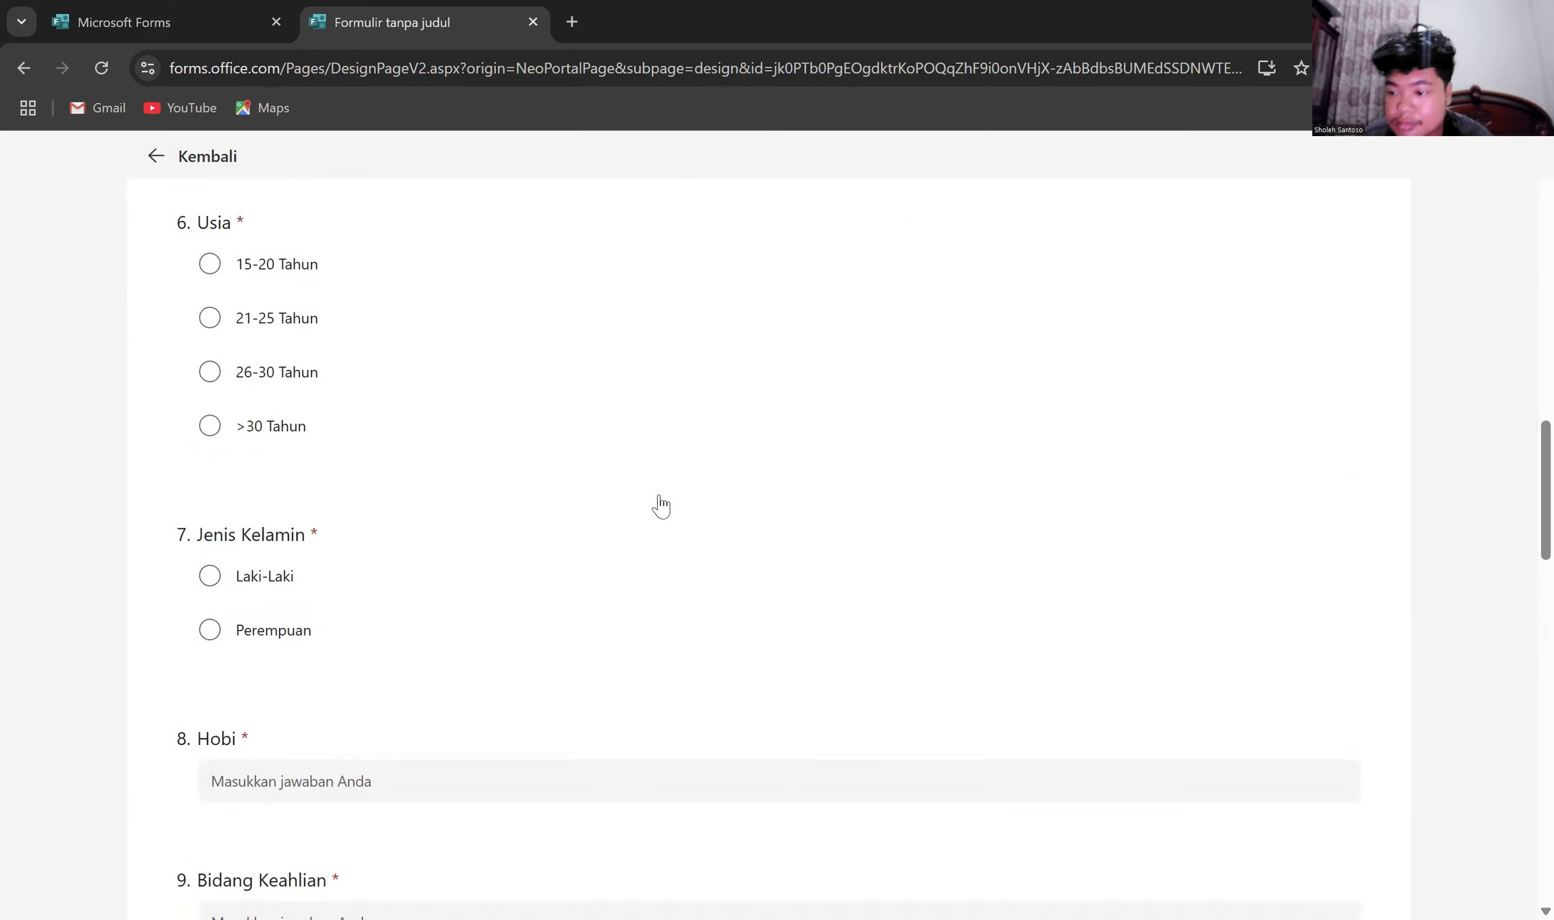
scroll(660, 505, down, 10)
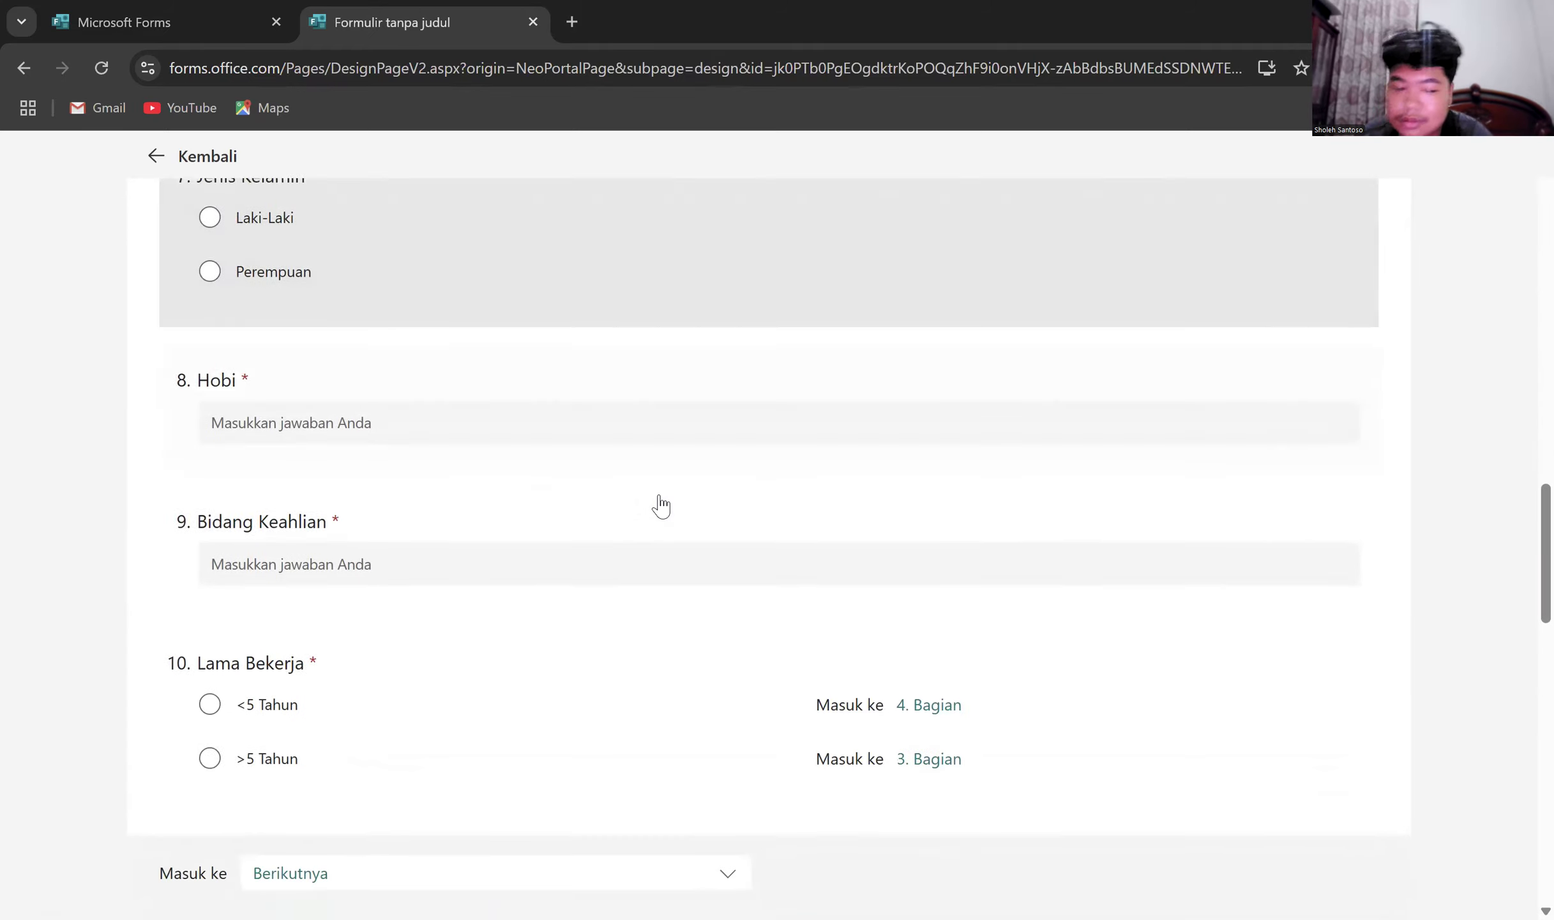
scroll(660, 505, down, 13)
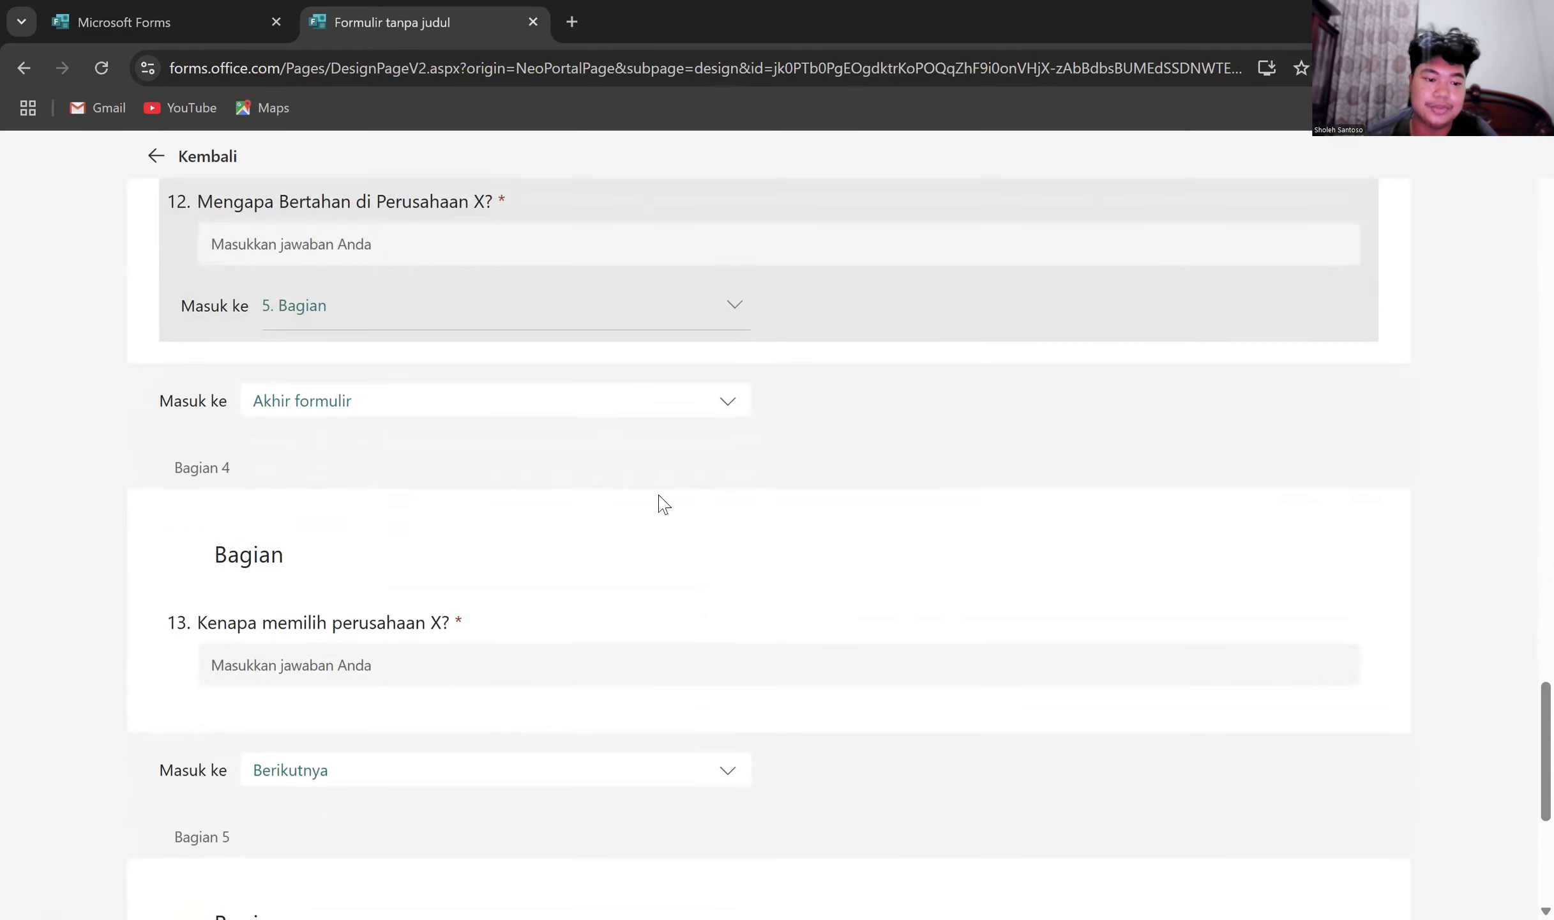
scroll(661, 504, down, 4)
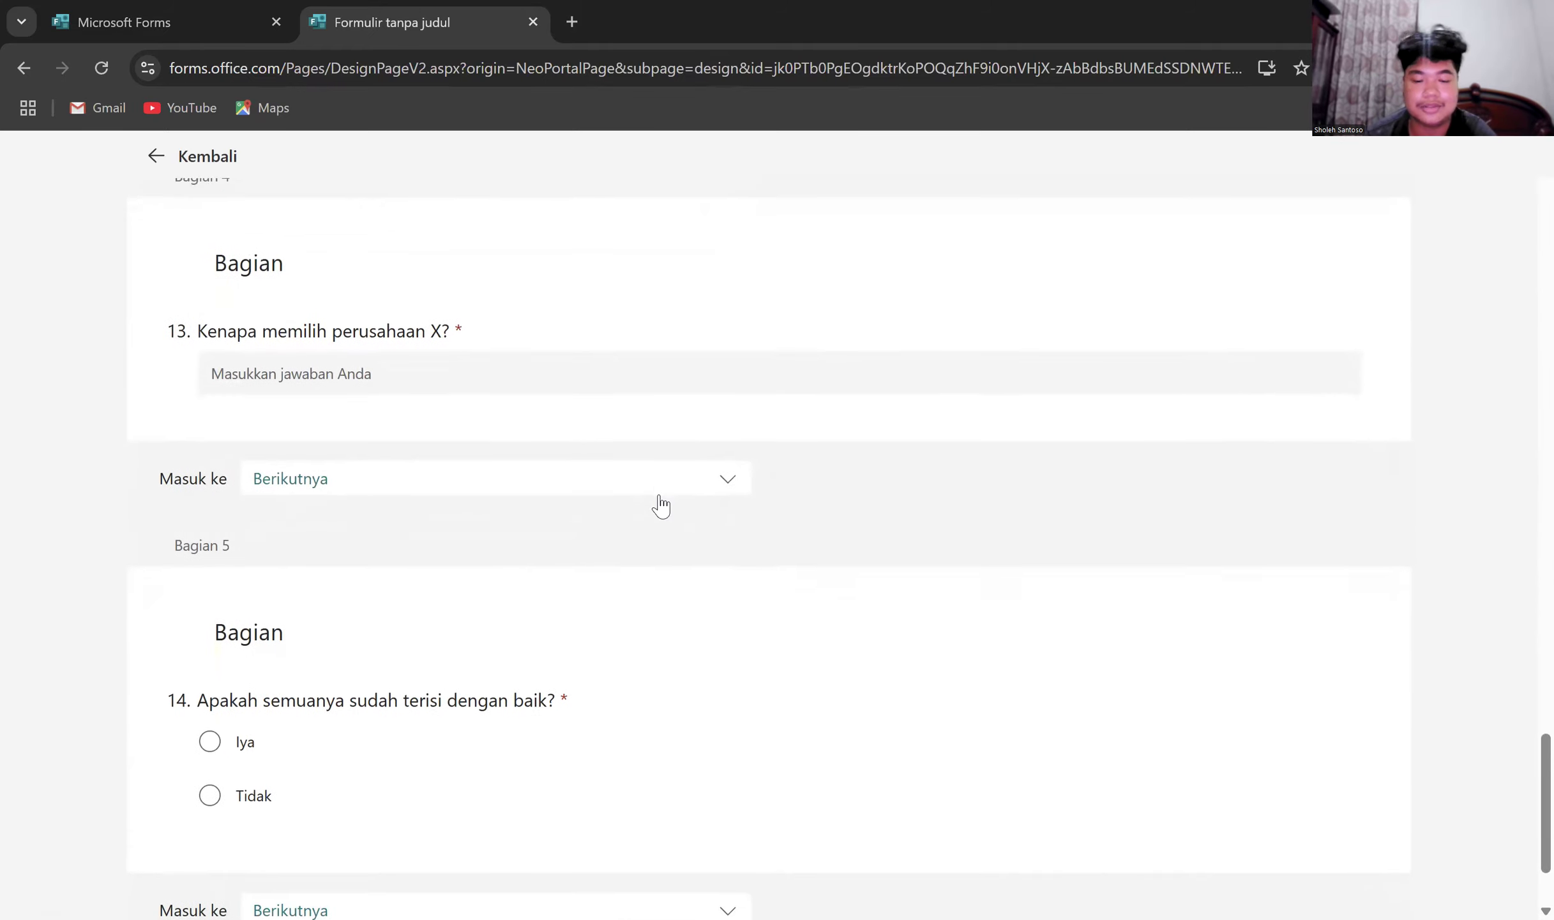
scroll(660, 504, down, 1)
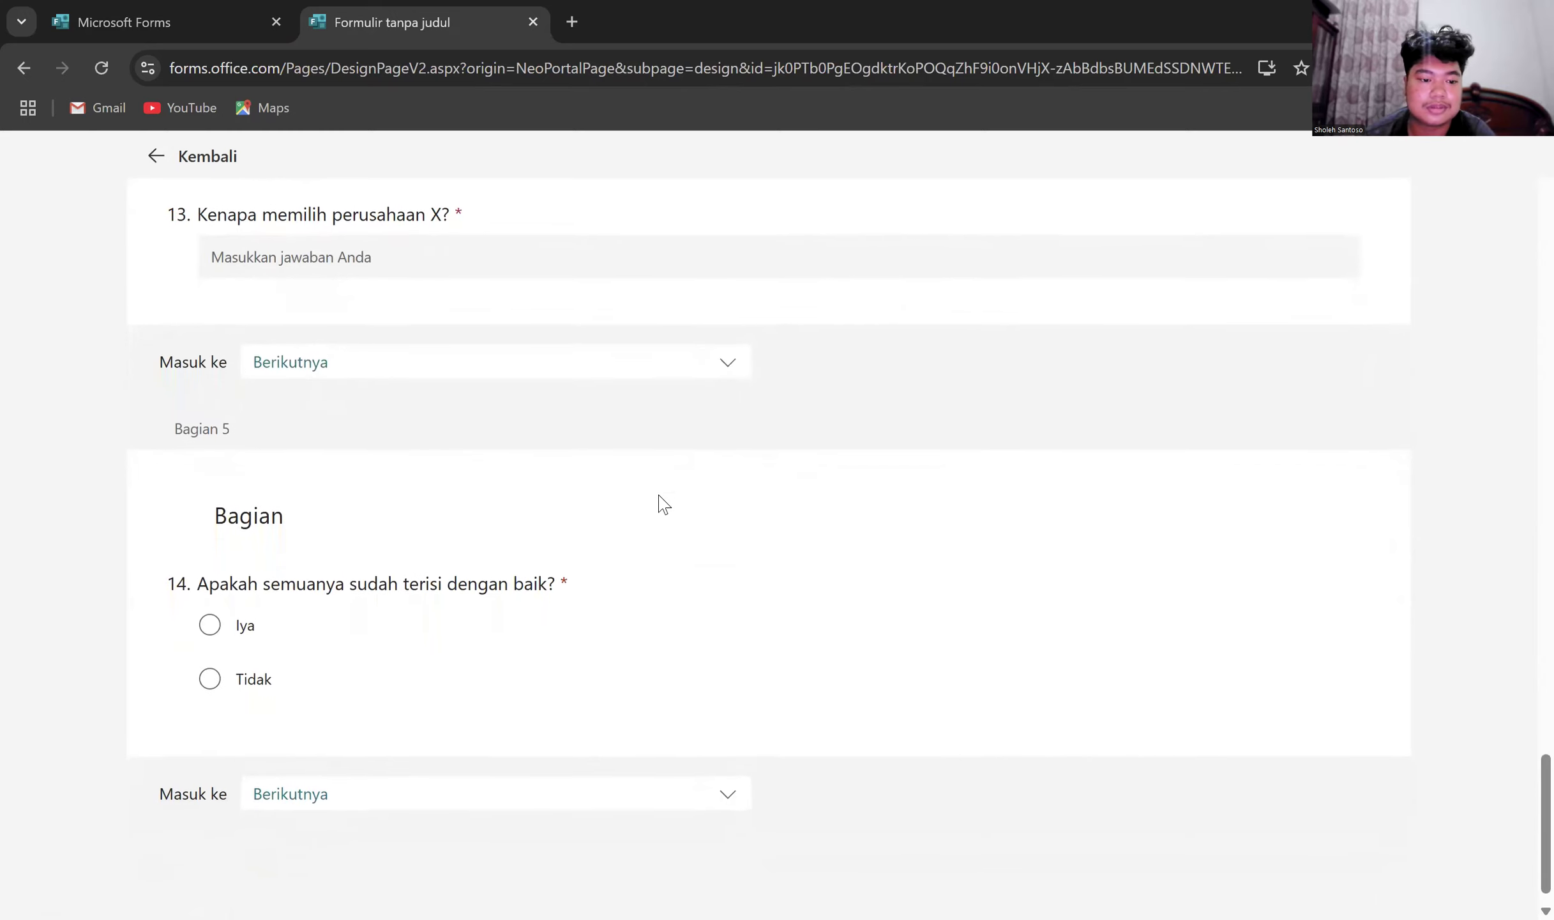
scroll(660, 504, down, 1)
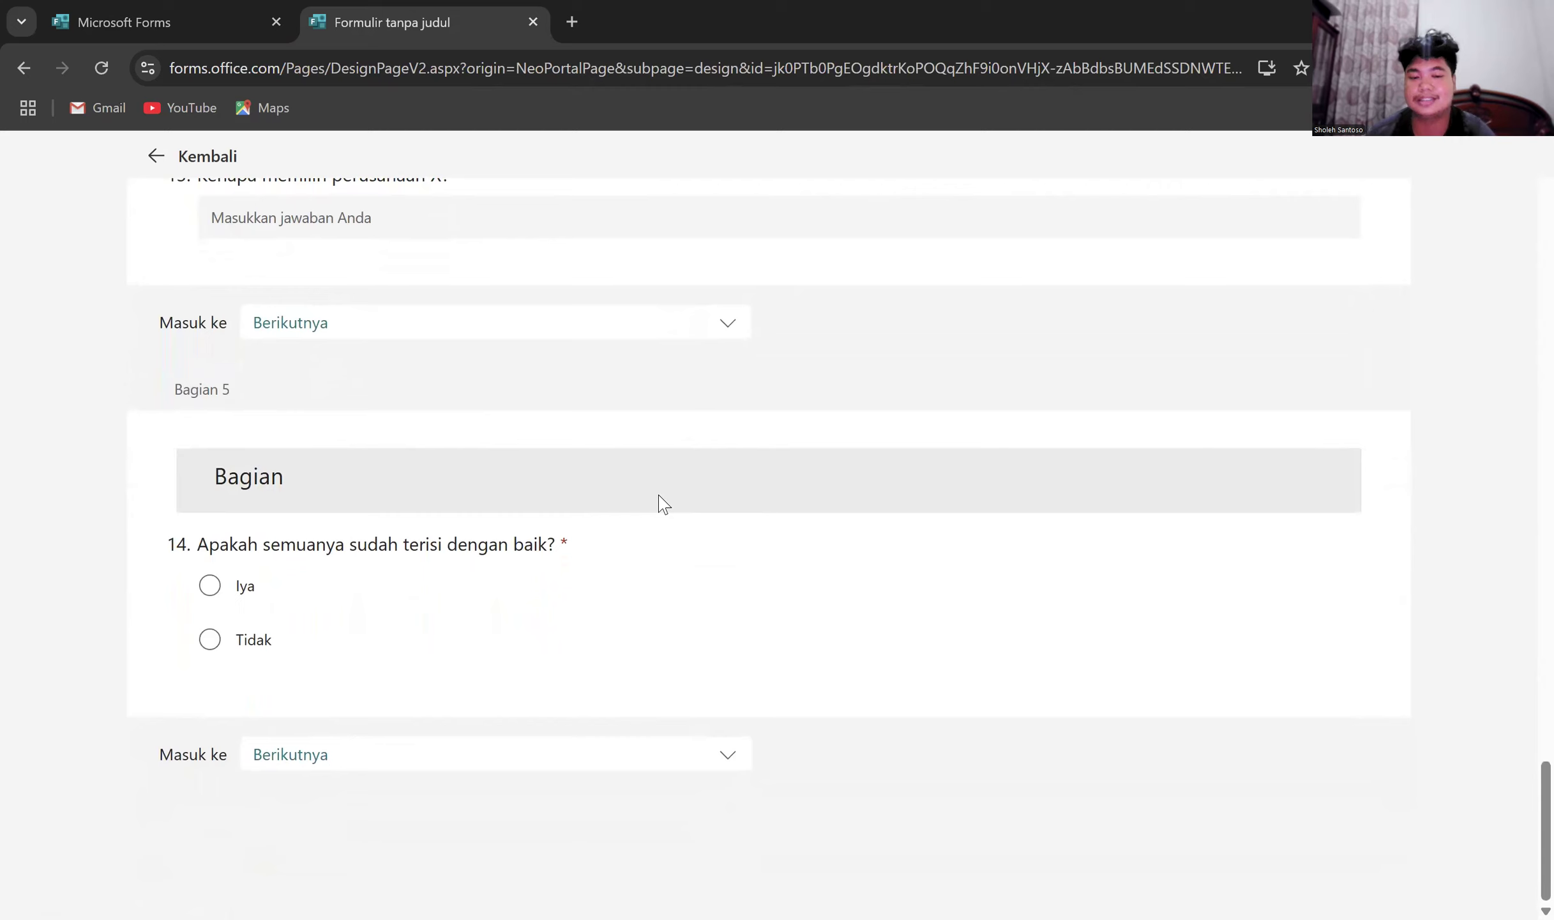
- Recheck the branching of sections 4 and 3, the "Lama Bekerja" answers and the employment question in section 1
scroll(661, 504, up, 2)
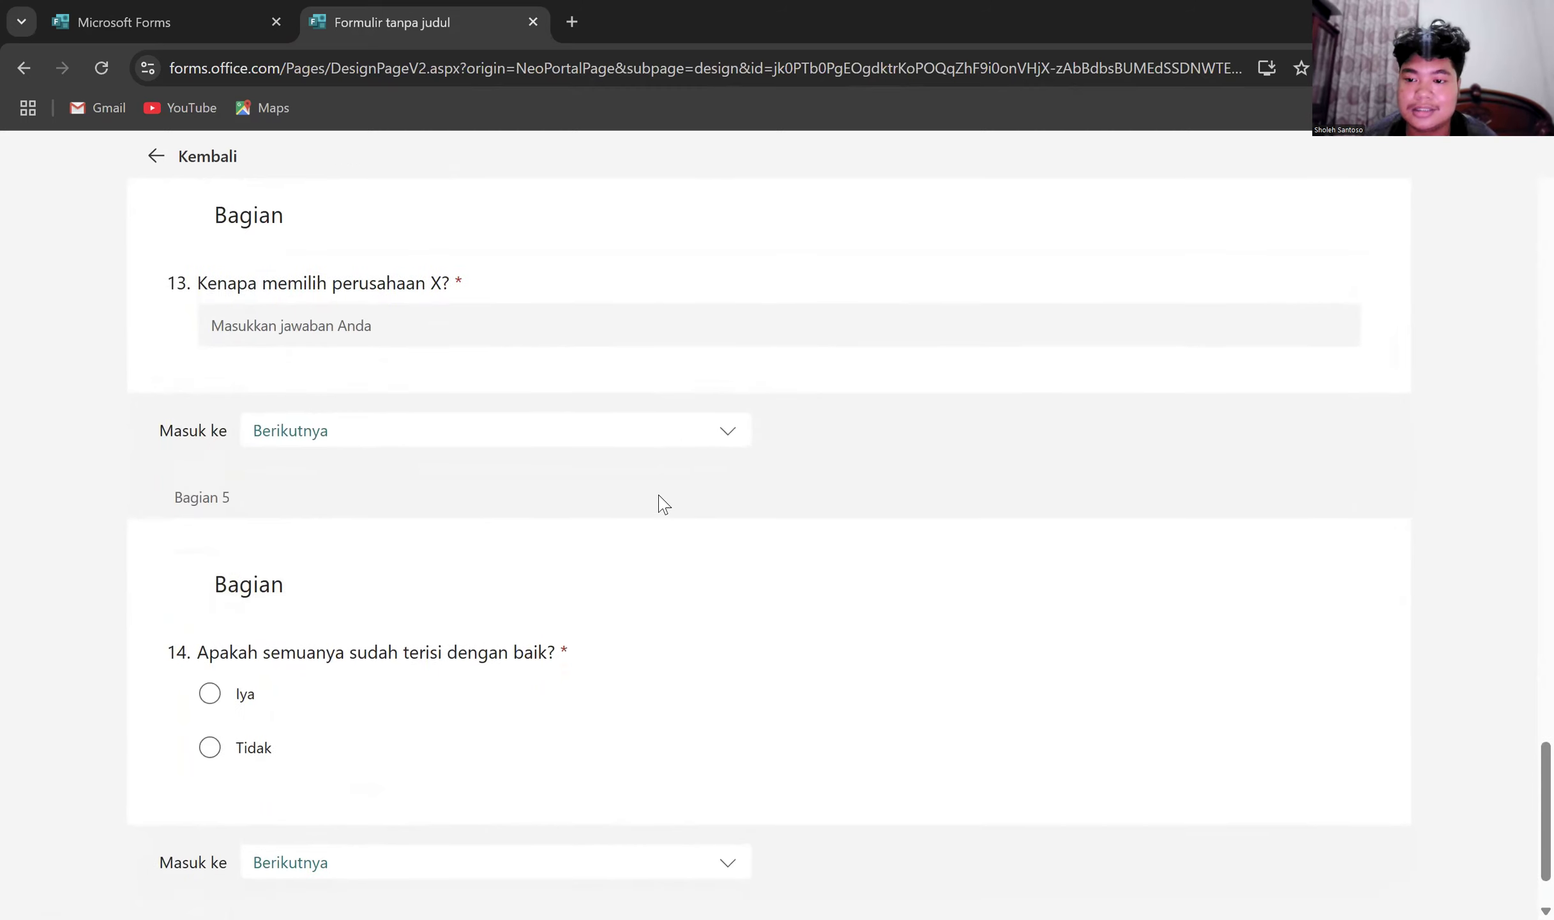
scroll(661, 505, up, 4)
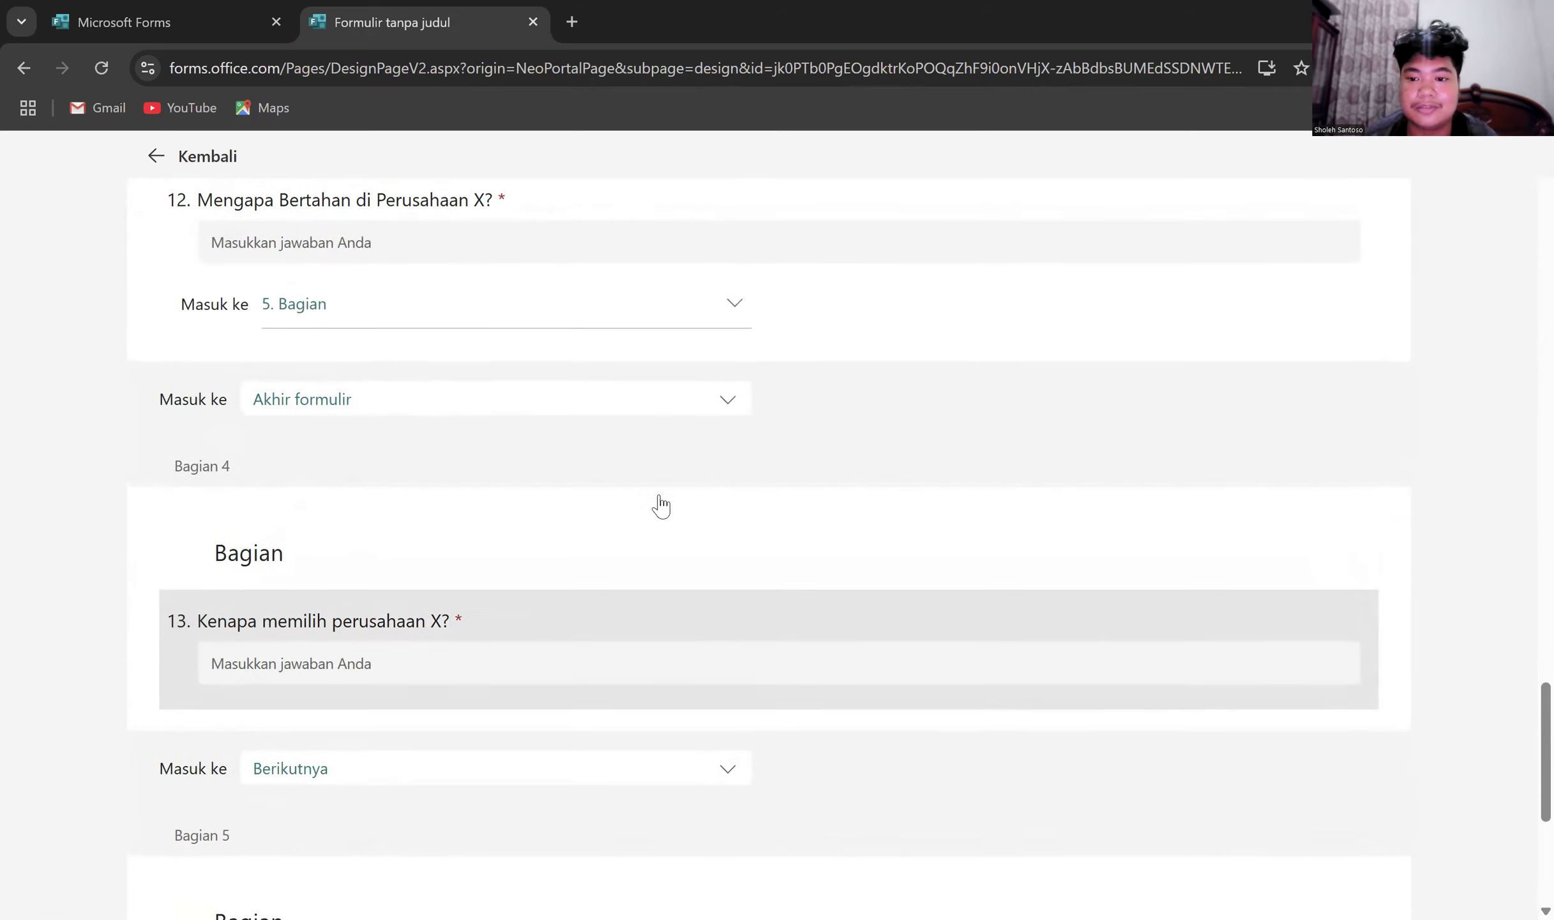
scroll(662, 504, up, 1)
scroll(662, 504, up, 6)
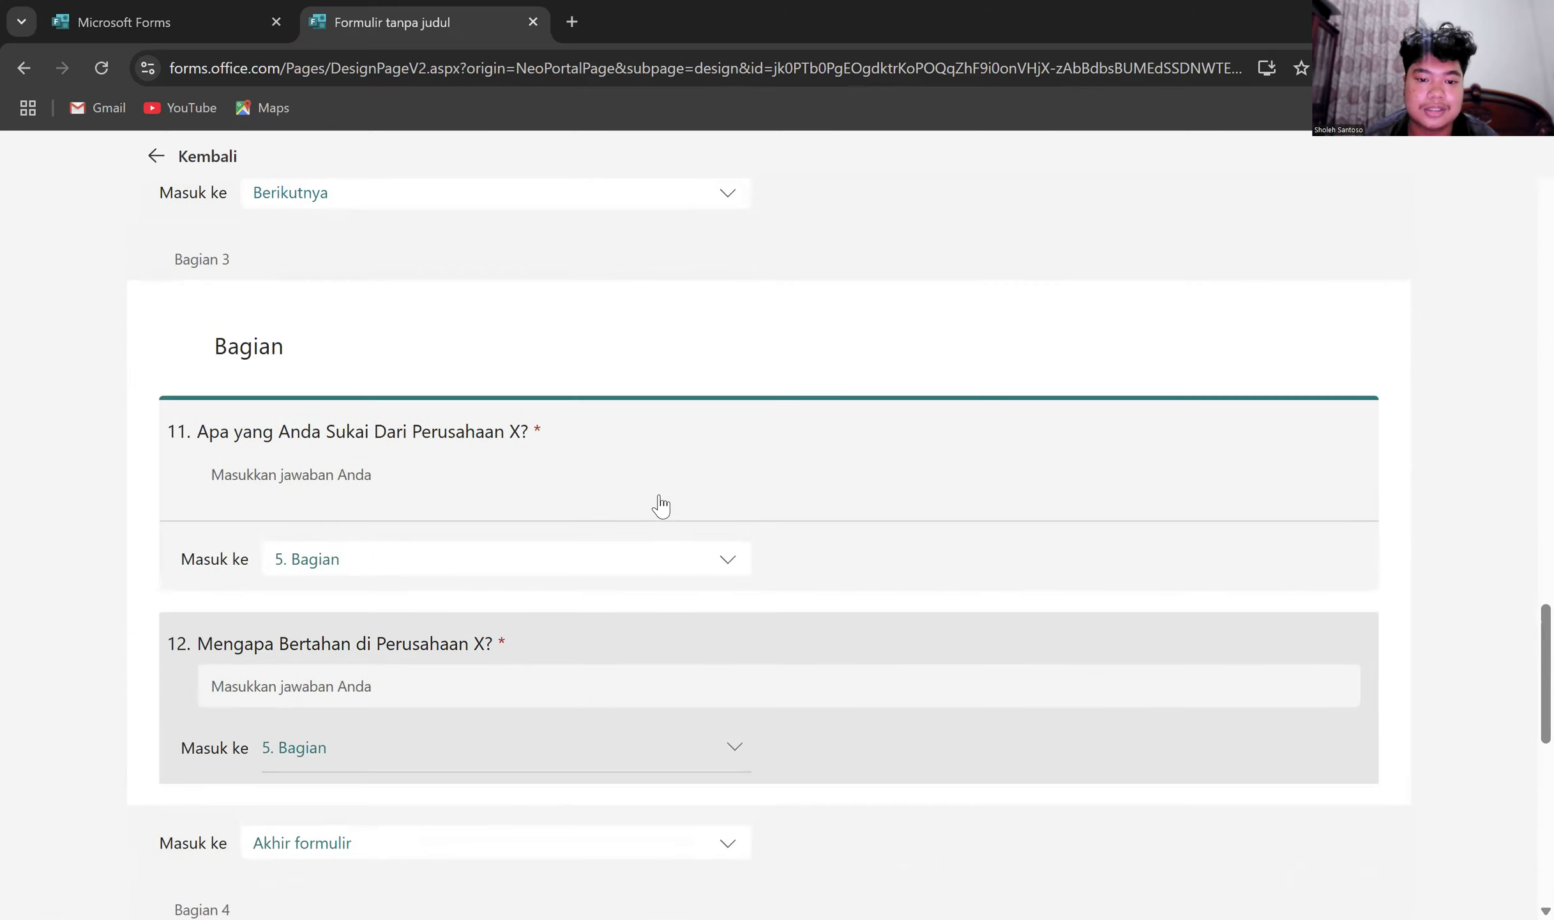
scroll(663, 505, up, 2)
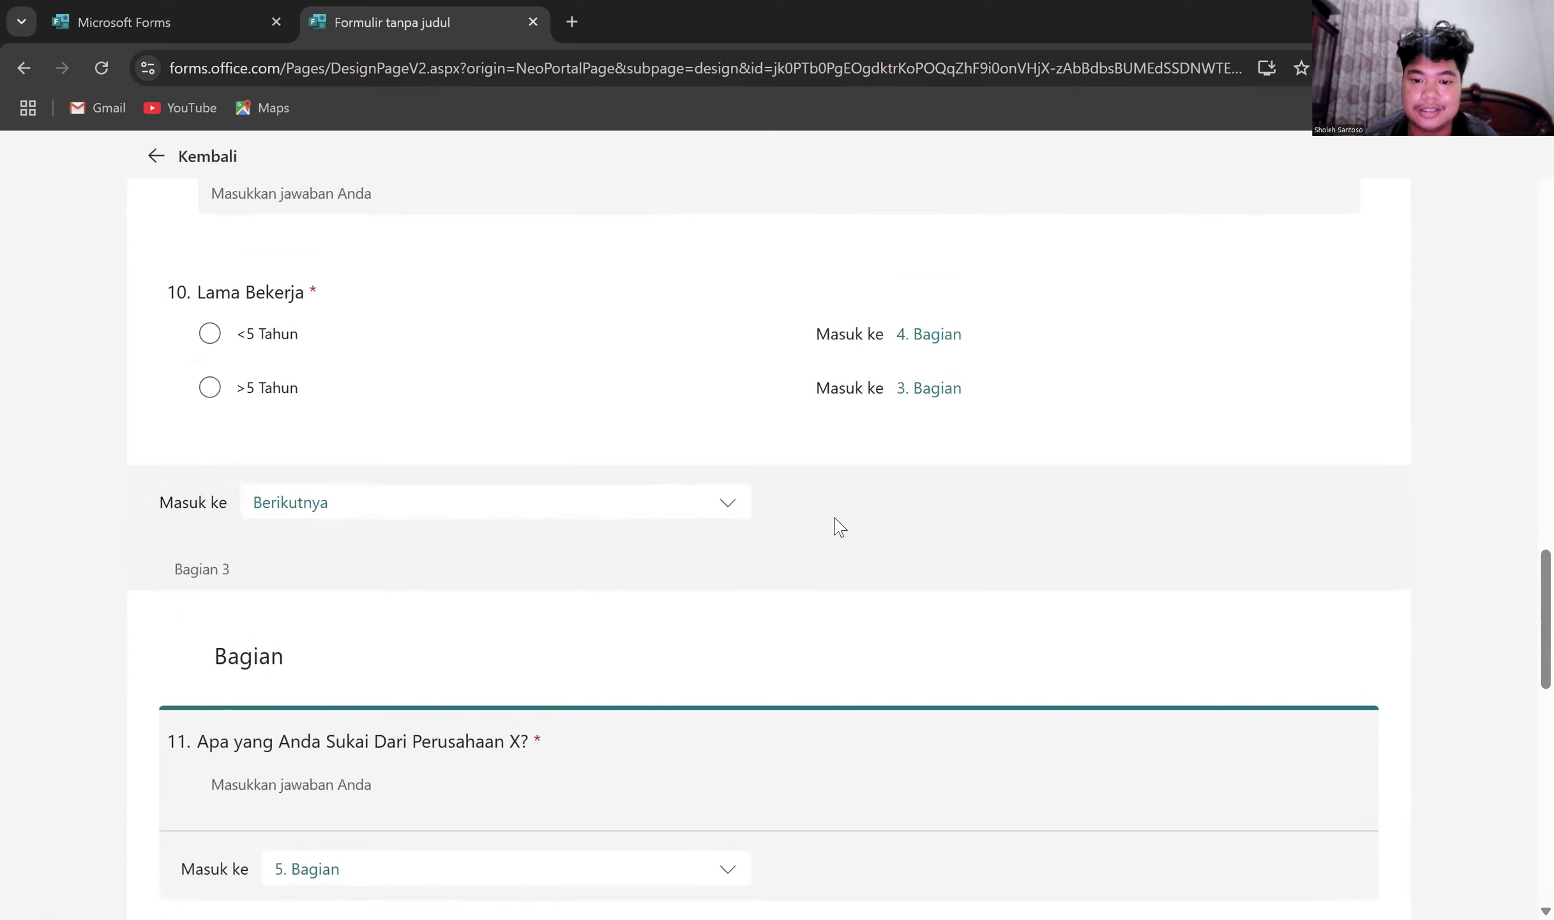
scroll(840, 527, up, 4)
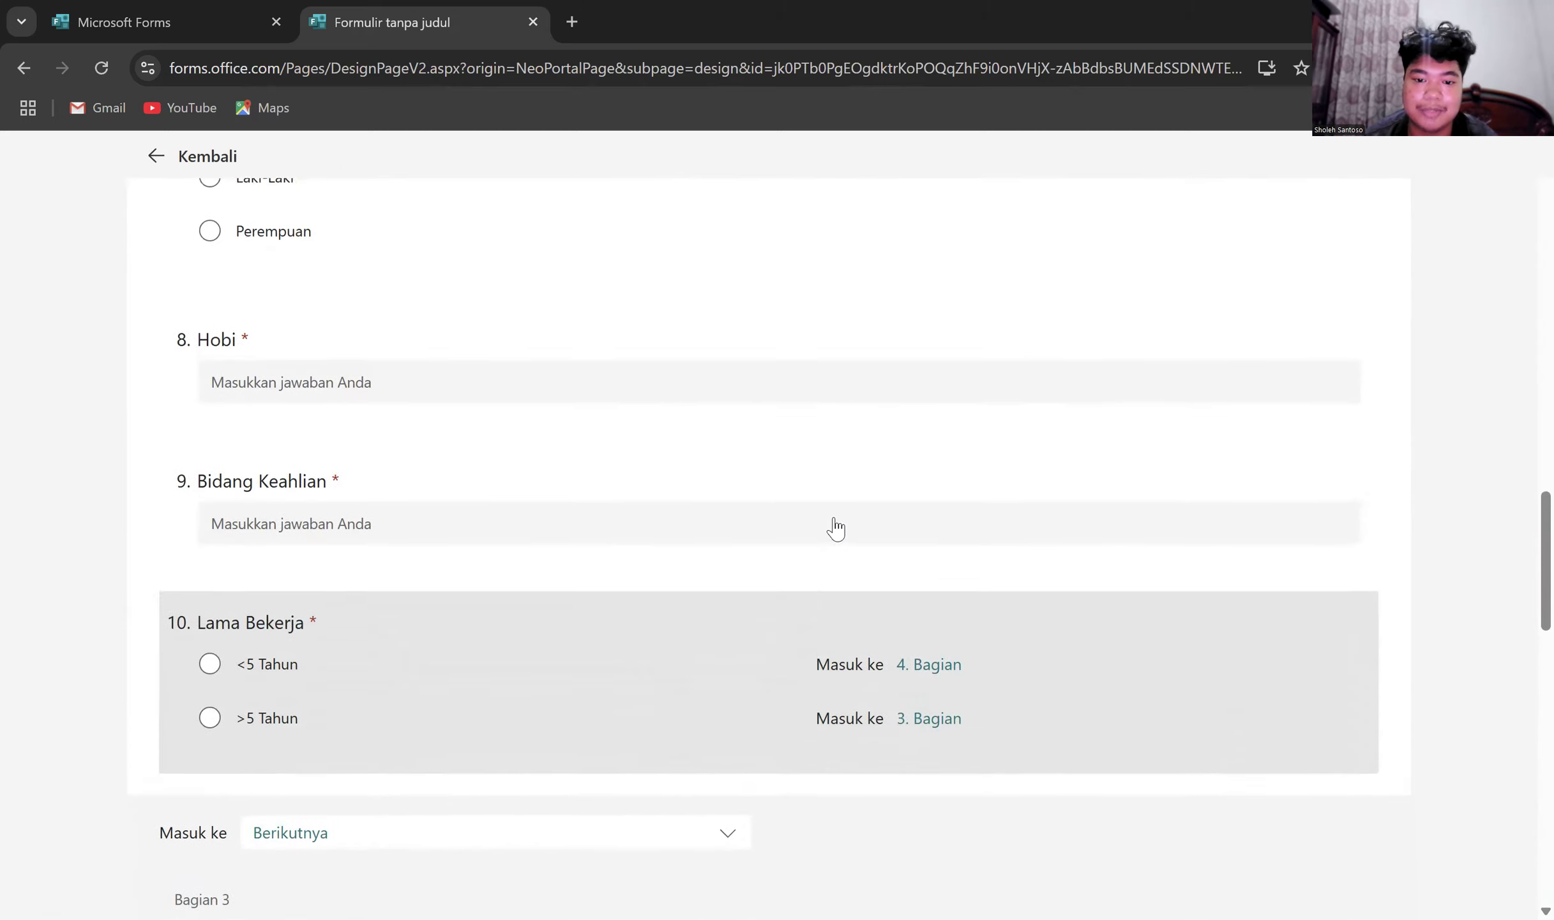
scroll(835, 529, up, 8)
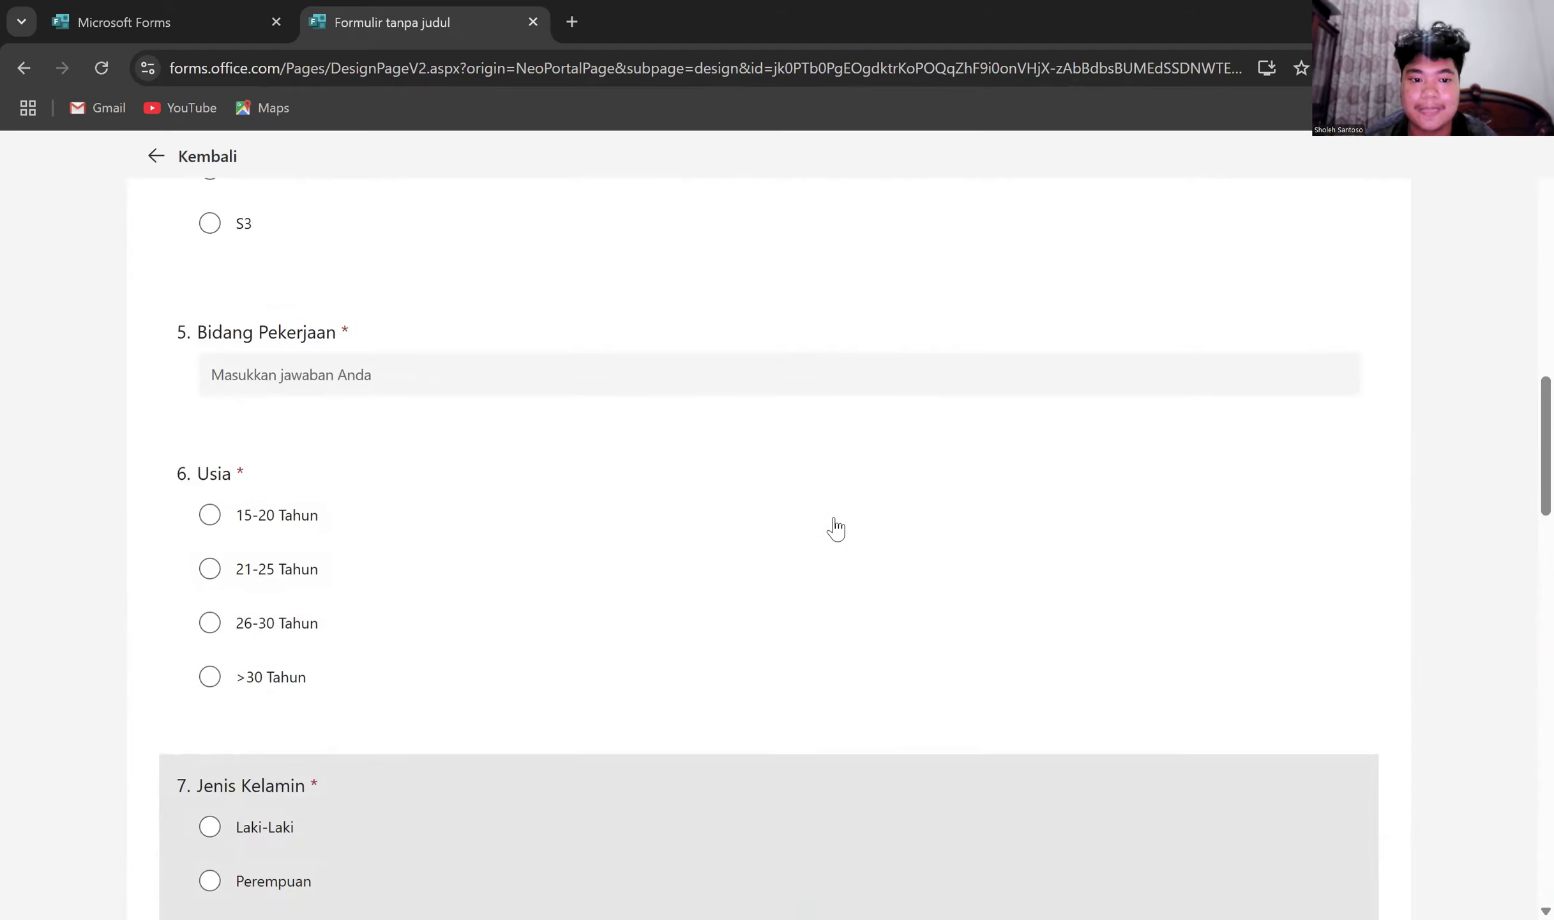
scroll(836, 529, up, 16)
scroll(835, 529, down, 4)
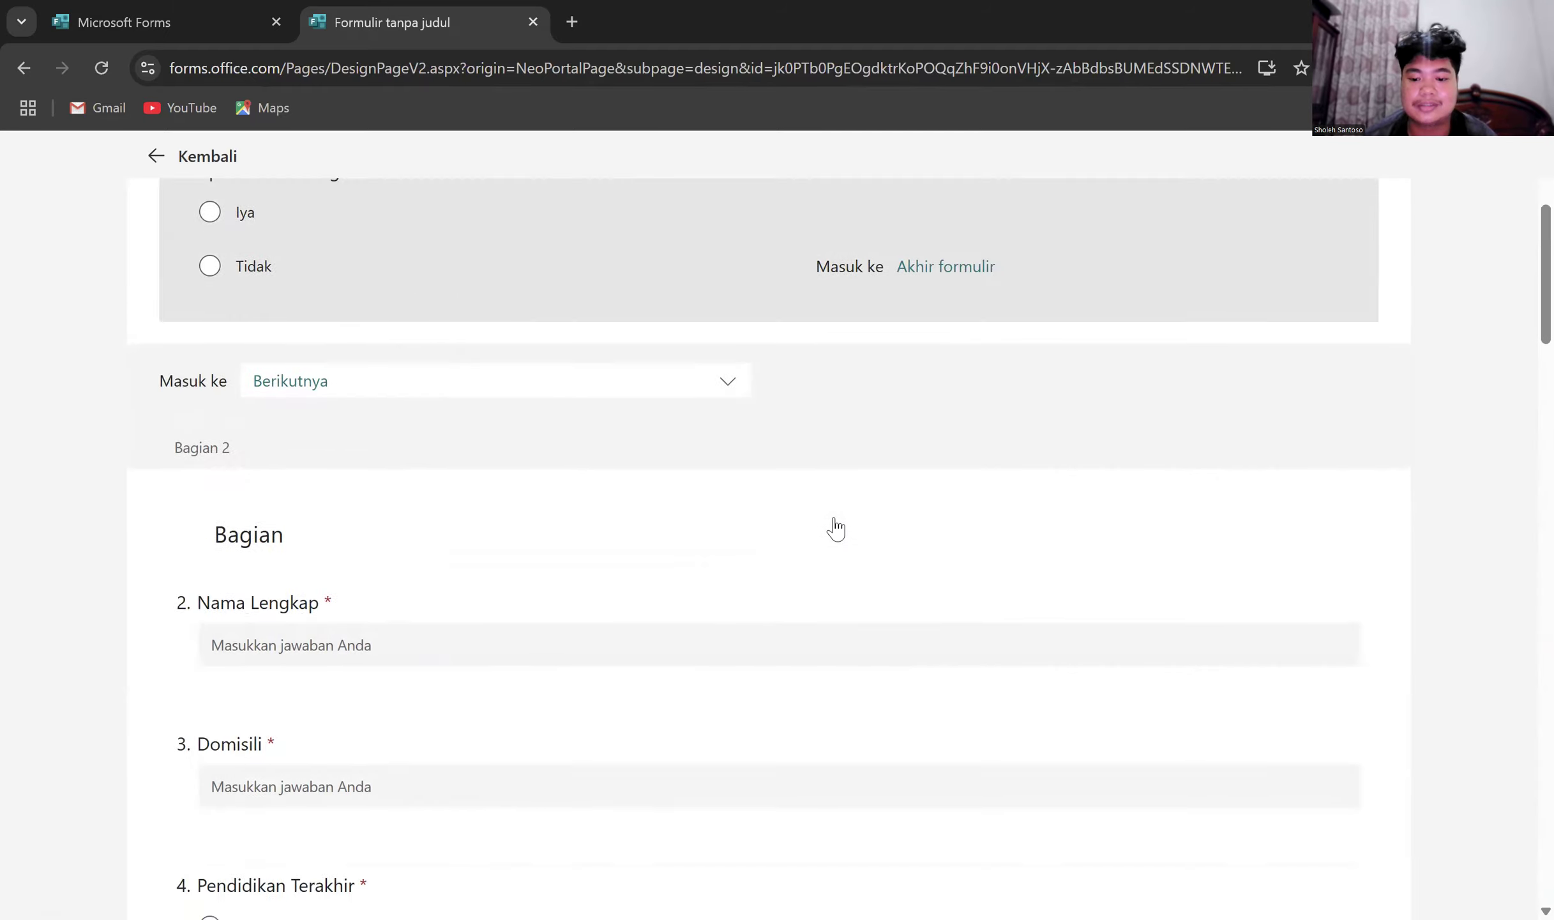
scroll(835, 529, down, 14)
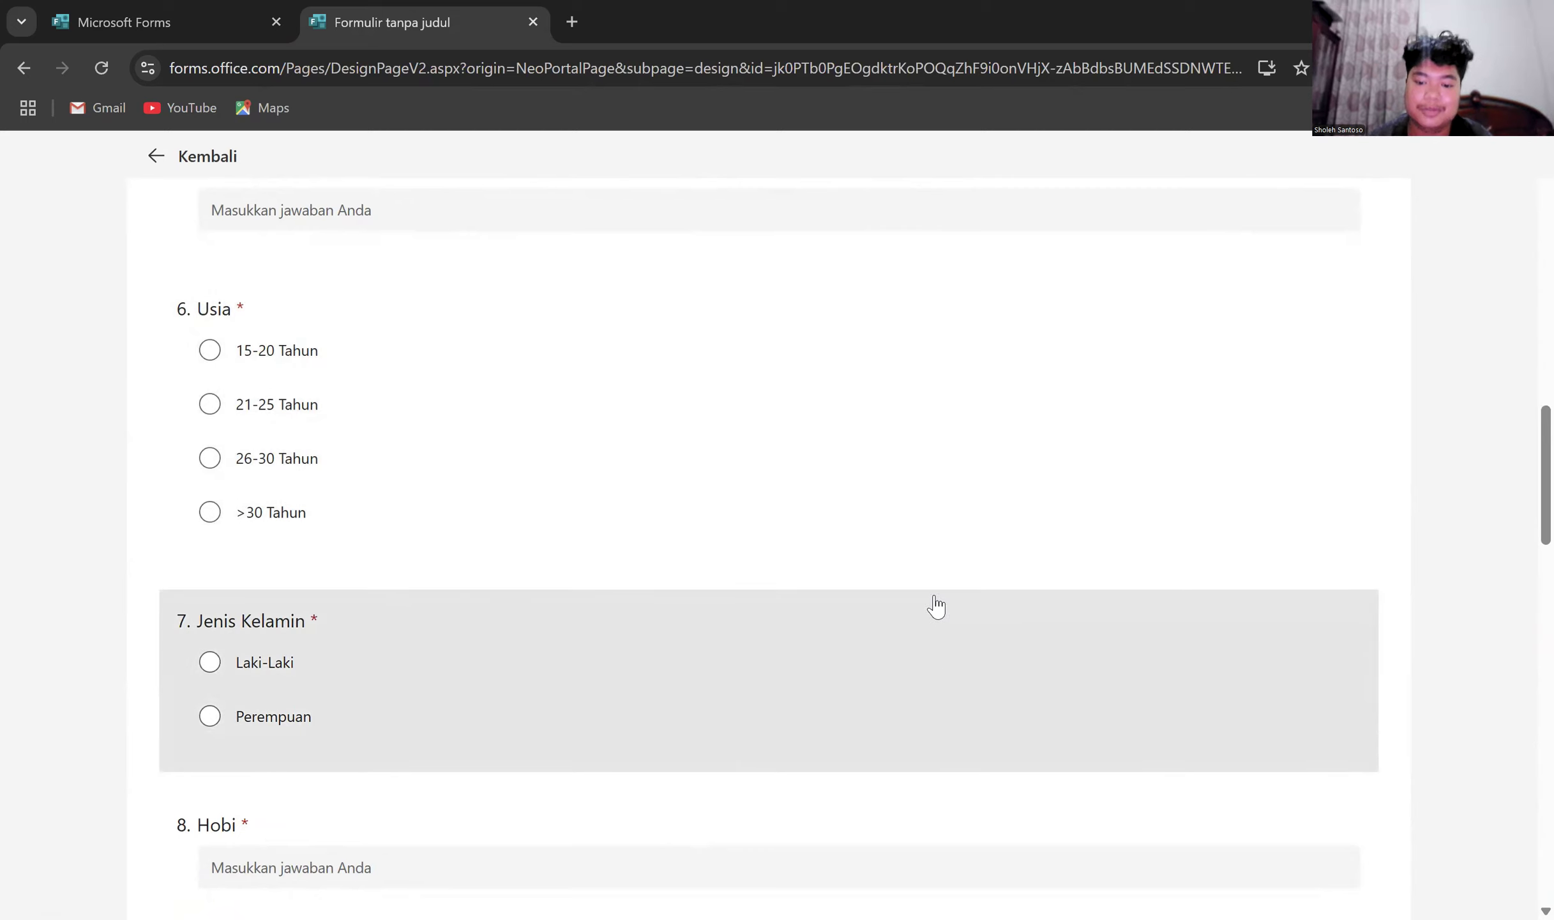
scroll(974, 673, down, 2)
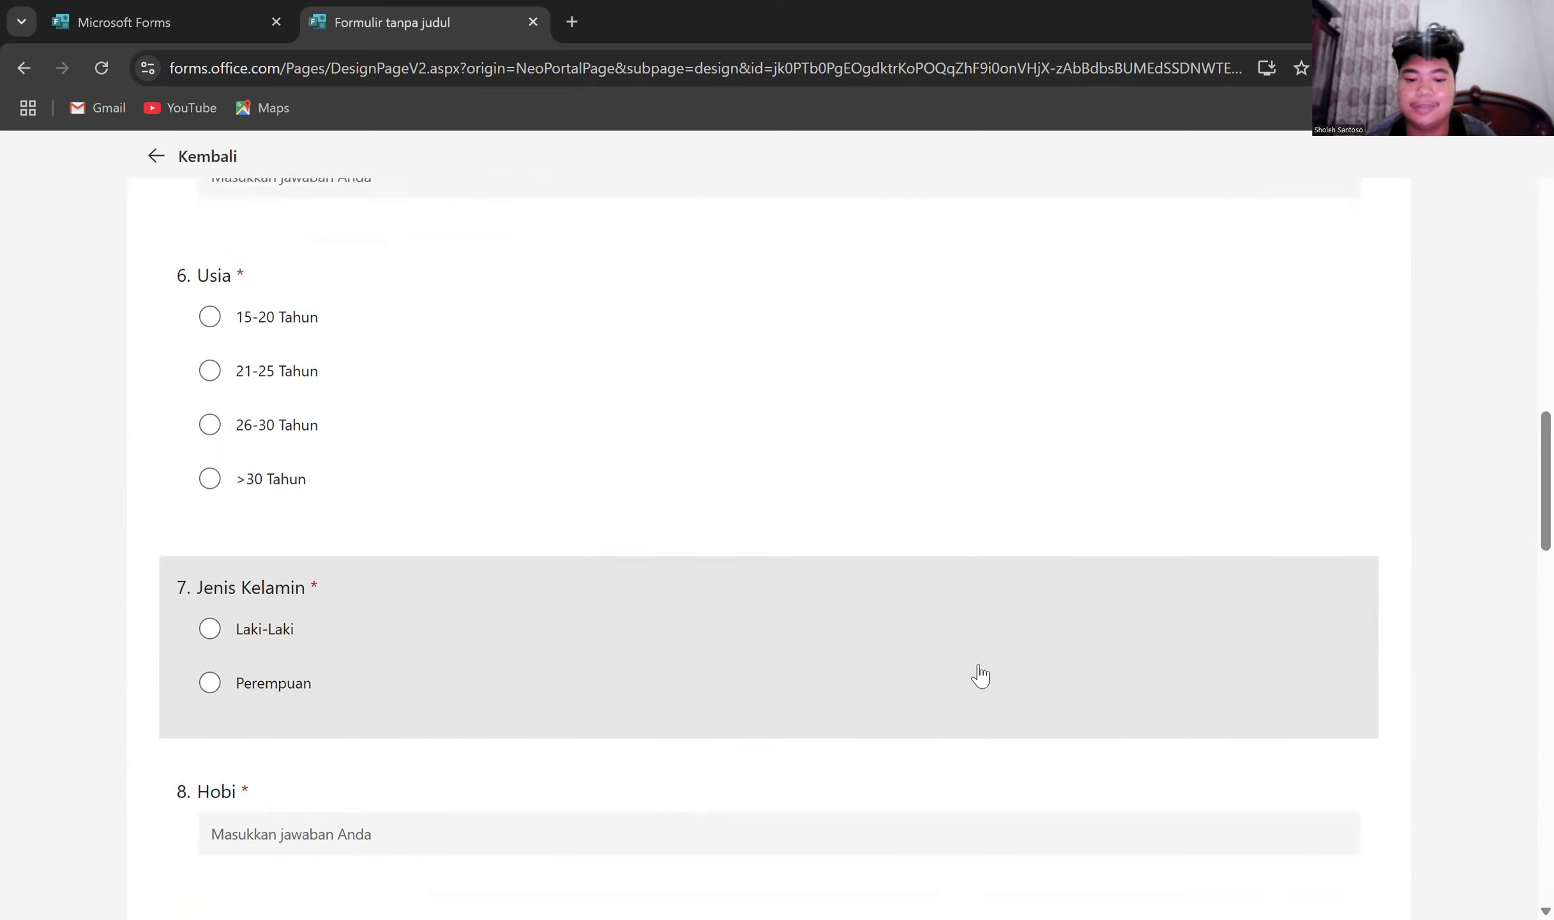